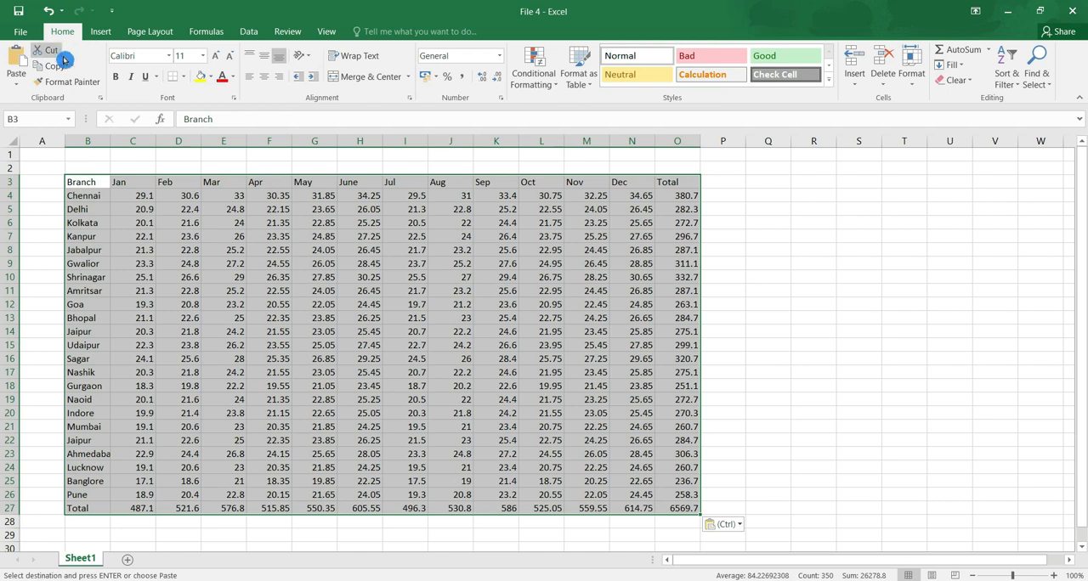
click(101, 202)
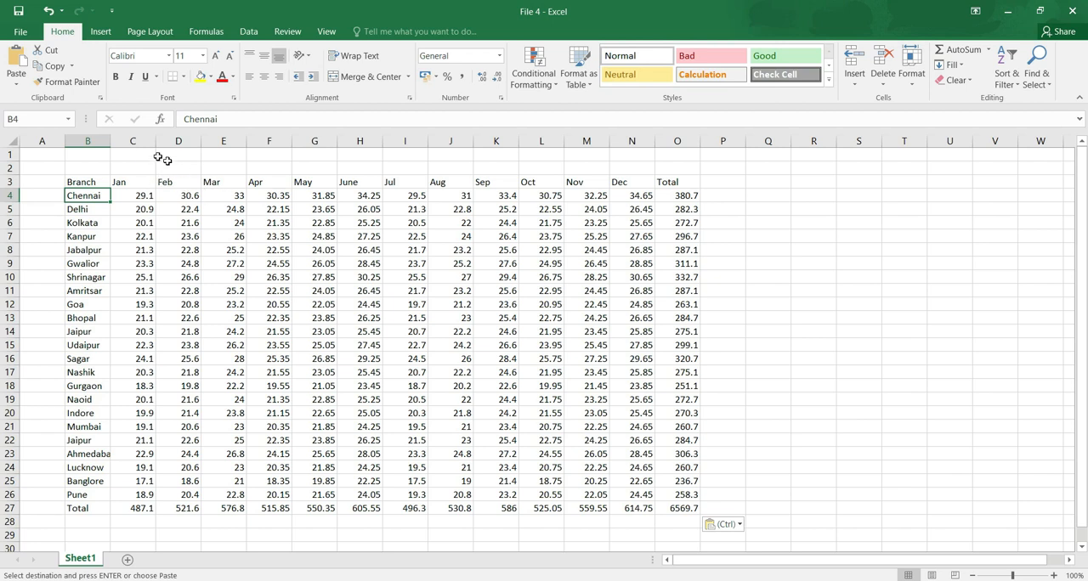
click(140, 140)
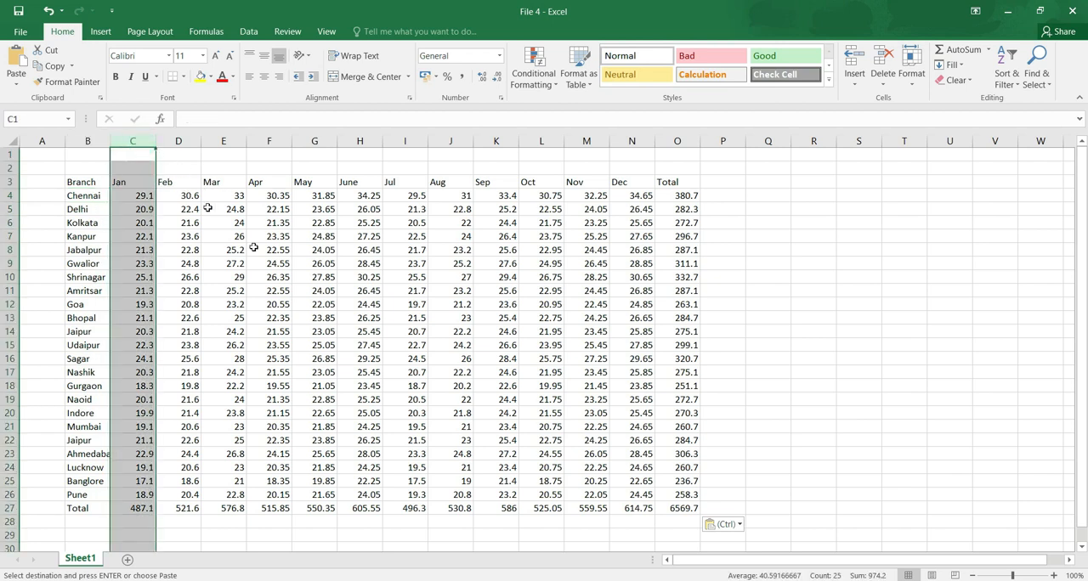
ctrl+click(311, 291)
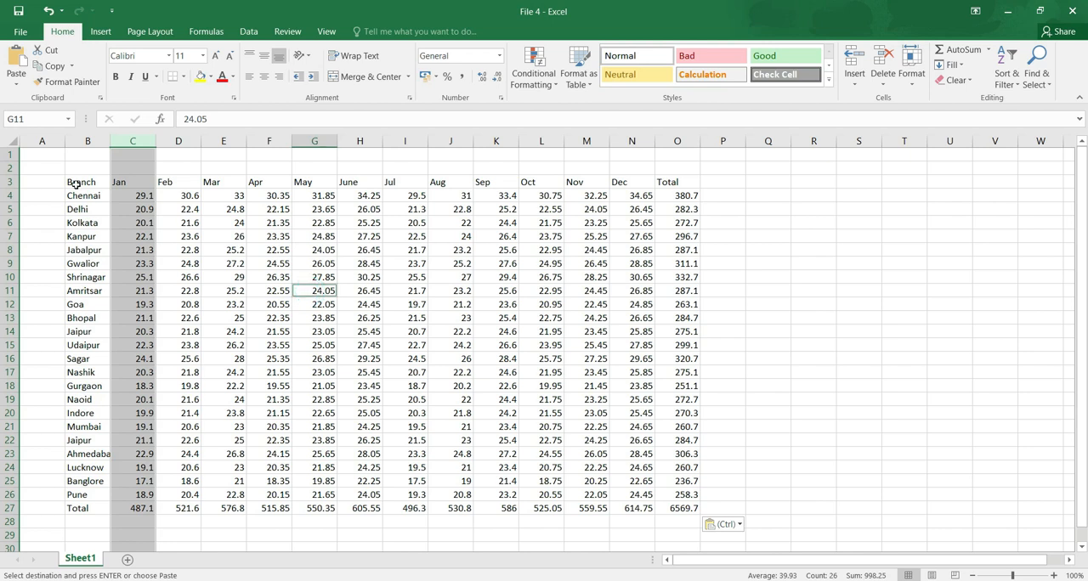
click(145, 198)
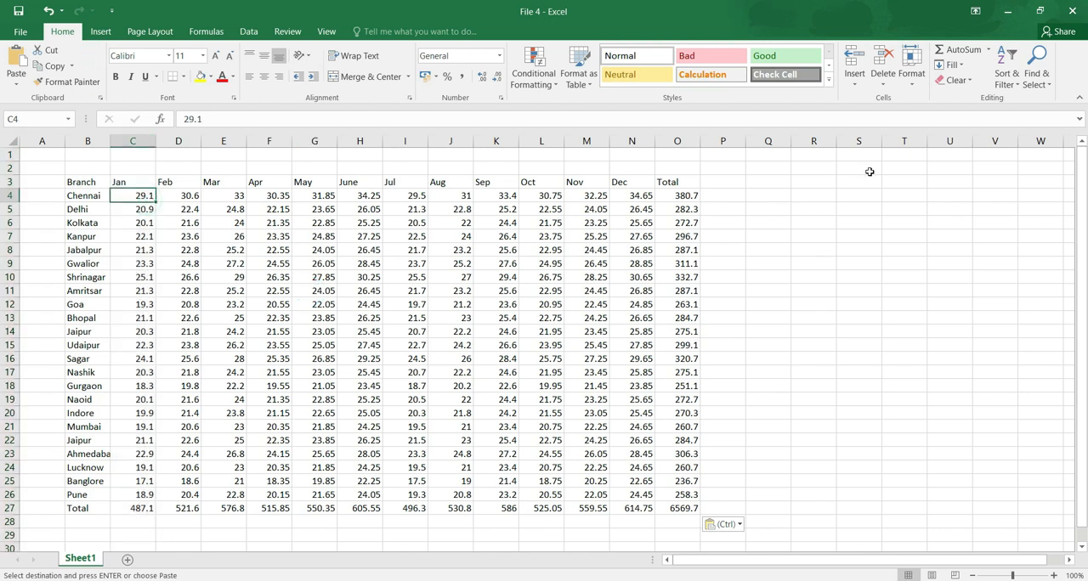
click(846, 195)
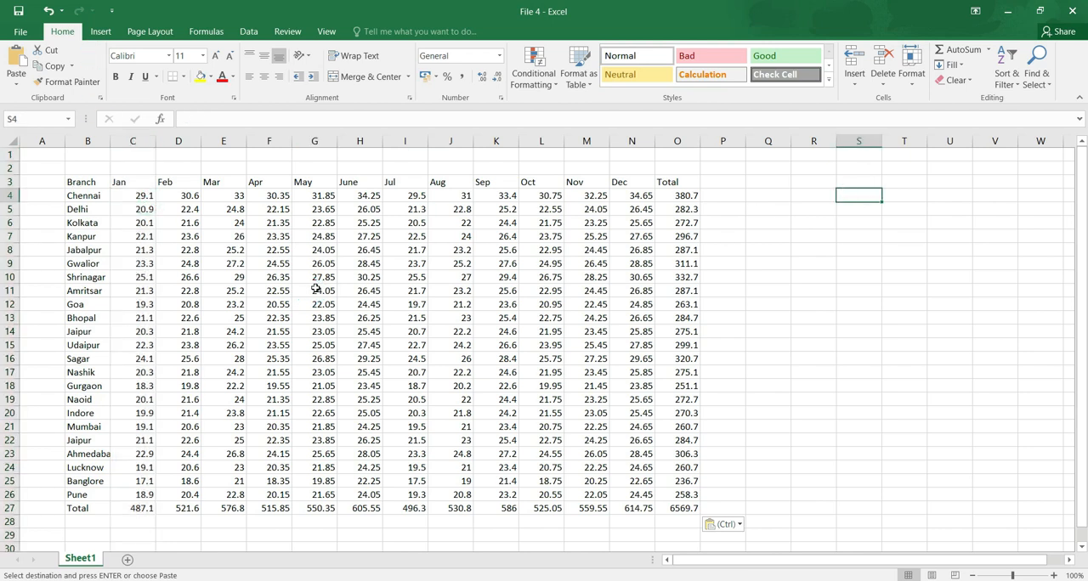
Cut the Jan column data in C3:C27 and paste it starting at cell S3.
drag(132, 183, 150, 508)
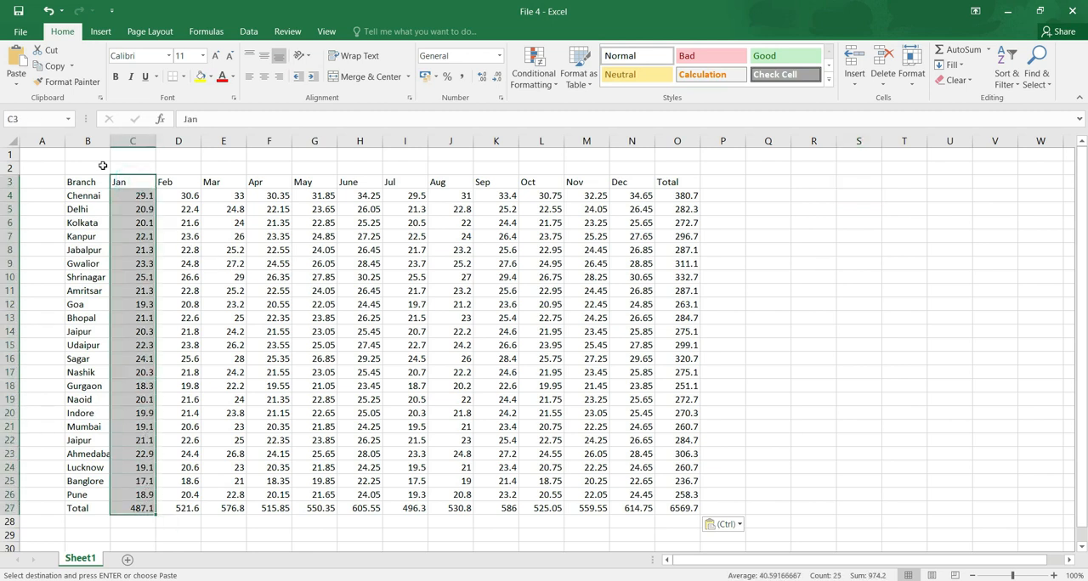
click(53, 54)
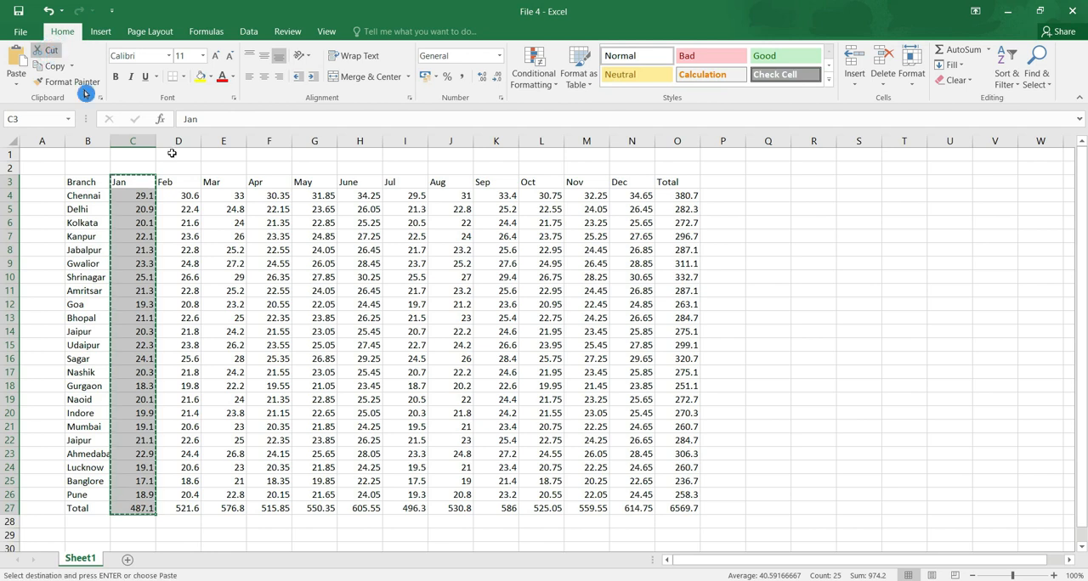
click(853, 180)
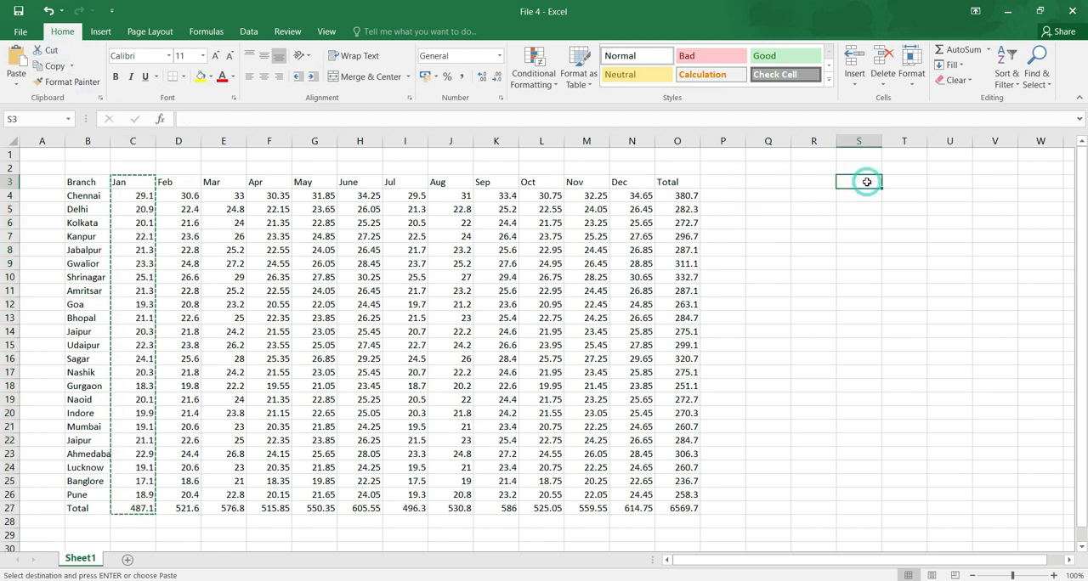
click(27, 77)
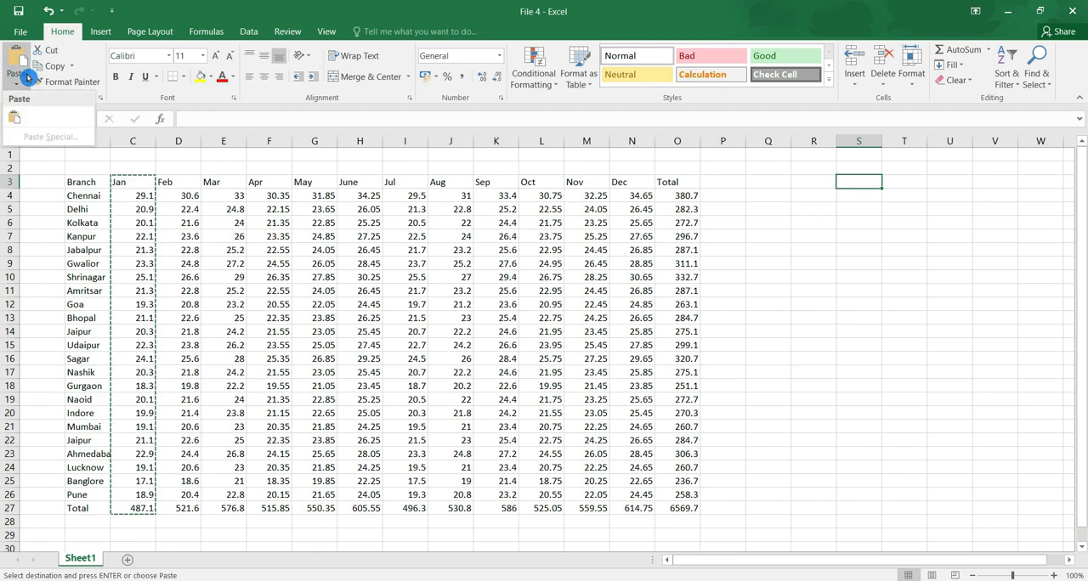
click(27, 110)
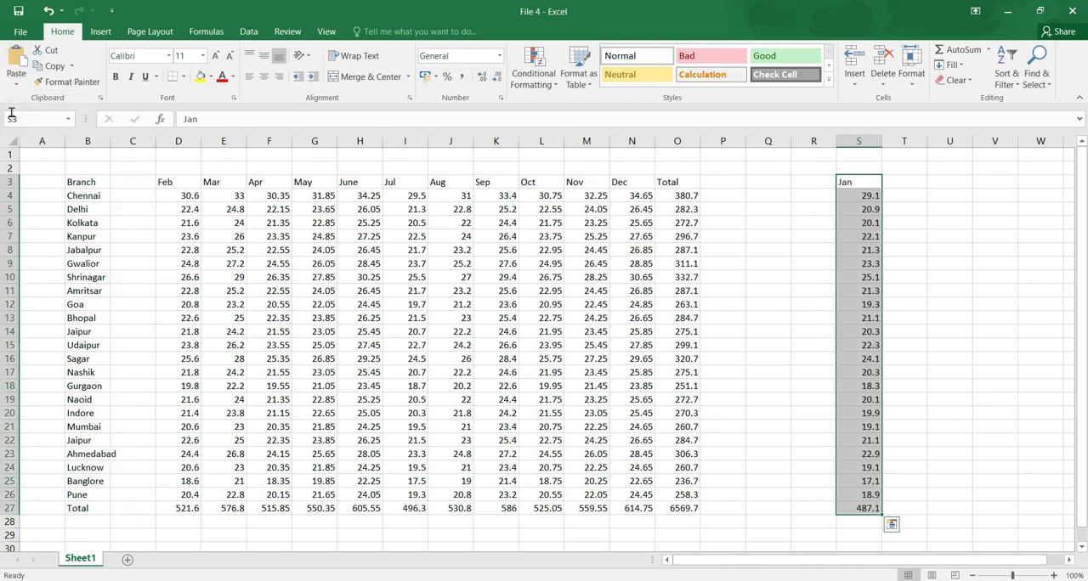
Check the vacated range in column C and the pasted Jan data, and undo the move to column S.
drag(141, 186, 144, 518)
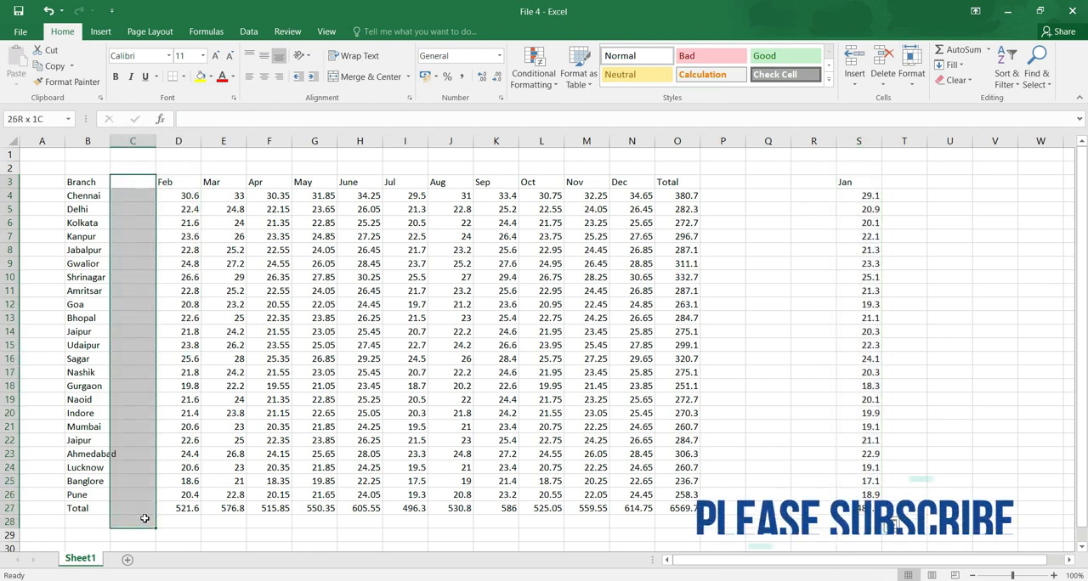
click(876, 183)
drag(871, 336, 894, 517)
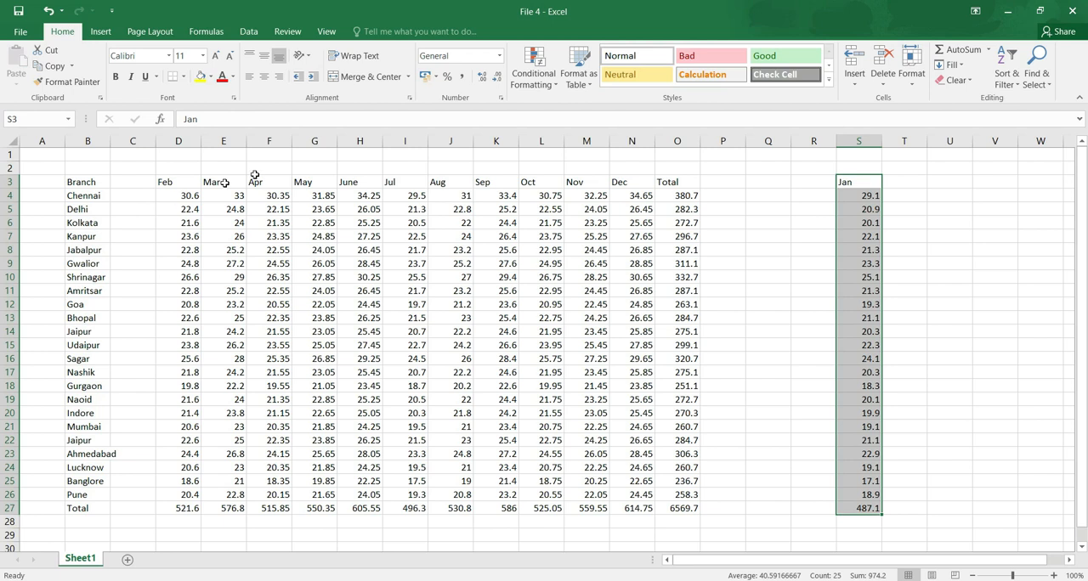
click(324, 271)
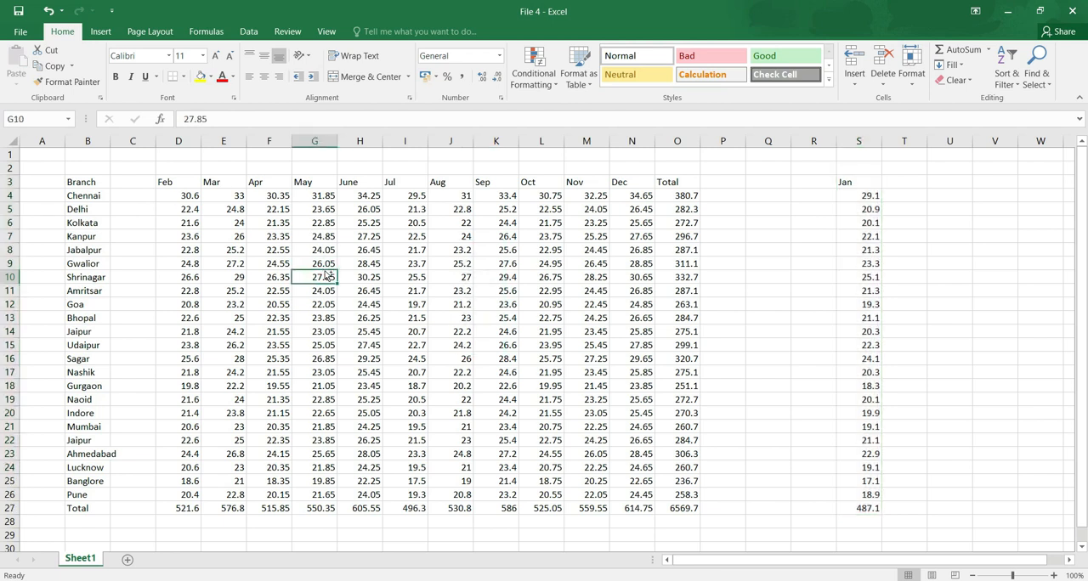
key(ctrl+z)
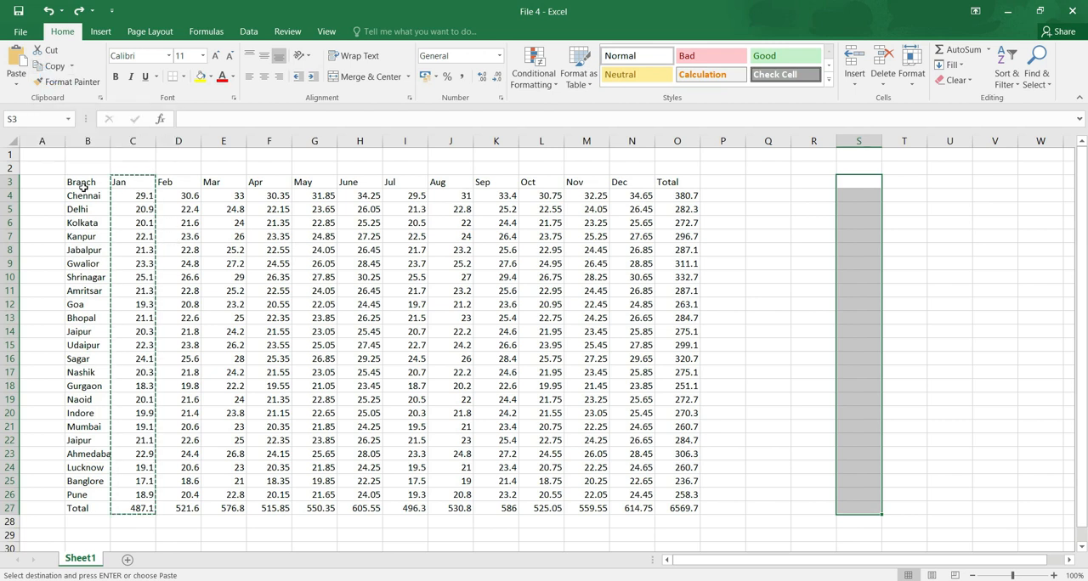
Copy the whole branch table B3:O27 and paste the copy starting at cell R3.
drag(82, 182, 672, 508)
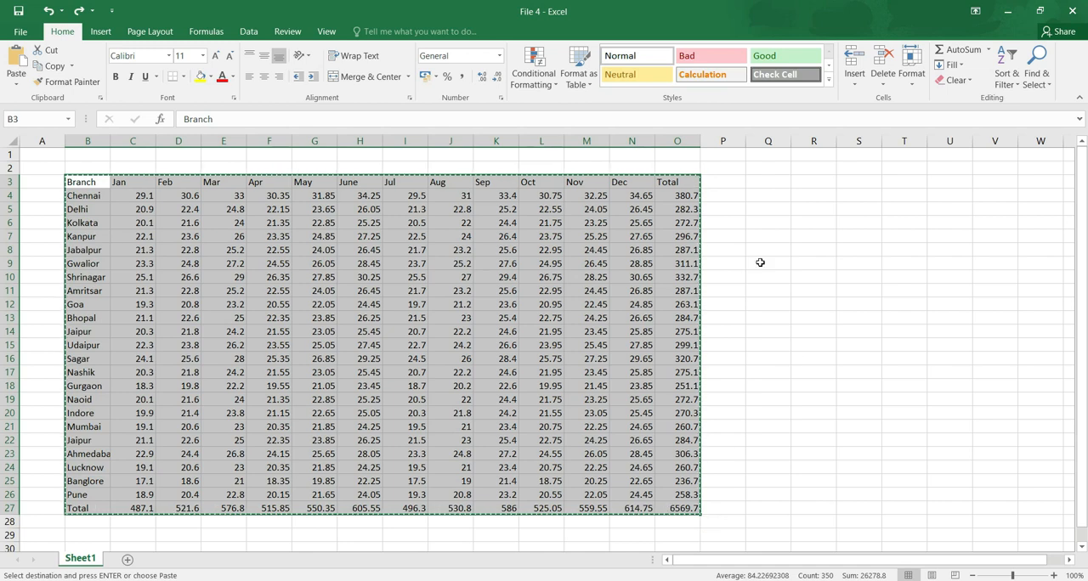
drag(85, 181, 662, 507)
click(811, 187)
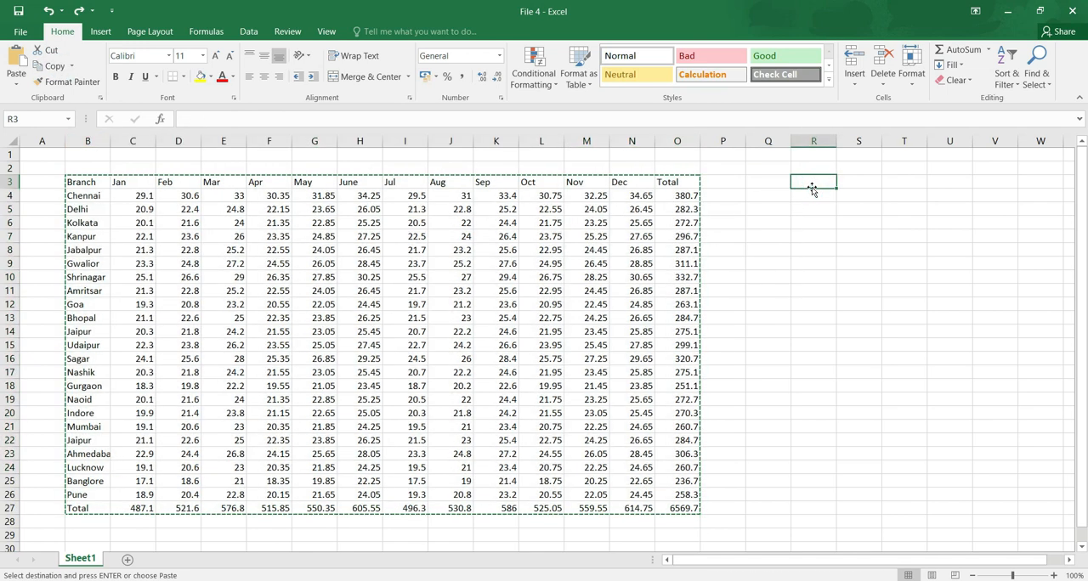
click(15, 68)
Undo the pasted table copy at R3 and cancel the pending copy of the source range.
drag(762, 564, 603, 561)
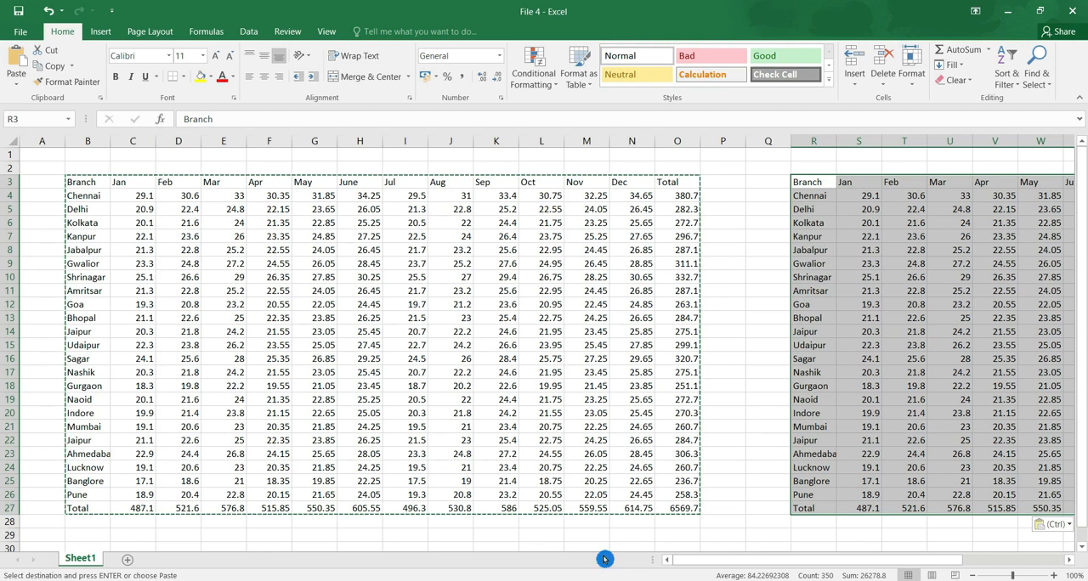
key(ctrl+z)
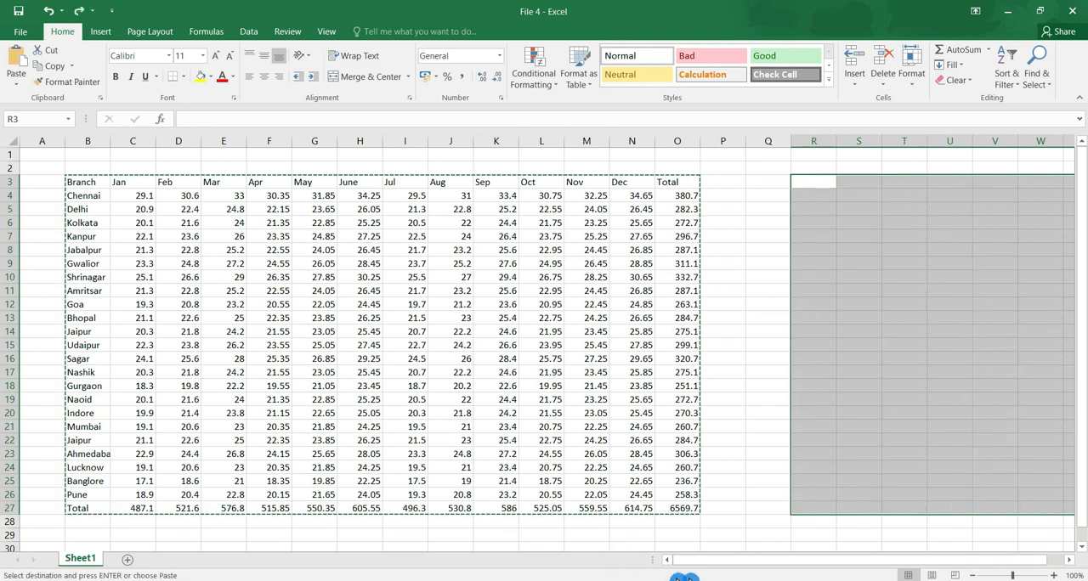
key(Escape)
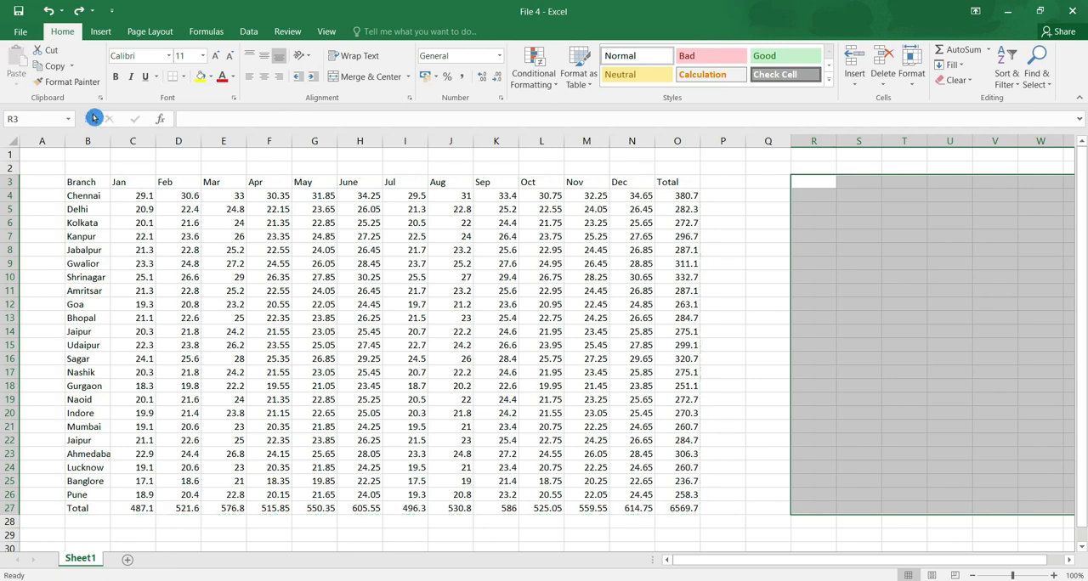
click(77, 81)
Give the header row B3:O3 a dark blue font colour and a yellow fill.
drag(85, 182, 669, 178)
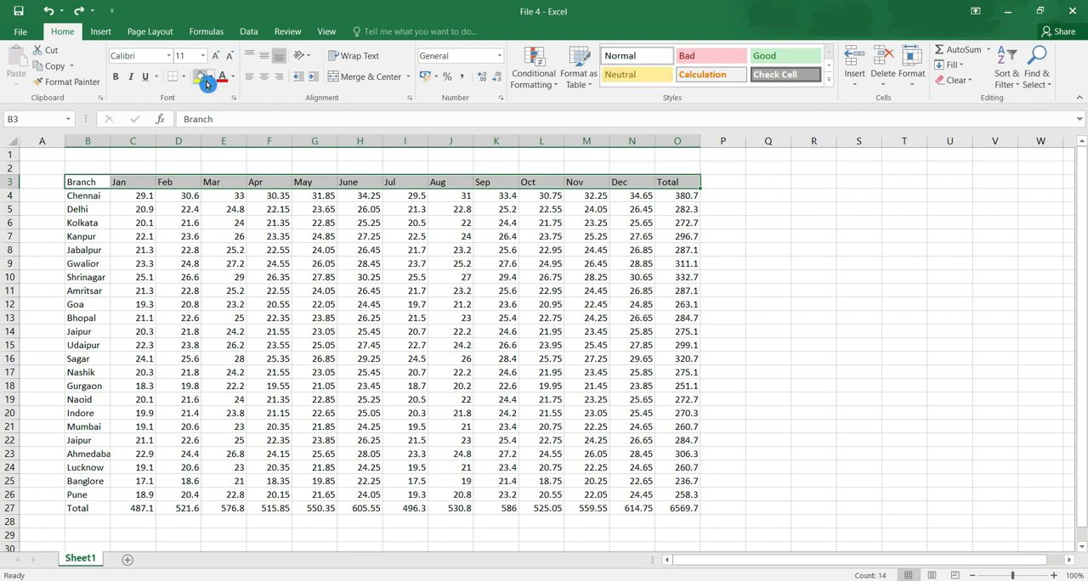
click(85, 82)
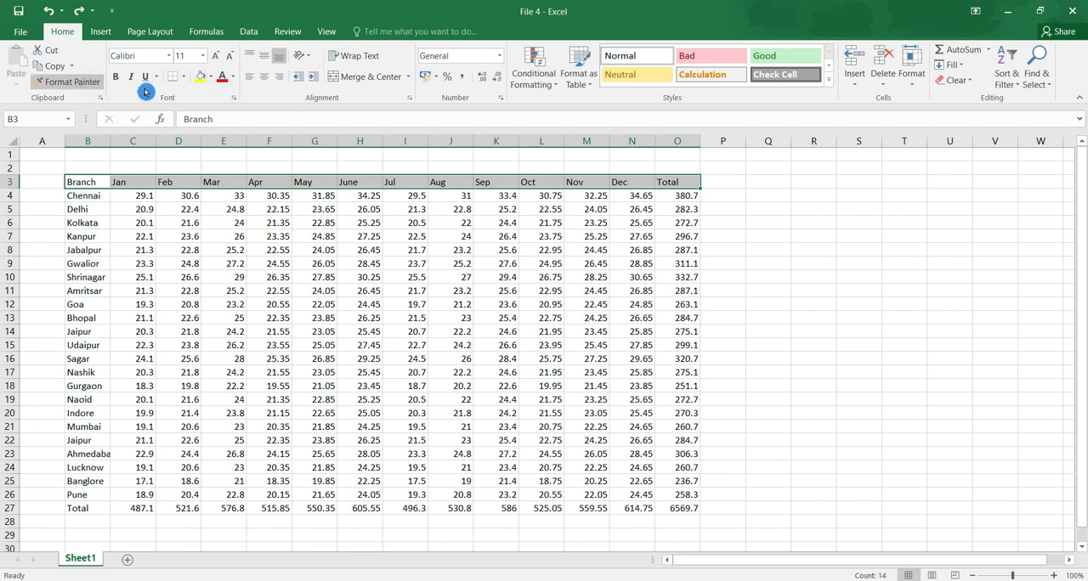
click(235, 82)
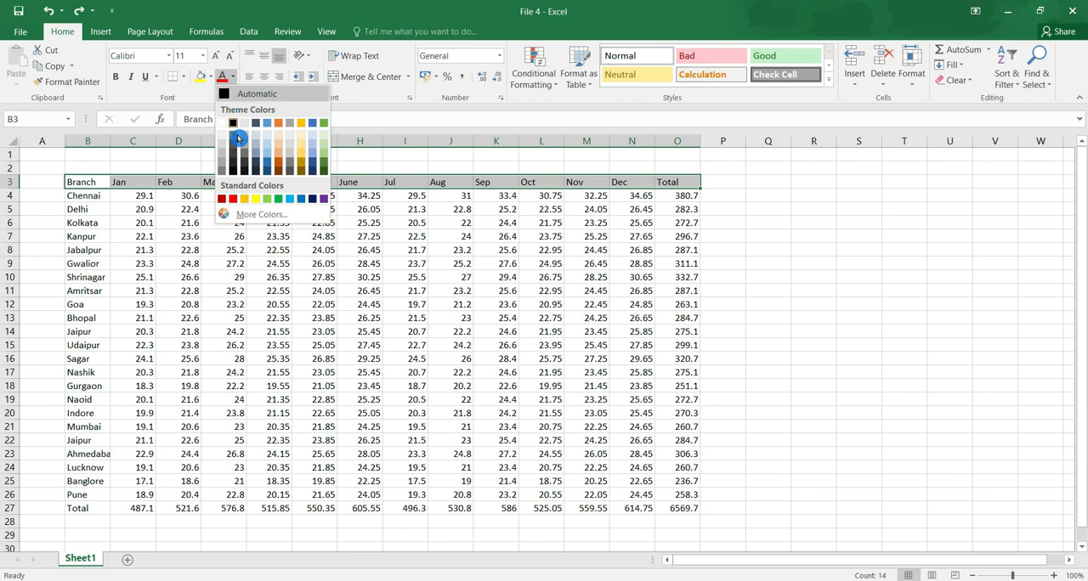
click(312, 197)
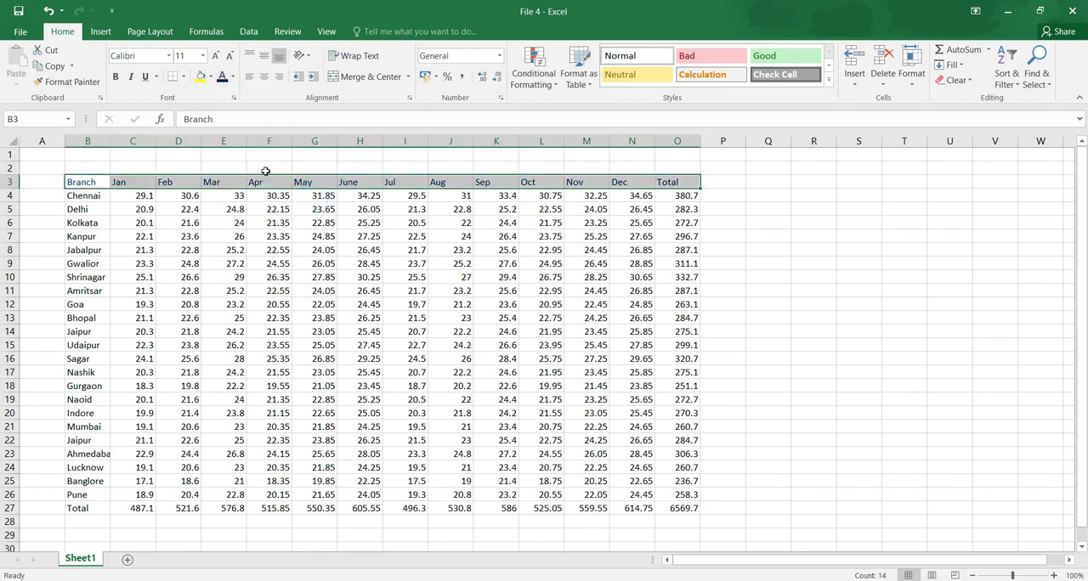
click(212, 79)
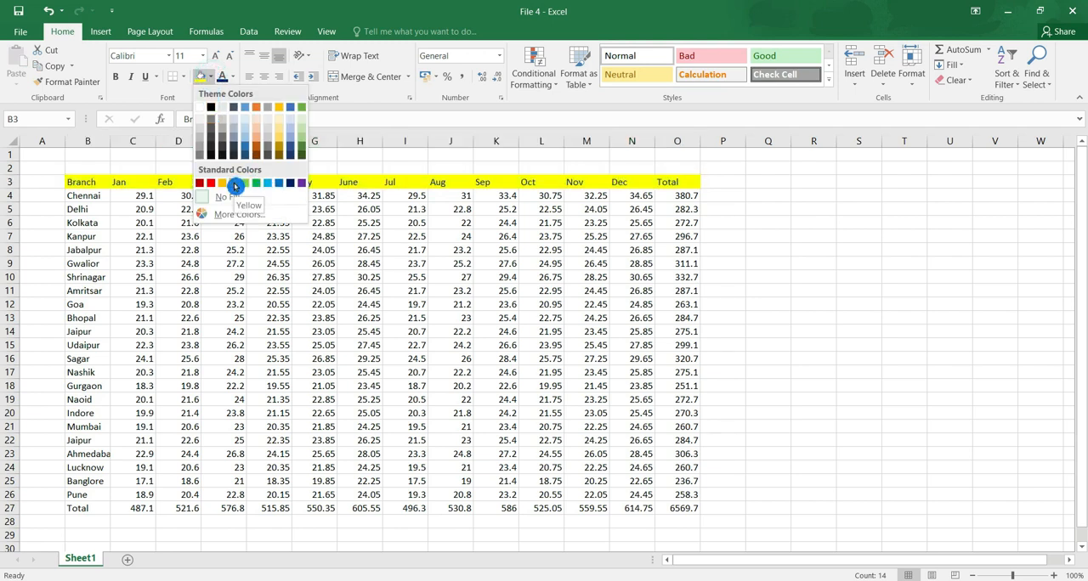
click(235, 185)
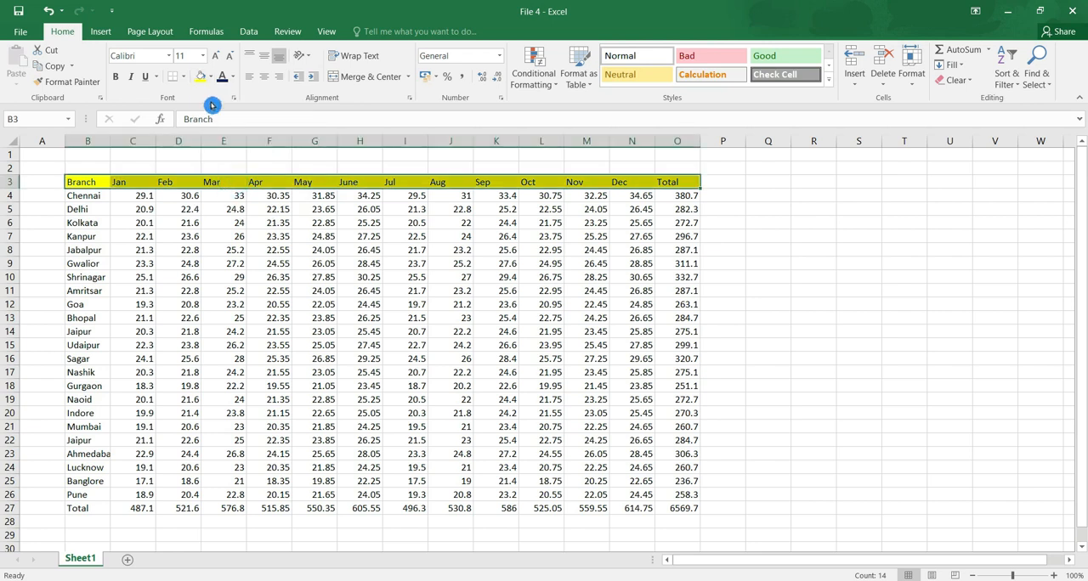
Make the header row text bold, trying italic and underline and removing both again.
click(117, 76)
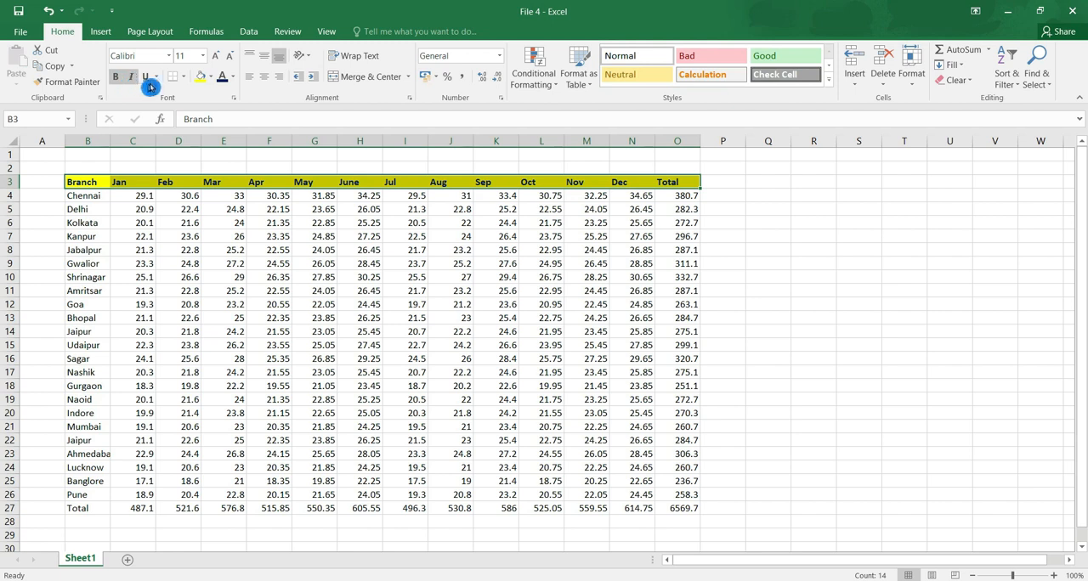
click(142, 77)
click(134, 77)
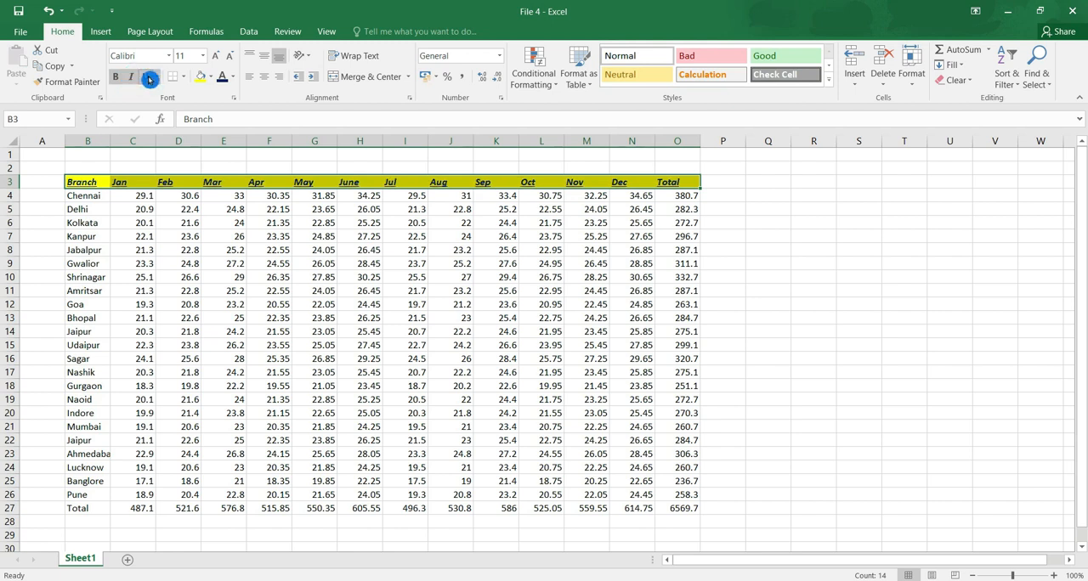
click(133, 77)
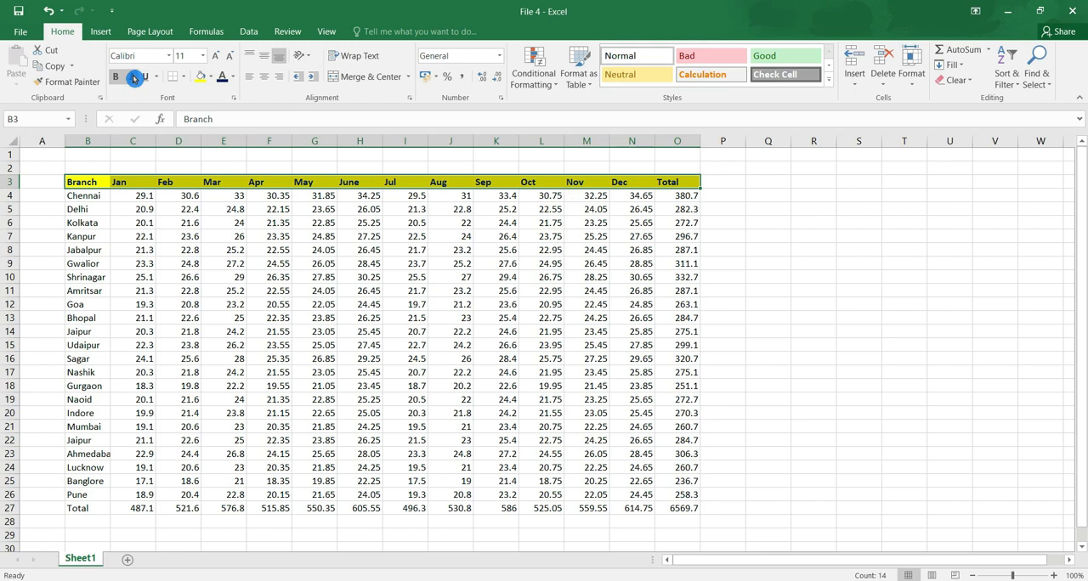
Apply Thick Outside Borders around the header row B3:O3.
click(182, 76)
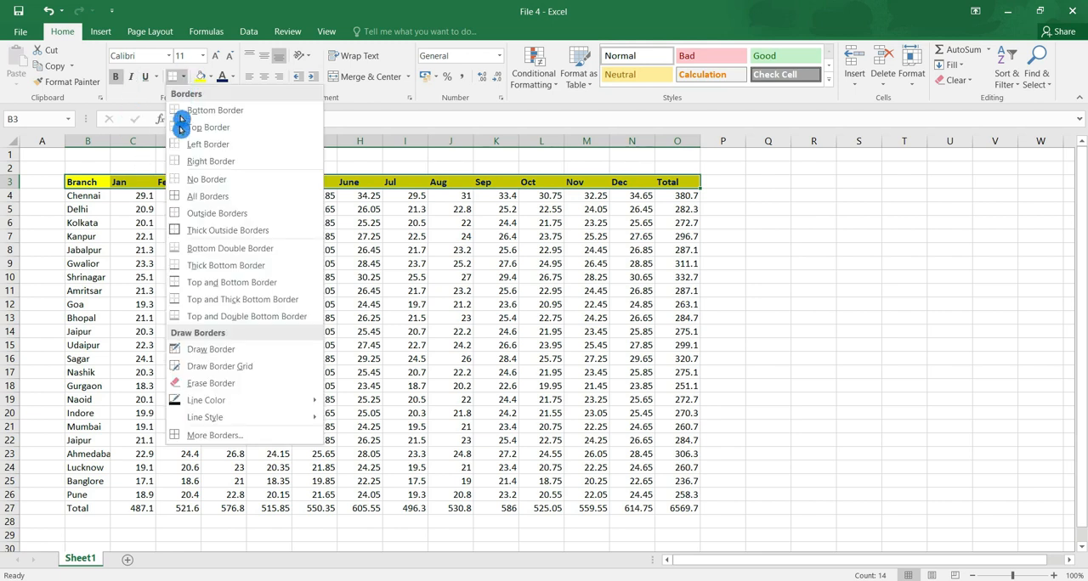
click(179, 230)
click(175, 86)
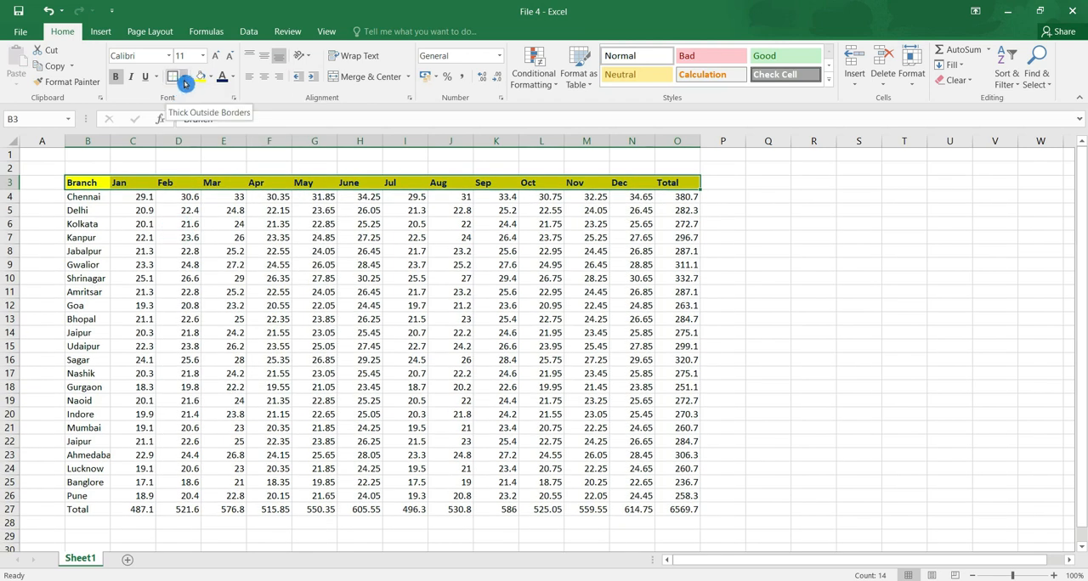
Copy the formatting of header row B3:O3 onto the Total row B27:O27 with Format Painter.
drag(92, 184, 670, 182)
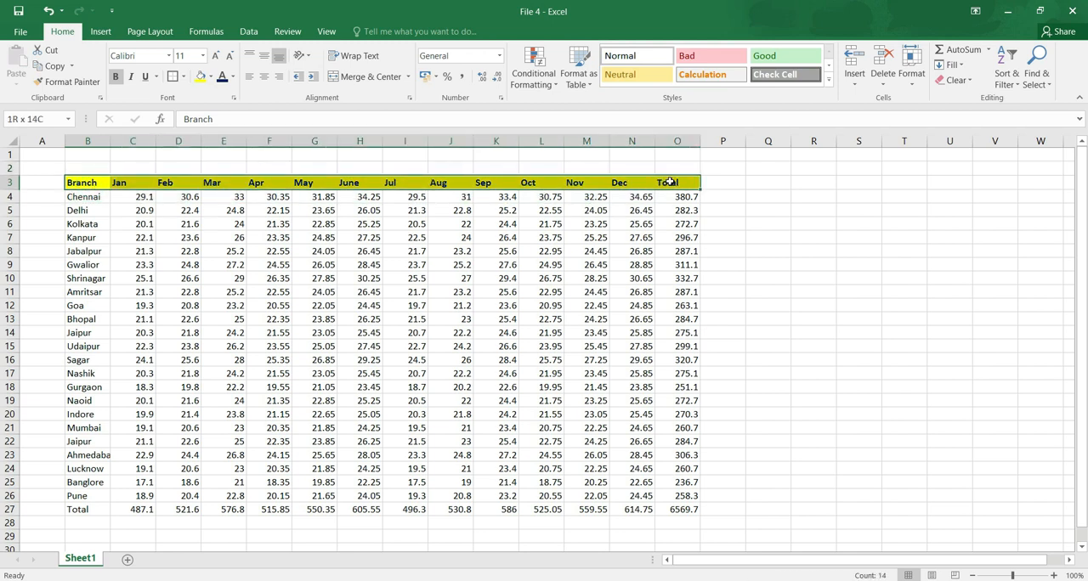
drag(91, 508, 669, 508)
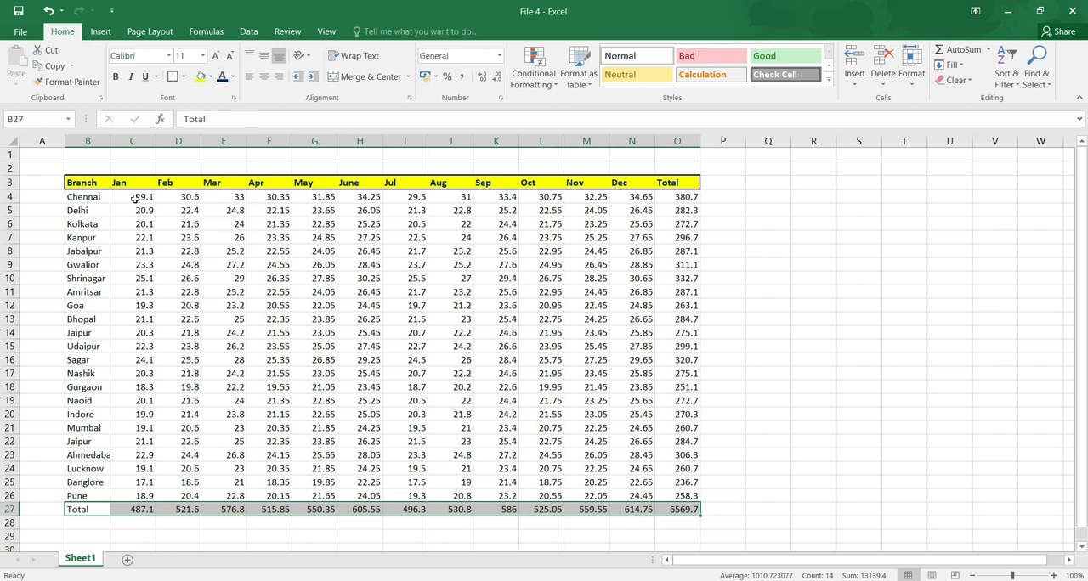
drag(81, 183, 451, 182)
drag(581, 182, 676, 176)
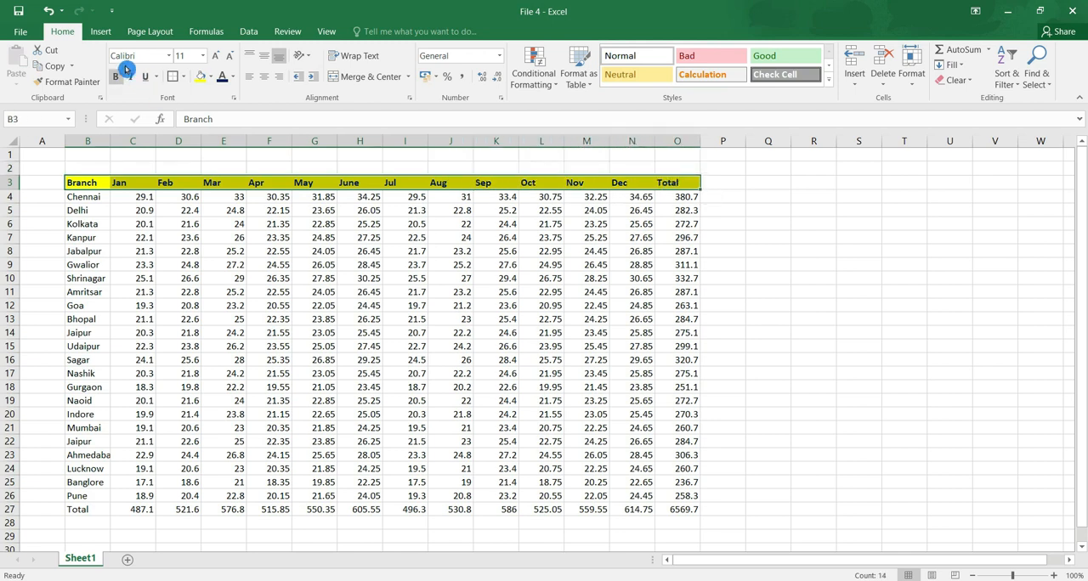
click(83, 83)
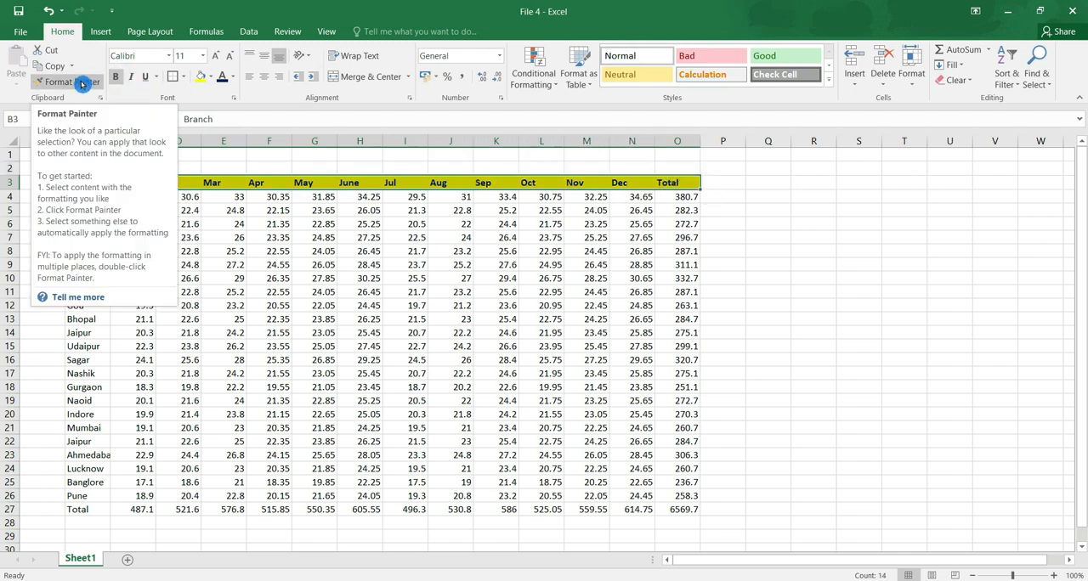
click(82, 82)
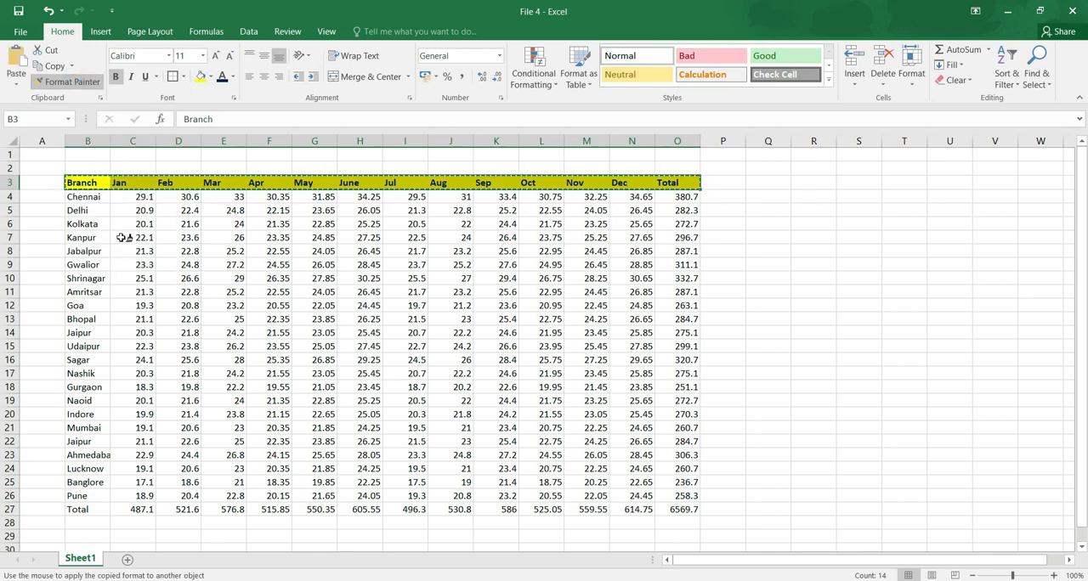
click(91, 510)
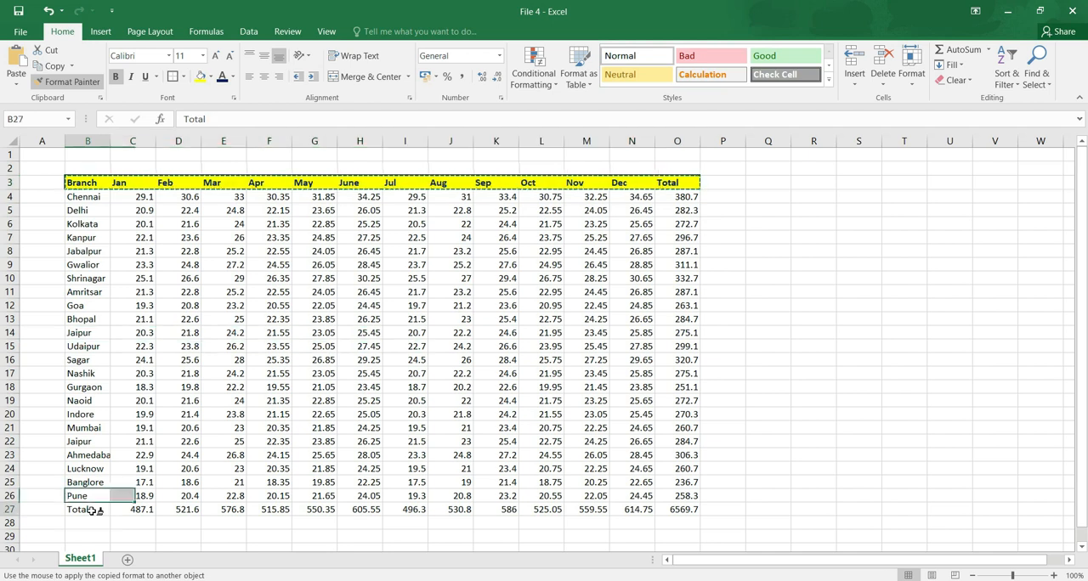
drag(92, 510, 677, 509)
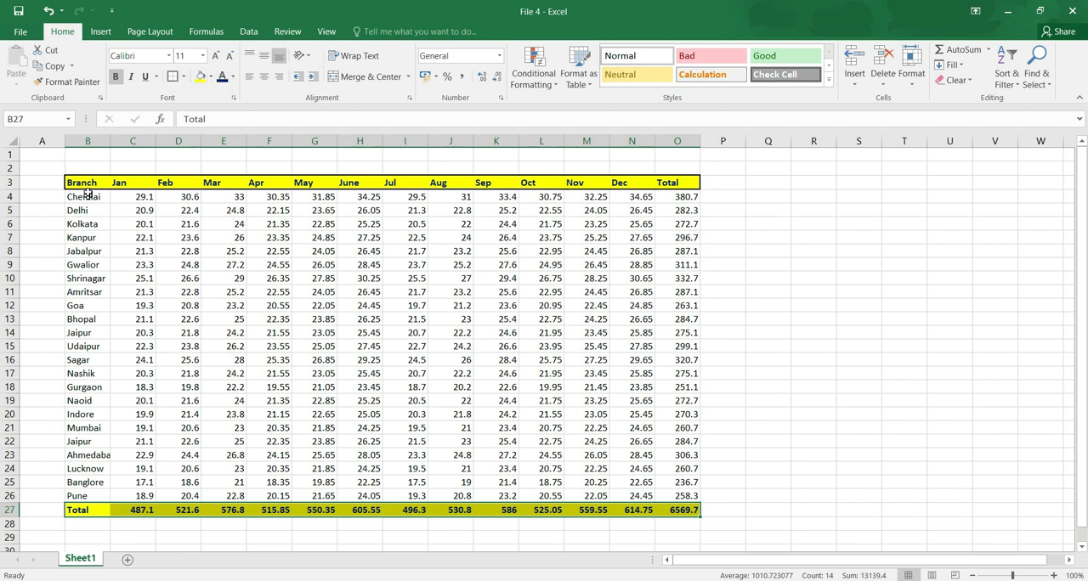
Apply All Borders to the whole table B3:O27 and add a Thick Bottom Border beneath it.
mouse_move(87, 185)
mouse_down()
mouse_move(230, 274)
mouse_move(408, 344)
mouse_move(576, 438)
mouse_move(671, 510)
mouse_up()
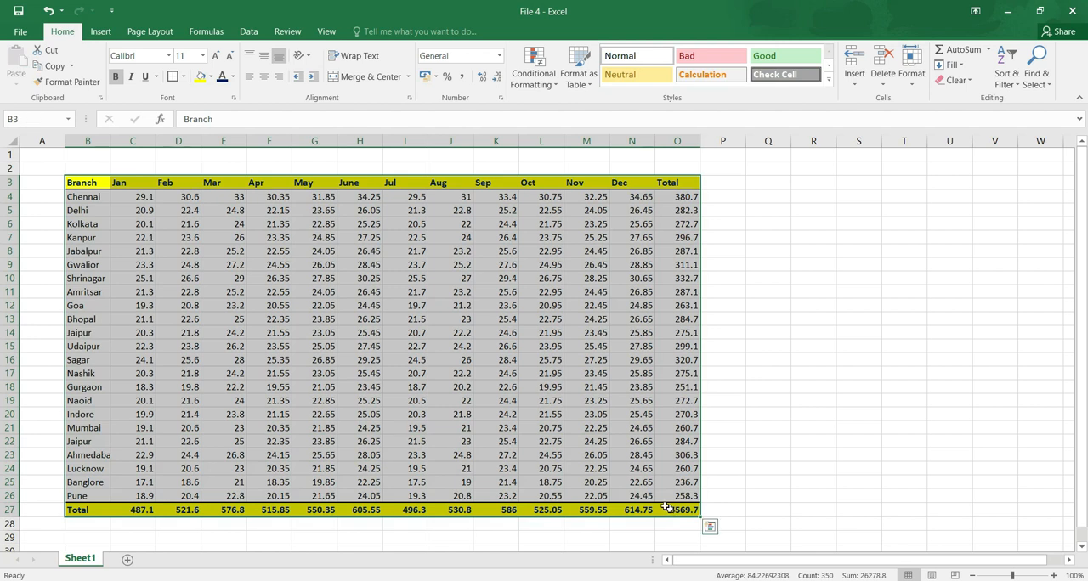
click(182, 79)
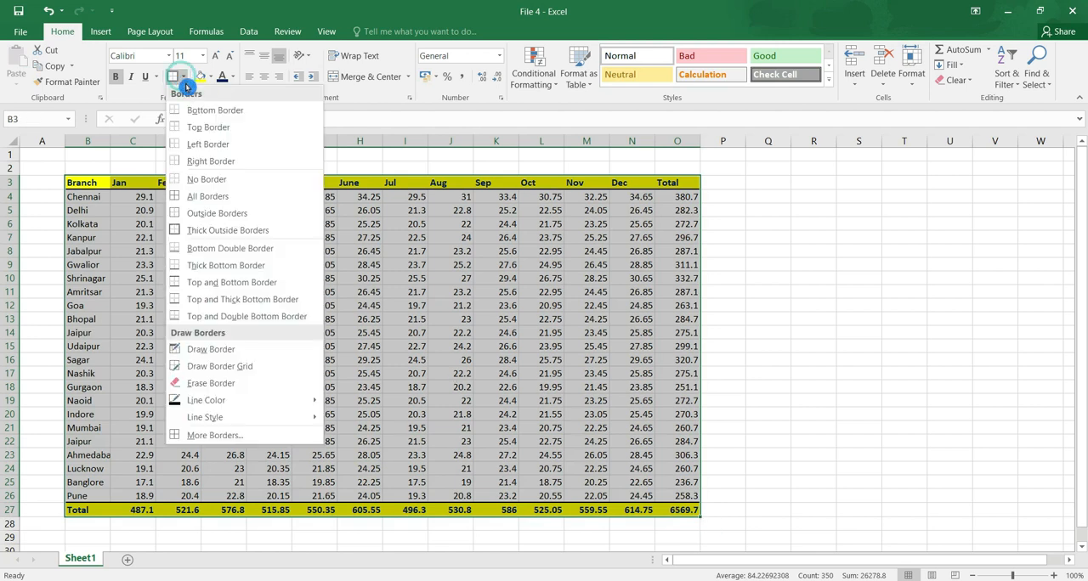
click(174, 196)
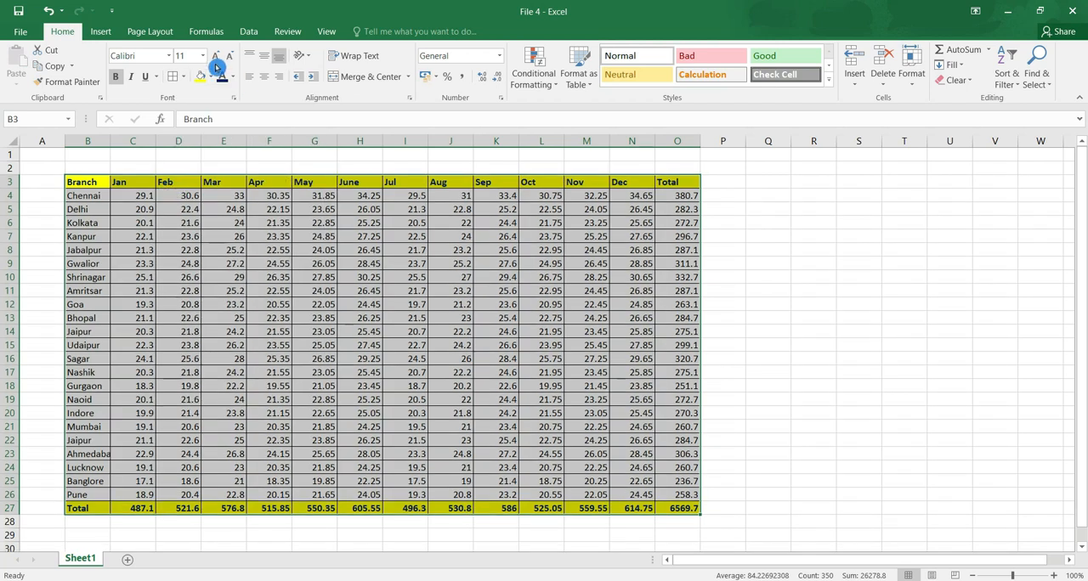
click(181, 76)
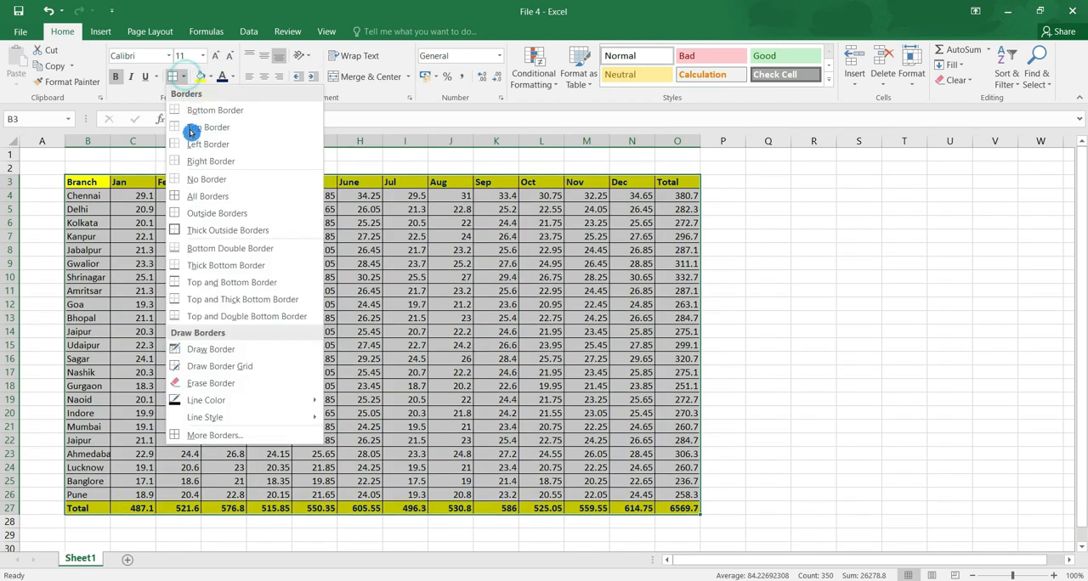
click(184, 265)
click(206, 481)
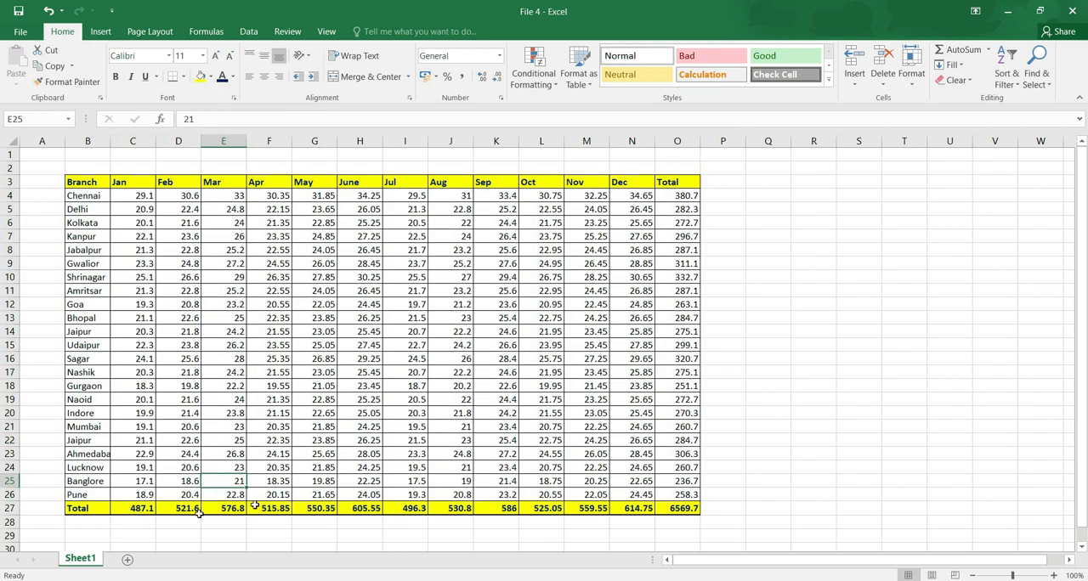
Apply Thick Outside Borders around the Branch column B3:B27.
click(183, 76)
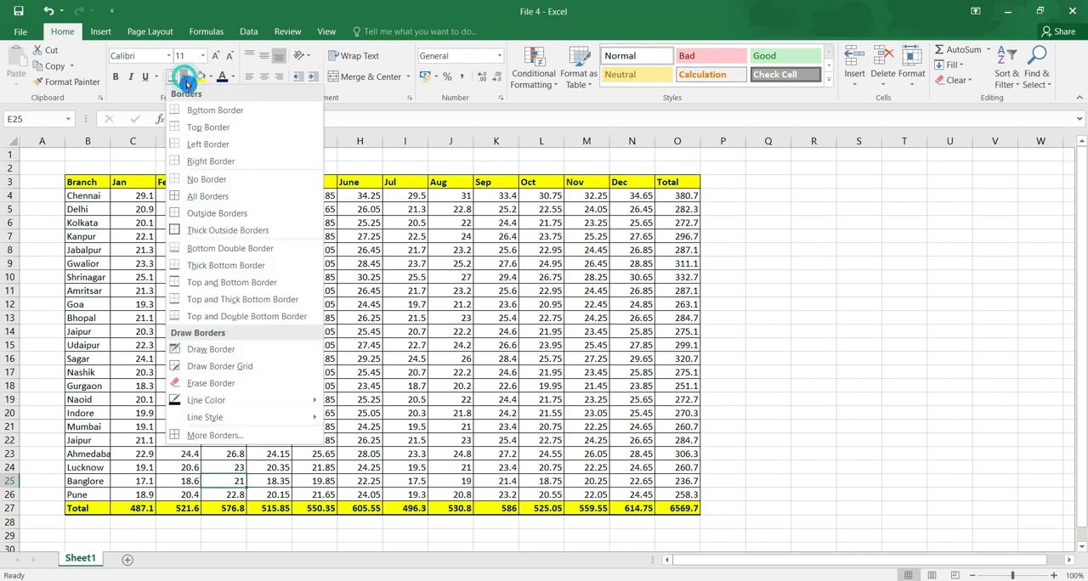
click(95, 185)
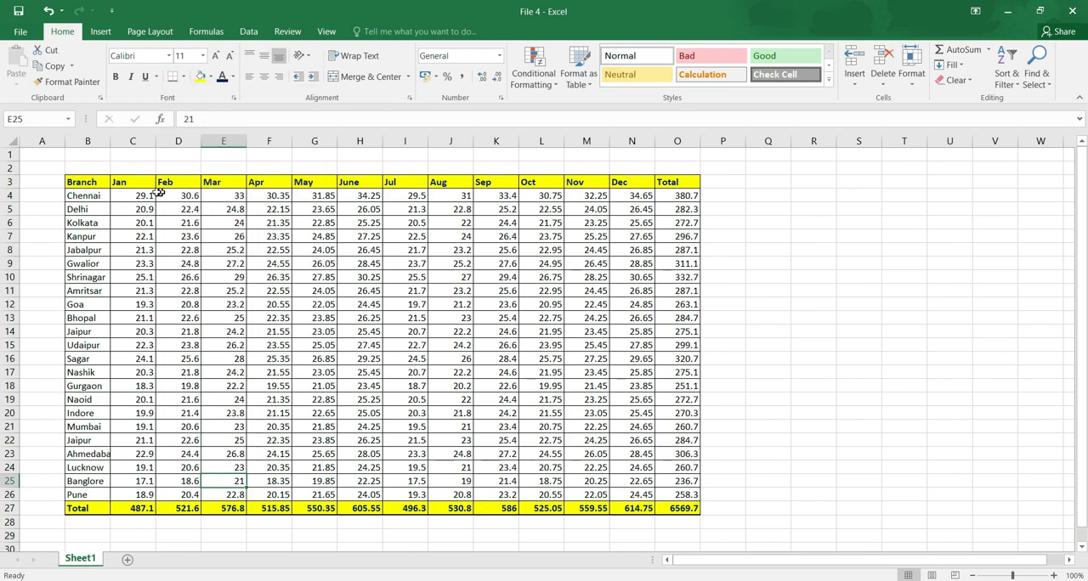
drag(88, 185, 92, 508)
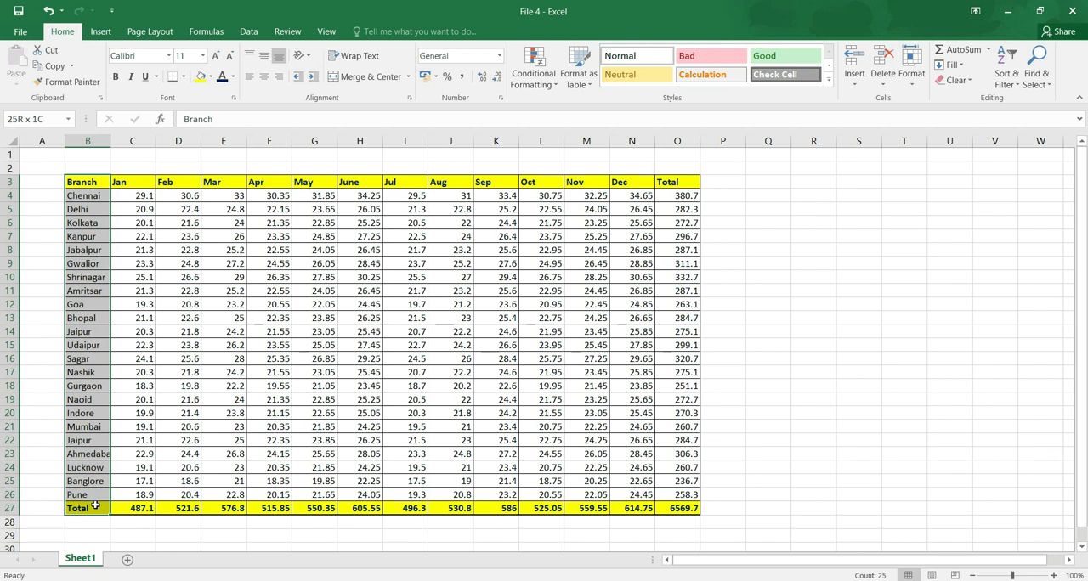
click(182, 76)
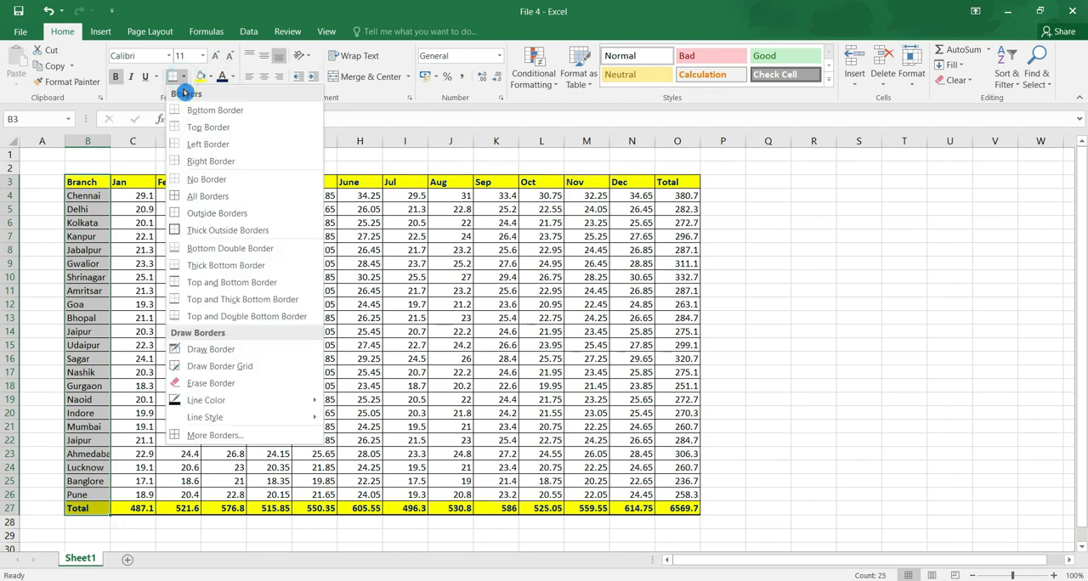
click(187, 234)
click(85, 278)
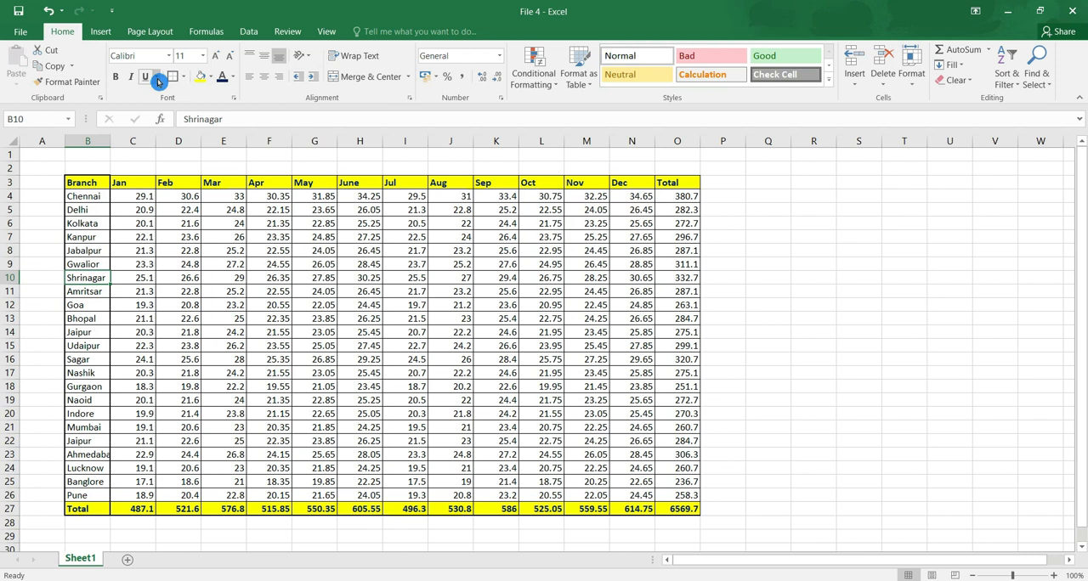
Set the whole table B3:O27 to font size 14, trying Arial Black first and returning the font to Calibri.
drag(85, 184, 684, 509)
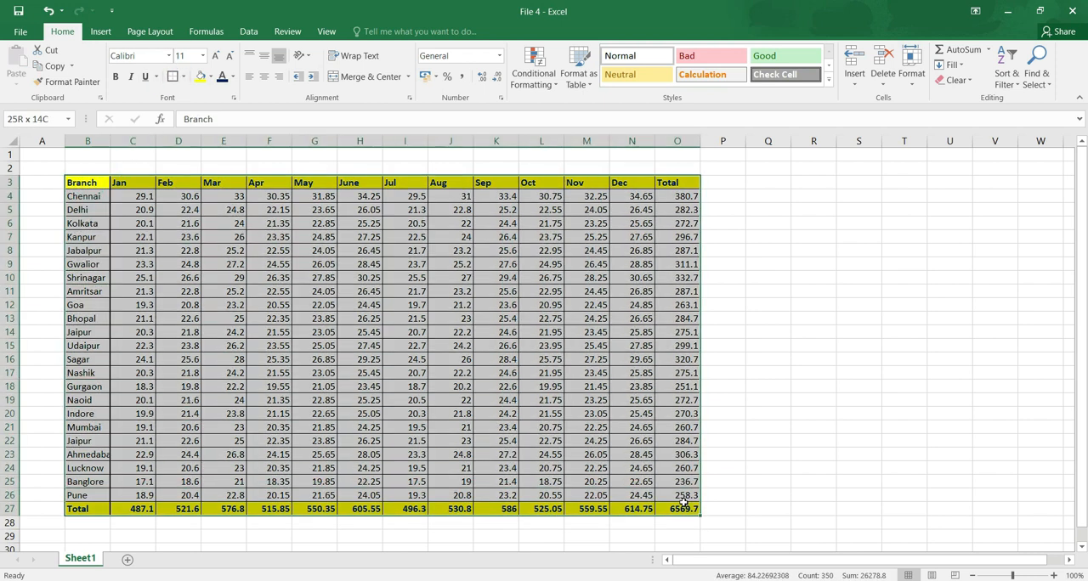
click(168, 56)
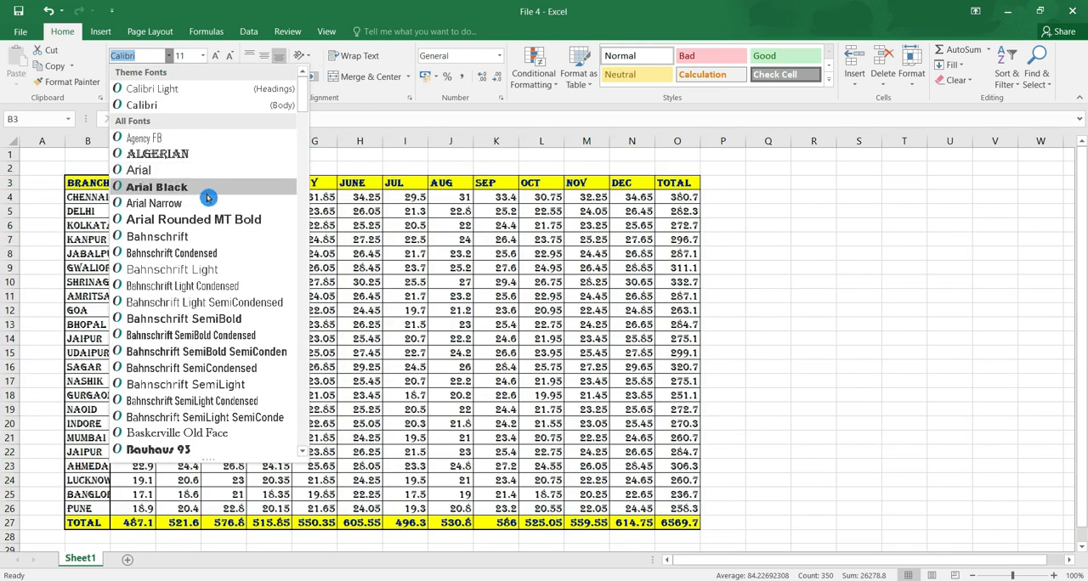
click(211, 193)
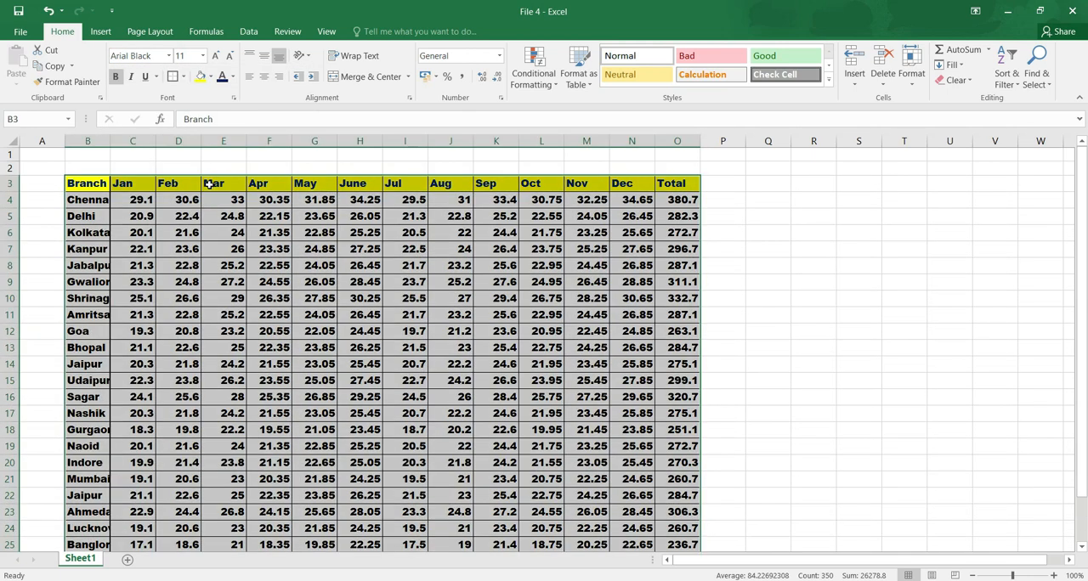
click(169, 56)
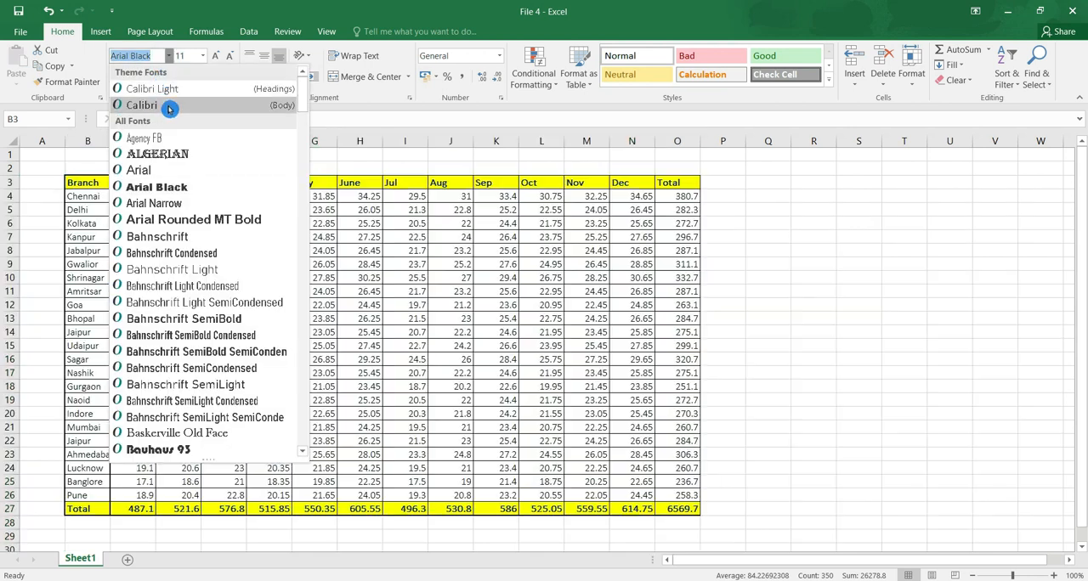
click(165, 107)
click(202, 55)
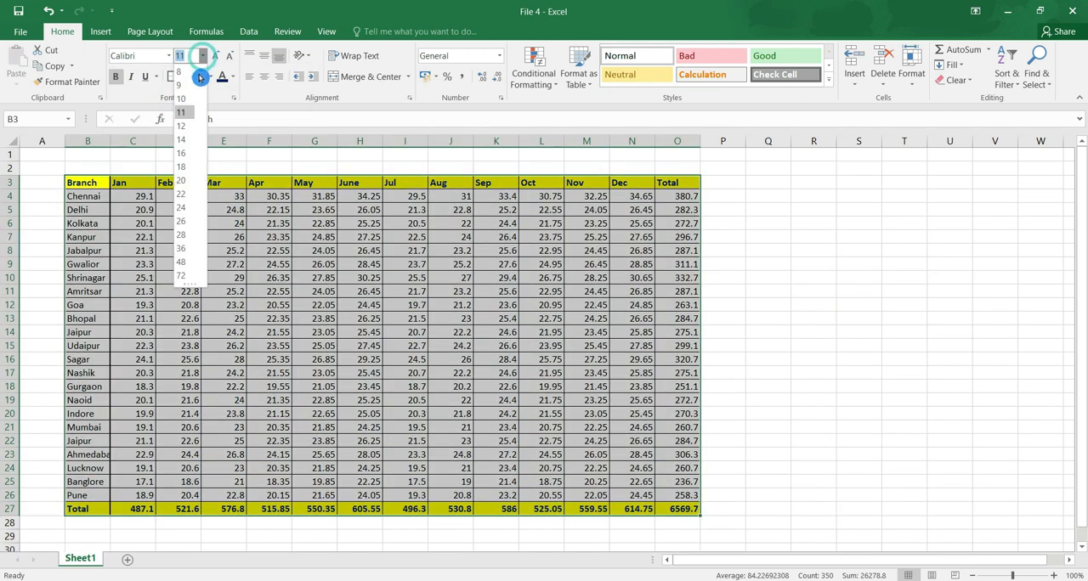
click(182, 146)
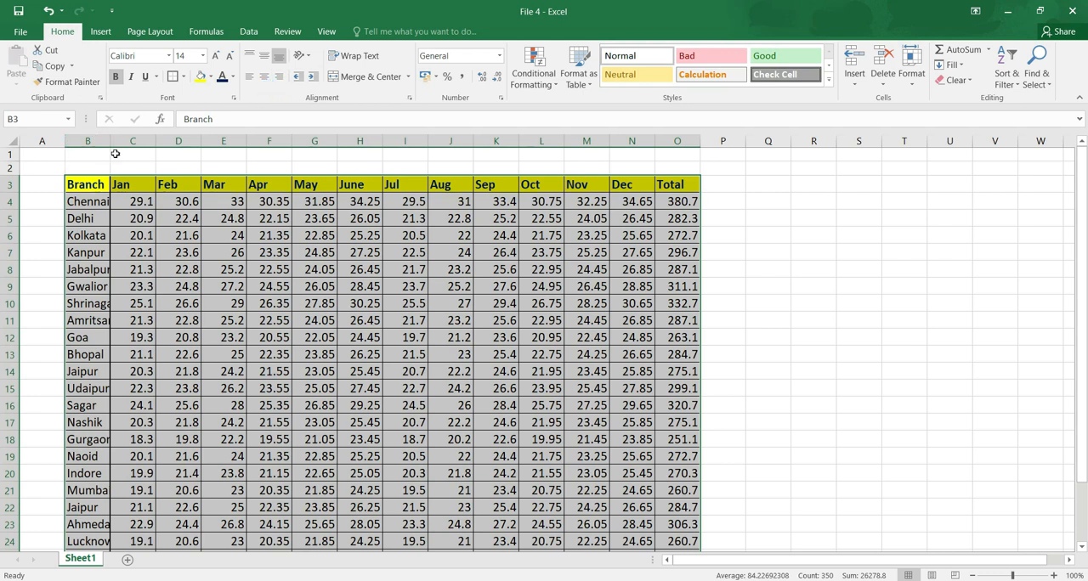
Widen column B so the branch names fit and make header row 3 roughly three times taller.
click(134, 202)
drag(110, 141, 138, 141)
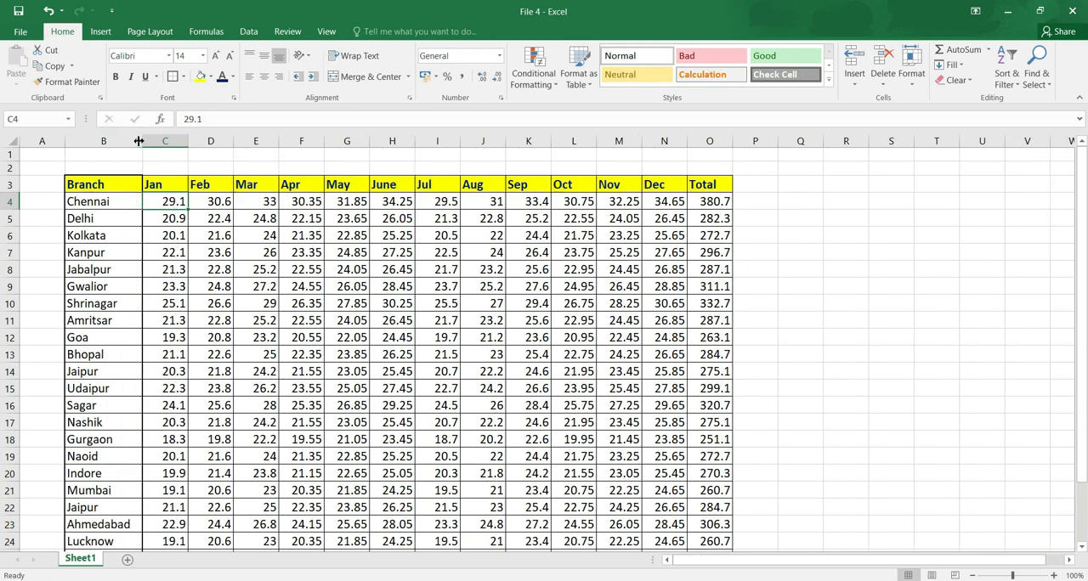
drag(12, 193, 15, 227)
drag(142, 141, 153, 141)
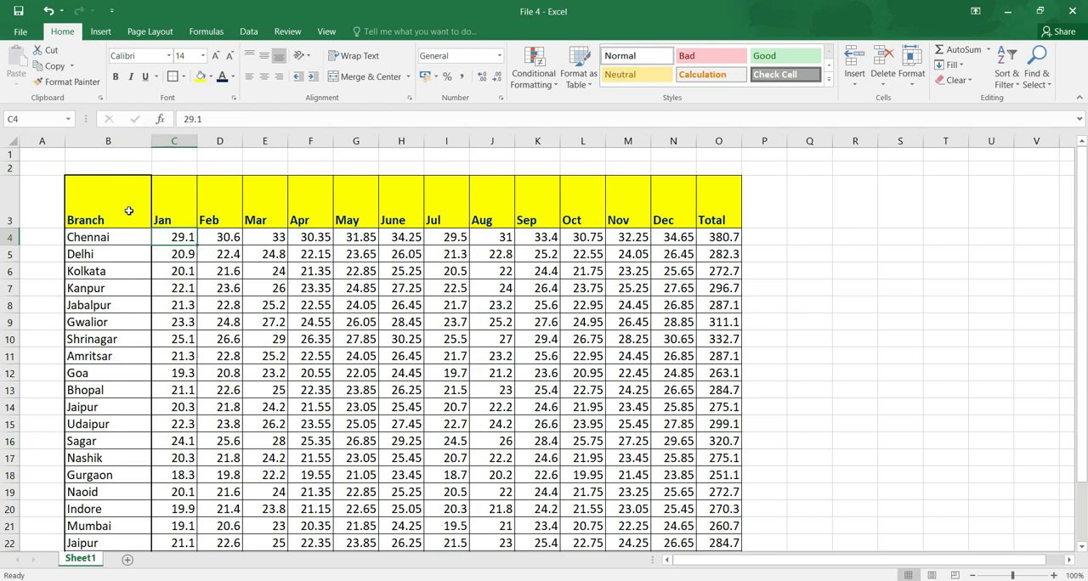
Centre the header row B3:O3 horizontally and middle-align it vertically.
drag(98, 216, 729, 219)
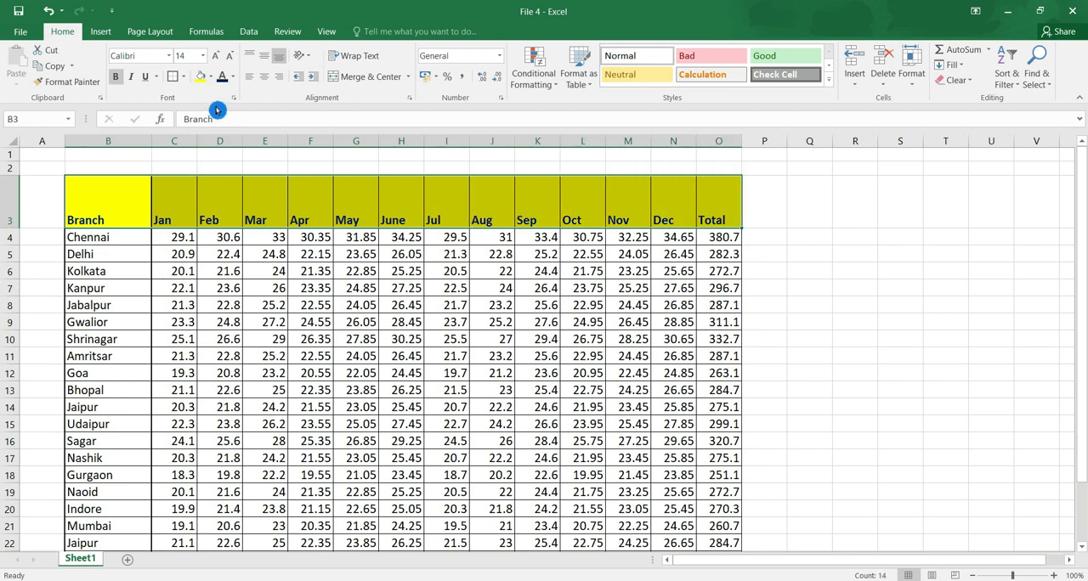
click(267, 80)
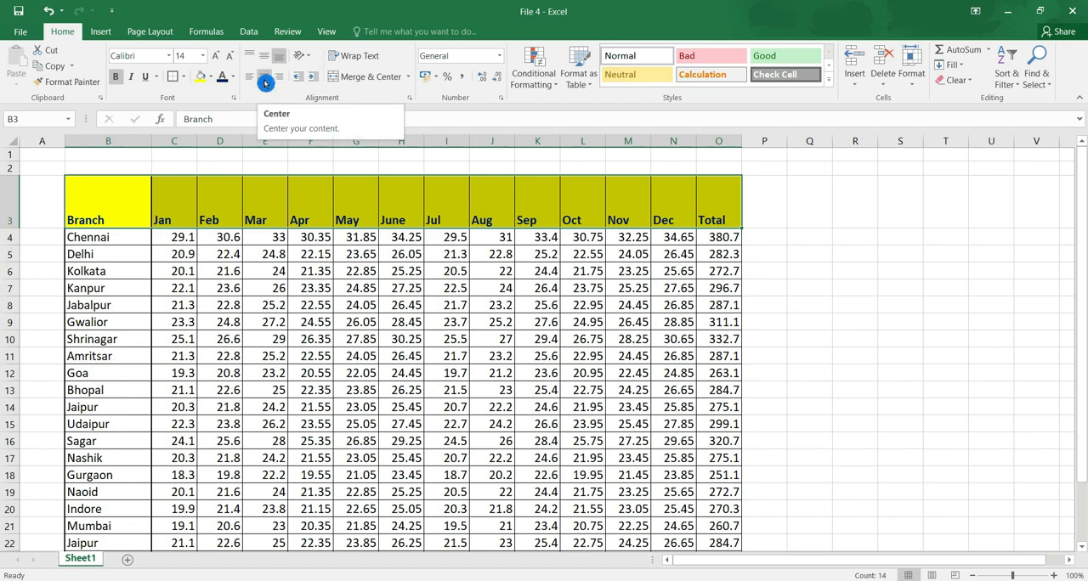
click(265, 83)
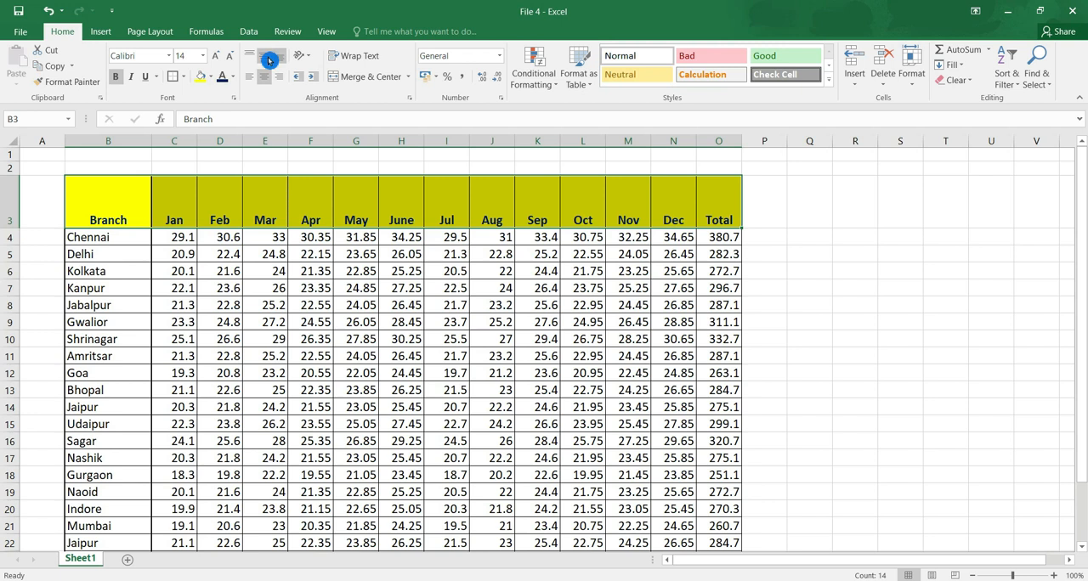
click(269, 59)
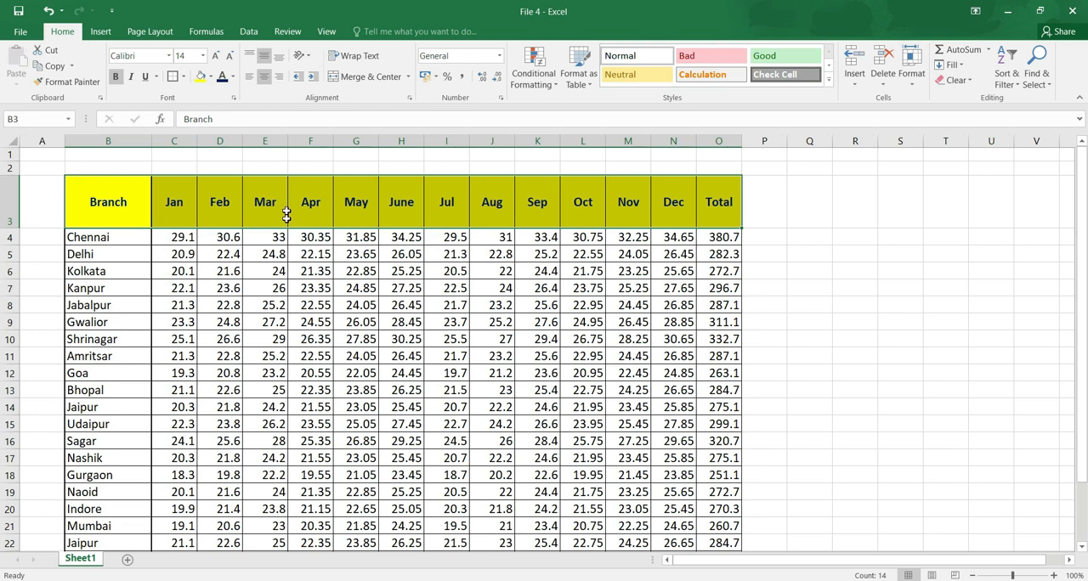
Try left, right, bottom and top alignment on the header row, and restore its centre and middle alignment.
click(245, 79)
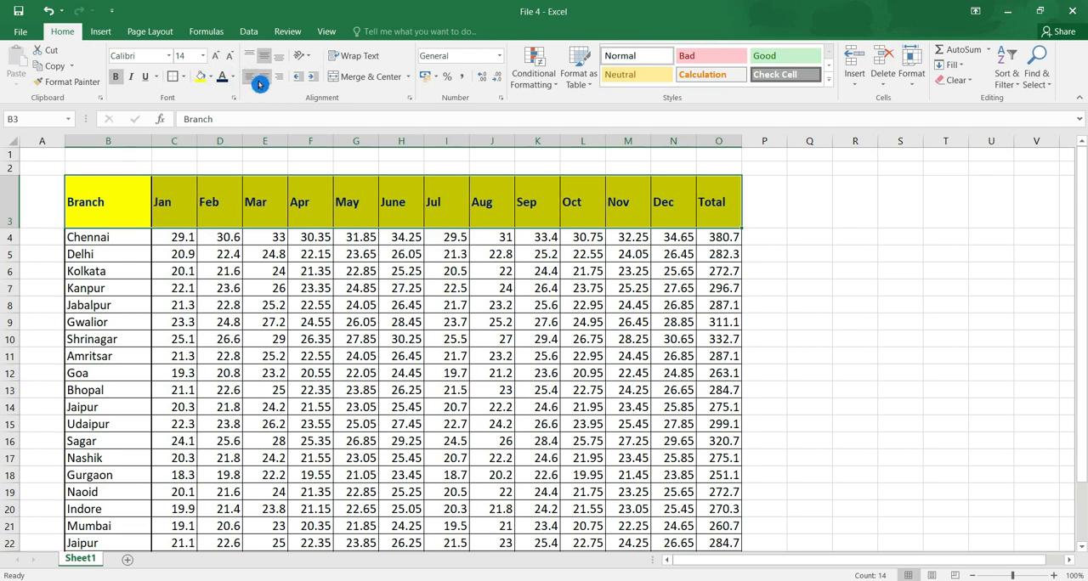
click(265, 78)
click(281, 80)
click(277, 60)
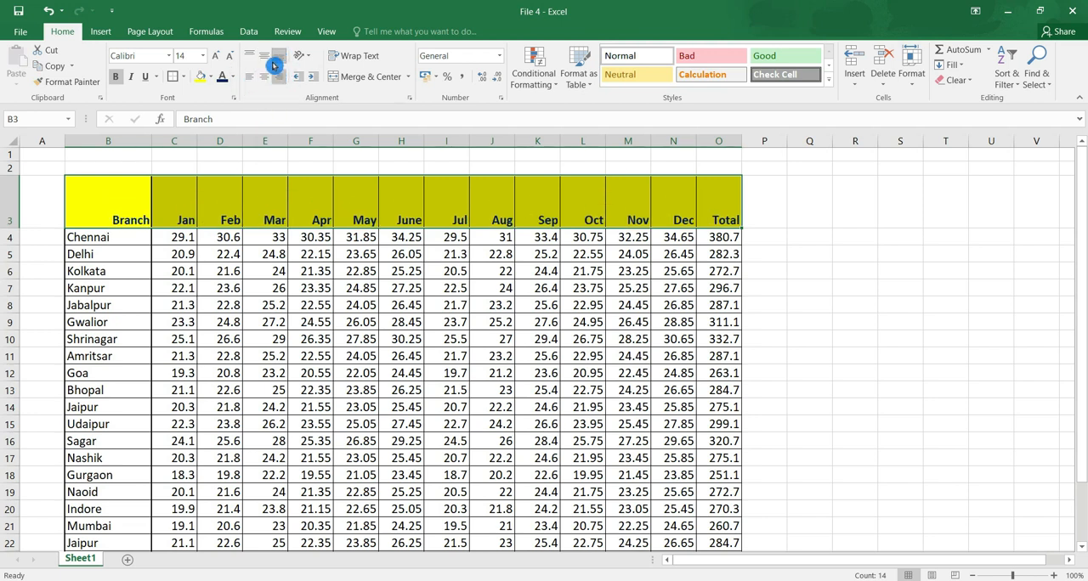
click(270, 63)
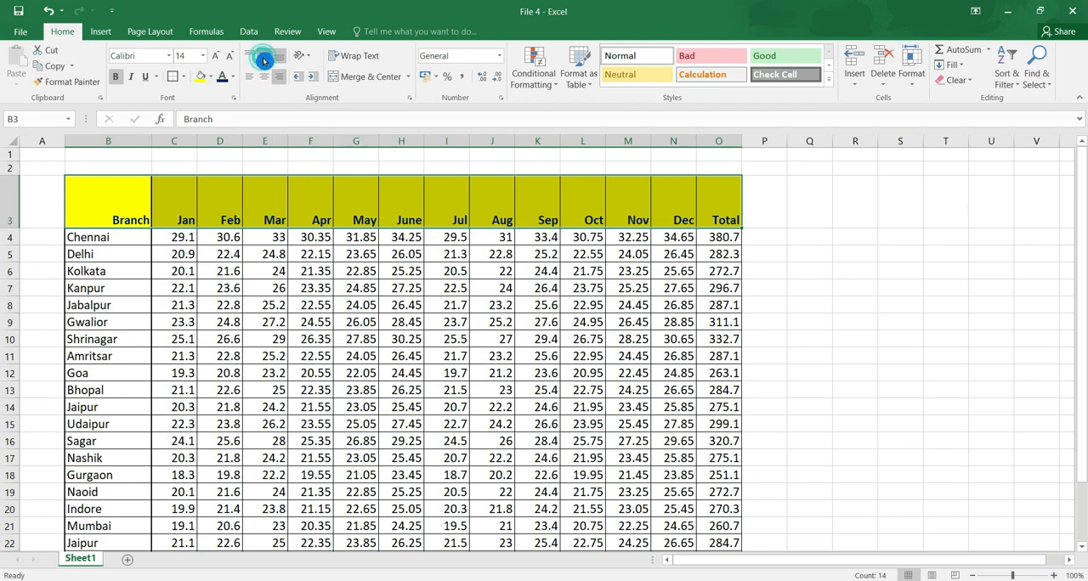
click(247, 56)
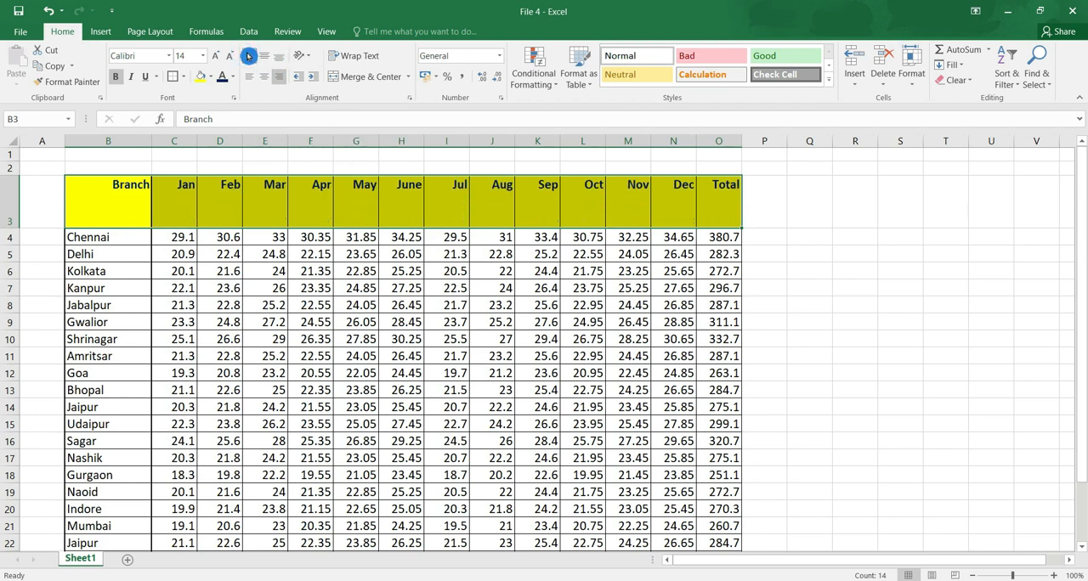
click(264, 56)
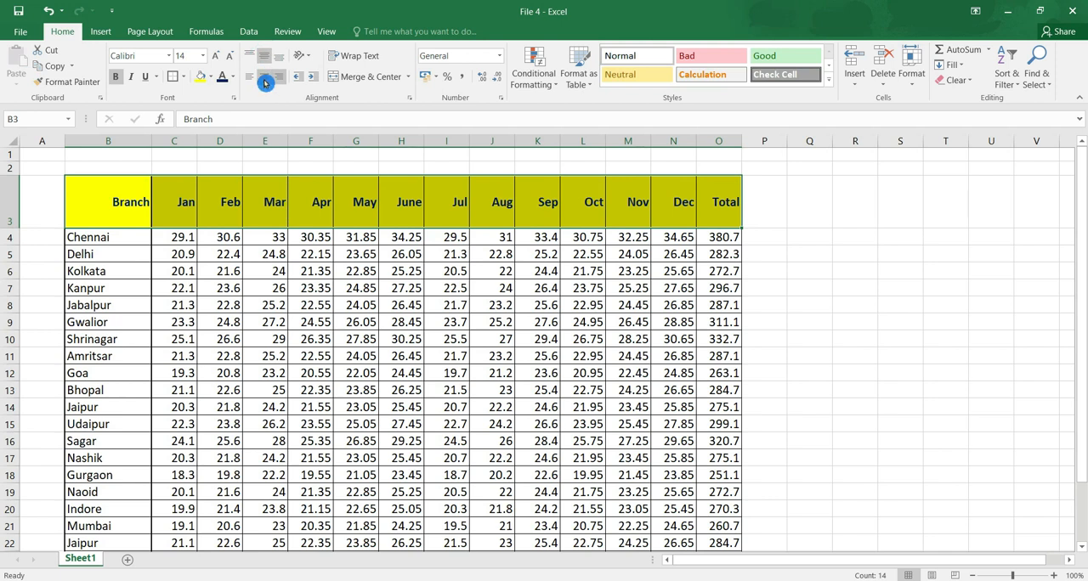
click(265, 77)
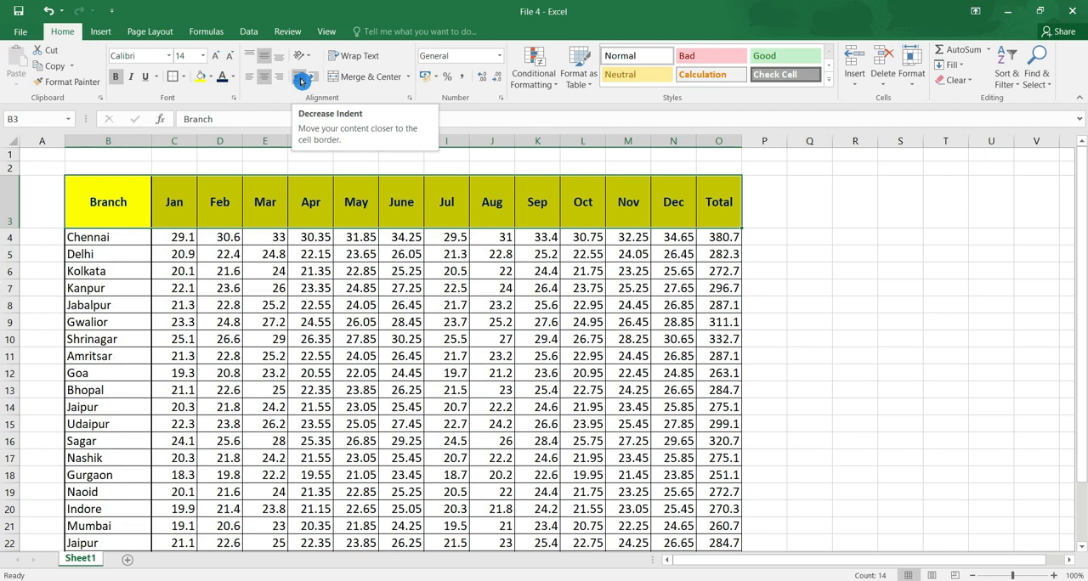
Indent the branch names and Total label in B4:B27 by one level, trying a second indent level and reducing it again.
drag(95, 237, 112, 506)
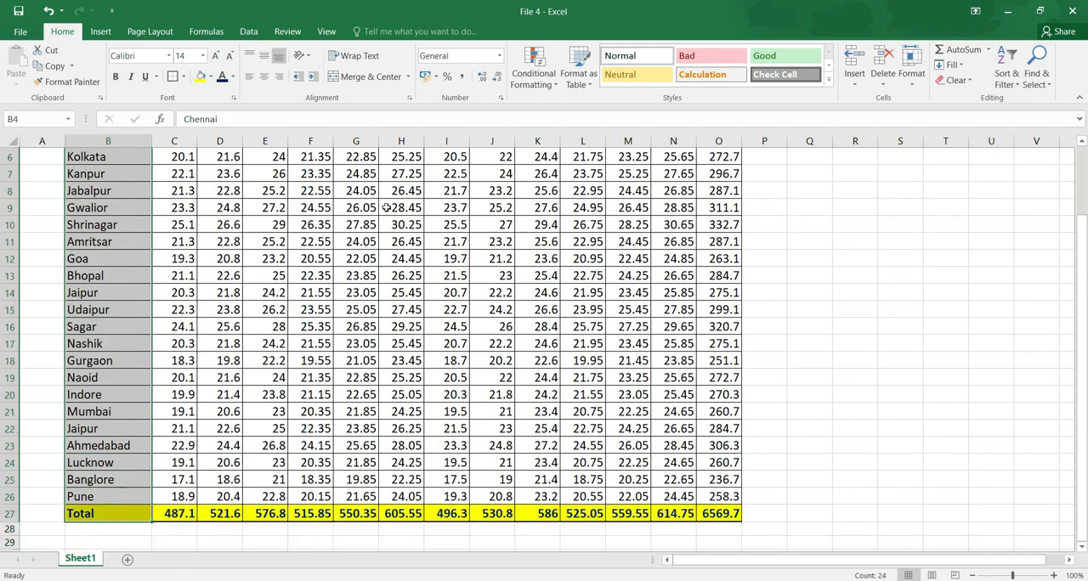
click(317, 79)
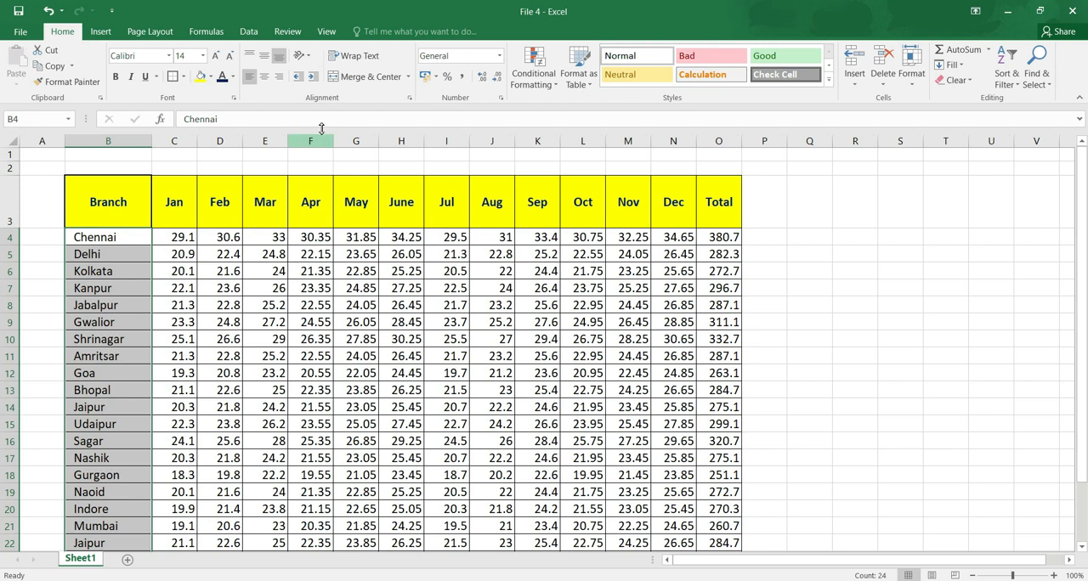
click(314, 83)
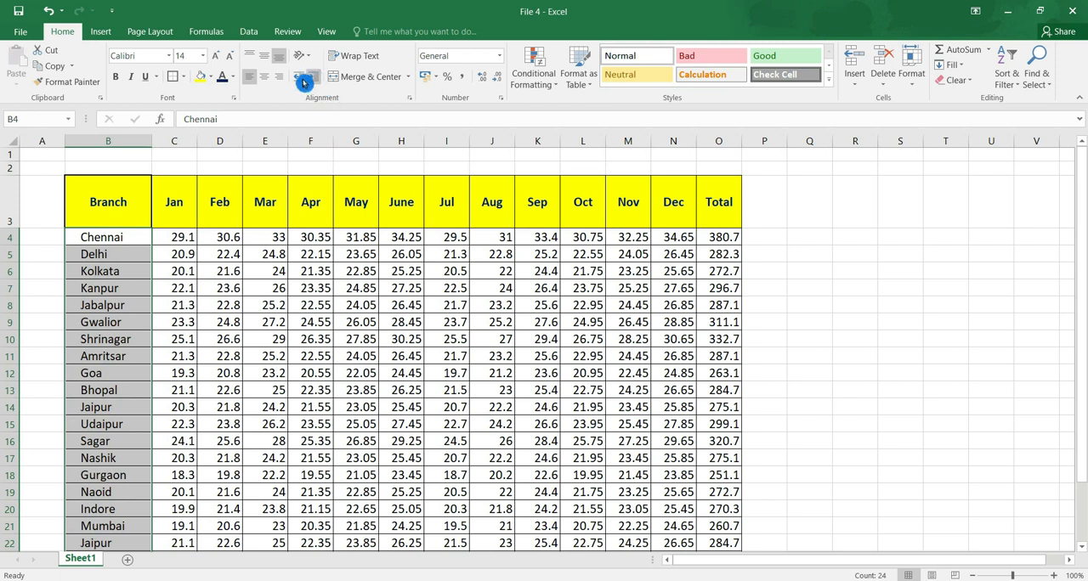
click(299, 82)
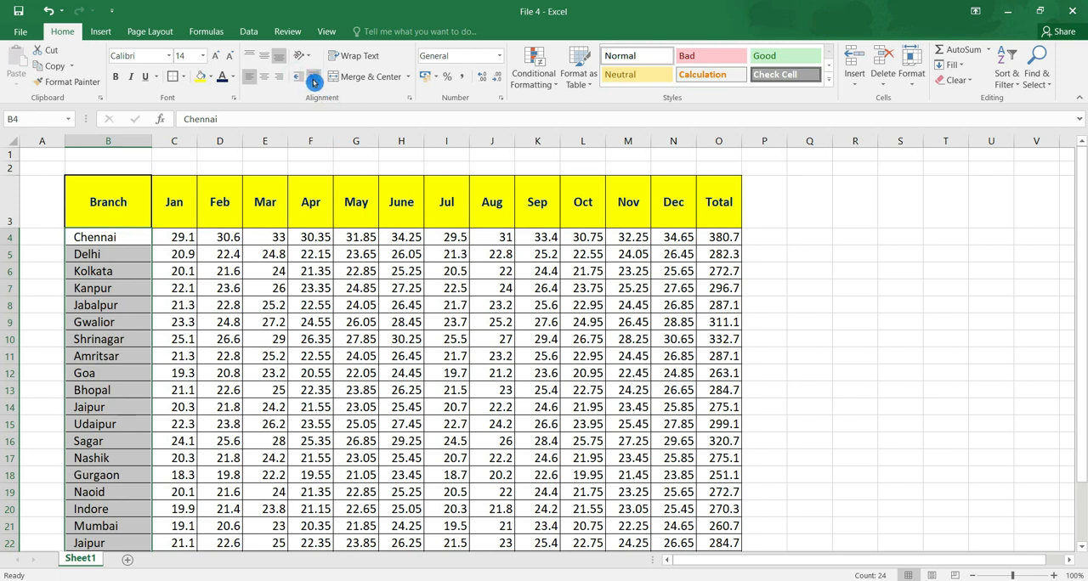
click(299, 81)
Widen column C slightly, try Rotate Text Up on the Jan header in C3 and return it to horizontal.
click(108, 204)
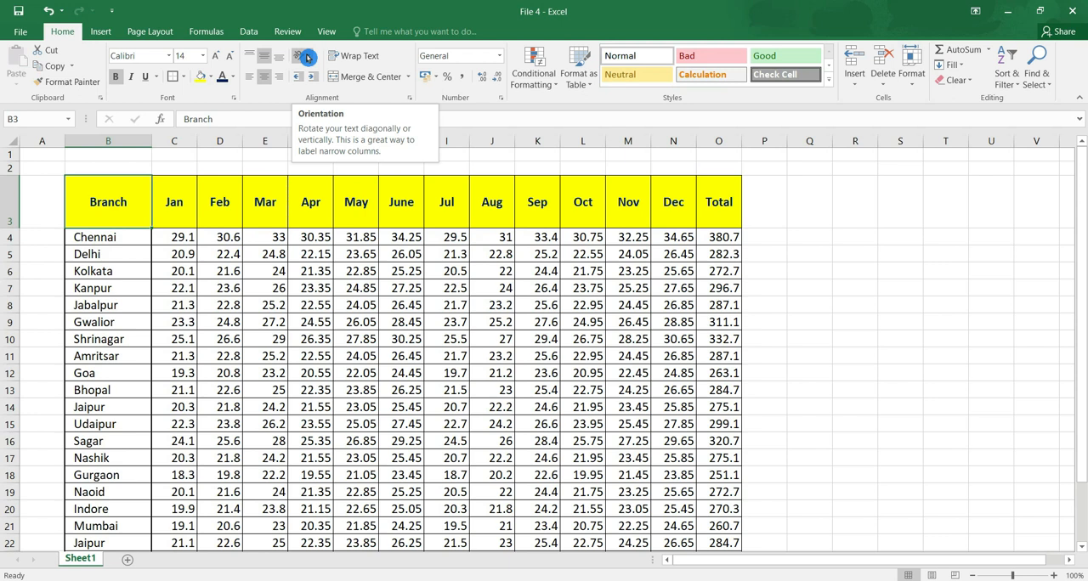
click(195, 222)
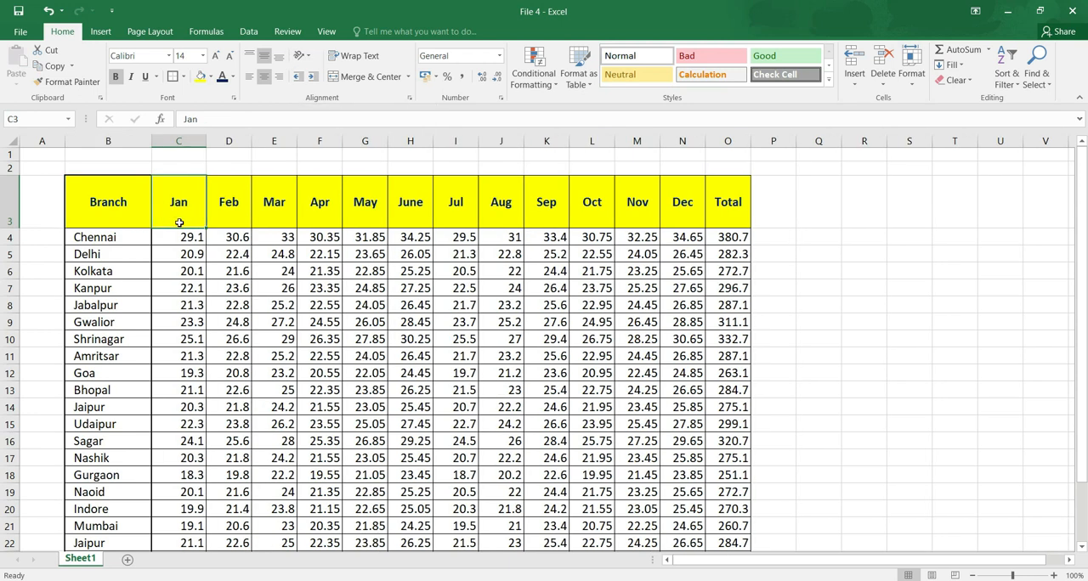
click(308, 60)
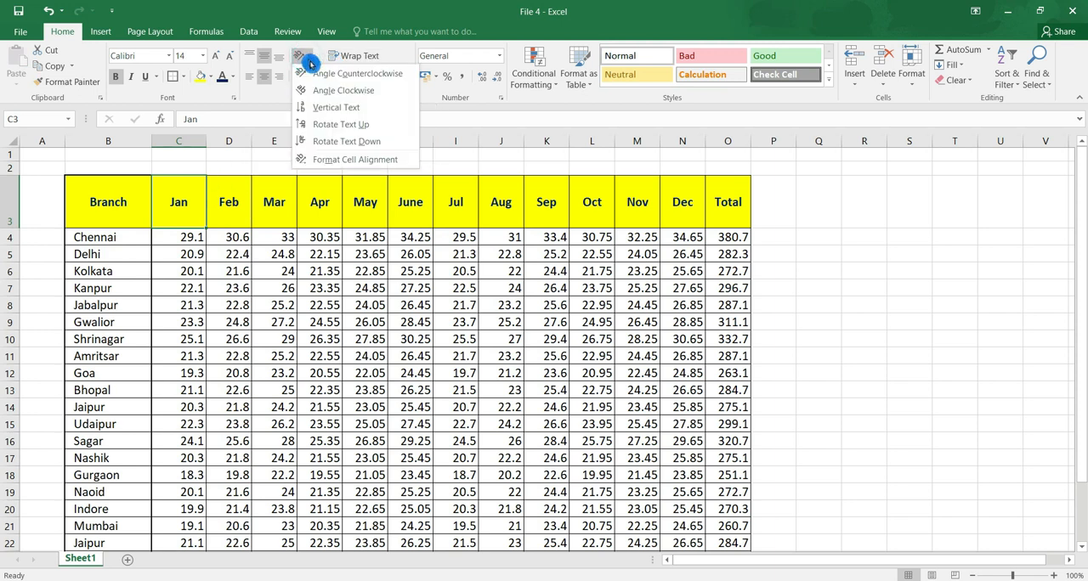
click(358, 126)
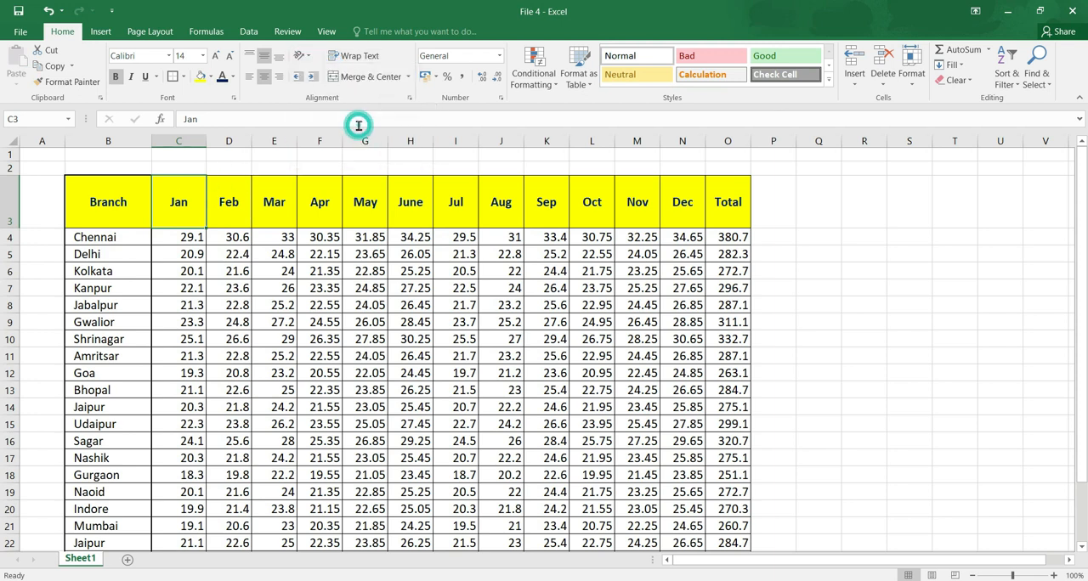
click(303, 57)
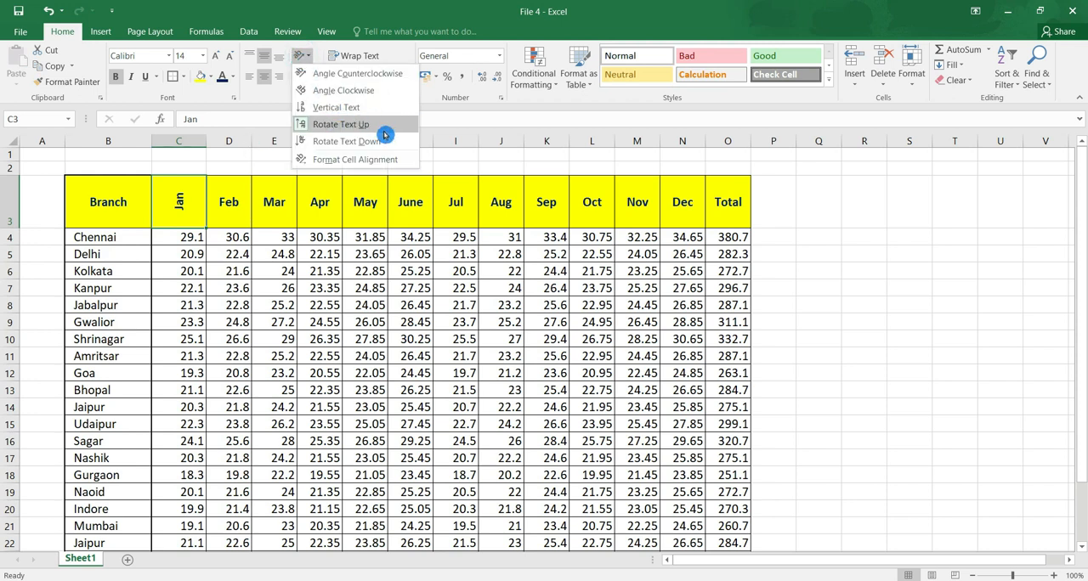
click(383, 134)
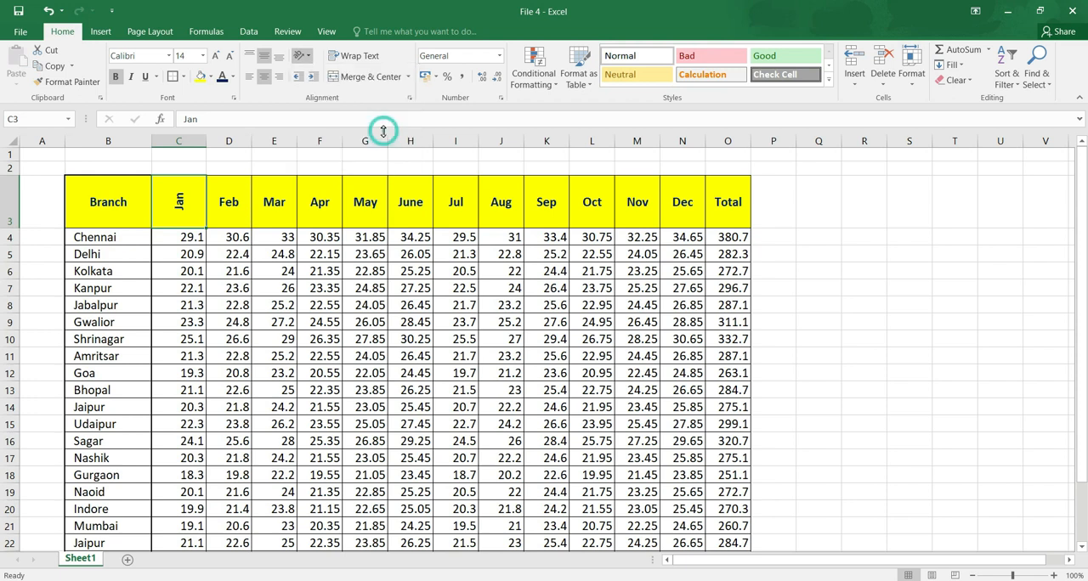
Rotate the Jan header in C3 upward with Rotate Text Up and narrow column C to fit its figures.
click(301, 55)
click(377, 129)
drag(206, 141, 185, 162)
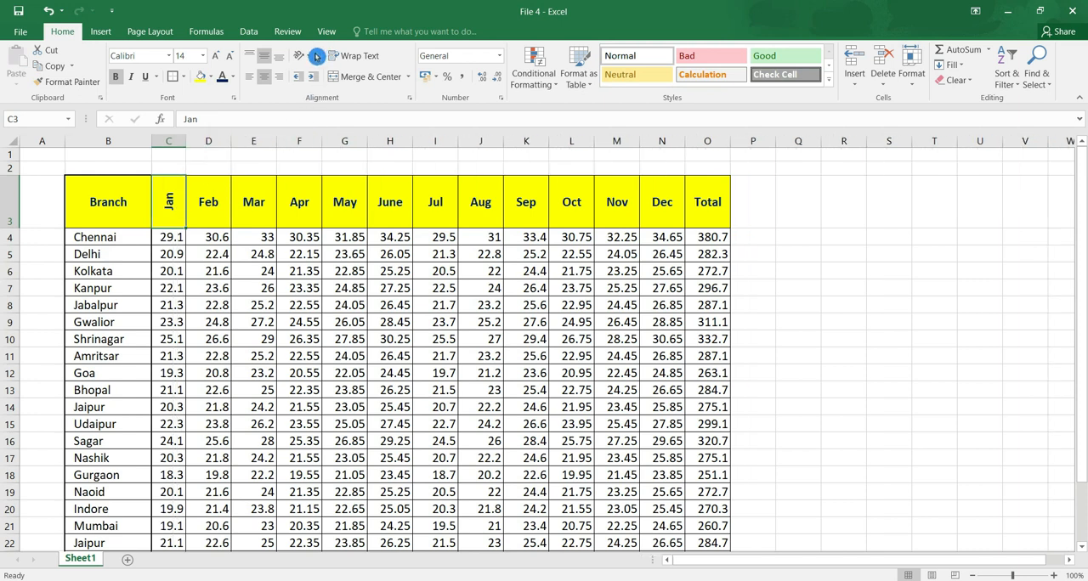
click(361, 57)
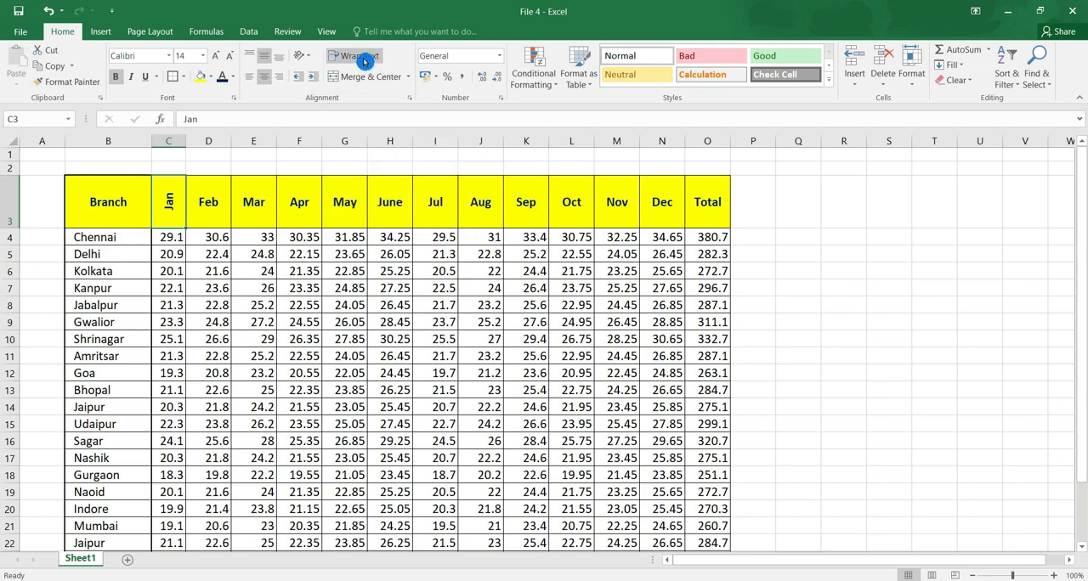
Copy the Feb header's formatting onto the Jan header in C3 with Format Painter.
click(212, 204)
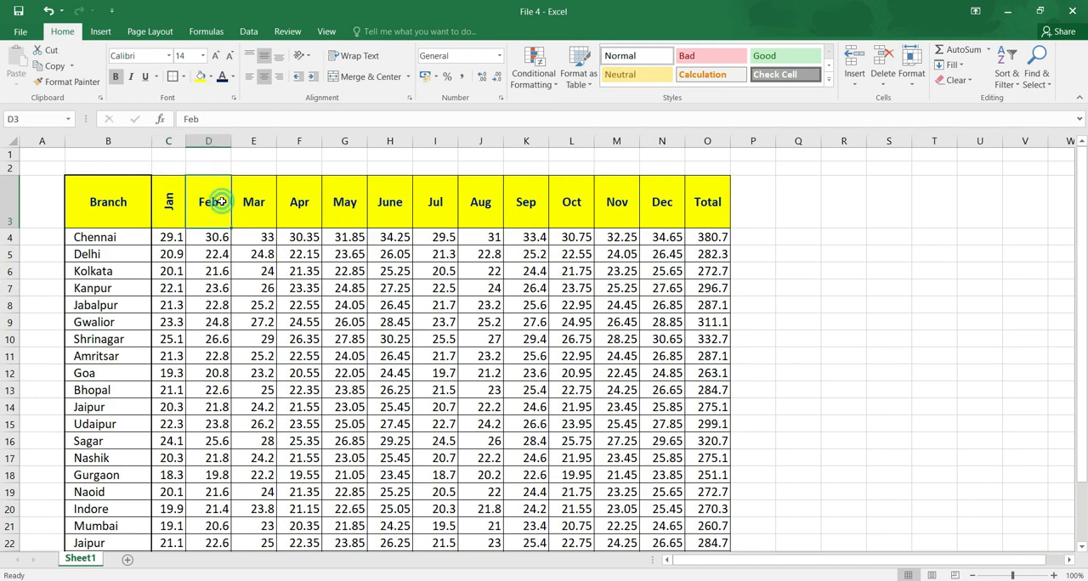
click(66, 83)
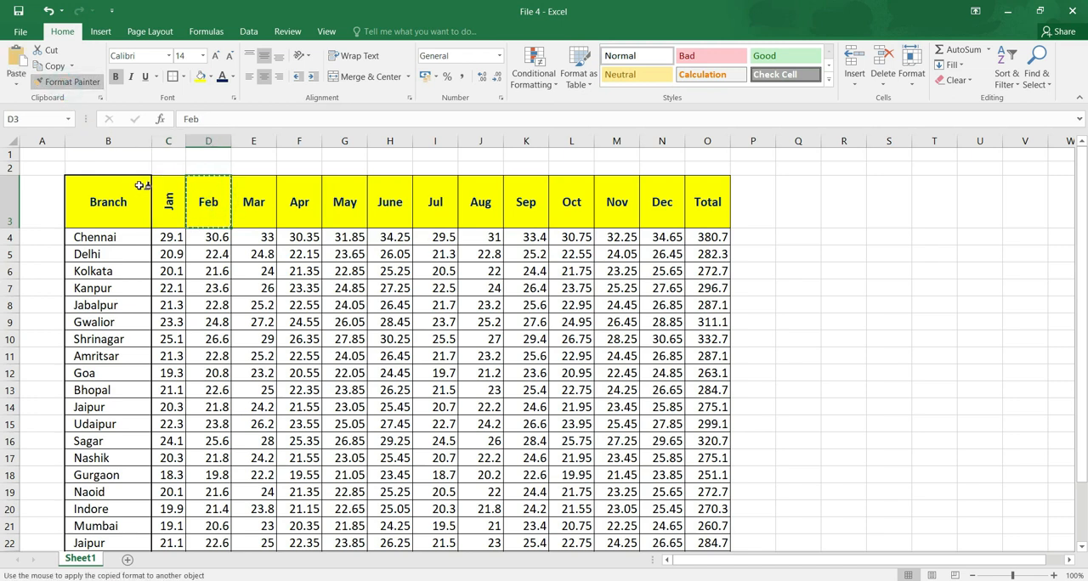
click(167, 201)
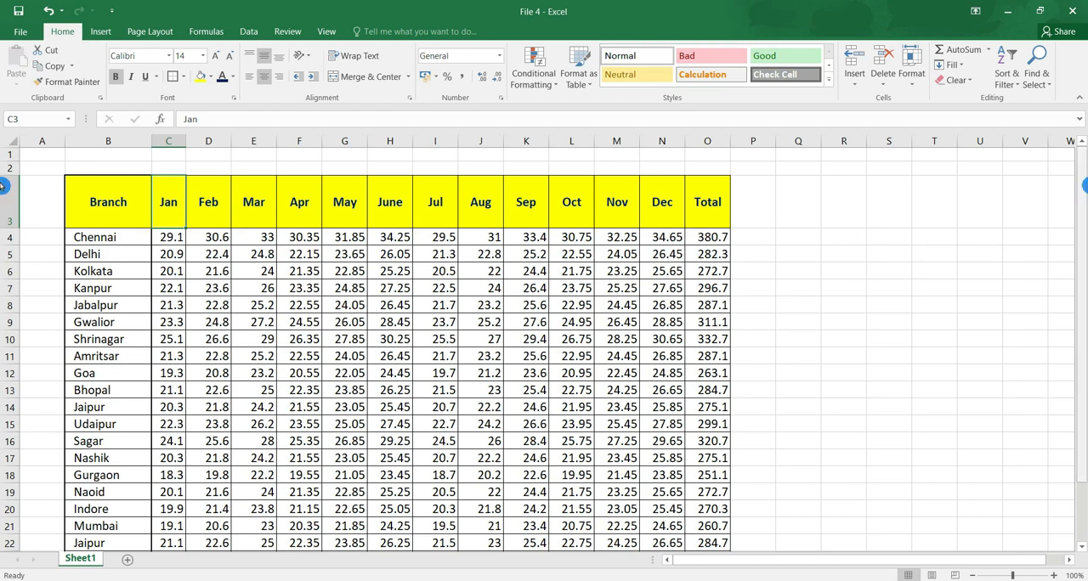
Enter the note "Pls note these all numbers are for year 2020." in B31 below the table.
drag(1082, 186, 1082, 251)
click(119, 455)
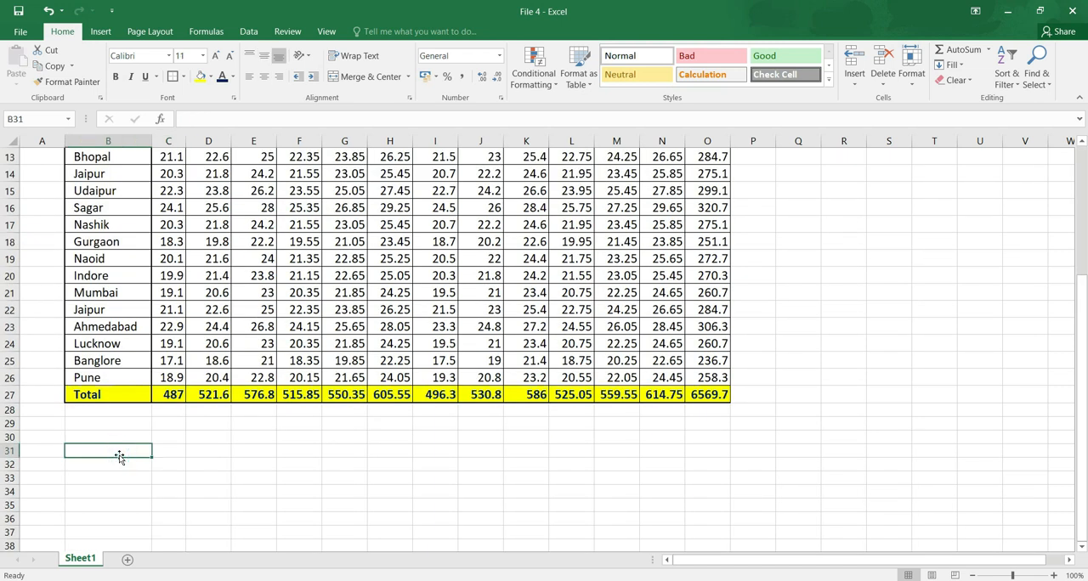
text(Pls note these)
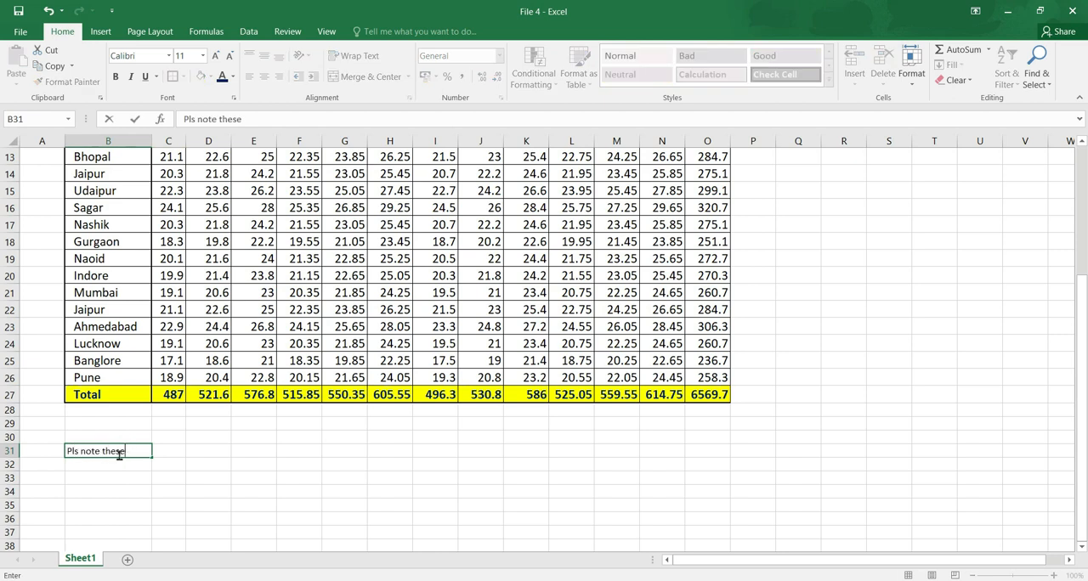
text( all numbers are for year 2020.)
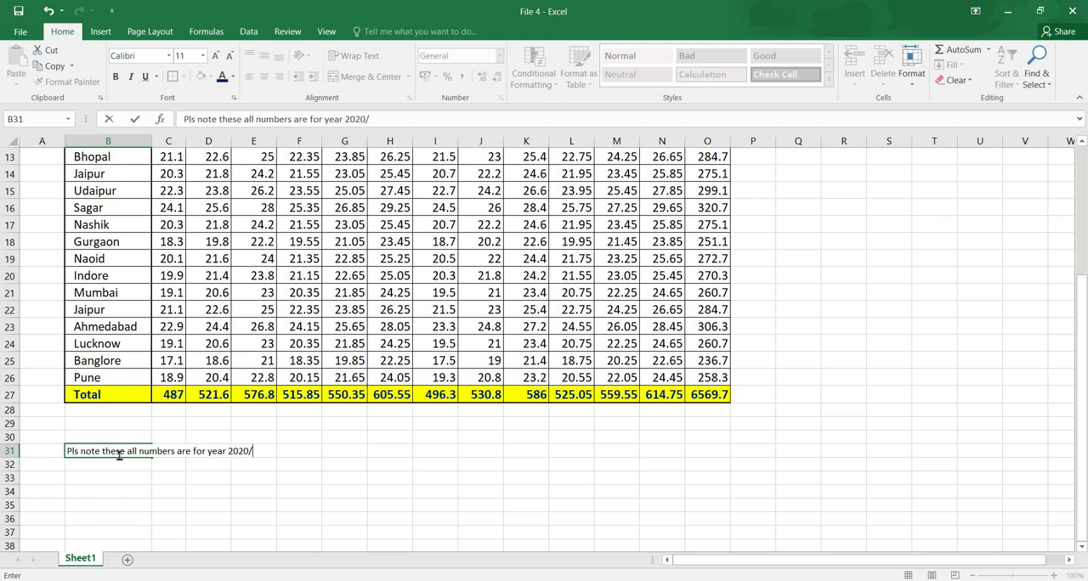
key(Return)
Wrap the note in B31 within its cell, switching Wrap Text off and on again to compare.
click(97, 451)
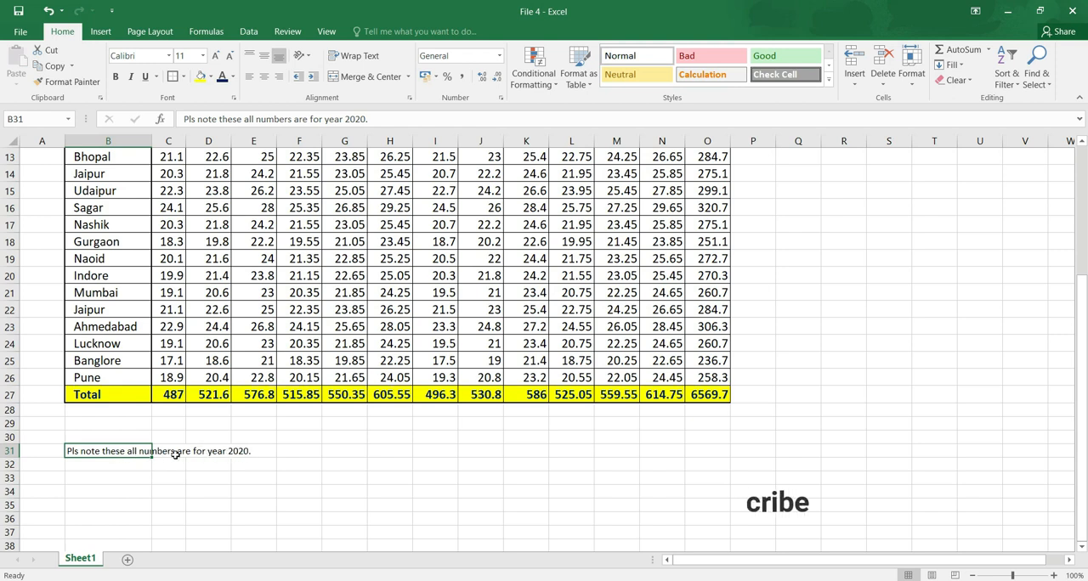
mouse_move(112, 451)
mouse_down()
mouse_move(118, 475)
mouse_move(117, 458)
mouse_up()
click(116, 457)
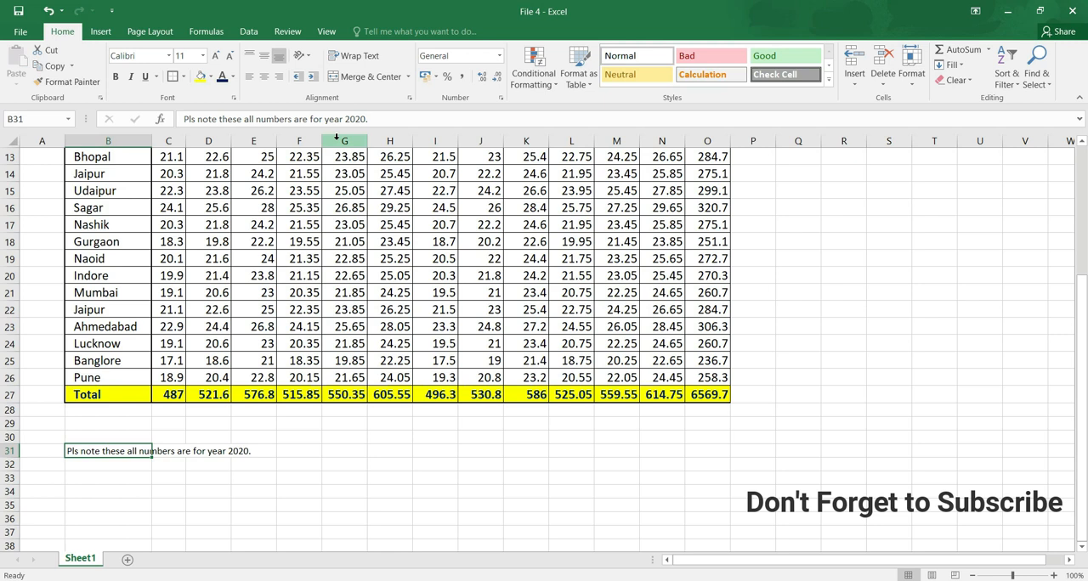
click(360, 61)
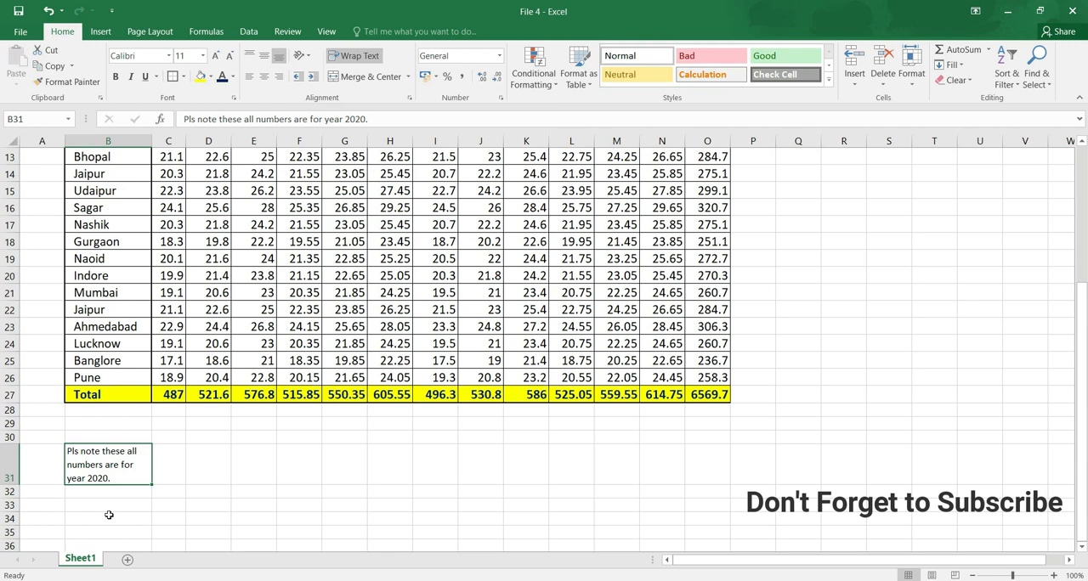
click(353, 60)
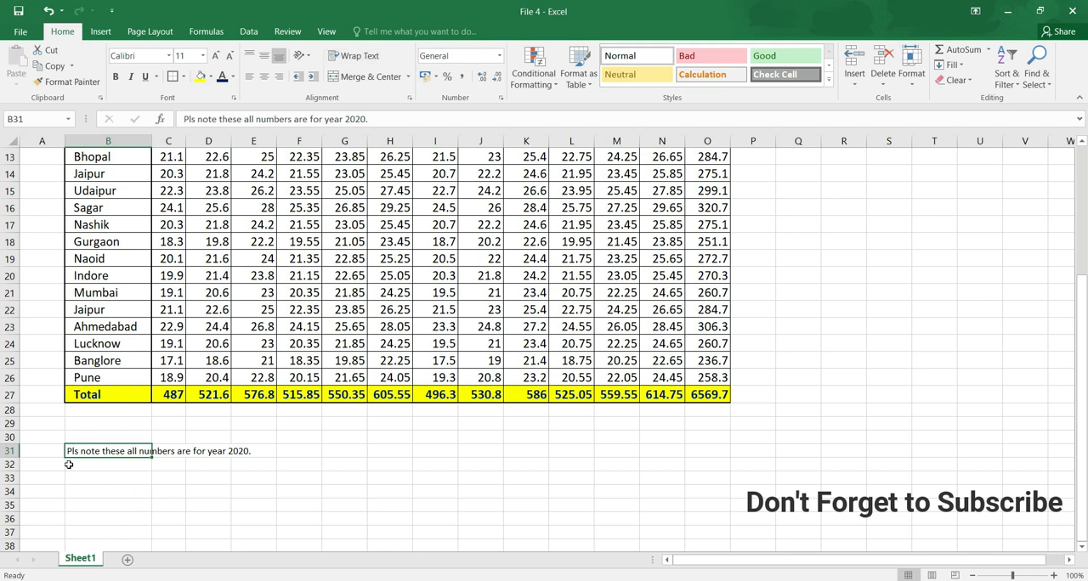
click(361, 60)
Change the header in O3 to "Total Numbers of year 2020".
drag(1084, 425, 1084, 198)
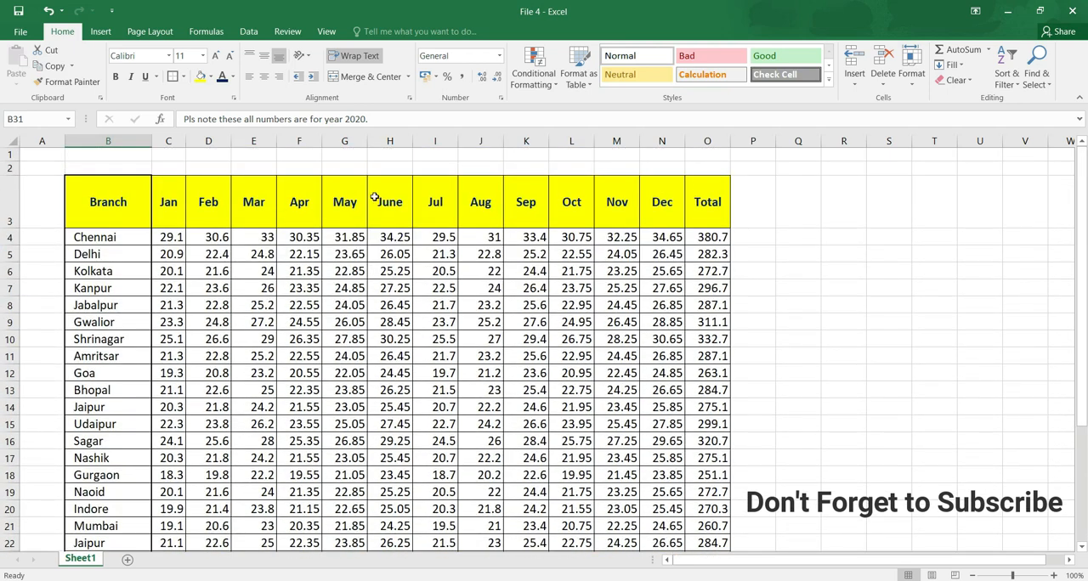
click(711, 204)
text(Total Num)
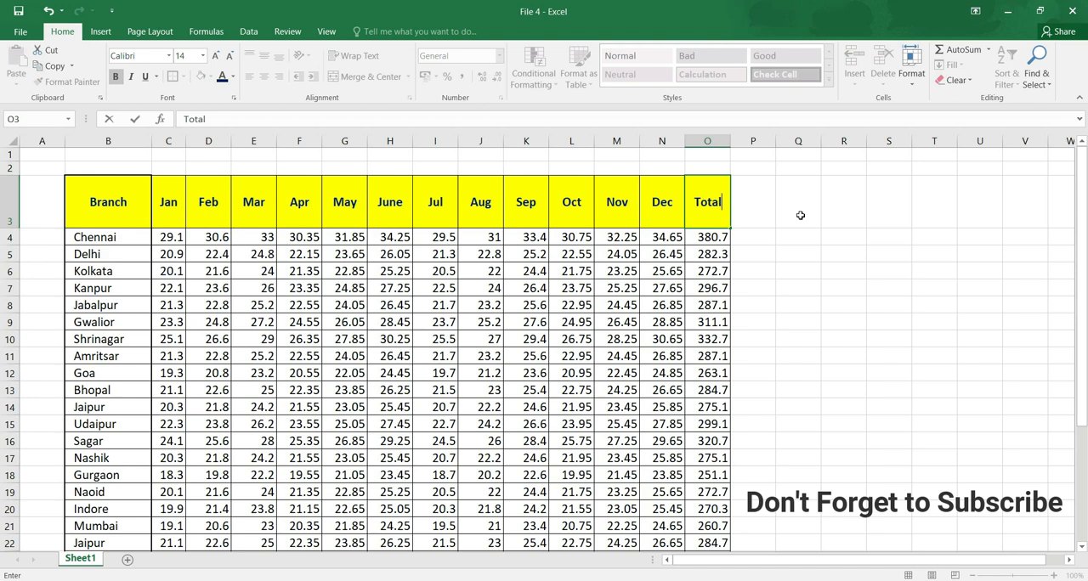
text(b)
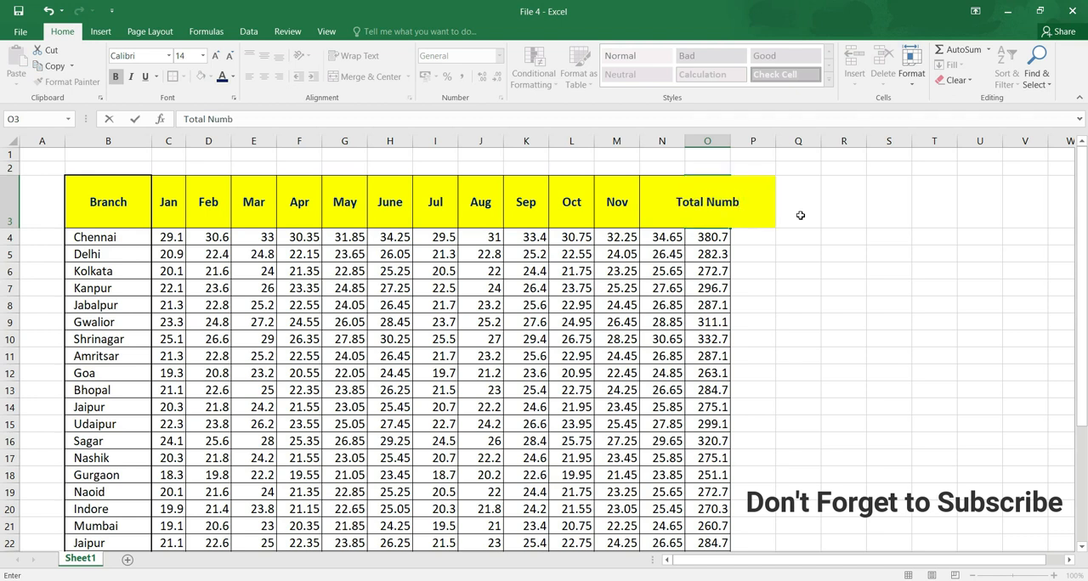
text(ers of year 2020)
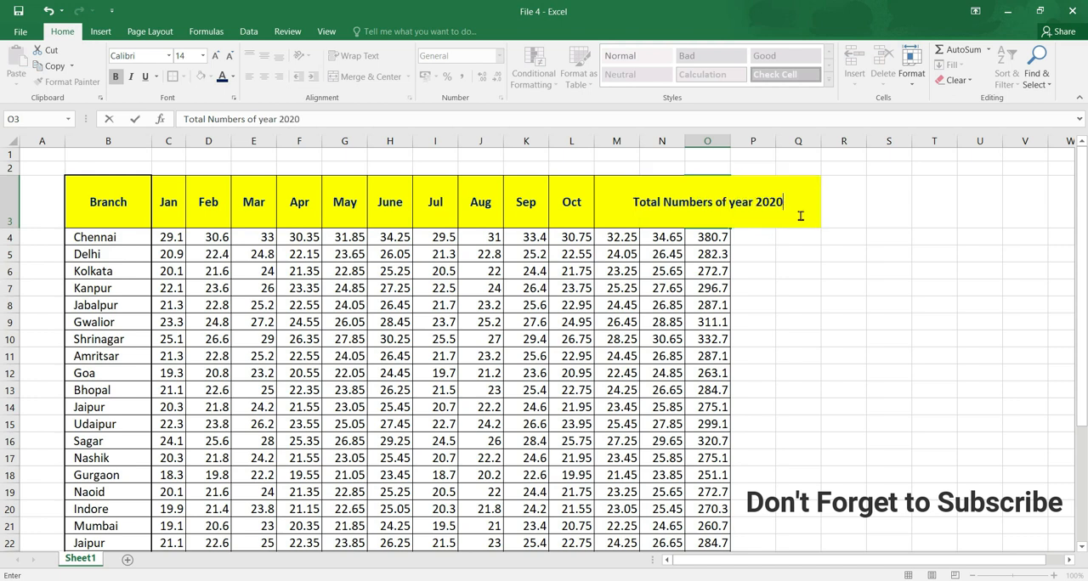
key(Return)
Apply Wrap Text to the header in O3 and widen column O so it fits on three lines.
click(716, 203)
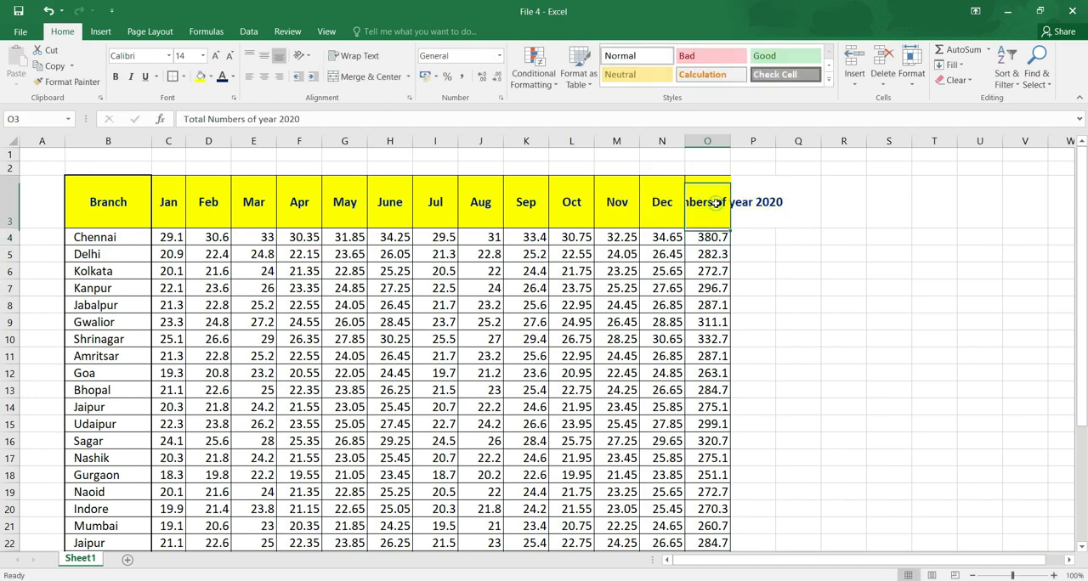
drag(732, 145, 746, 127)
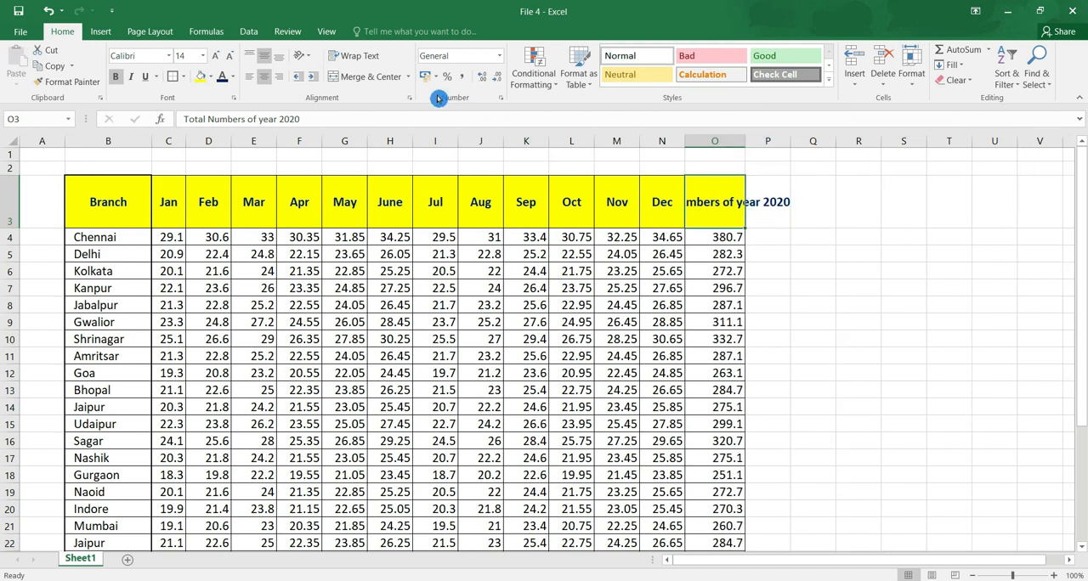
click(360, 59)
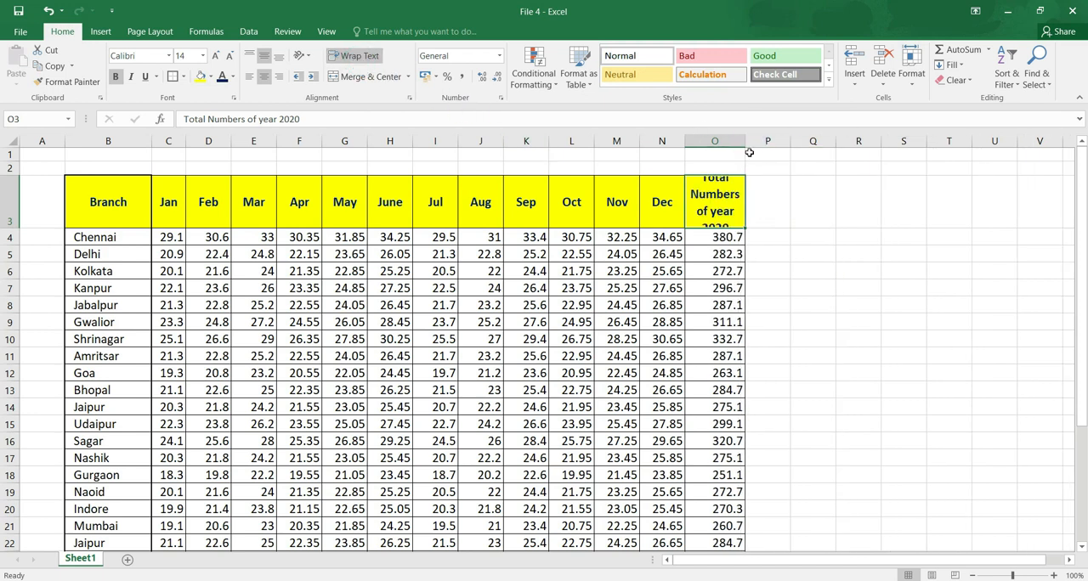
drag(745, 143, 762, 145)
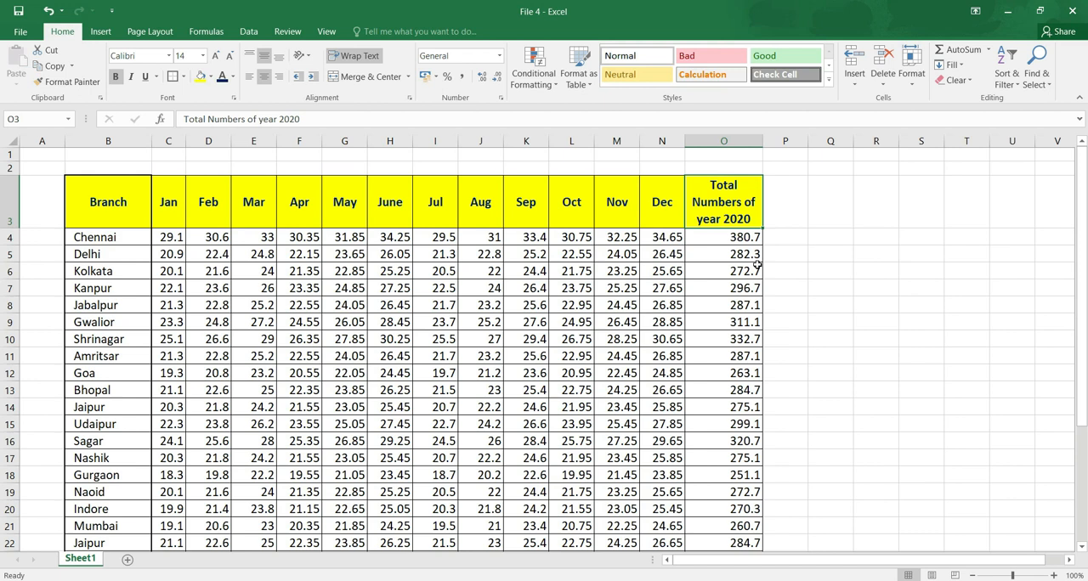
Change the header text in O3 back to "Total".
text(Total)
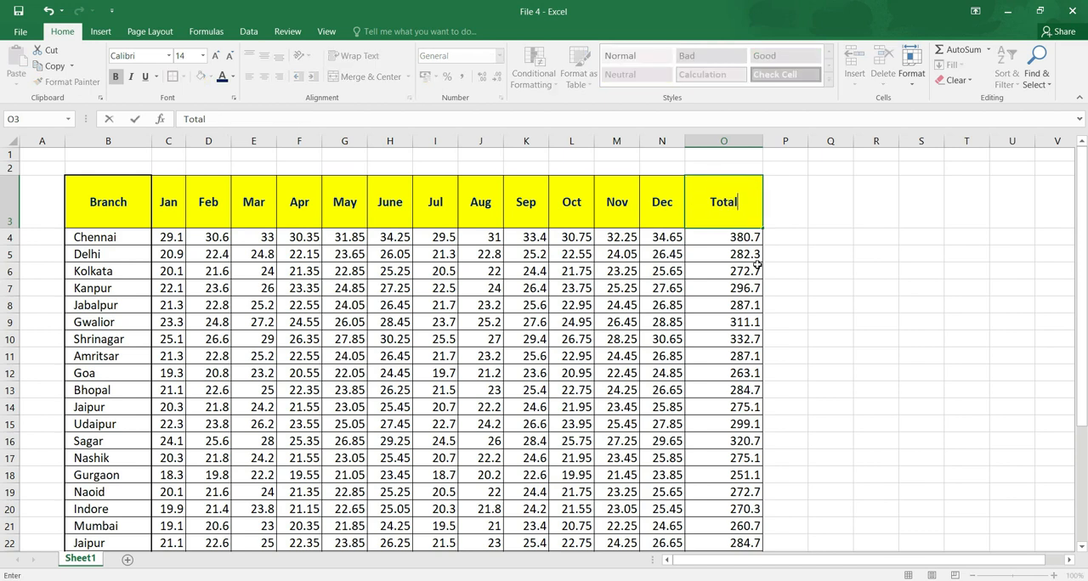
key(Return)
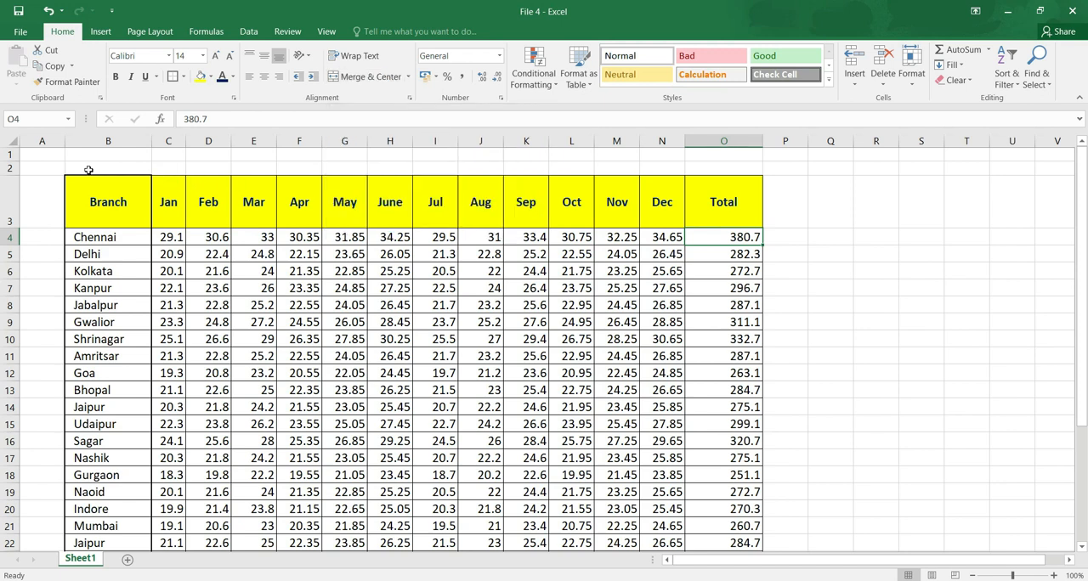
click(98, 205)
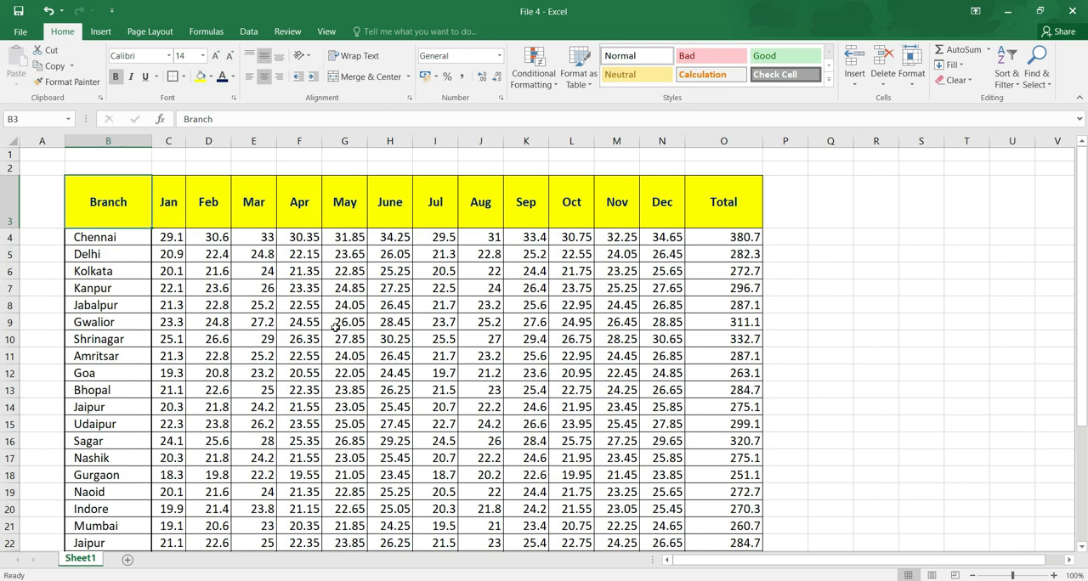
Enter "Year 2020" in C2, above the Jan header.
drag(180, 169, 705, 166)
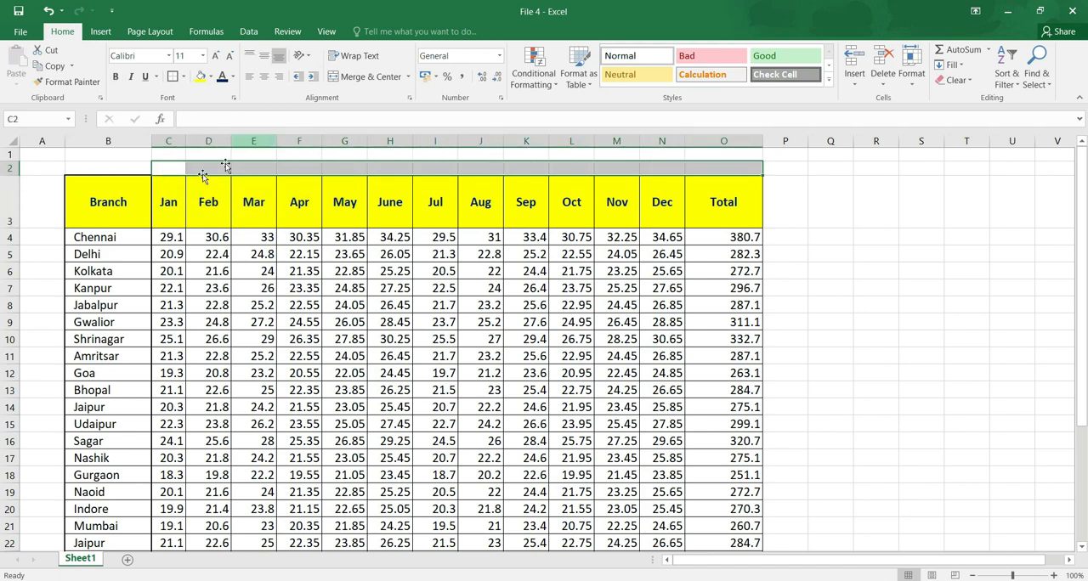
click(170, 169)
text(Year)
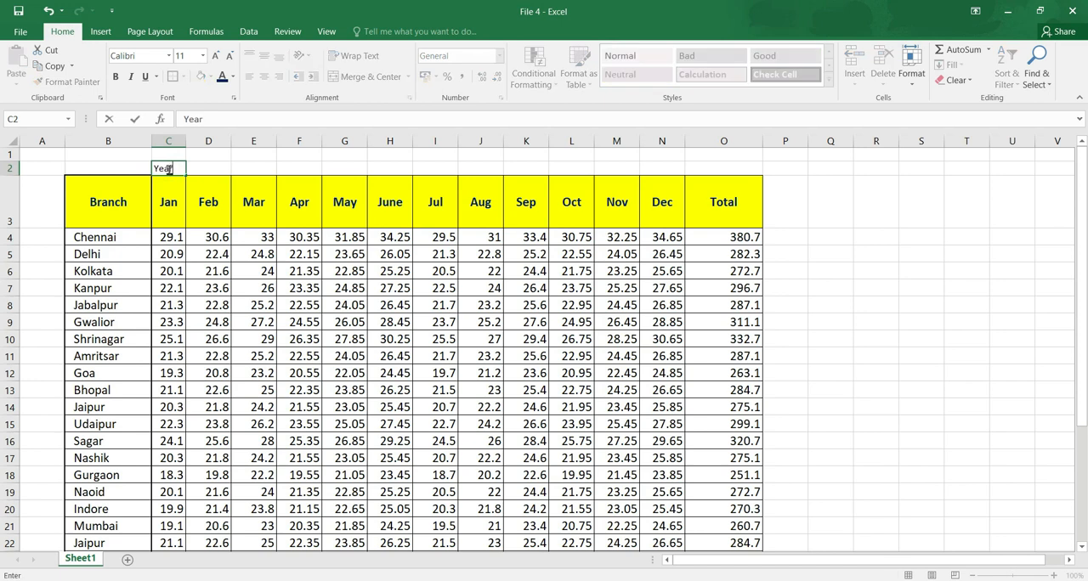
text( 2020)
key(Tab)
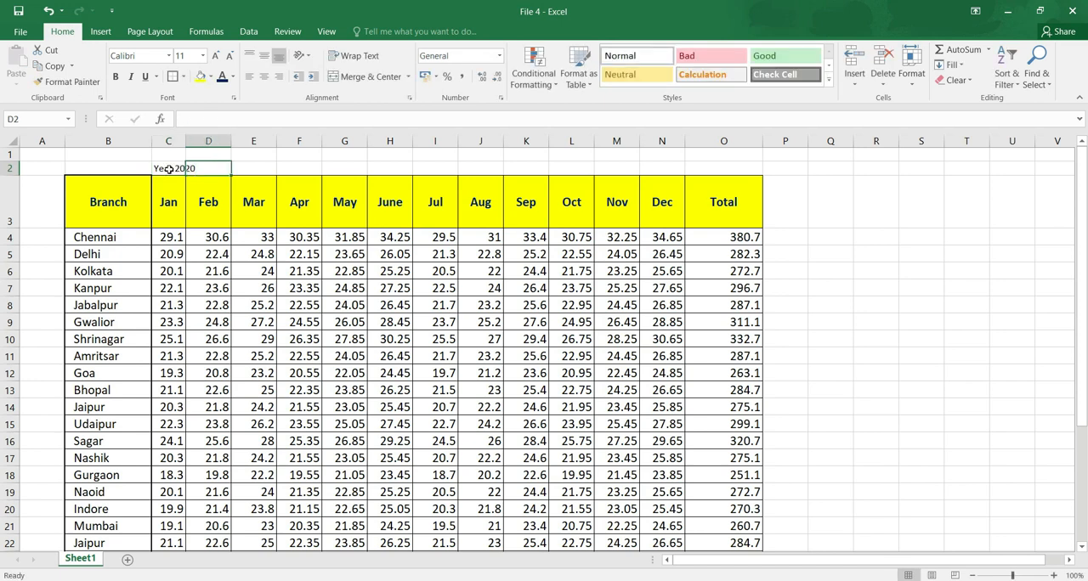
Merge and center the "Year 2020" title across C2:O2.
drag(174, 167, 703, 173)
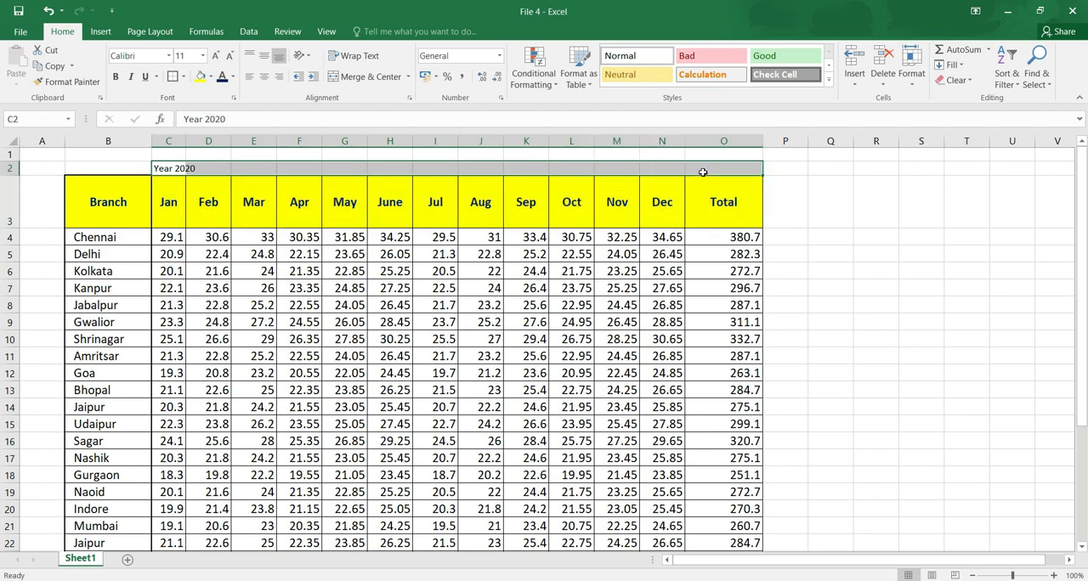
drag(158, 170, 706, 165)
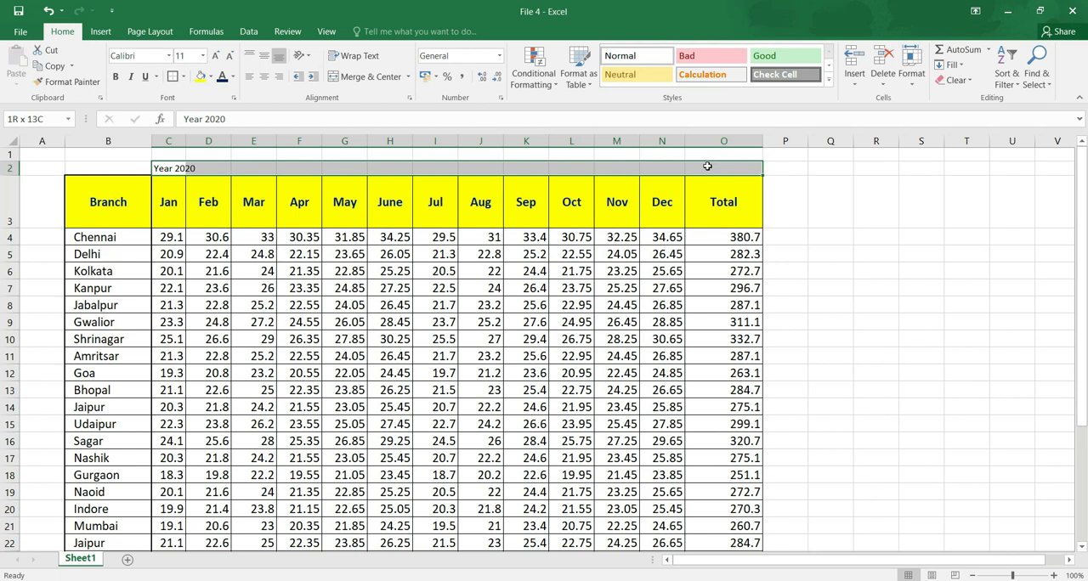
click(370, 78)
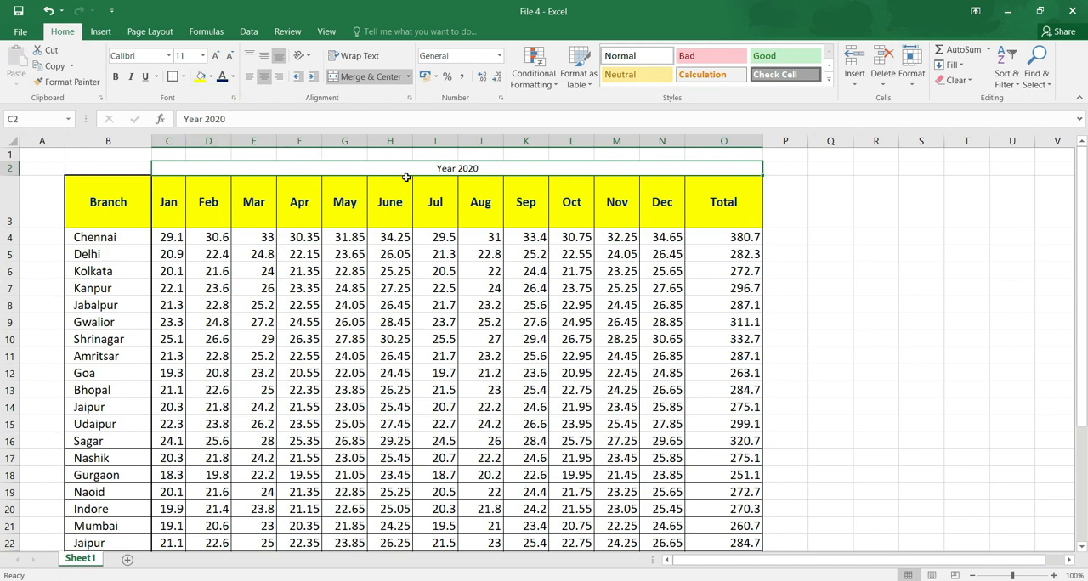
Fill the merged "Year 2020" title cell with orange and set its font size to 18.
drag(296, 164, 306, 196)
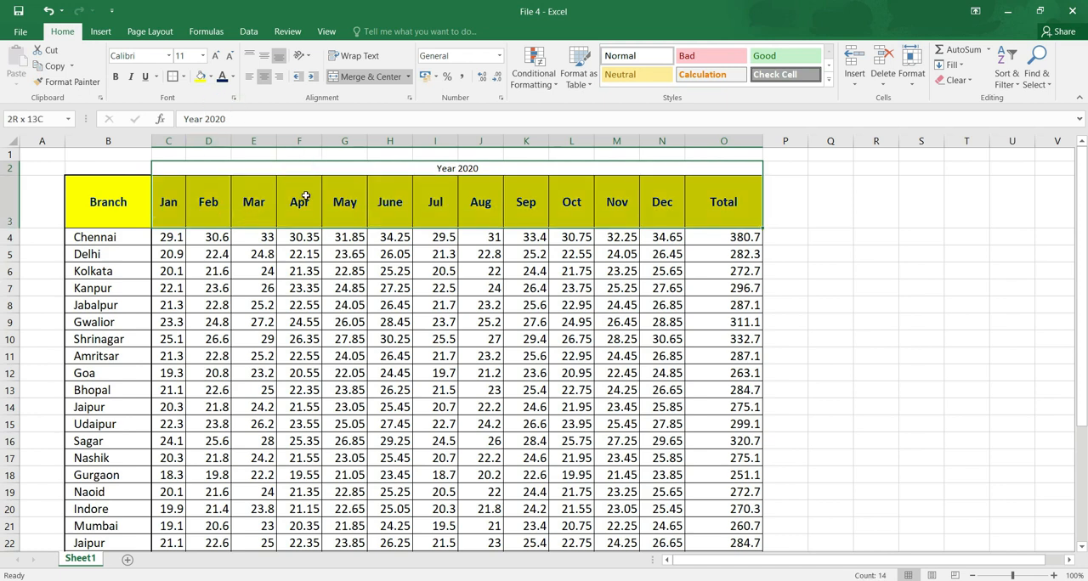
click(327, 173)
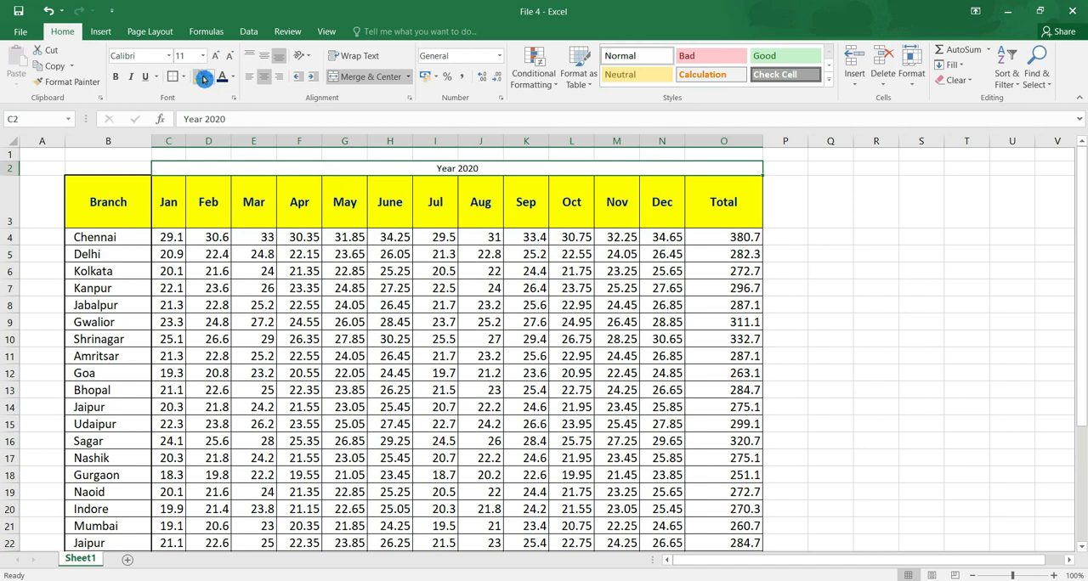
click(201, 76)
click(211, 75)
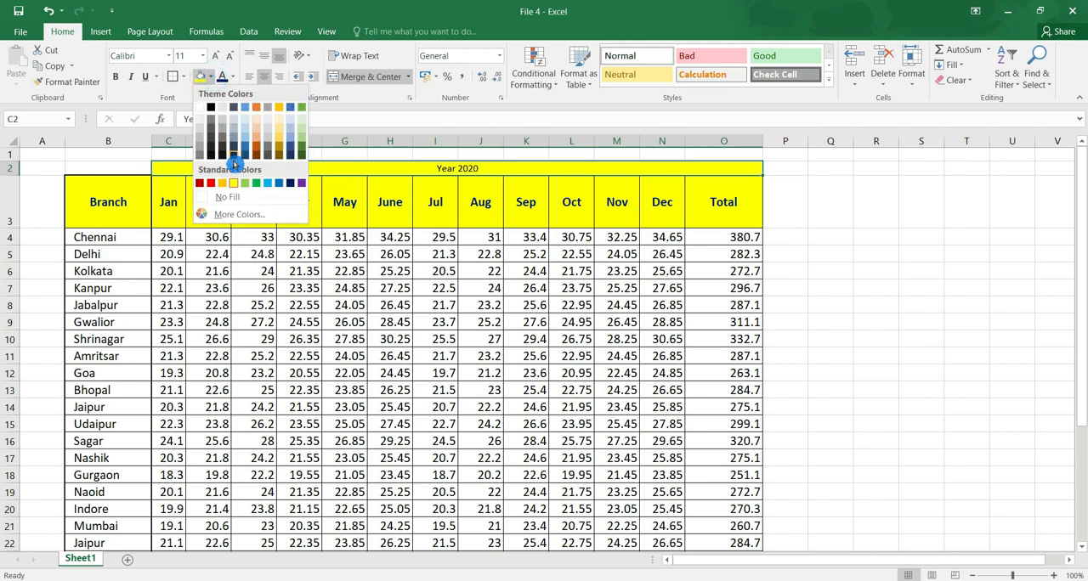
click(224, 185)
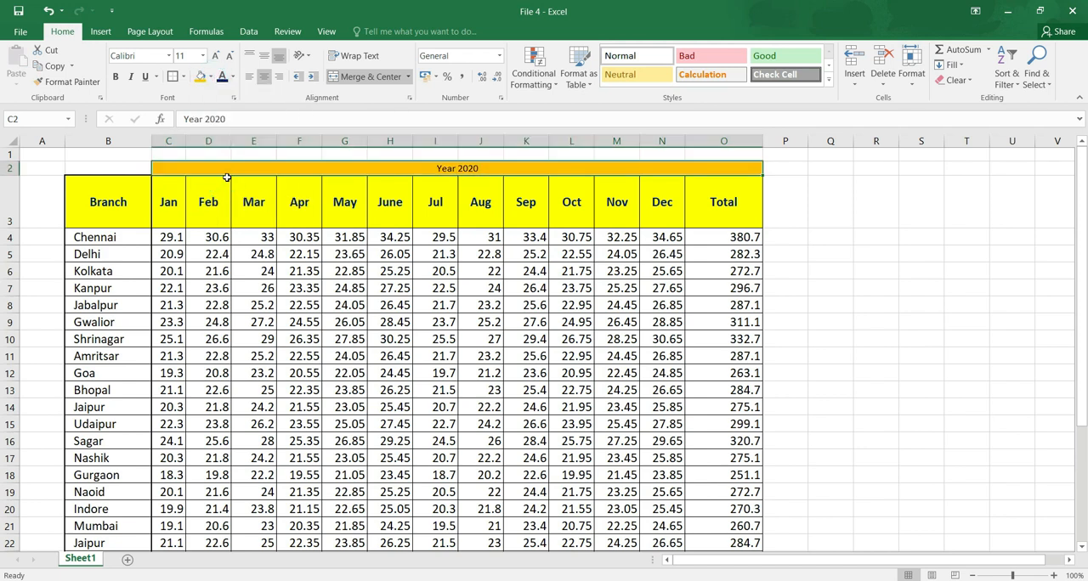
click(203, 56)
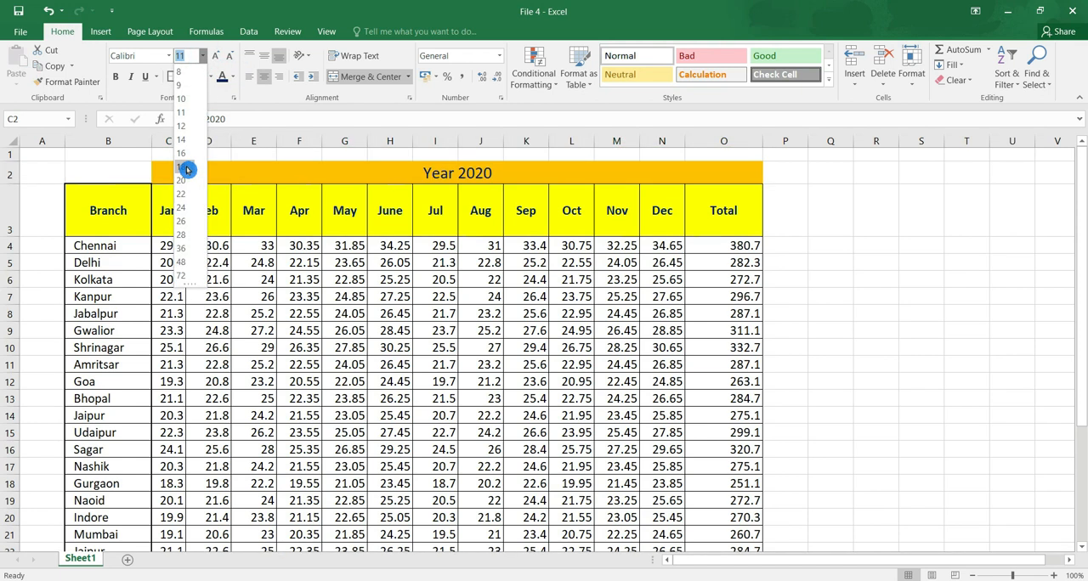
click(188, 166)
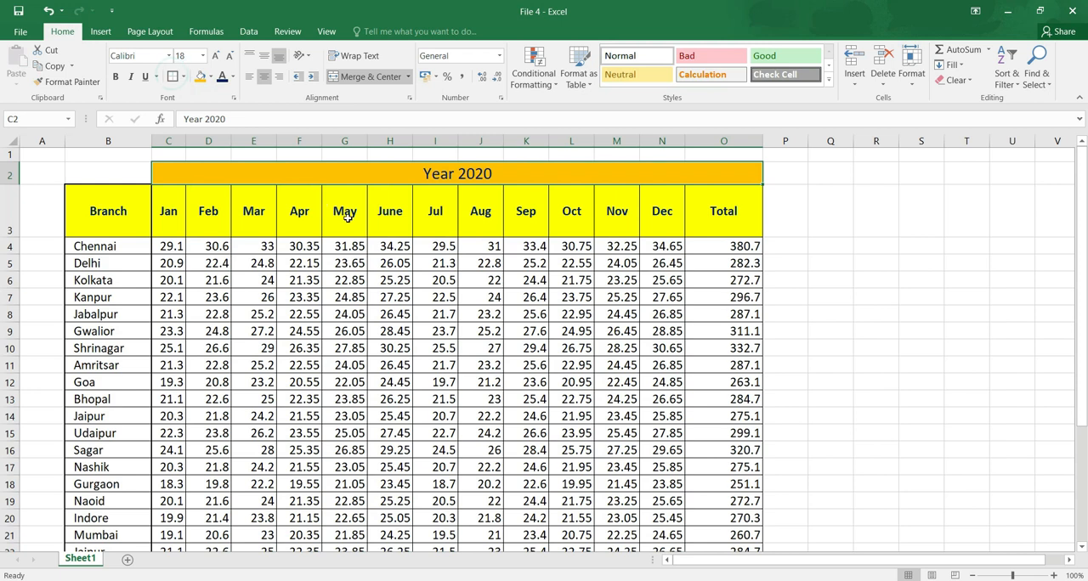
Review the available number formats and accounting currency options with the merged title cell selected.
click(347, 216)
click(407, 174)
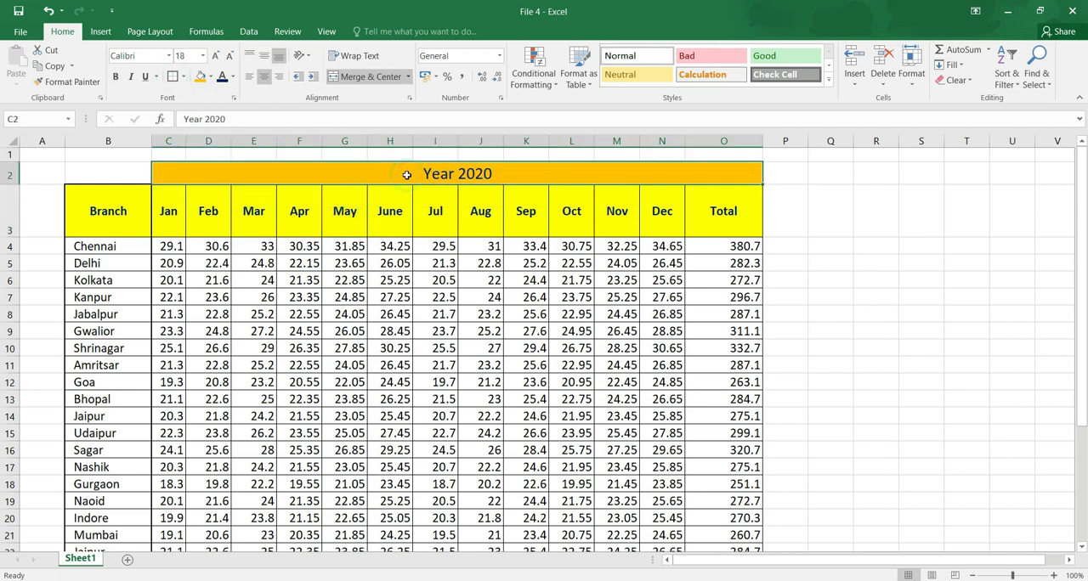
click(377, 79)
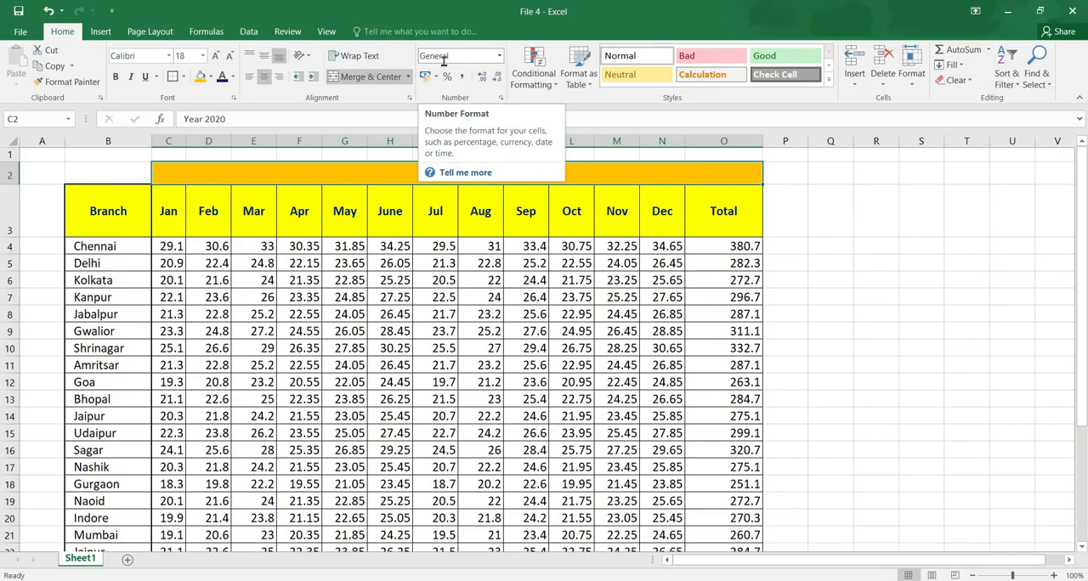
click(500, 57)
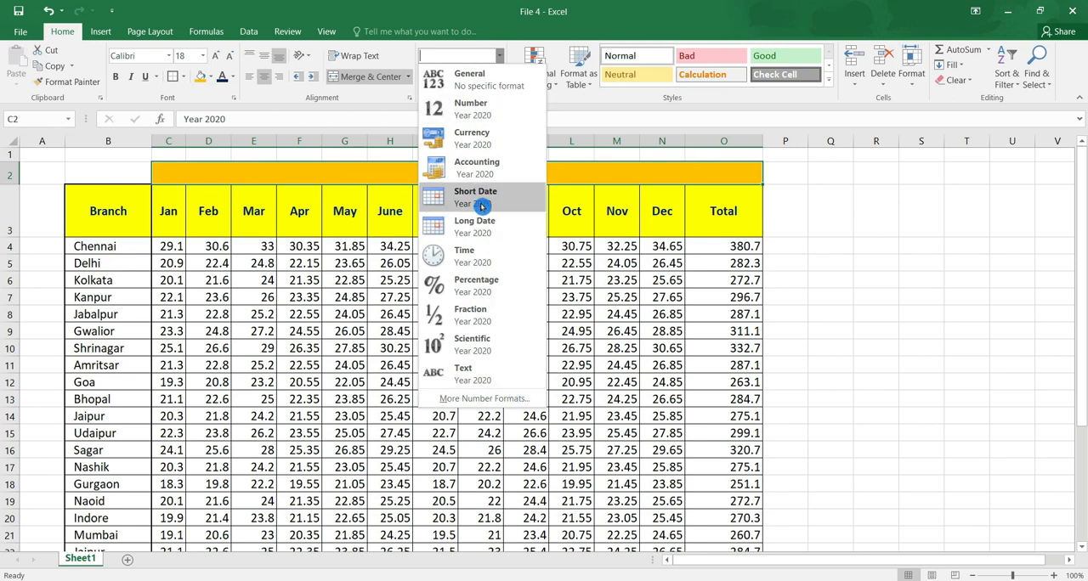
click(754, 222)
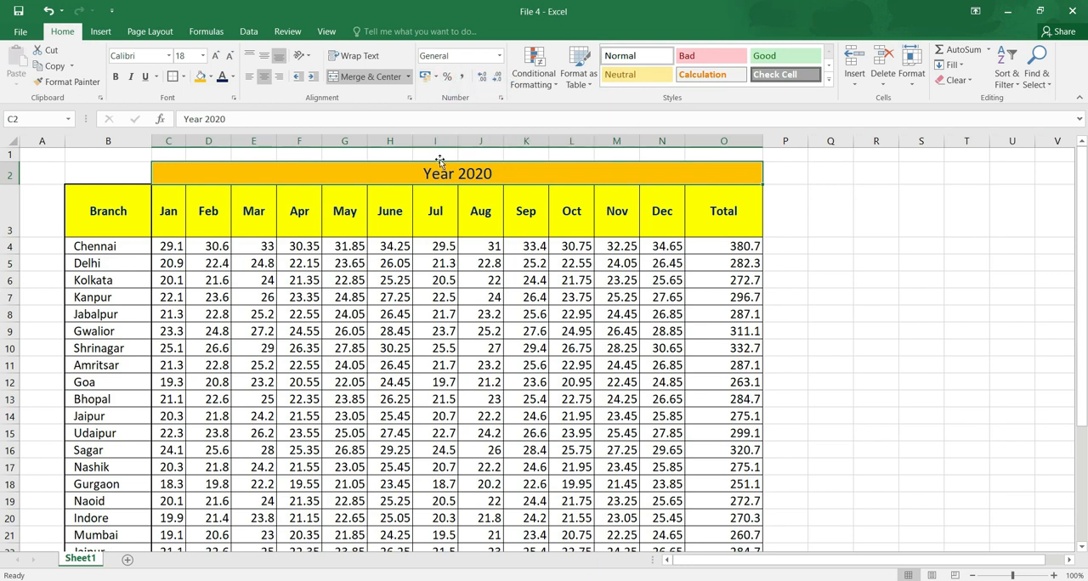
click(434, 81)
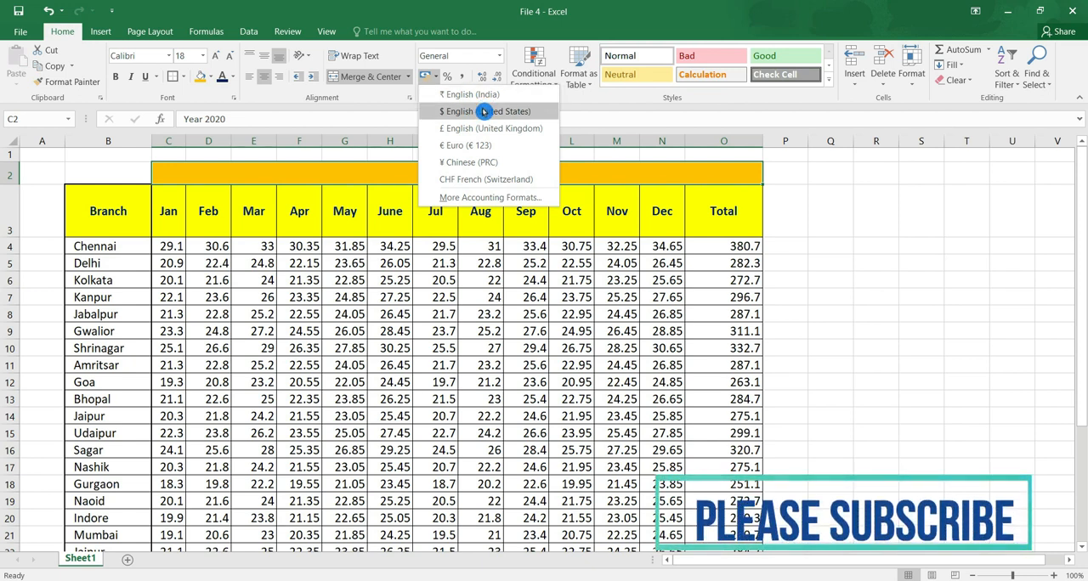
Apply the English (India) rupee accounting format to C4:O27 and widen column C to fit the amounts.
click(260, 253)
drag(170, 246, 264, 297)
drag(431, 331, 733, 522)
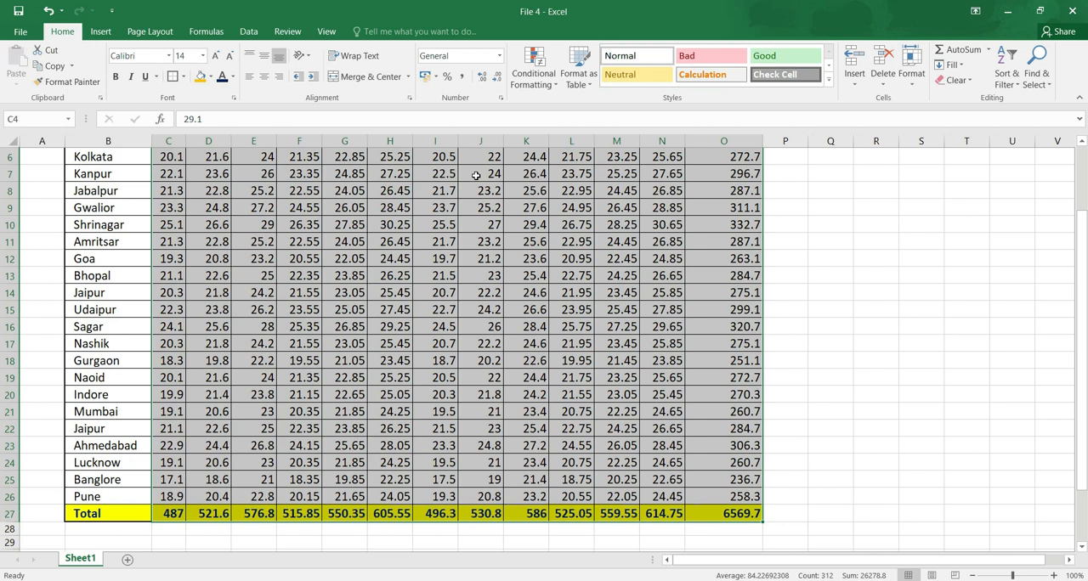
click(435, 79)
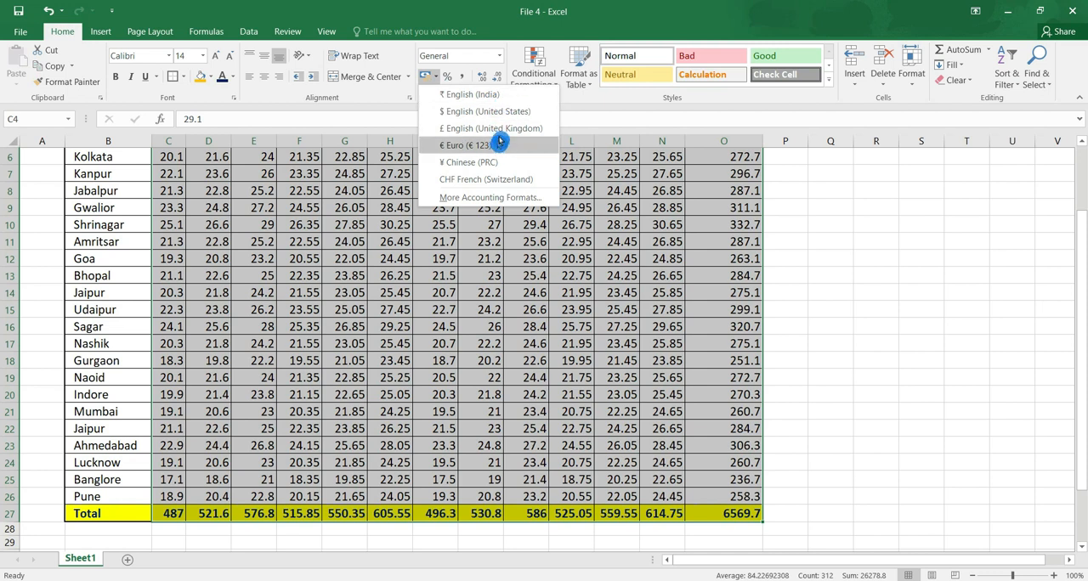
click(525, 94)
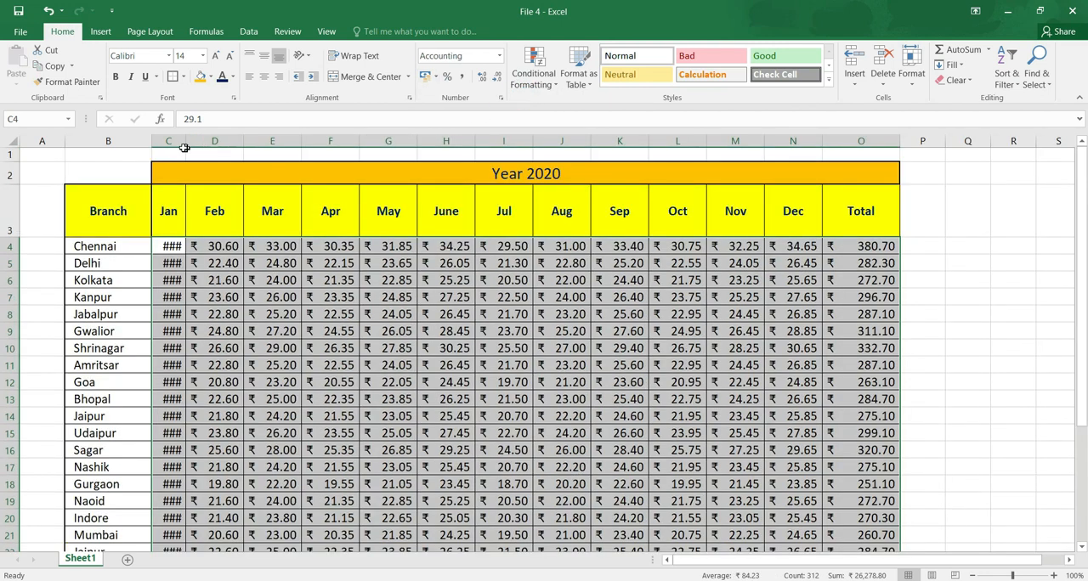
drag(185, 141, 206, 142)
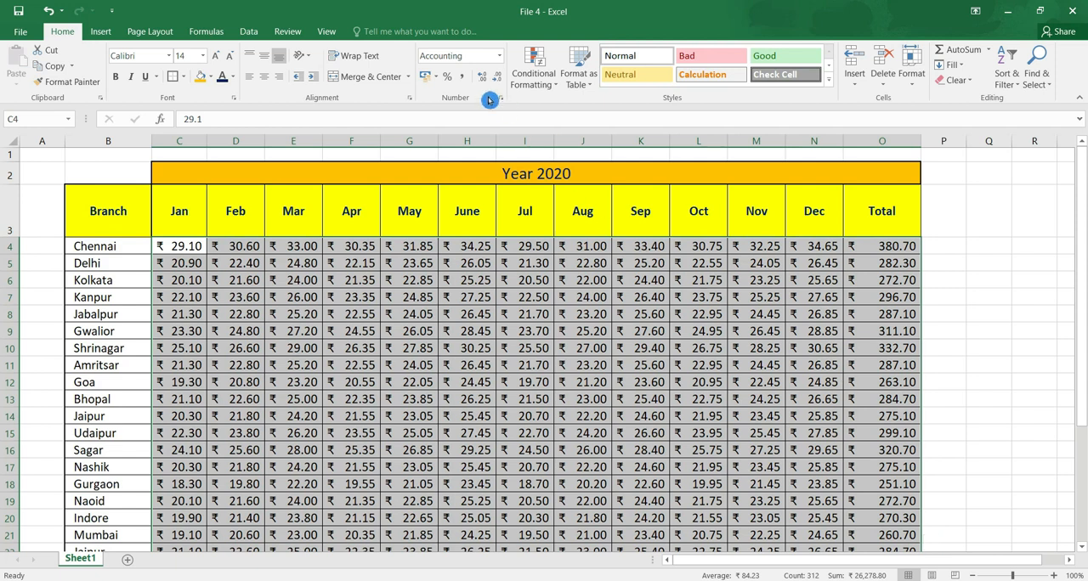
Try the English (United States) dollar accounting format on the table figures and restore the English (India) rupee format.
click(435, 82)
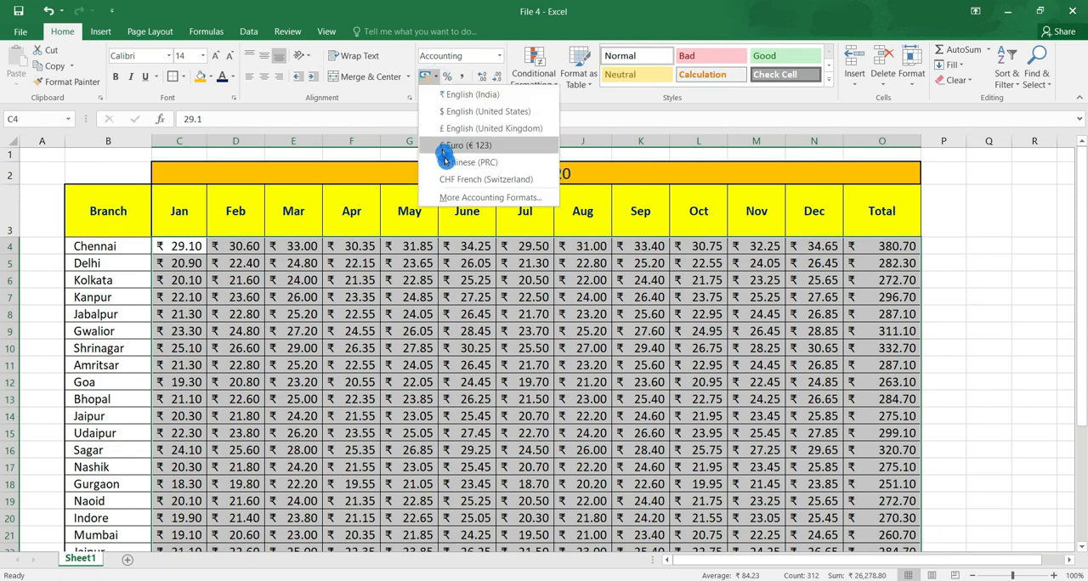
click(499, 110)
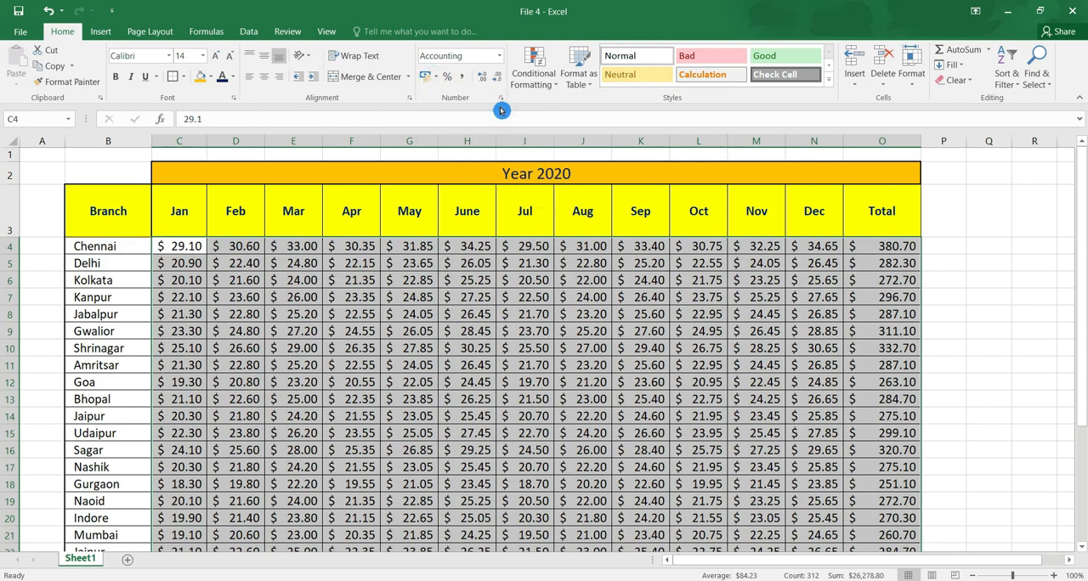
click(438, 80)
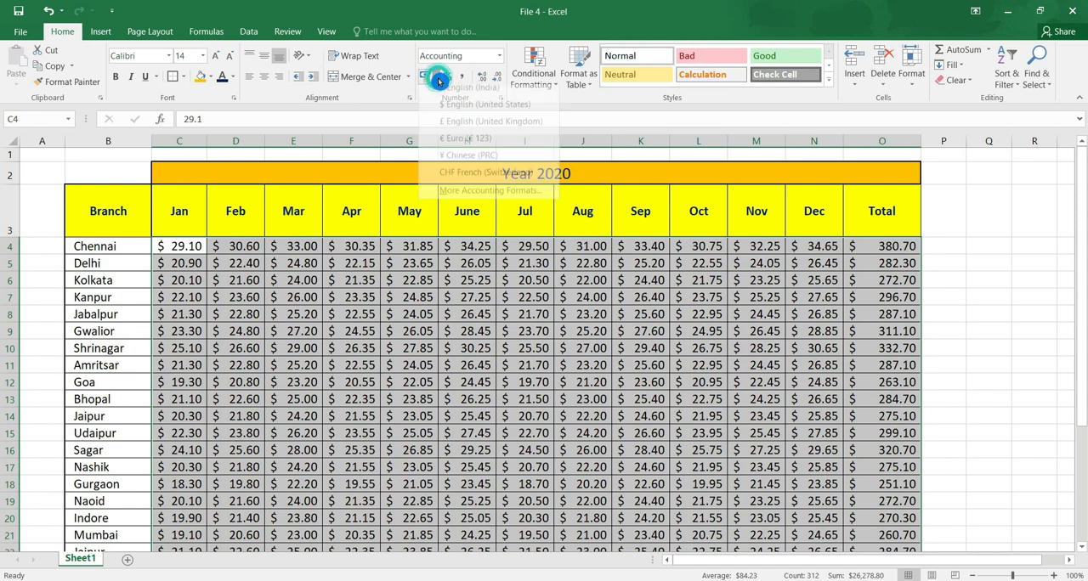
click(445, 99)
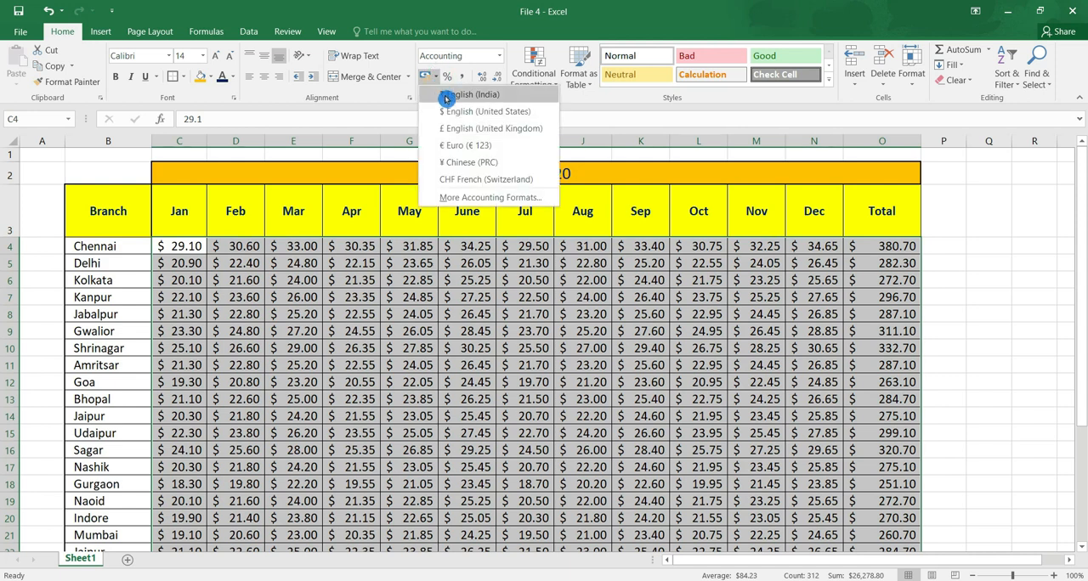
click(471, 96)
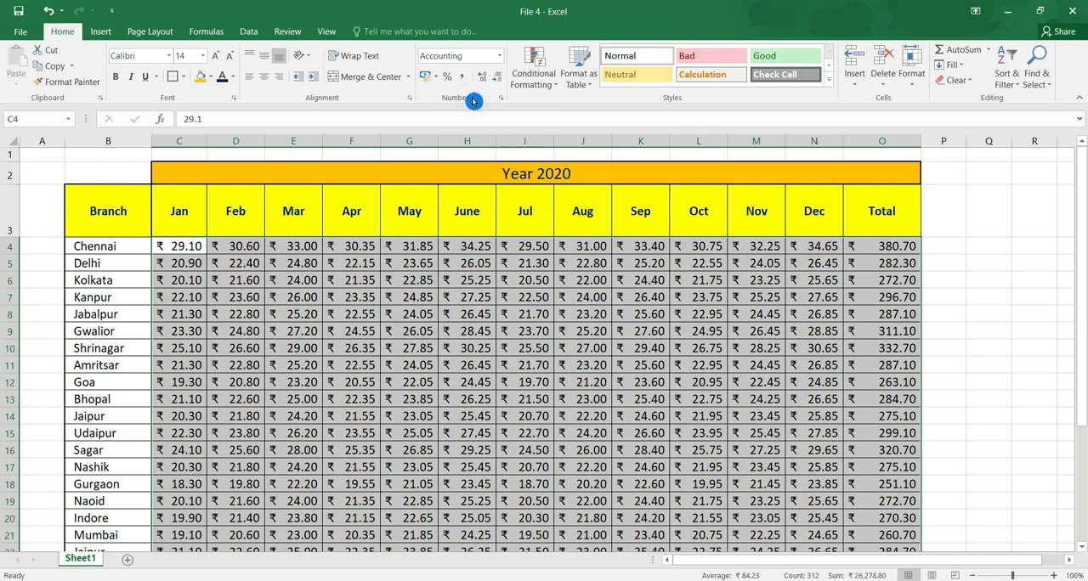
click(418, 343)
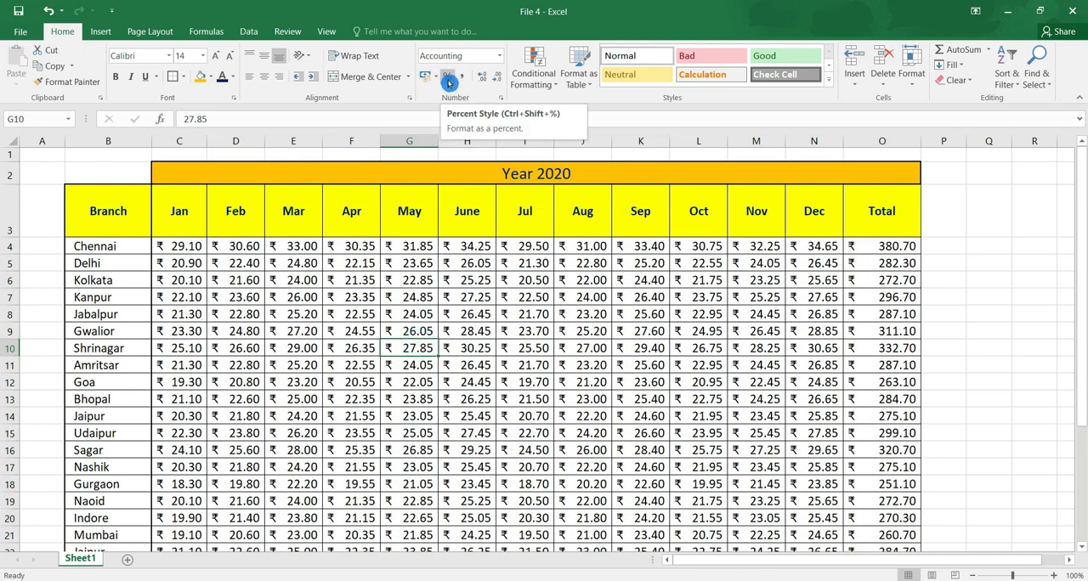
Apply Percent Style to the empty cell Q5 and enter 11 in it.
click(987, 263)
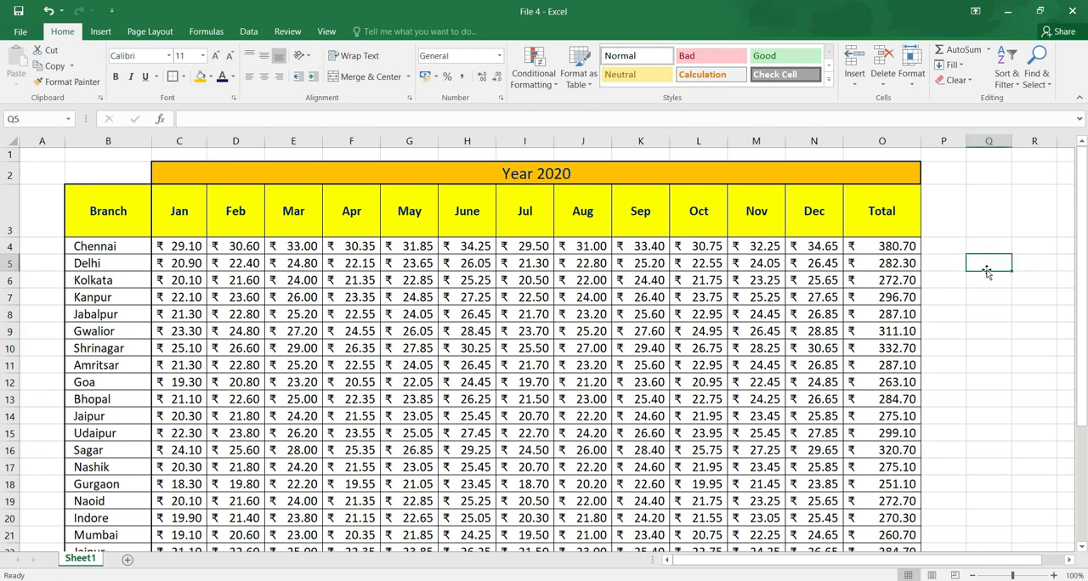
click(446, 78)
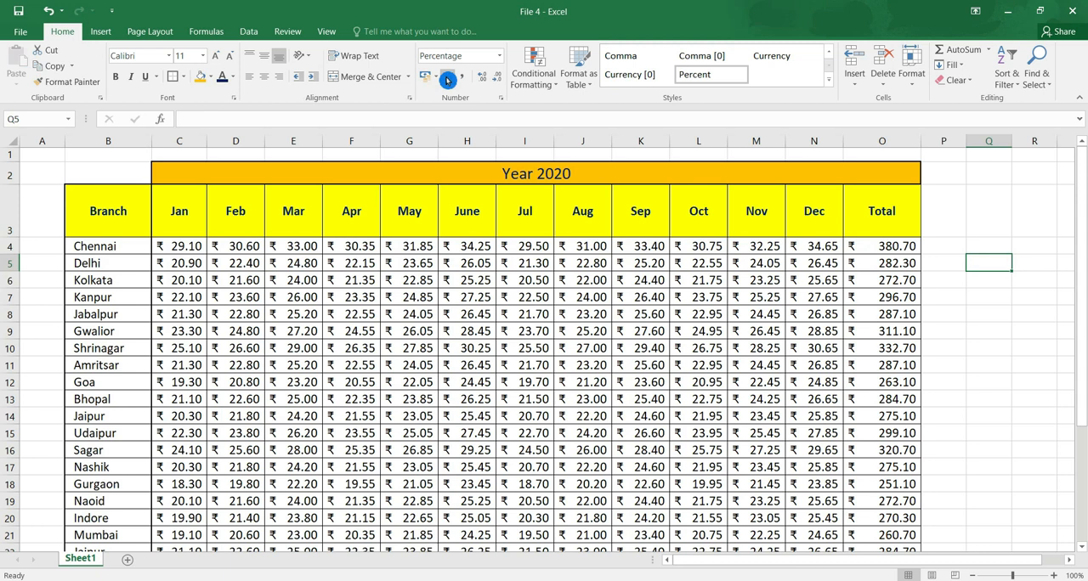
text(11)
key(Tab)
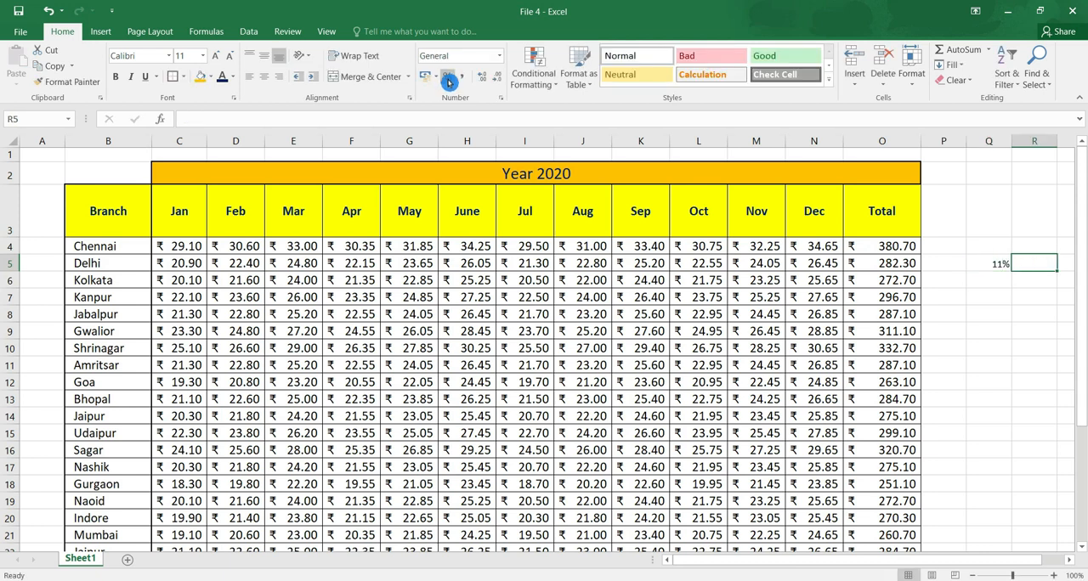
click(994, 264)
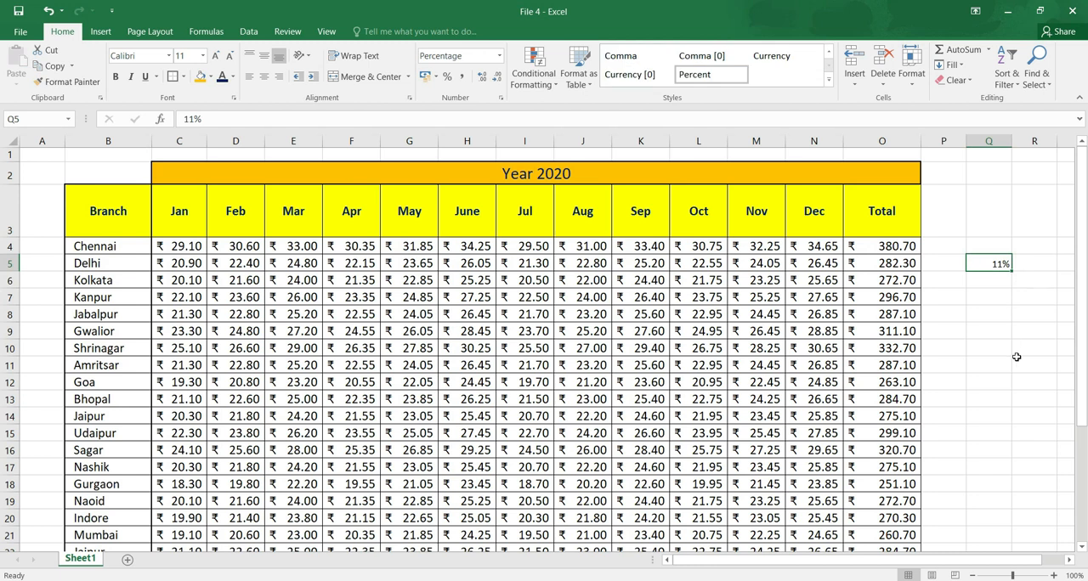
Apply Percent Style to Q3:Q15 and enter 58, 584, 47 and 69 downward from Q7.
drag(990, 230, 986, 432)
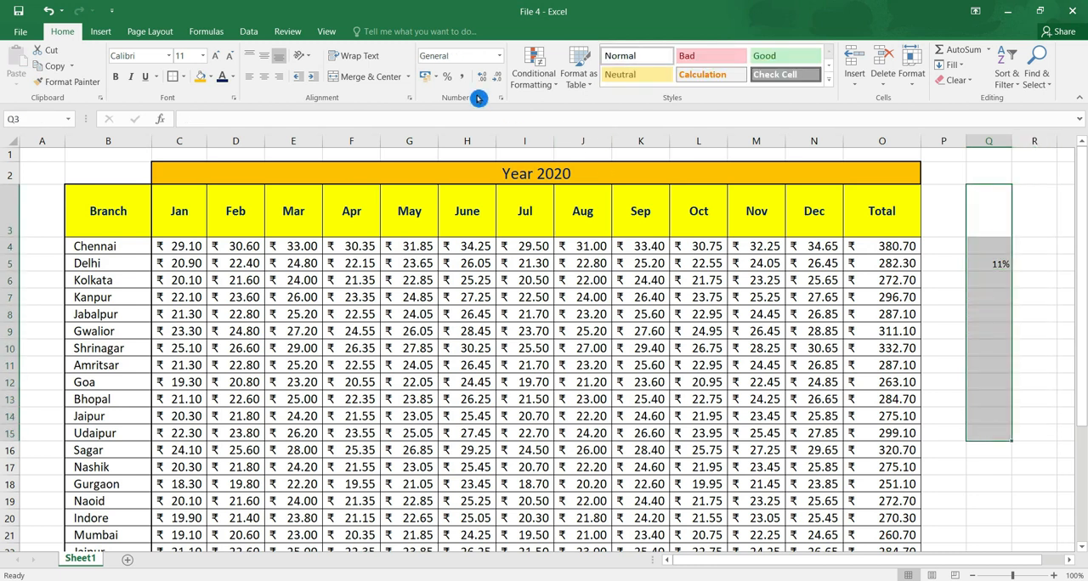
click(448, 78)
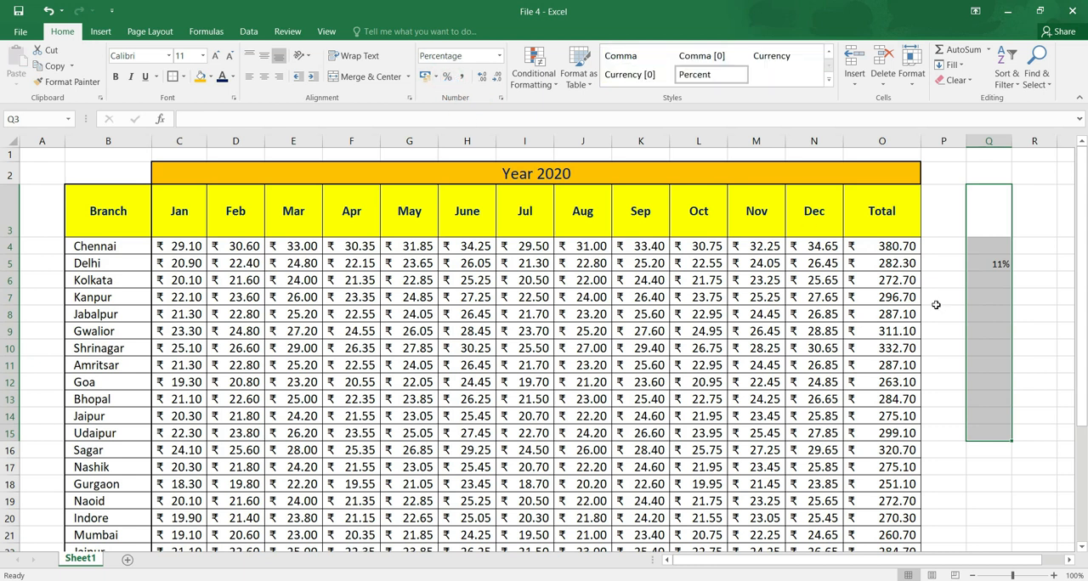
click(998, 293)
text(58)
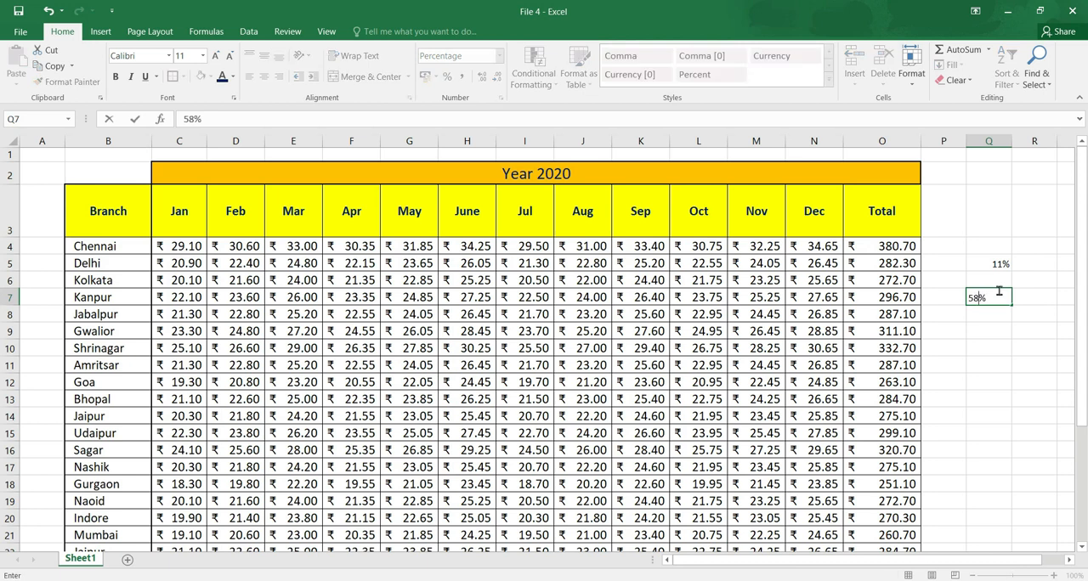
key(Return)
text(584)
key(Return)
text(47)
key(Return)
text(69)
key(Return)
Clear the sample percentages from Q3:Q14 and enter 451221 in Q5.
drag(996, 220, 997, 427)
key(Delete)
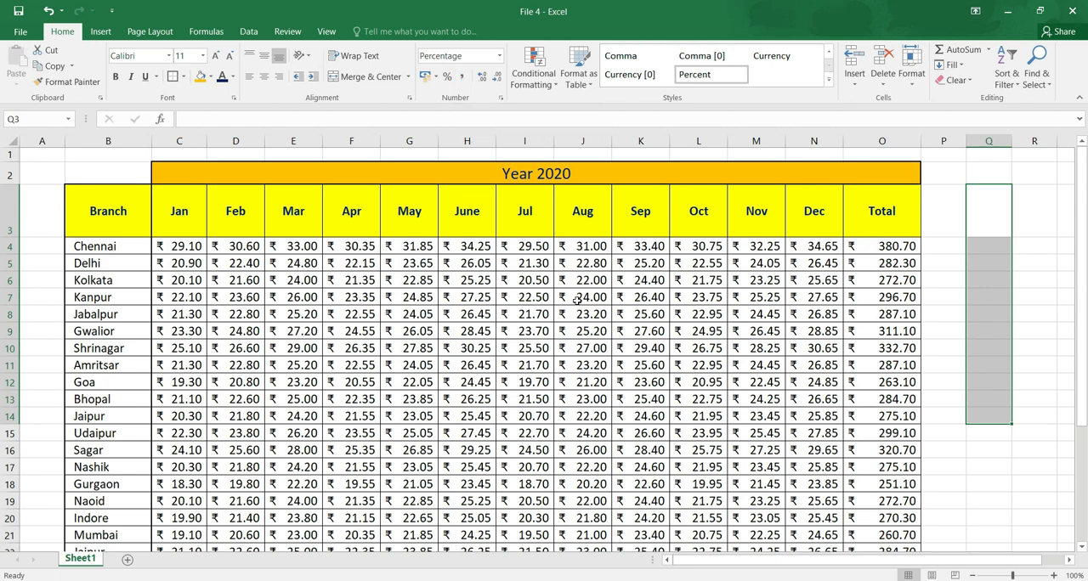
click(990, 258)
text(451221)
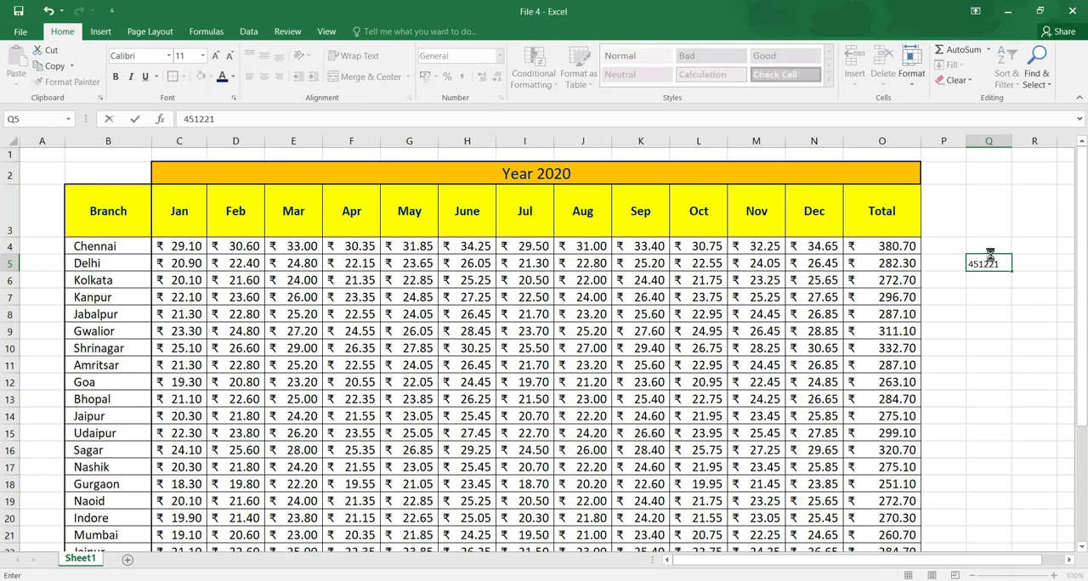
key(Return)
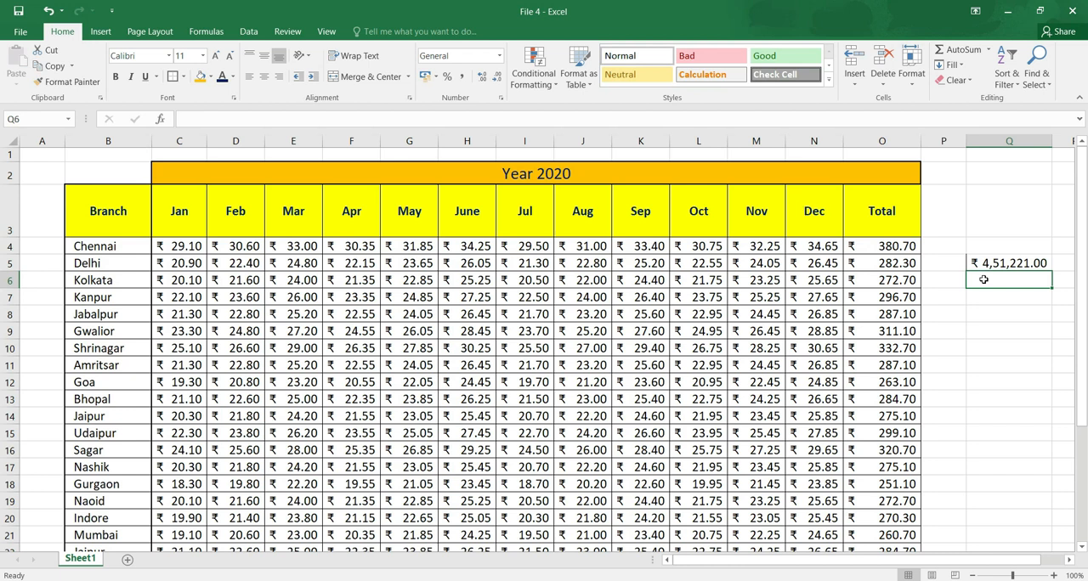
Apply Comma Style to the sample number in cell Q5.
click(990, 265)
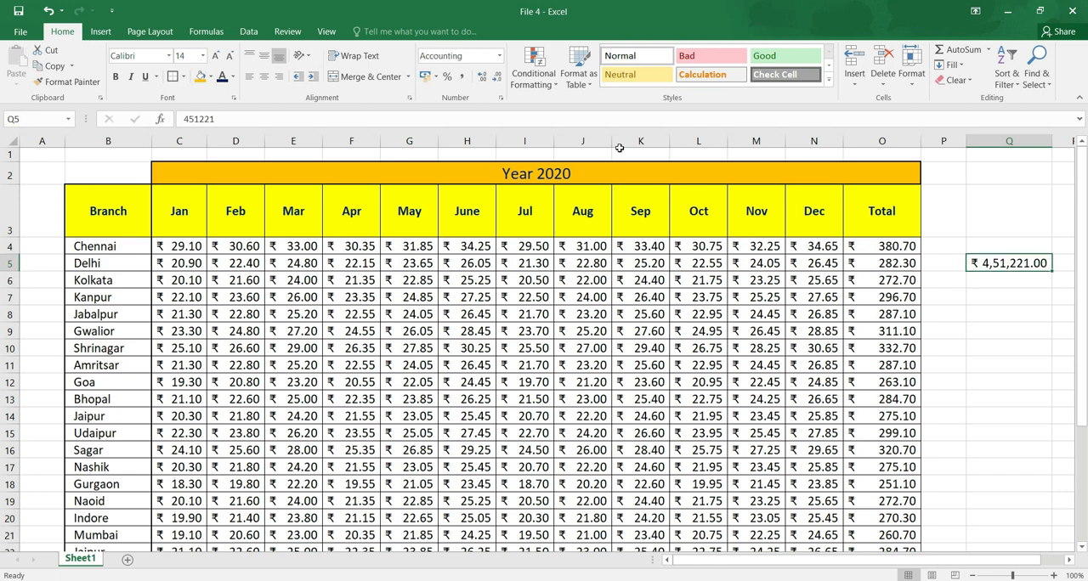
click(461, 77)
click(461, 78)
click(461, 79)
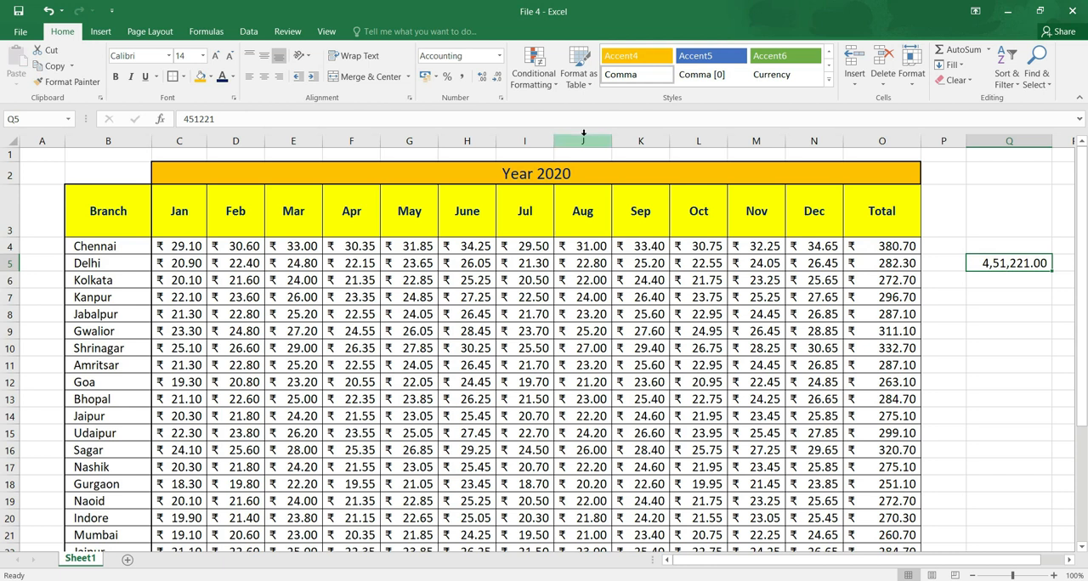
Reset the number format of Q5 to General through Format Cells.
click(501, 98)
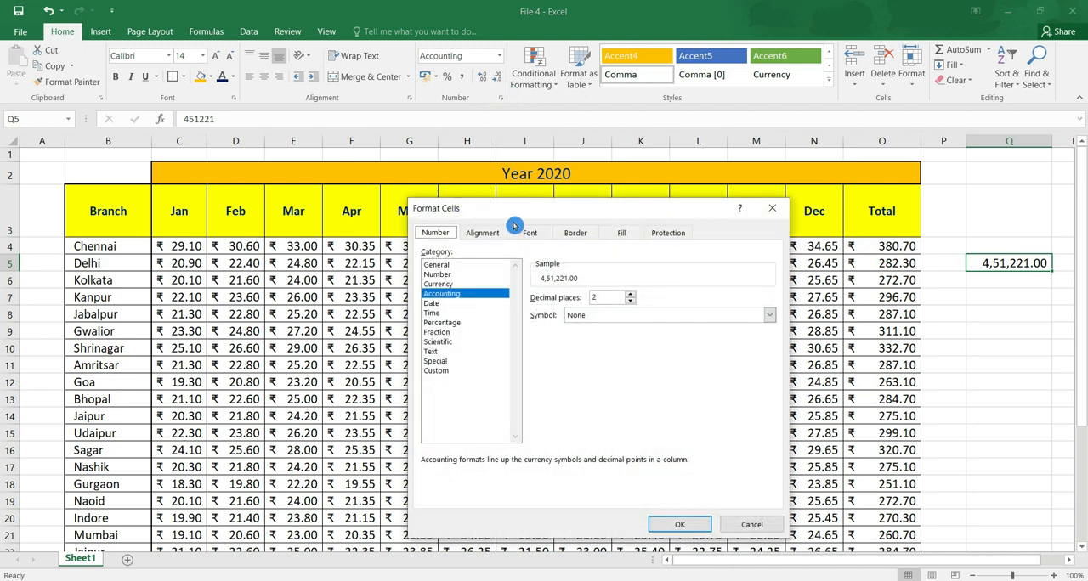
click(436, 266)
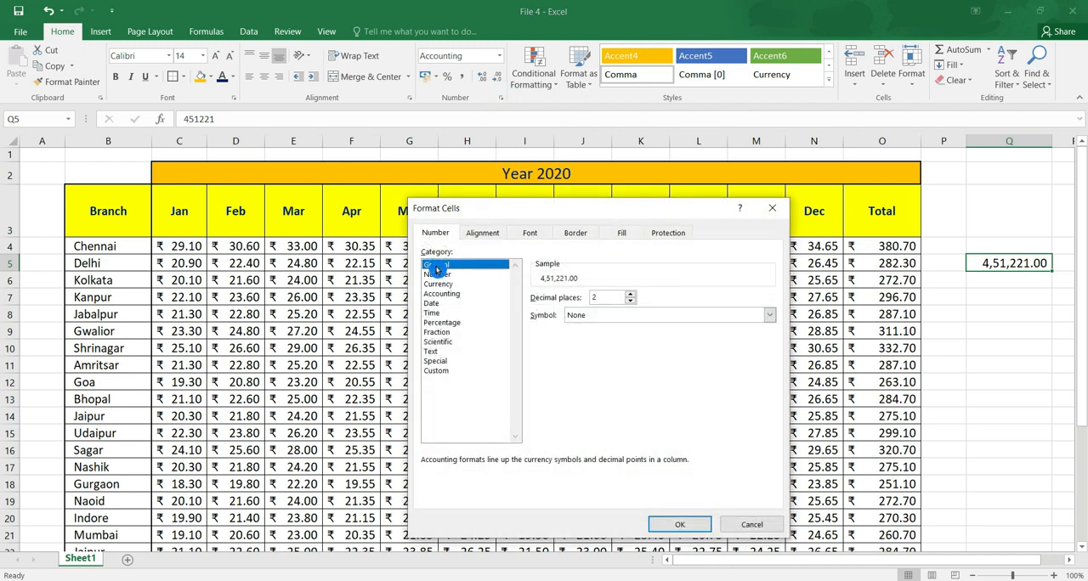
click(690, 527)
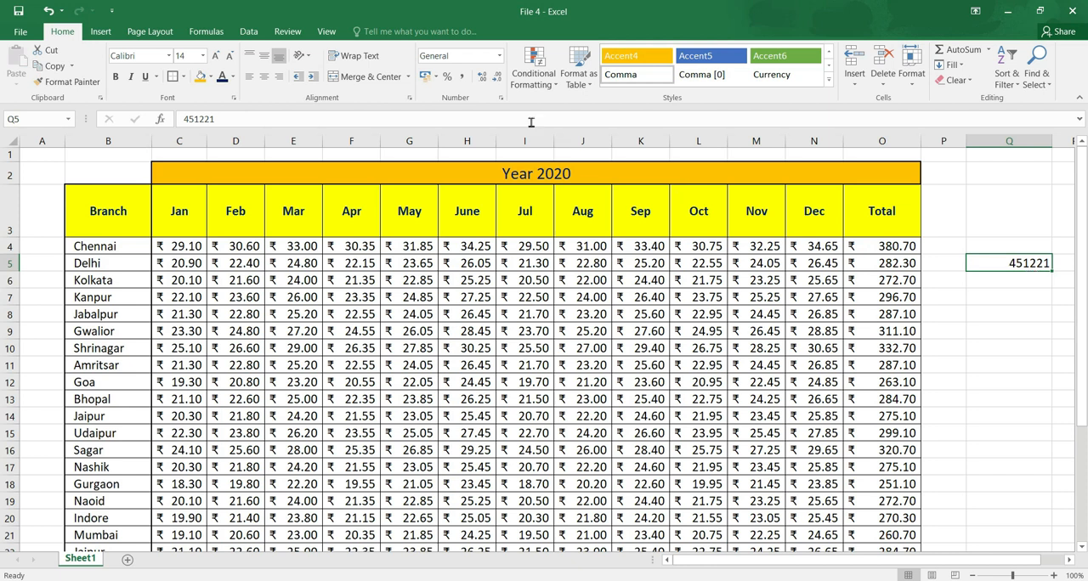
Reapply Comma Style to Q5 and try Increase and Decrease Decimal, leaving it with no decimal places.
click(463, 81)
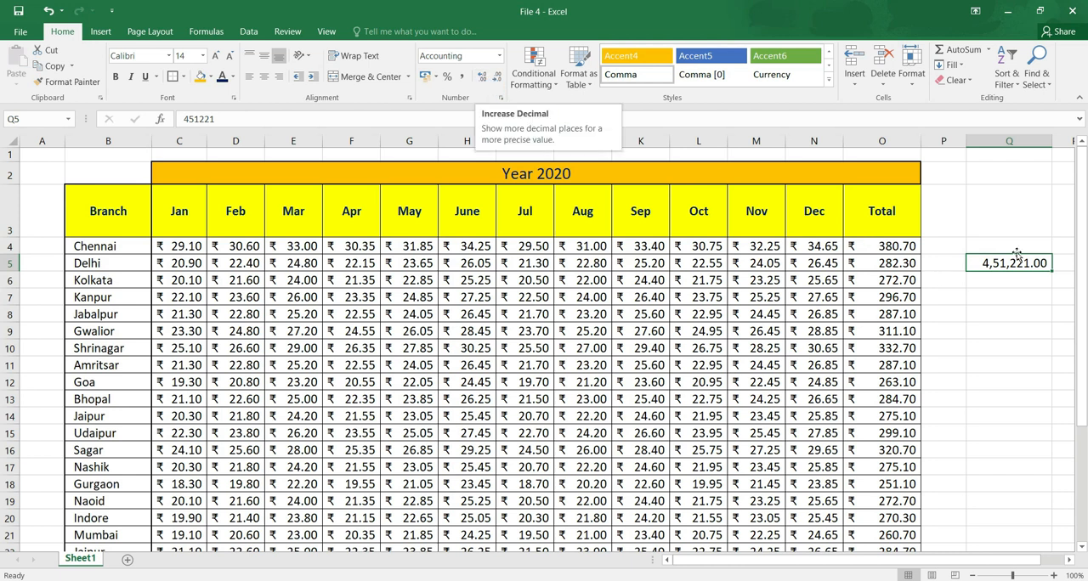
click(497, 81)
click(497, 82)
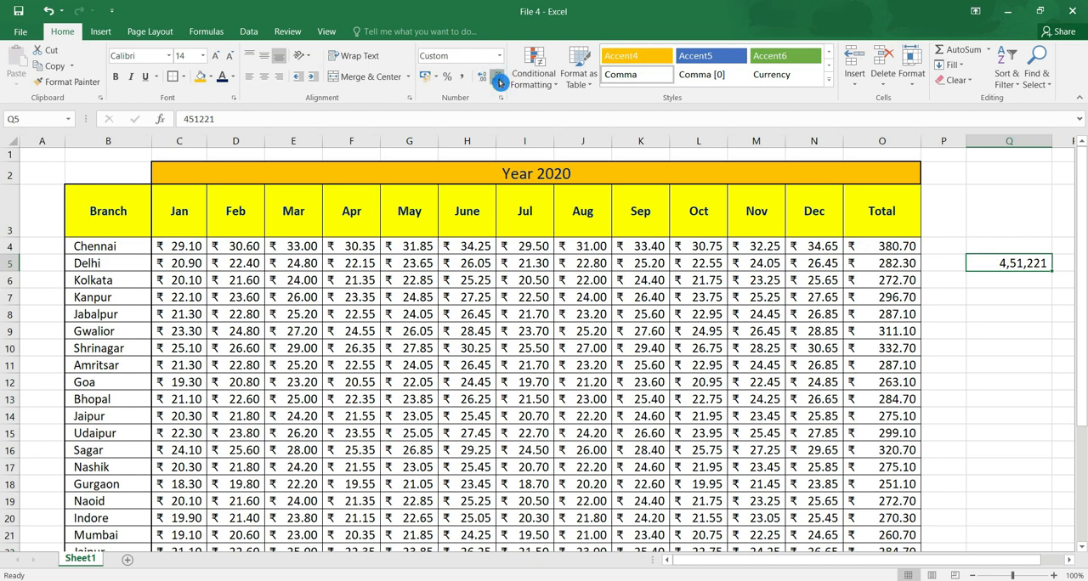
click(482, 76)
click(482, 77)
click(499, 82)
click(498, 82)
Remove the decimal places from all table figures in C4:O27 and clear the sample value from Q4:Q6.
drag(180, 247, 857, 524)
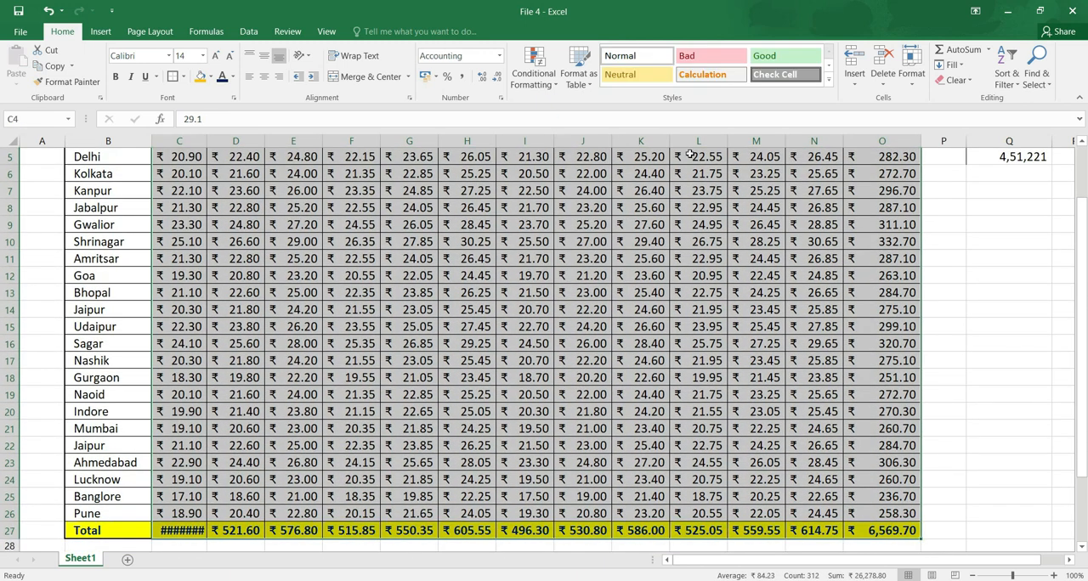
click(498, 79)
click(498, 79)
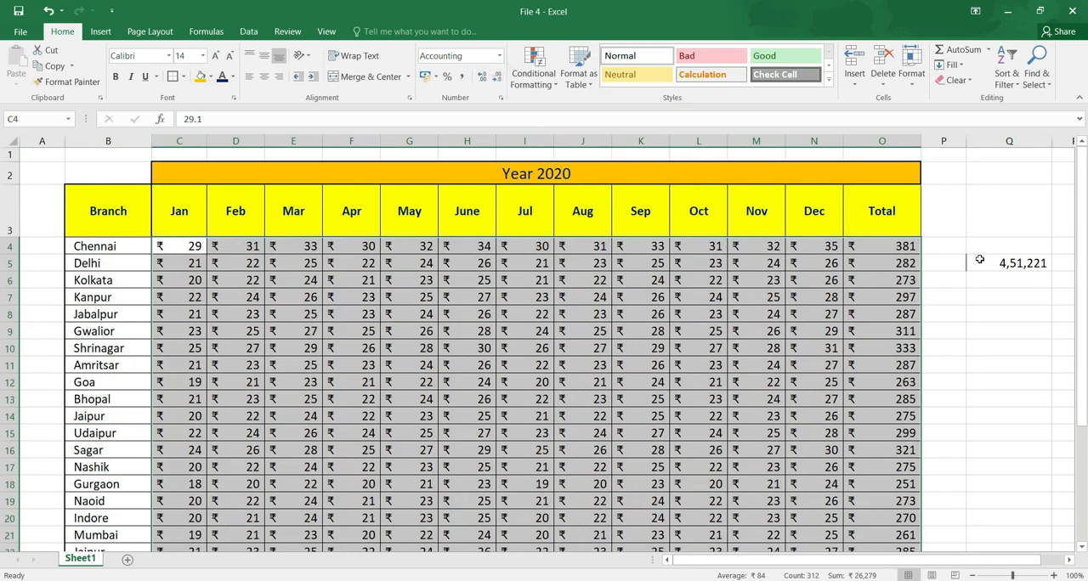
drag(979, 248, 999, 284)
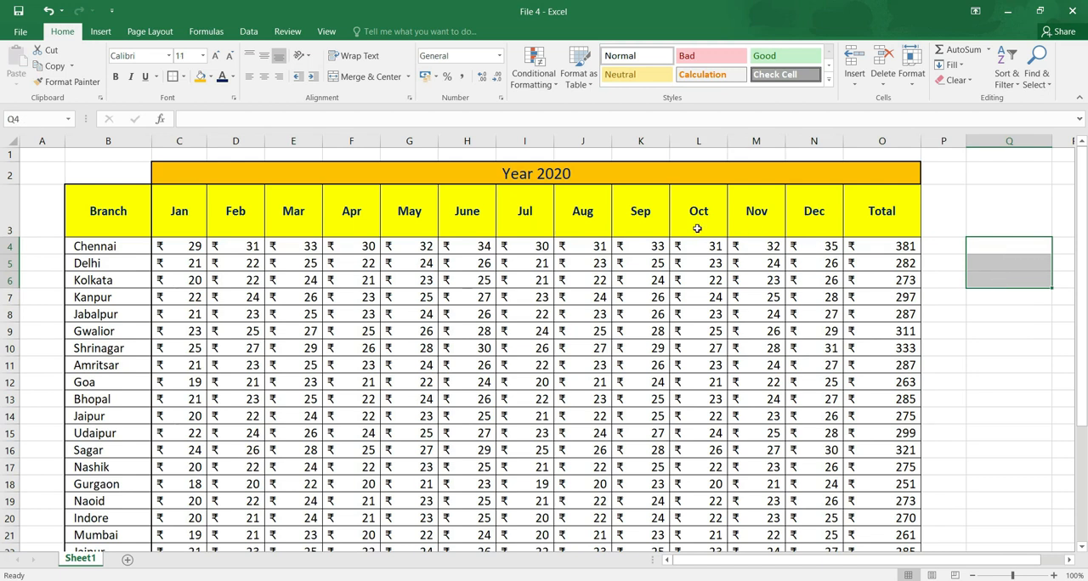
Look over the Conditional Formatting options, including the Highlight Cells Rules.
click(692, 262)
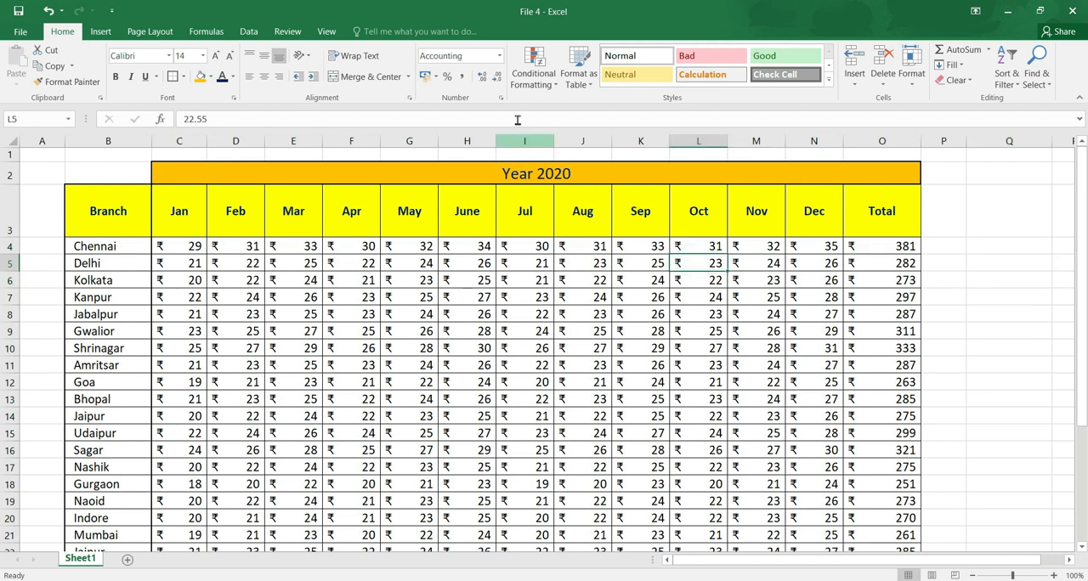
click(554, 81)
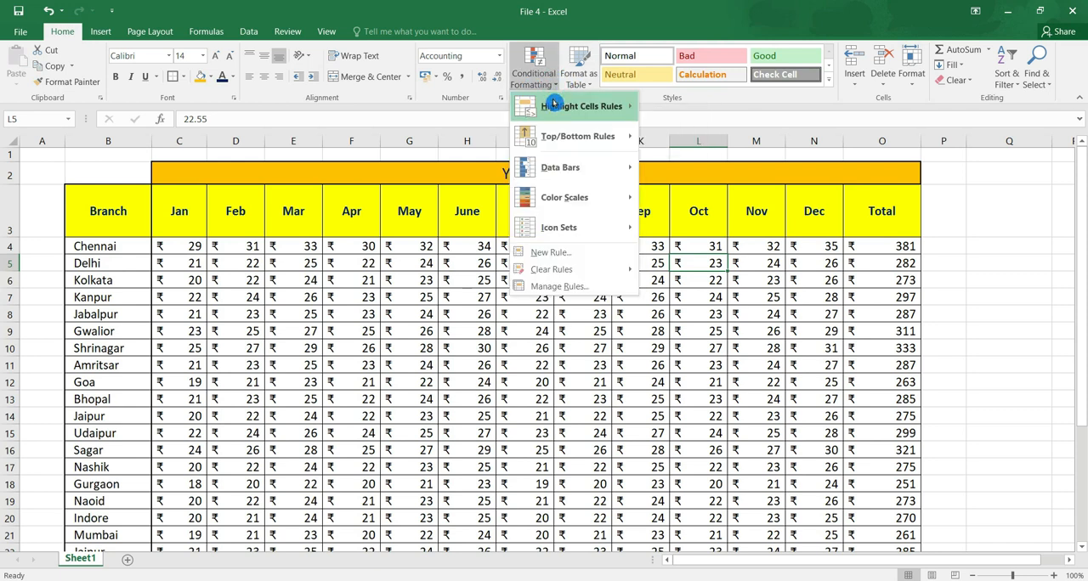
mouse_move(553, 102)
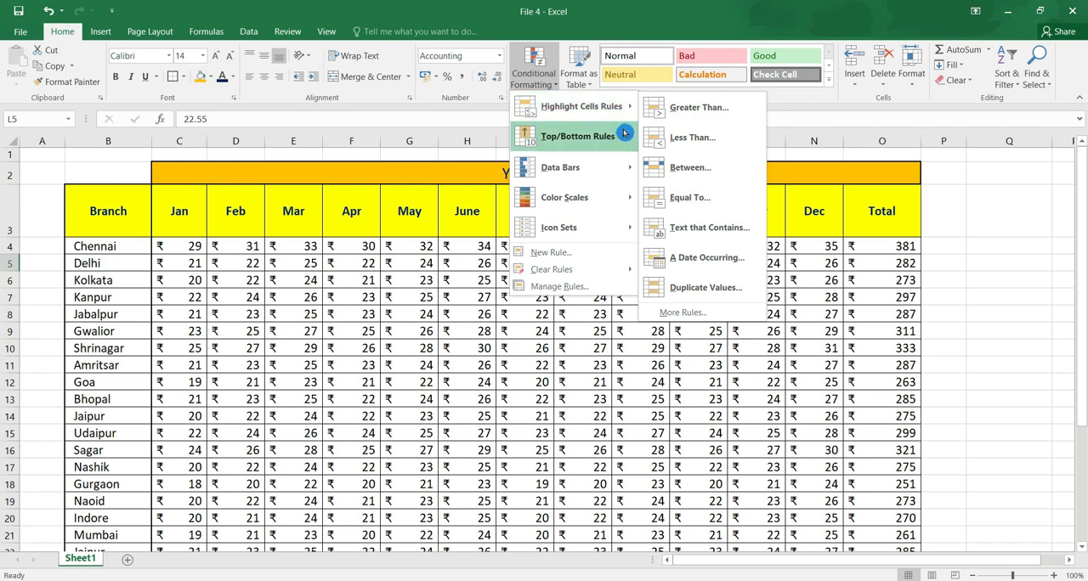
mouse_move(618, 117)
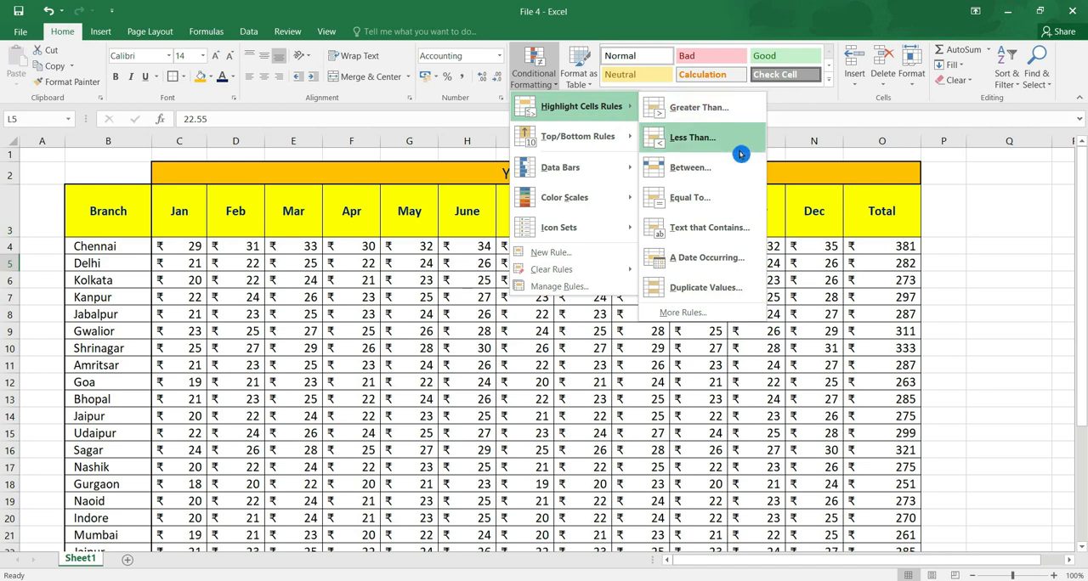
click(331, 395)
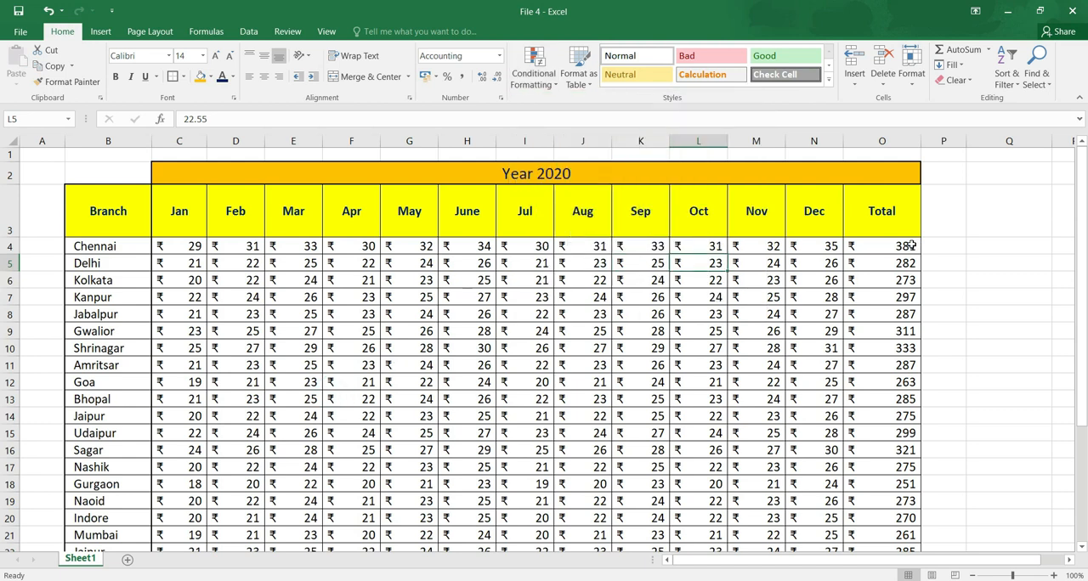
Highlight branch totals in O4:O26 greater than 300 using Yellow Fill with Dark Yellow Text.
drag(911, 245, 884, 518)
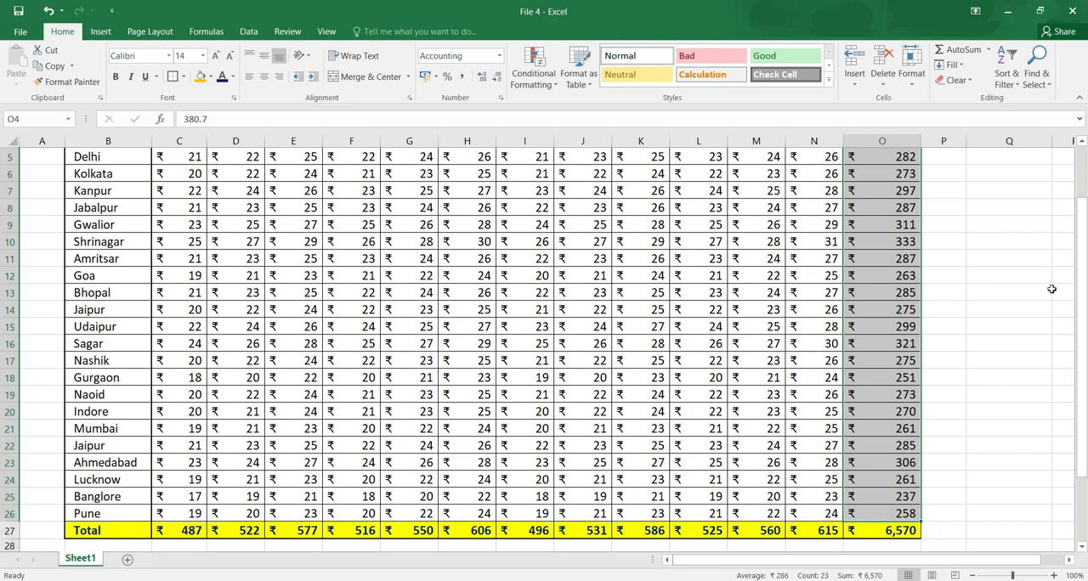
drag(1081, 217, 1080, 191)
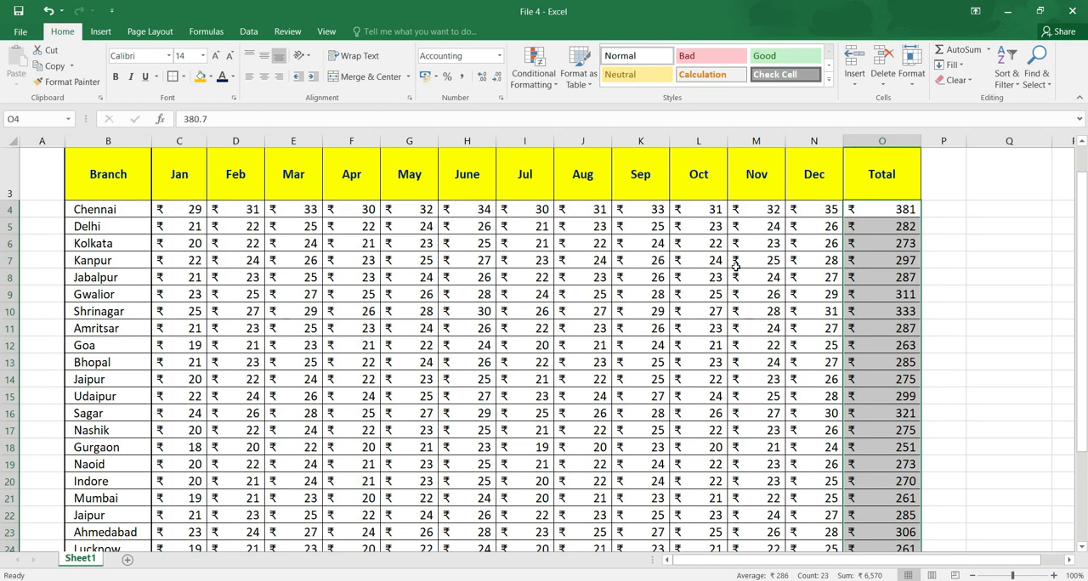
click(534, 72)
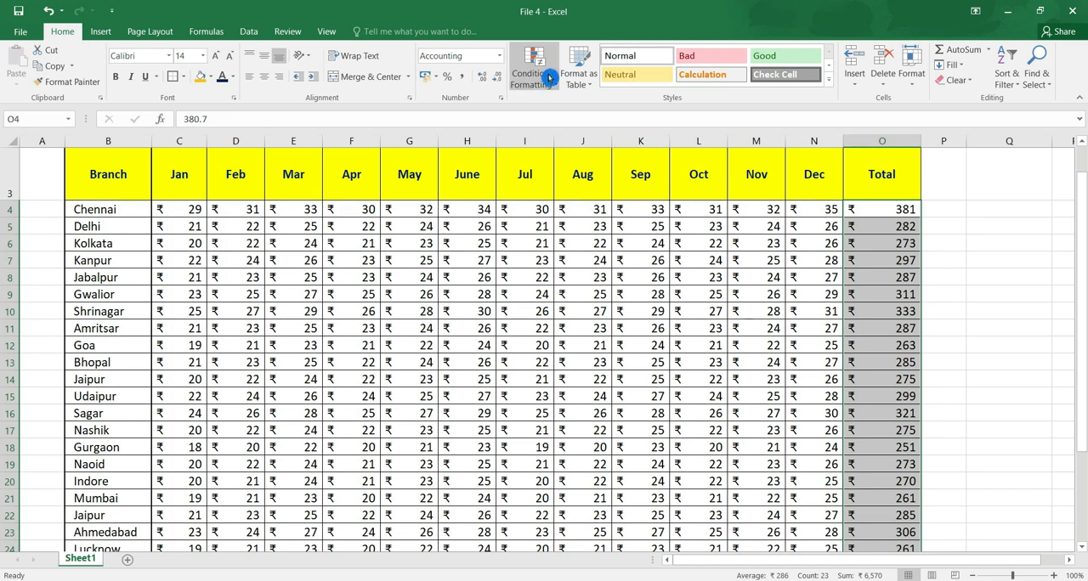
click(610, 108)
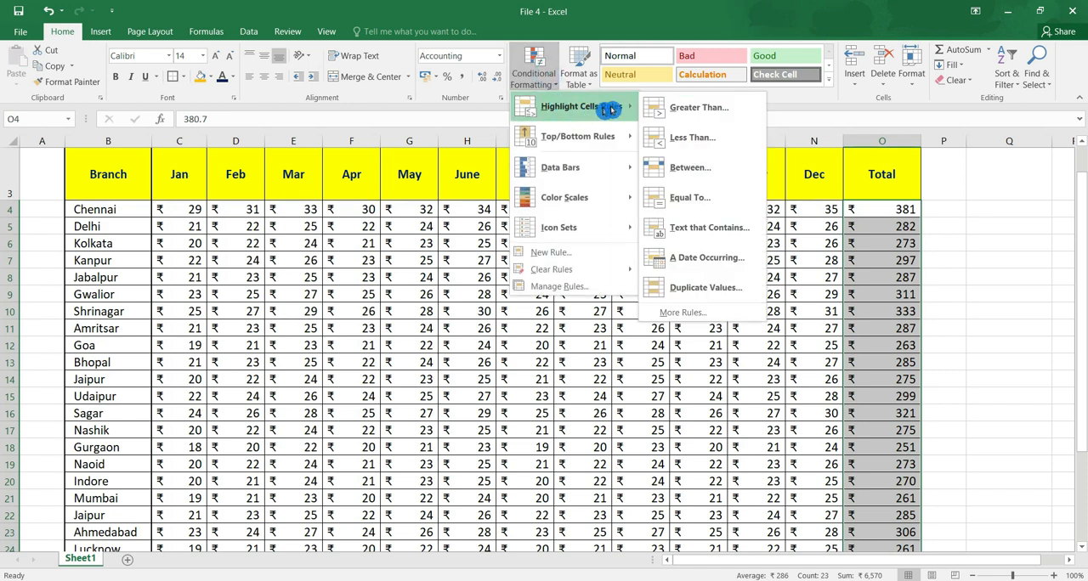
click(748, 118)
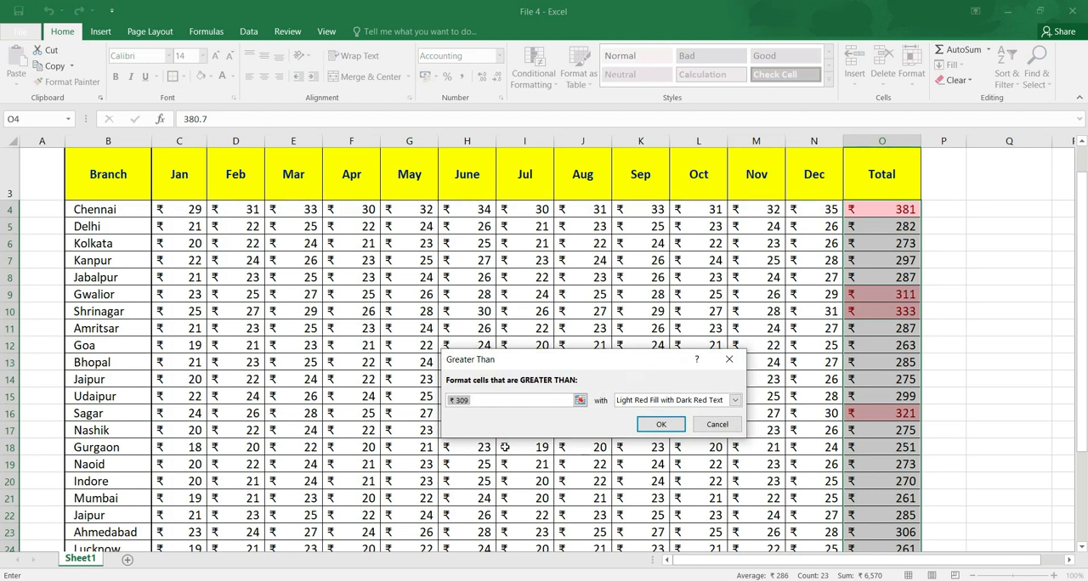
text(3)
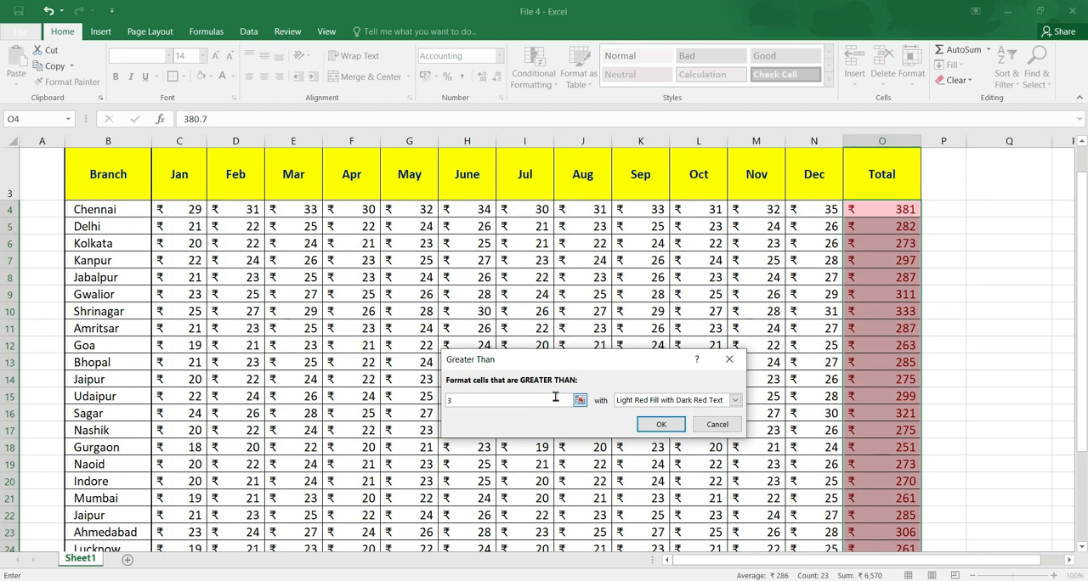
text(00)
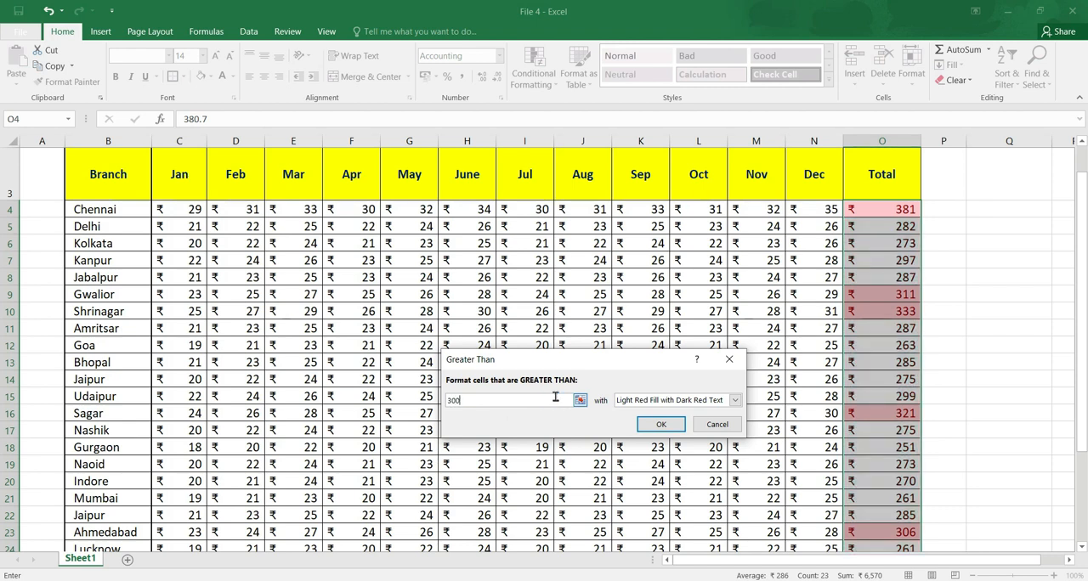
click(735, 400)
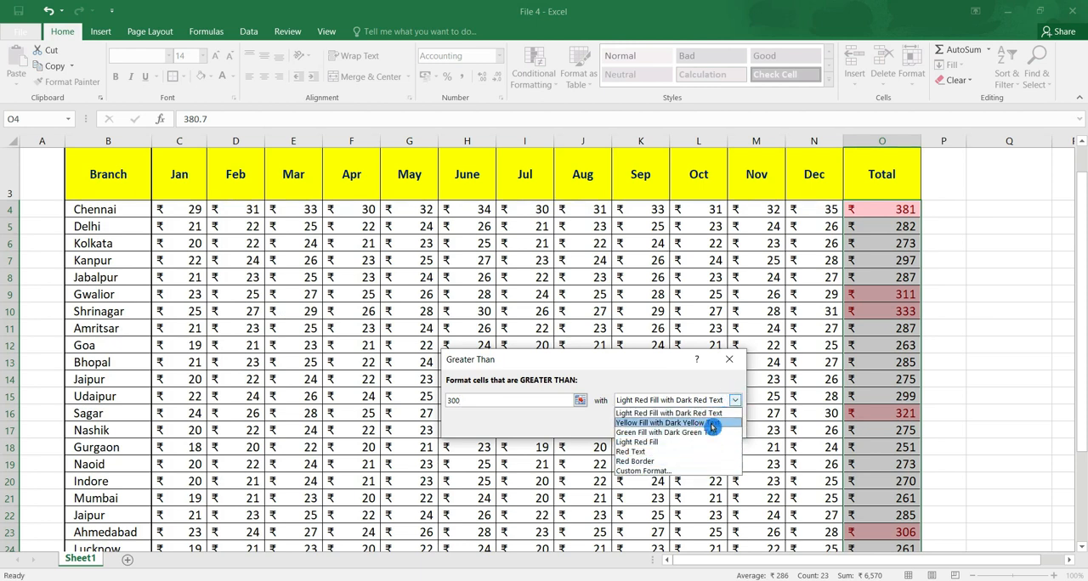
click(712, 424)
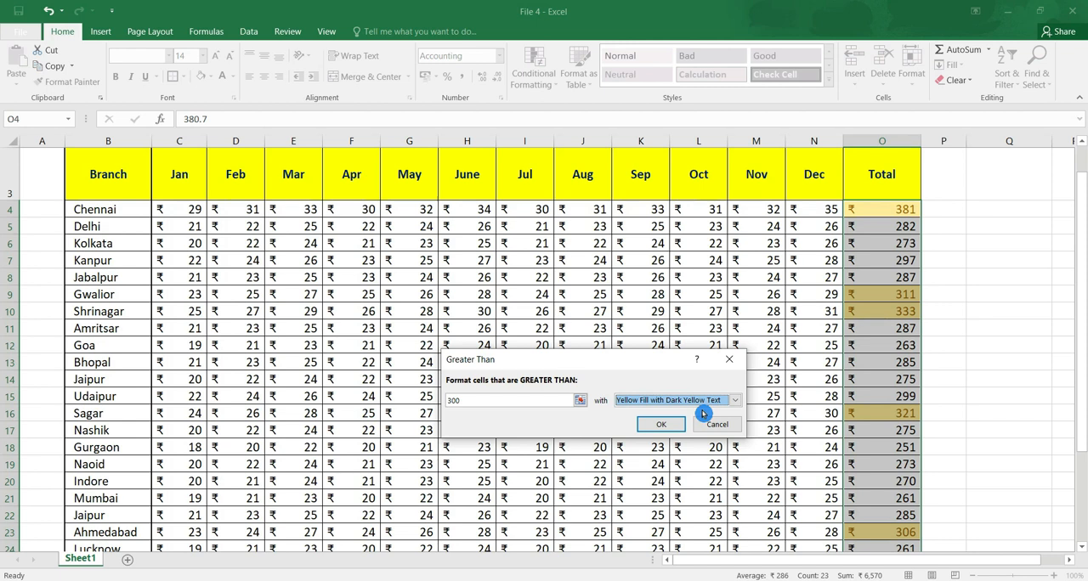
click(662, 425)
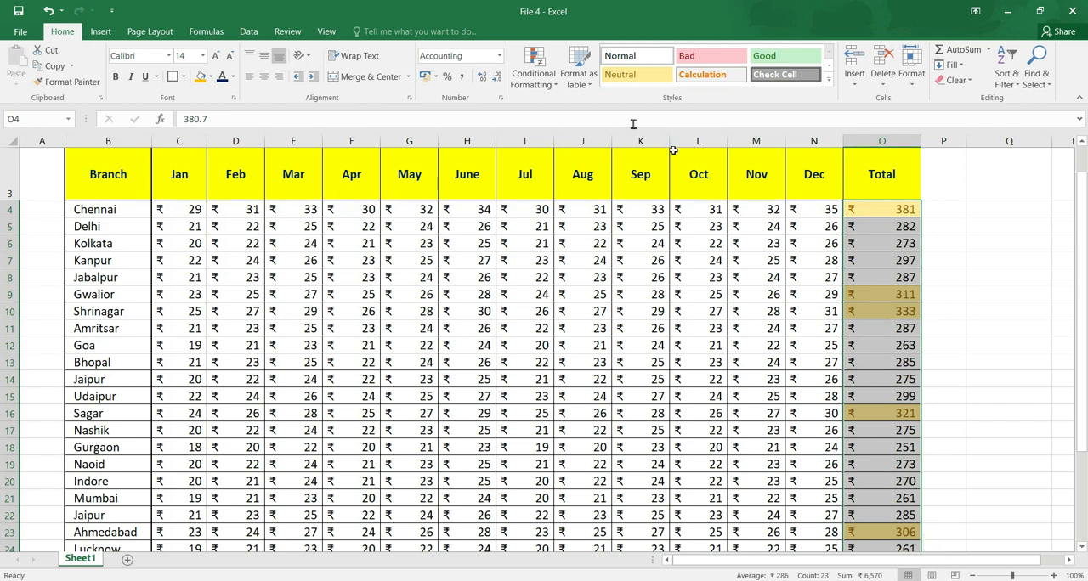
Highlight branch totals in O4:O26 less than 300 using Green Fill with Dark Green Text.
click(534, 68)
mouse_move(580, 108)
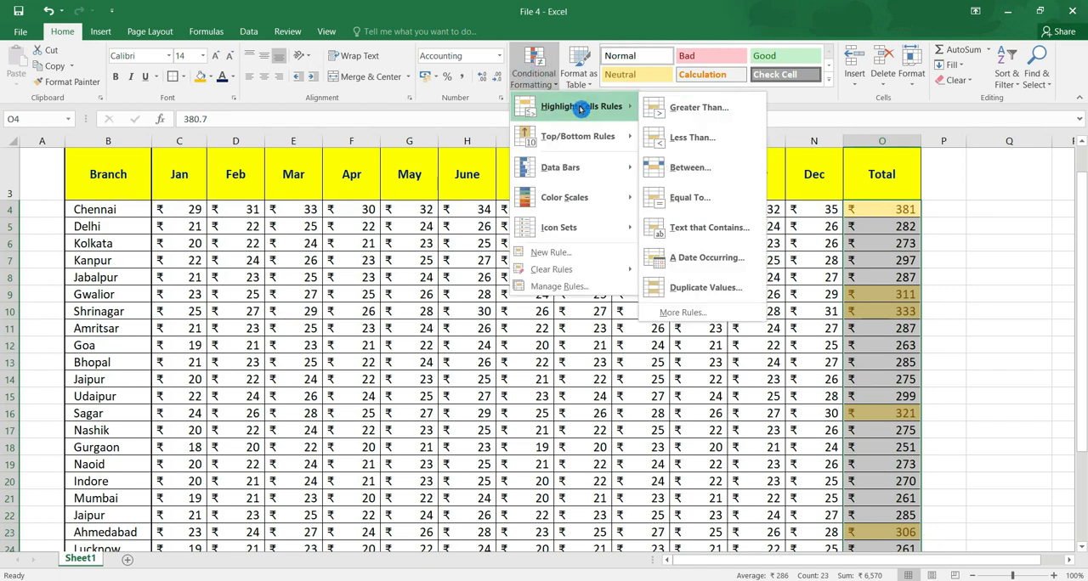
click(729, 143)
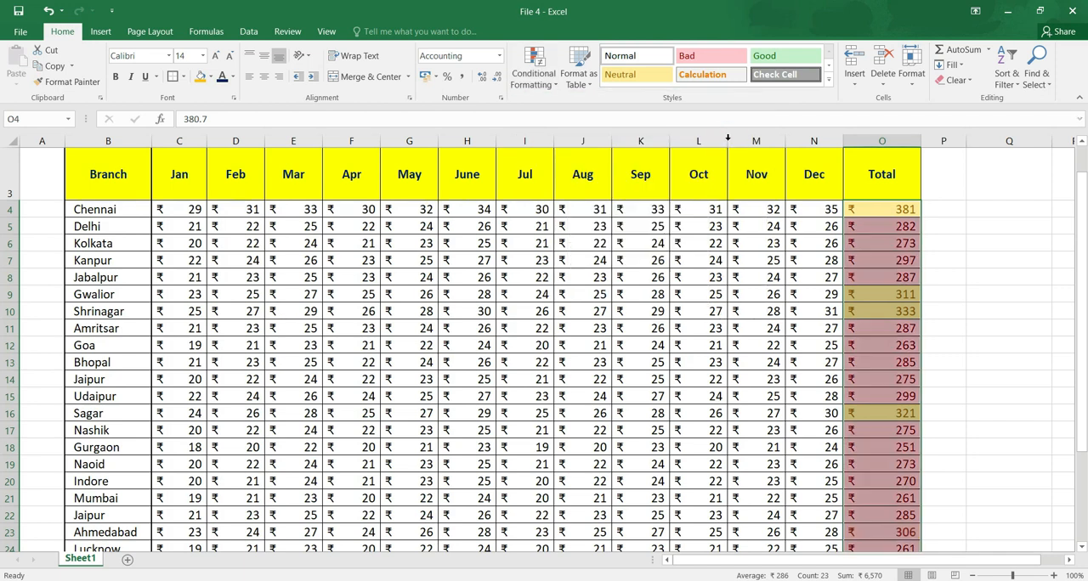
text(900)
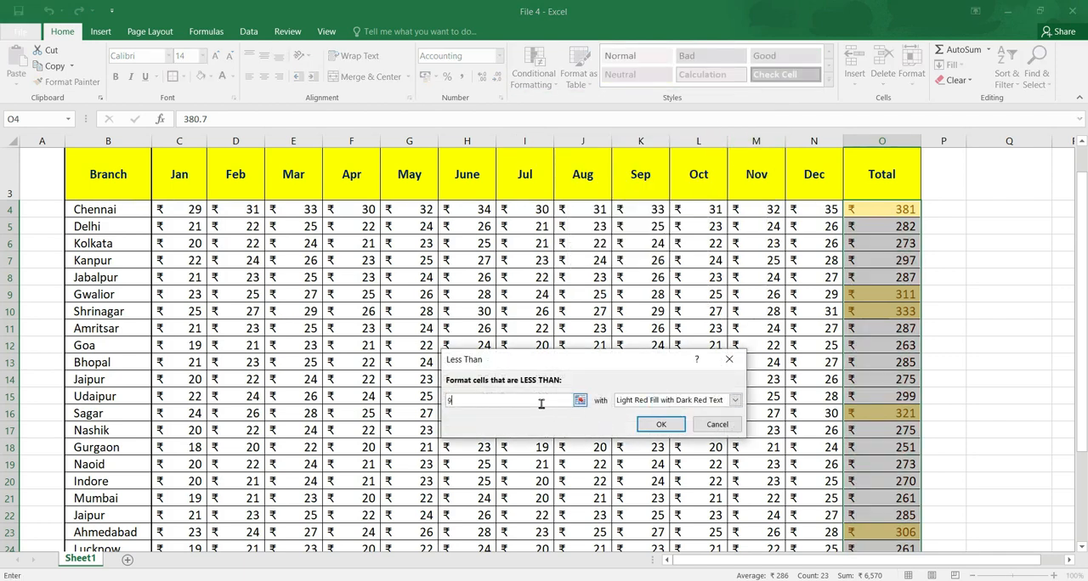
key(BackSpace)
key(BackSpace)
key(BackSpace)
text(300)
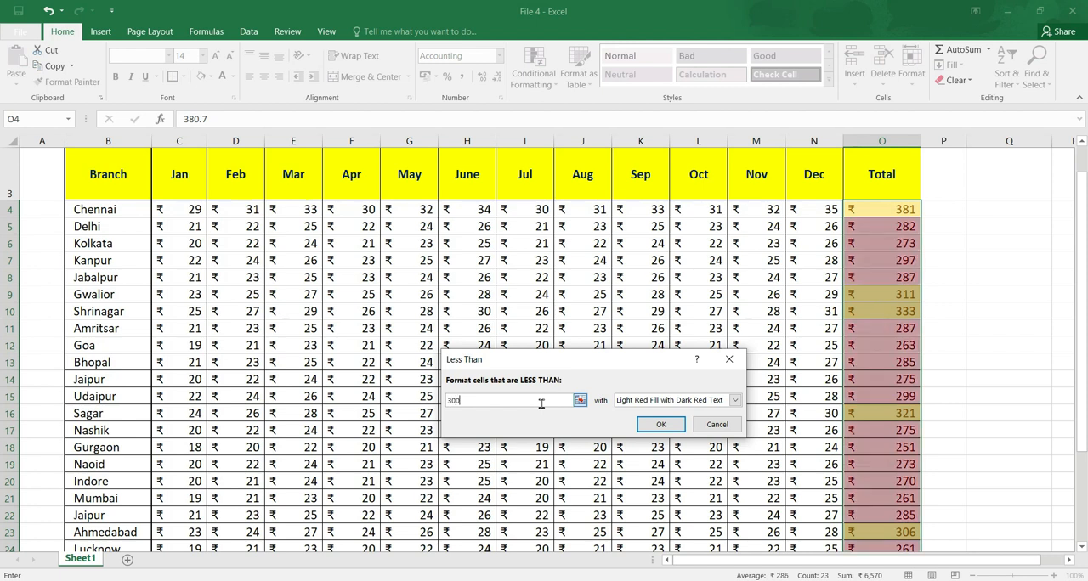
click(740, 403)
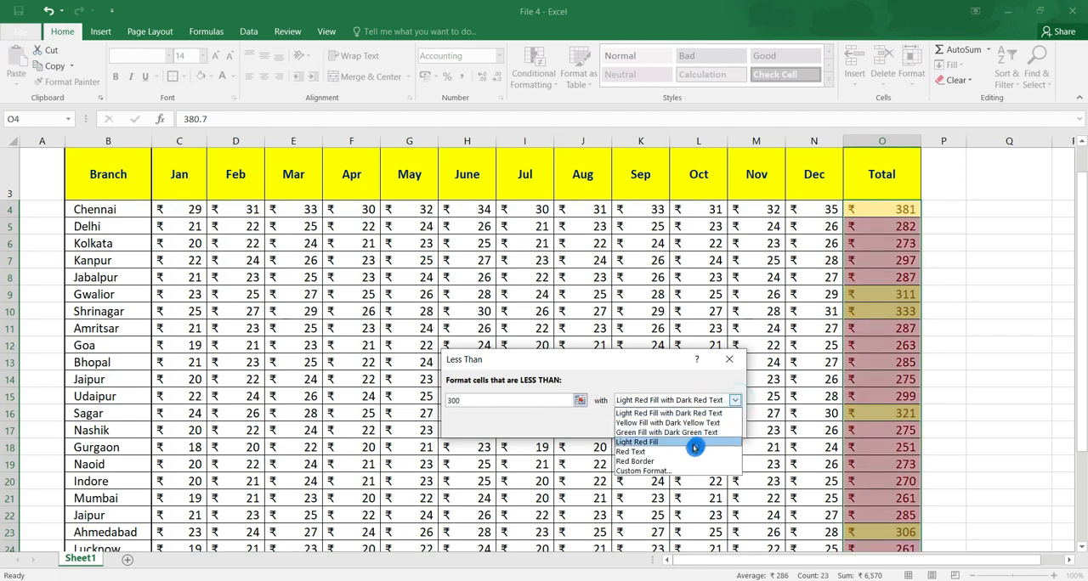
click(679, 471)
click(698, 435)
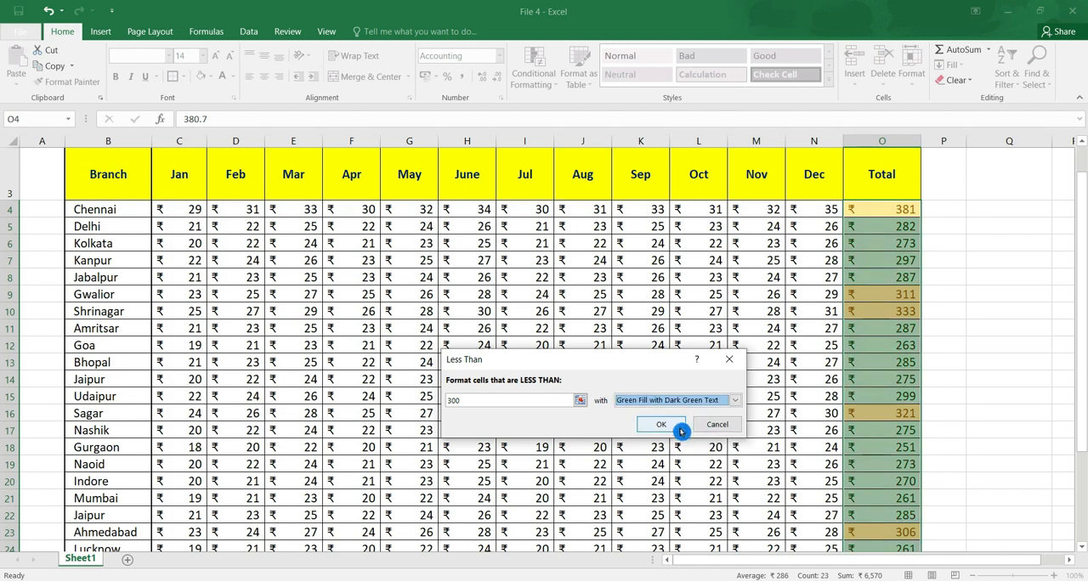
click(664, 424)
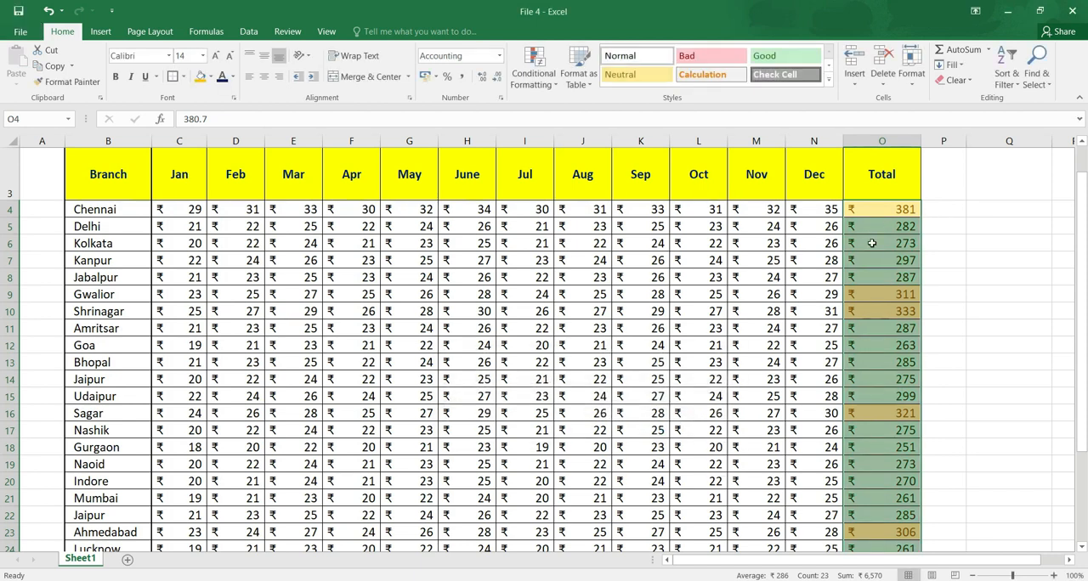
click(864, 398)
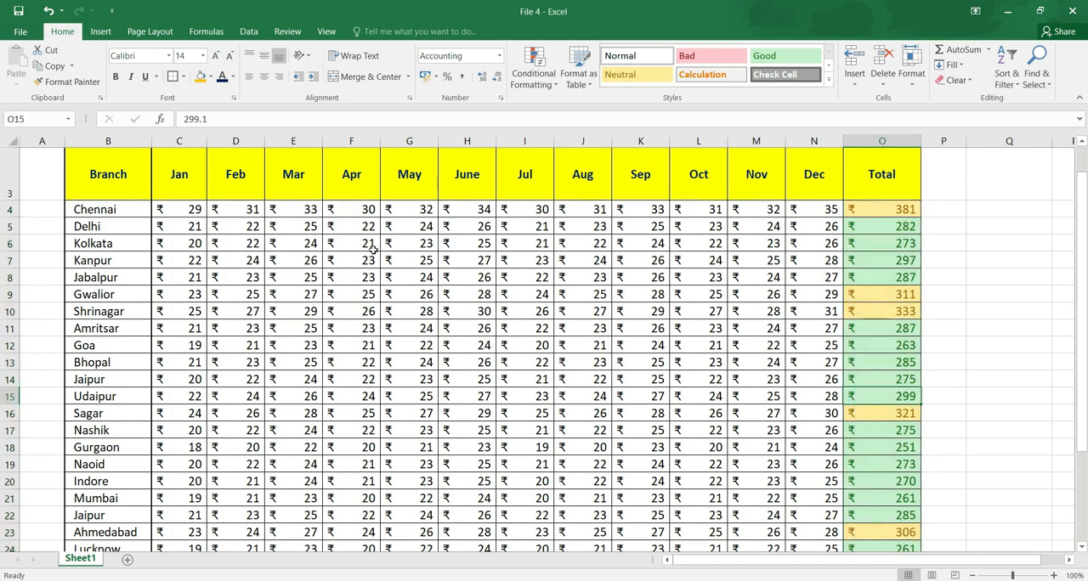
drag(179, 213, 793, 530)
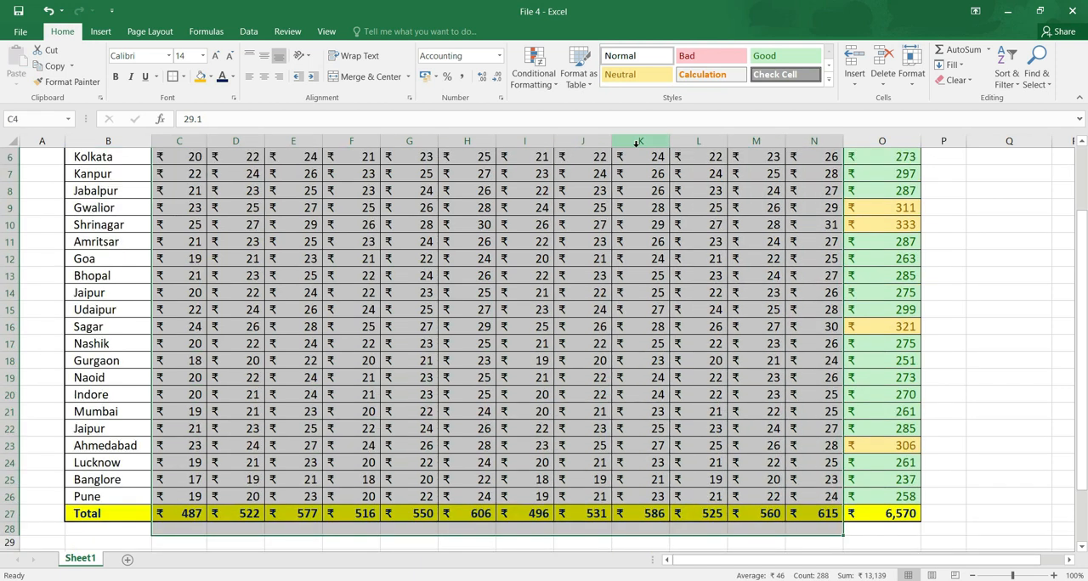
click(535, 68)
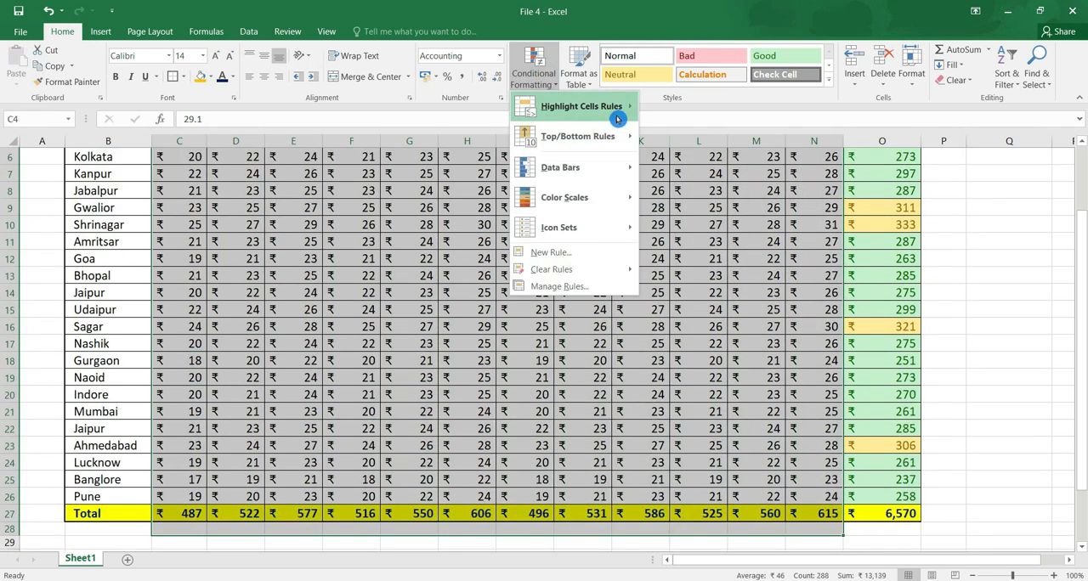
mouse_move(617, 119)
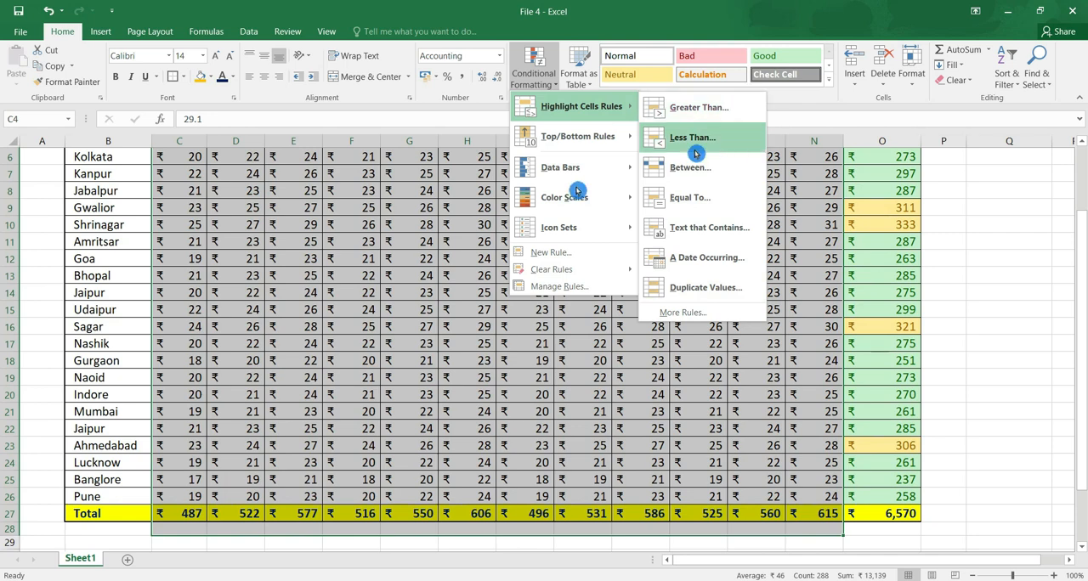
click(319, 285)
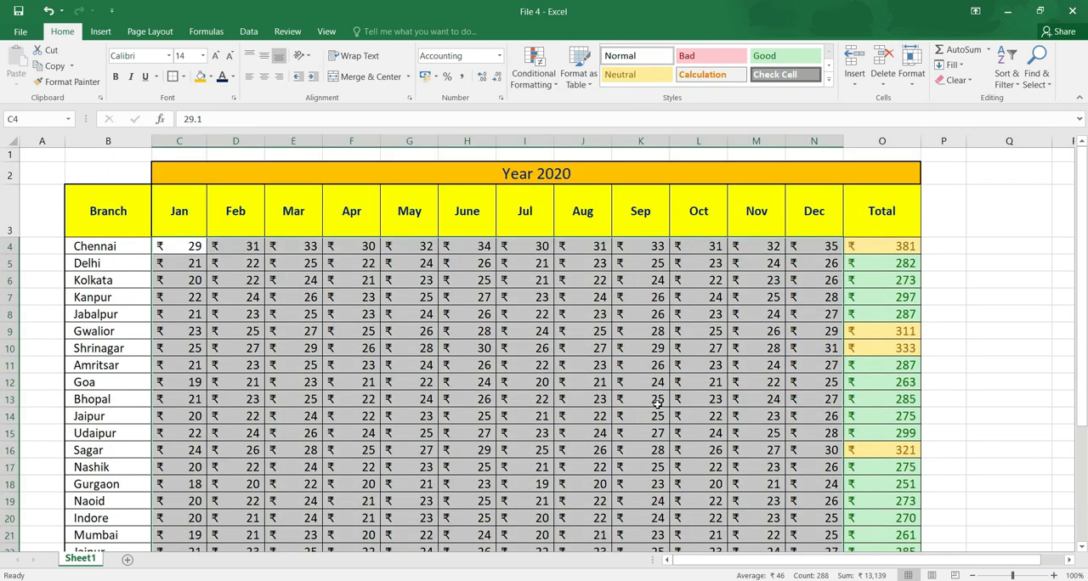
click(657, 404)
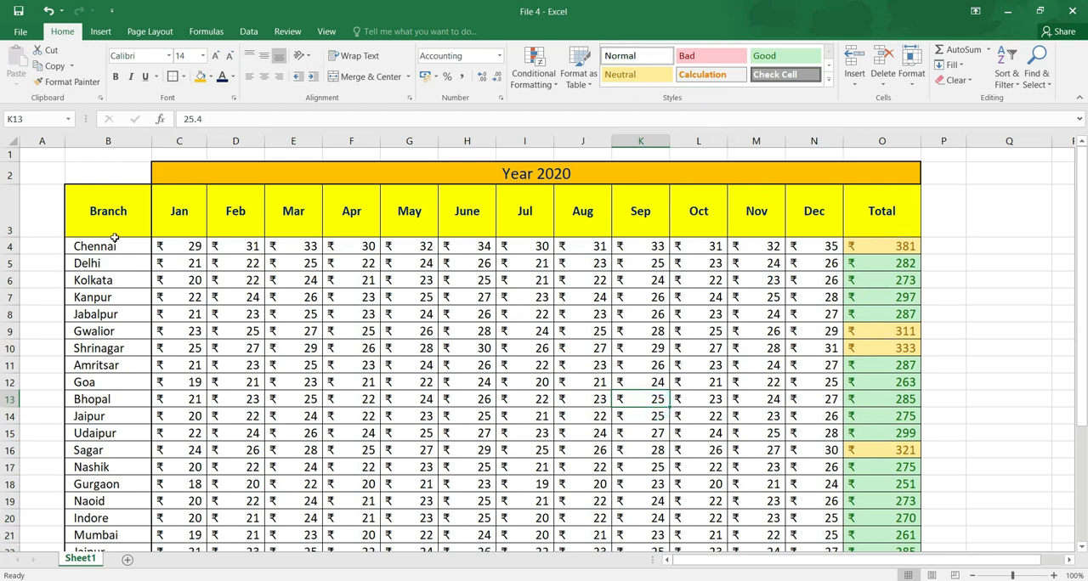
Try the Neutral and Check Cell styles on the branch rows B4:N26, and undo them.
drag(112, 249, 821, 530)
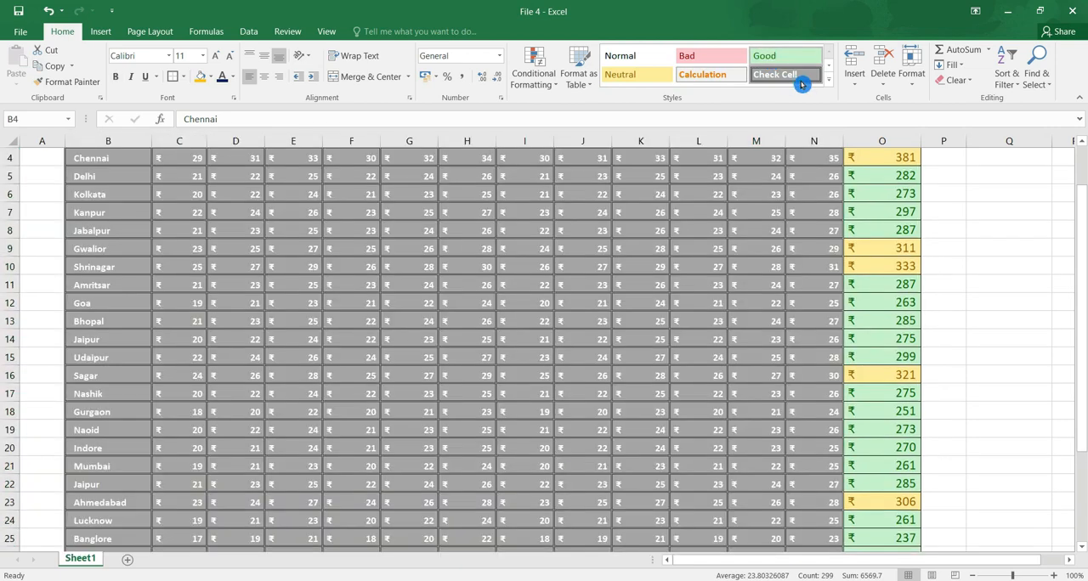
click(802, 83)
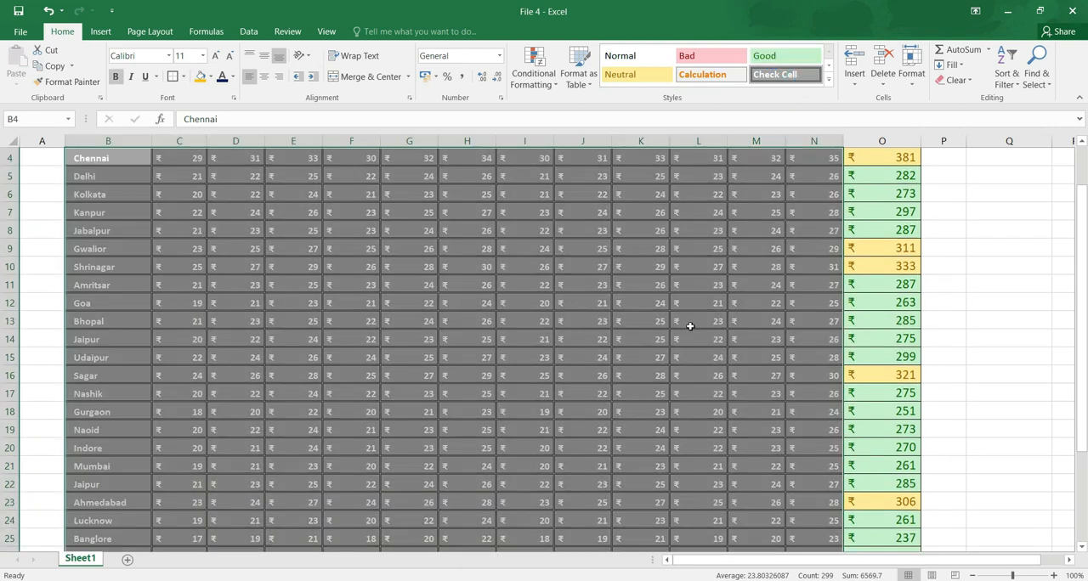
key(ctrl+z)
key(ctrl+z)
key(ctrl+z)
key(ctrl+z)
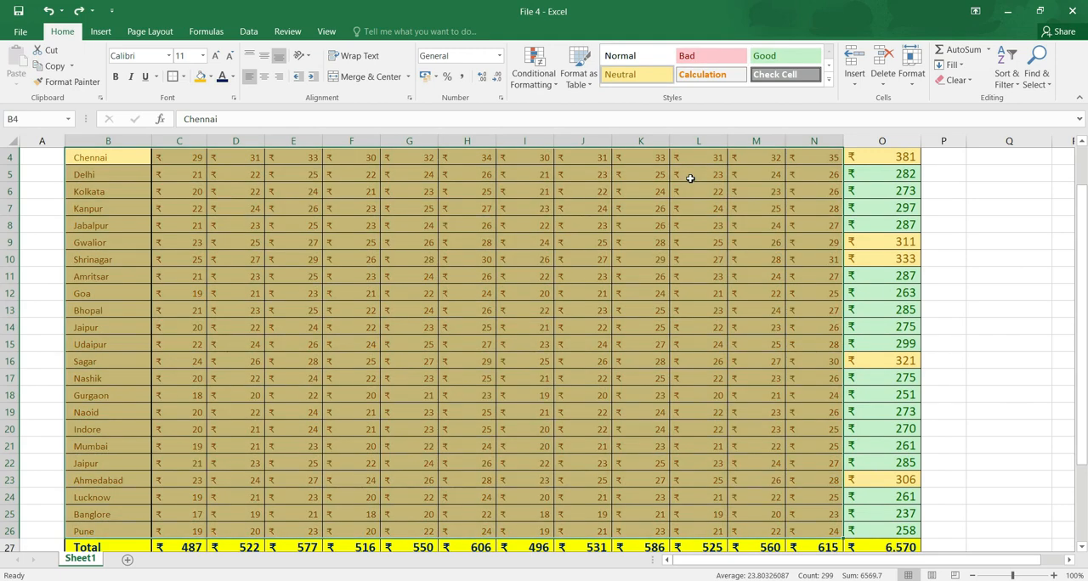
key(ctrl+z)
key(ctrl+z)
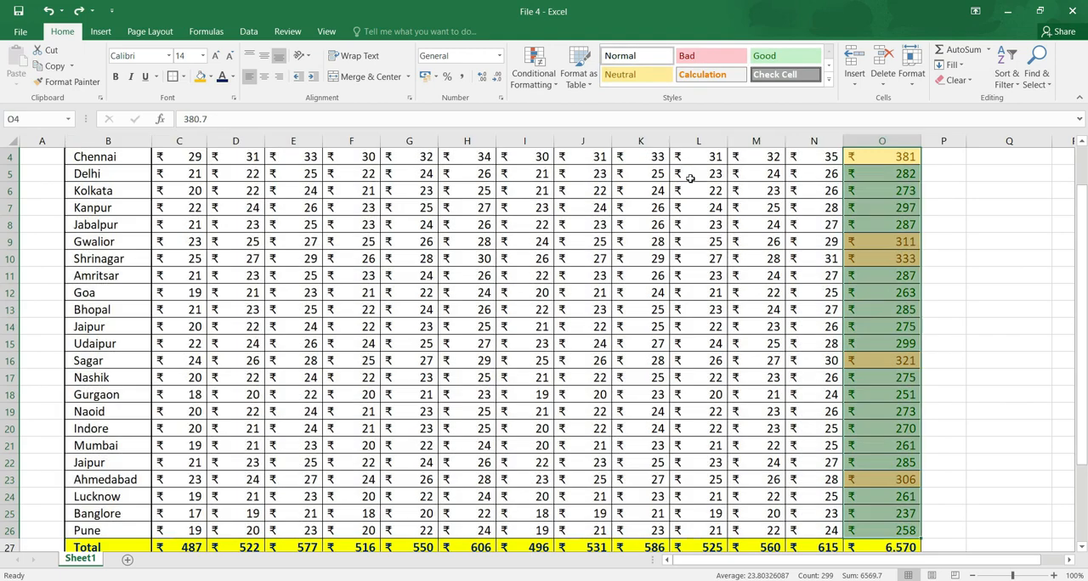
key(ctrl+z)
key(ctrl+y)
drag(1083, 252, 1084, 245)
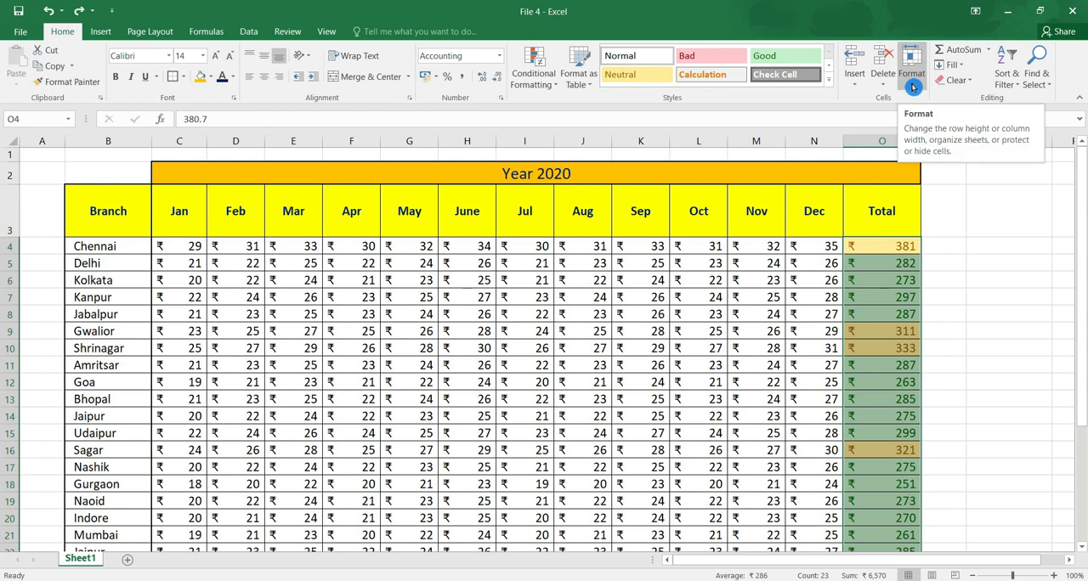
Insert a blank sheet column before the Jan column.
click(185, 268)
click(185, 283)
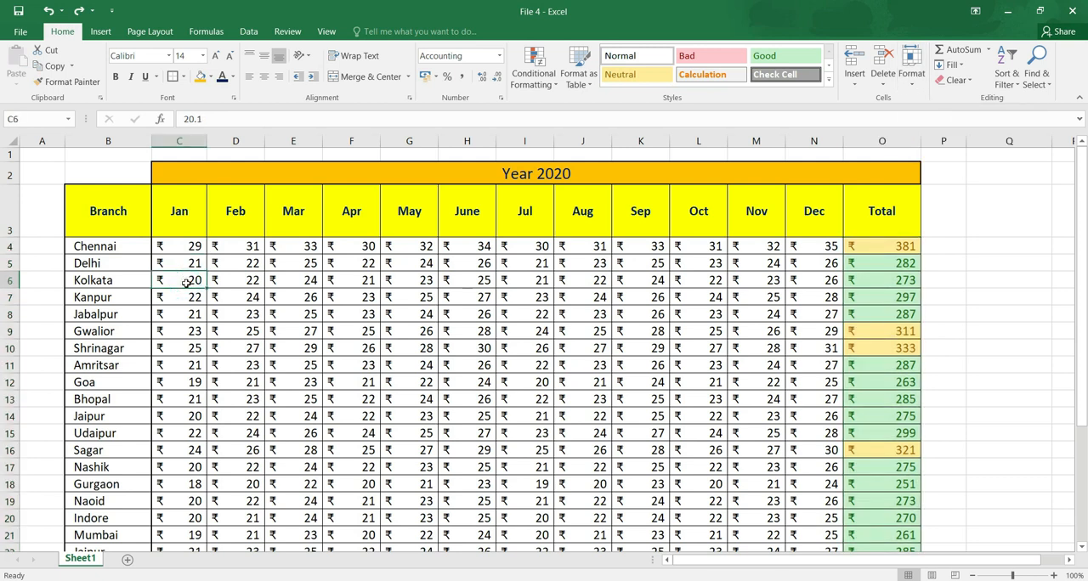
click(180, 141)
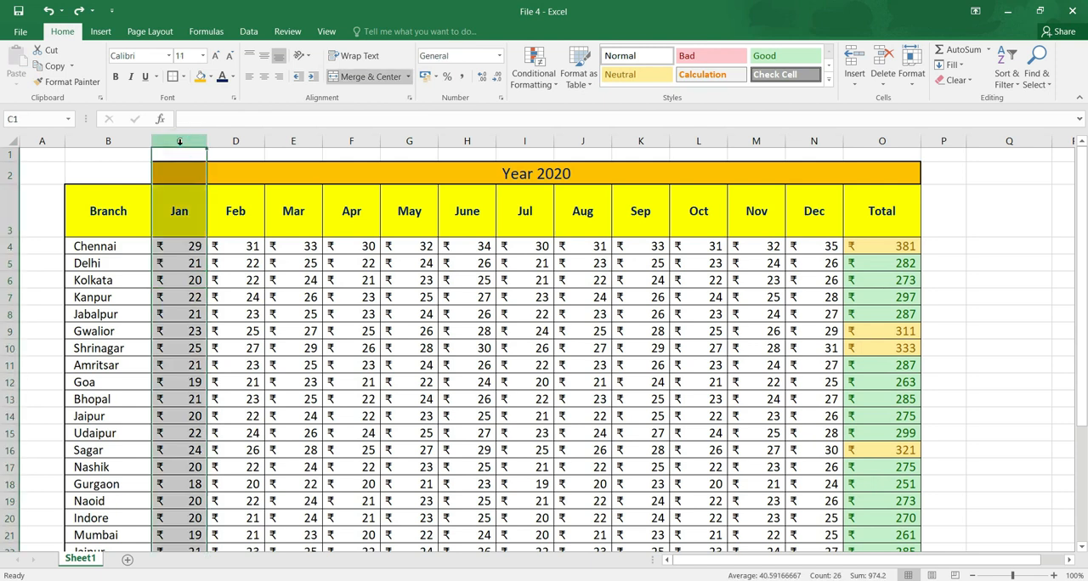
click(855, 78)
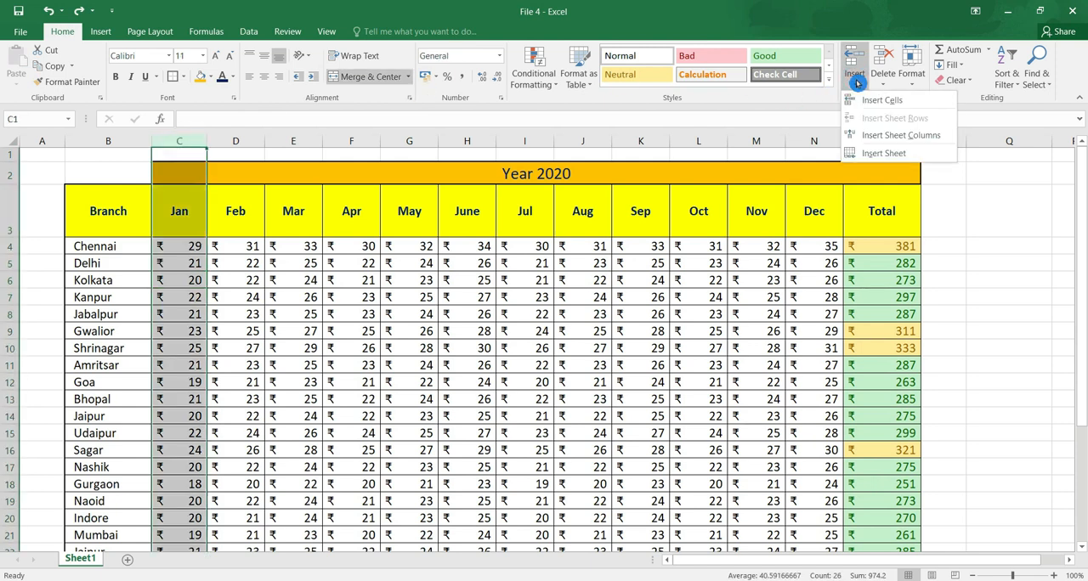
click(946, 143)
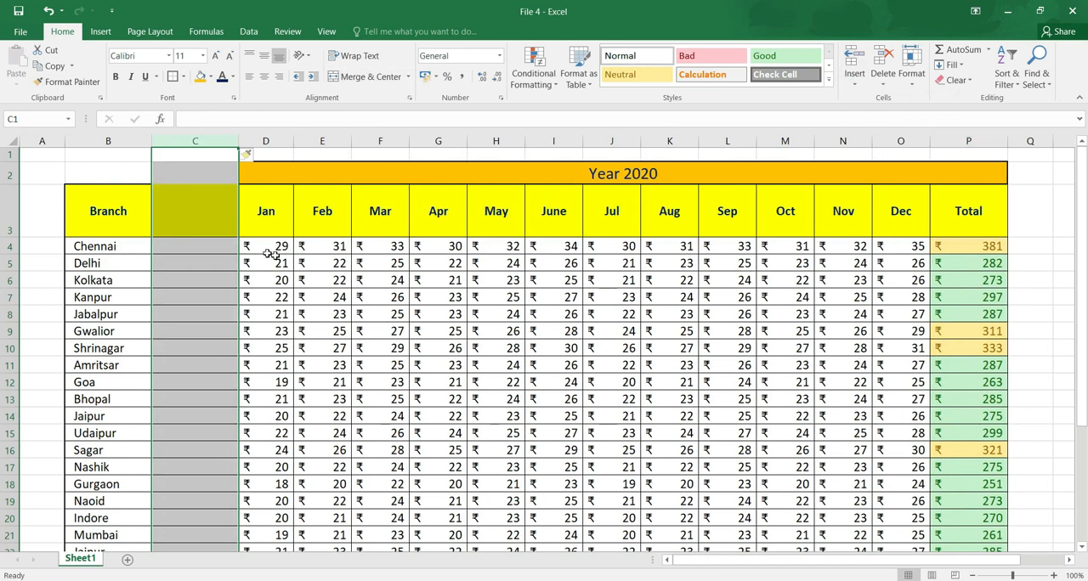
Enter the heading Sales Type in C3 and the value Goods in C4.
click(197, 249)
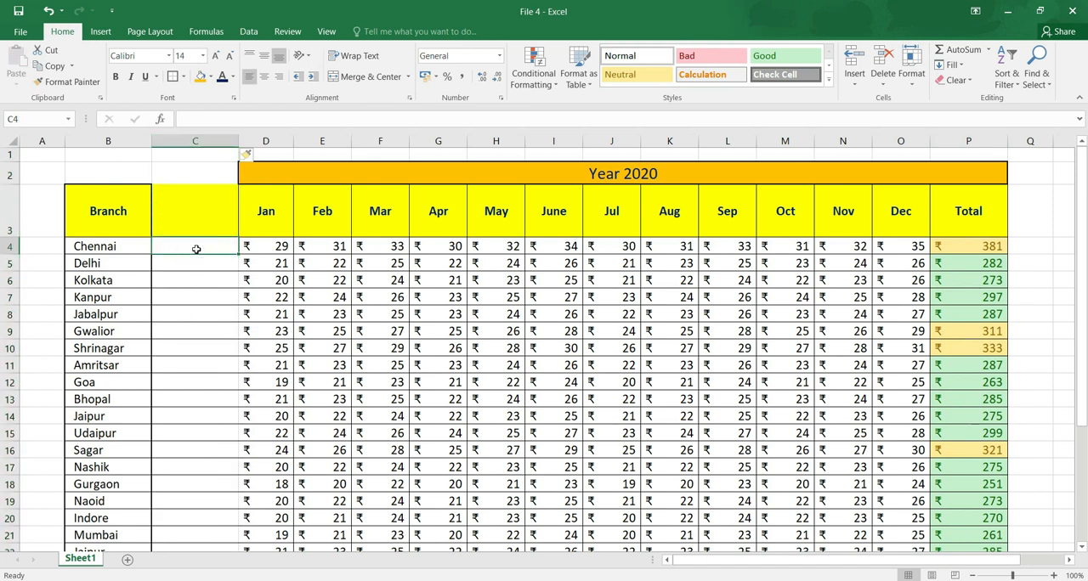
text(Goods)
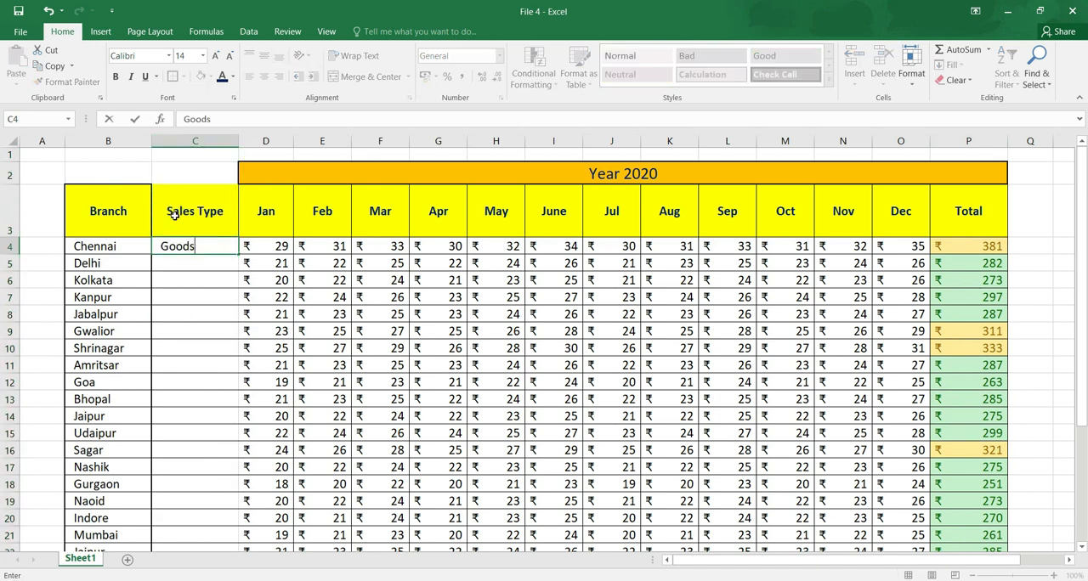
key(Return)
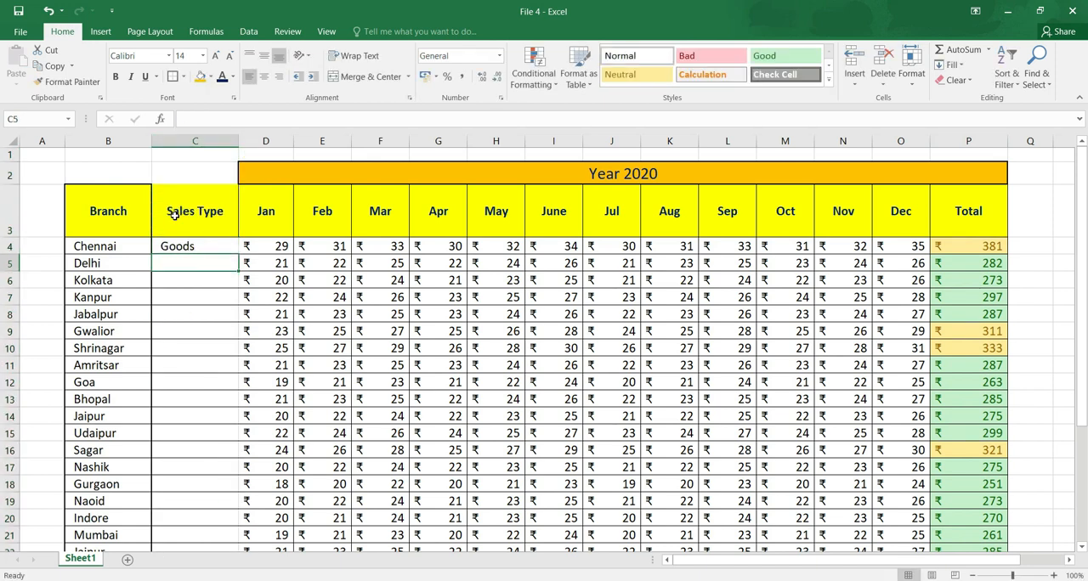
Copy Goods from C4 down the Sales Type column through the Pune row, C26.
key(Up)
key(ctrl+c)
key(shift+Down)
key(shift+Down)
key(shift+Down)
key(shift+Down)
key(shift+Down)
key(shift+Down)
key(shift+Down)
key(shift+Down)
key(shift+Down)
key(shift+Down)
key(shift+Down)
key(shift+Down)
key(shift+Down)
key(shift+Down)
key(shift+Down)
key(shift+Down)
key(shift+Down)
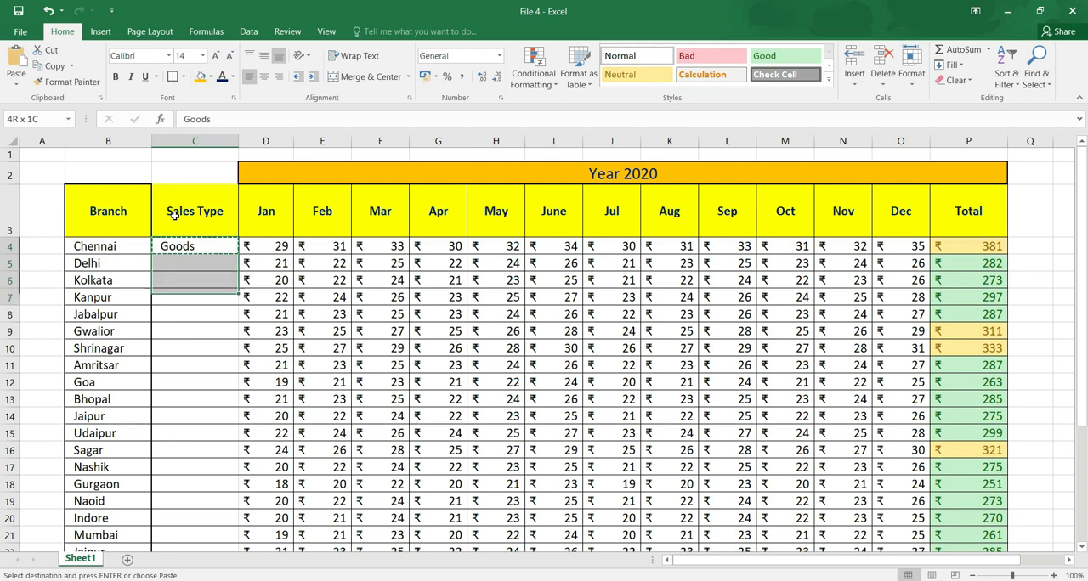
key(shift+Down)
key(shift+Down)
key(shift+Down)
key(shift+Down)
key(shift+Down)
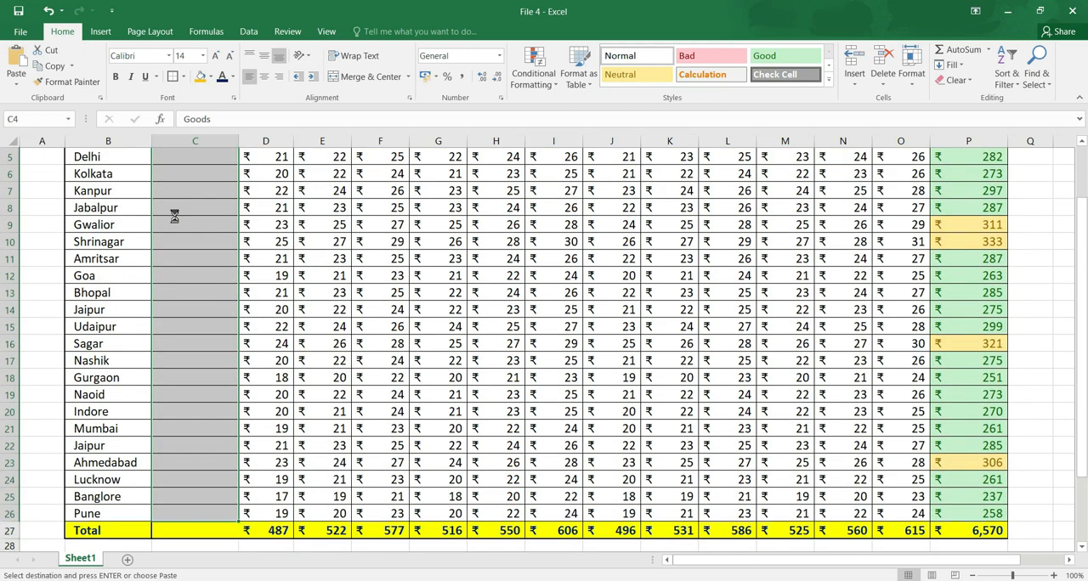
key(Return)
key(Up)
key(Up)
key(Up)
drag(122, 211, 261, 250)
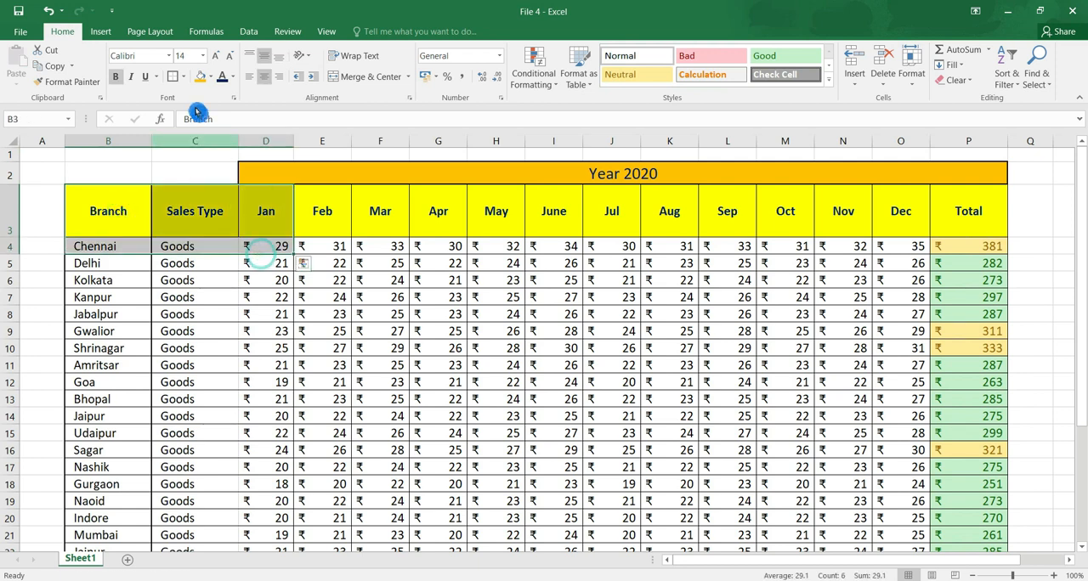
click(851, 217)
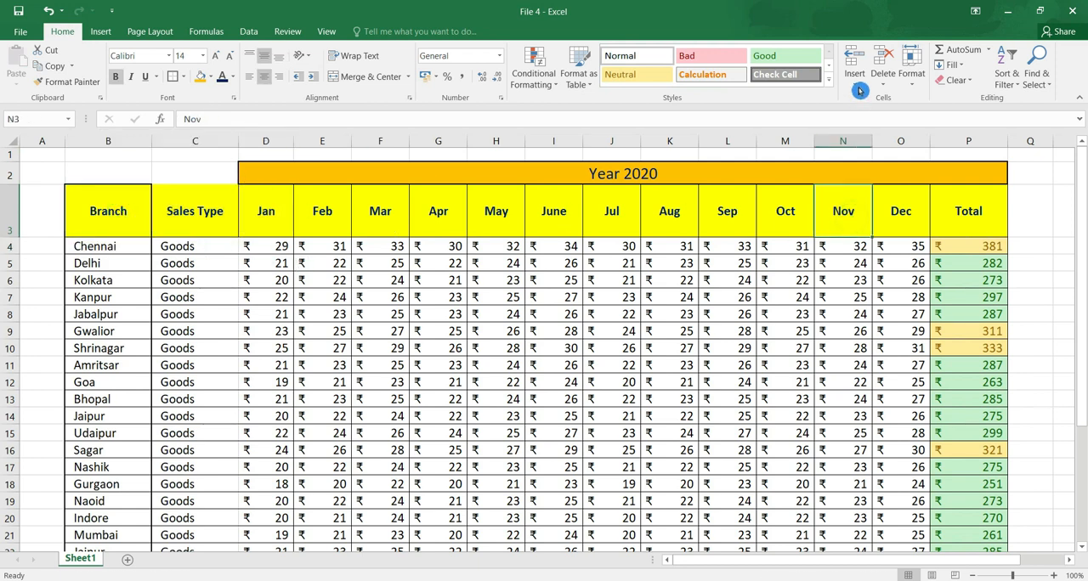
click(854, 76)
click(943, 125)
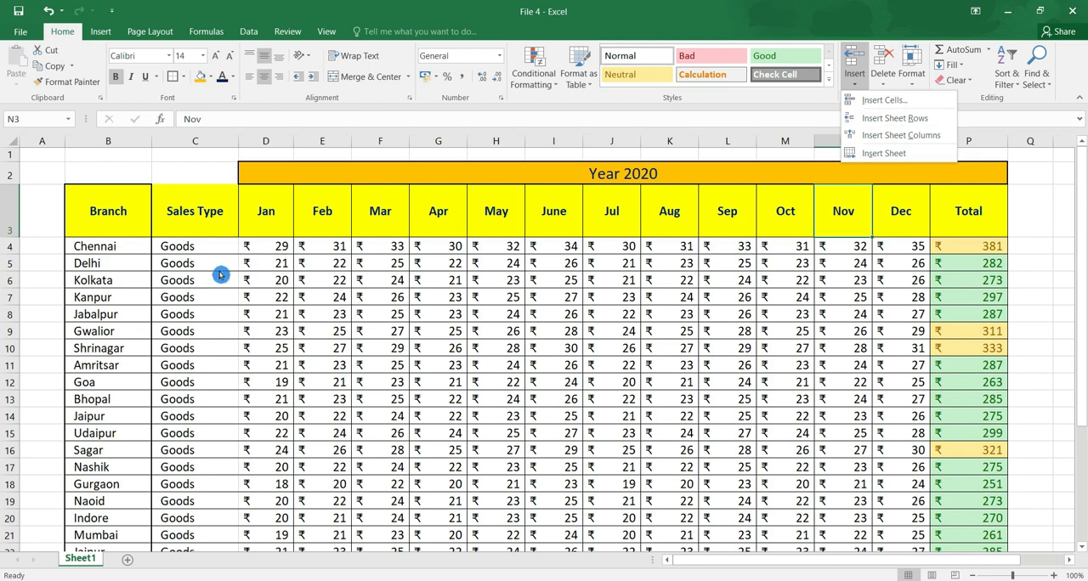
click(206, 239)
click(208, 244)
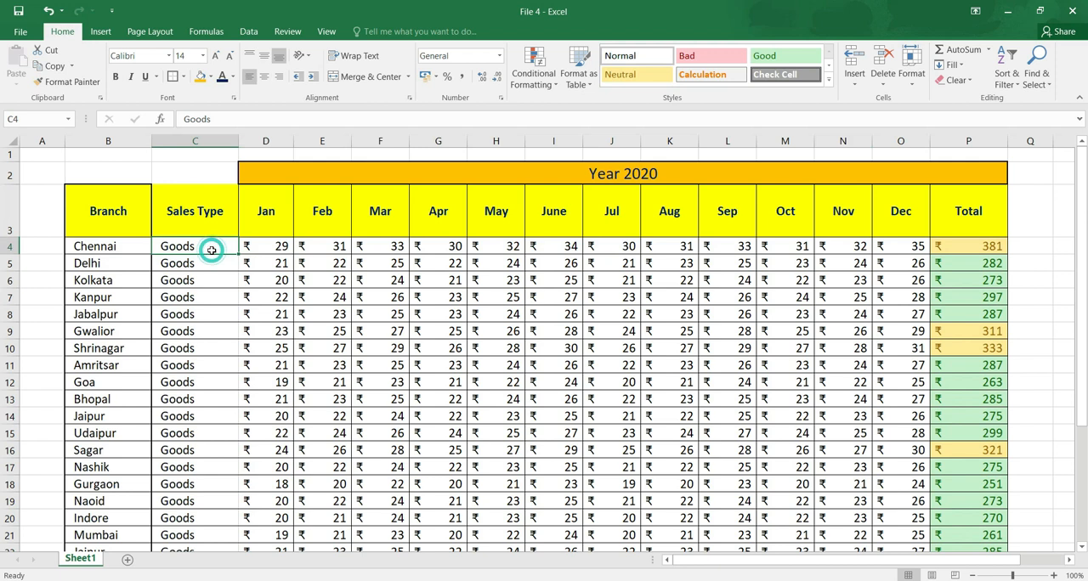
Try inserting a single blank cell at B5 with the Shift cells down option, and undo it.
click(97, 263)
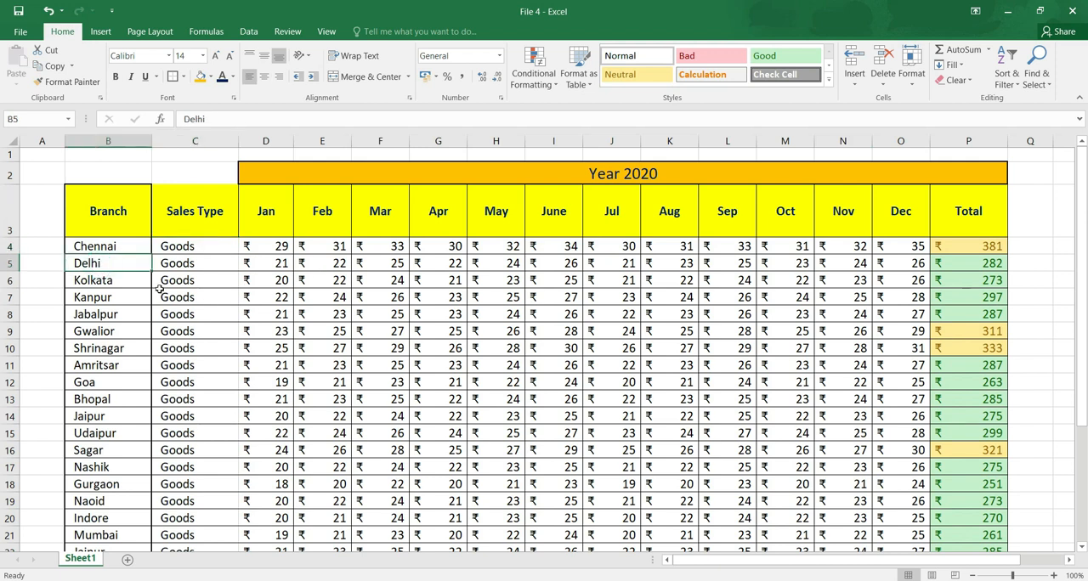
click(854, 80)
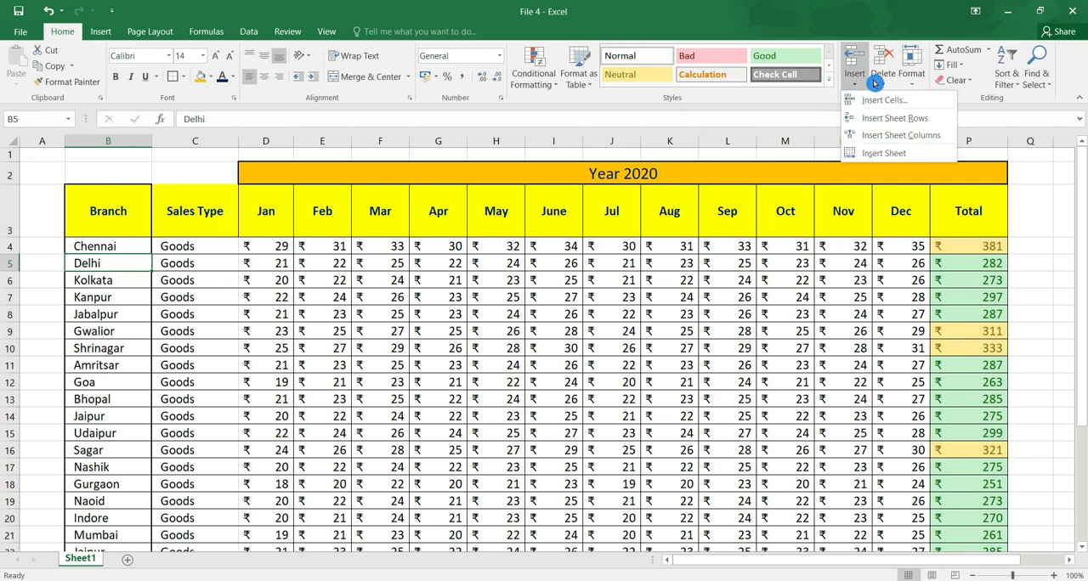
click(916, 102)
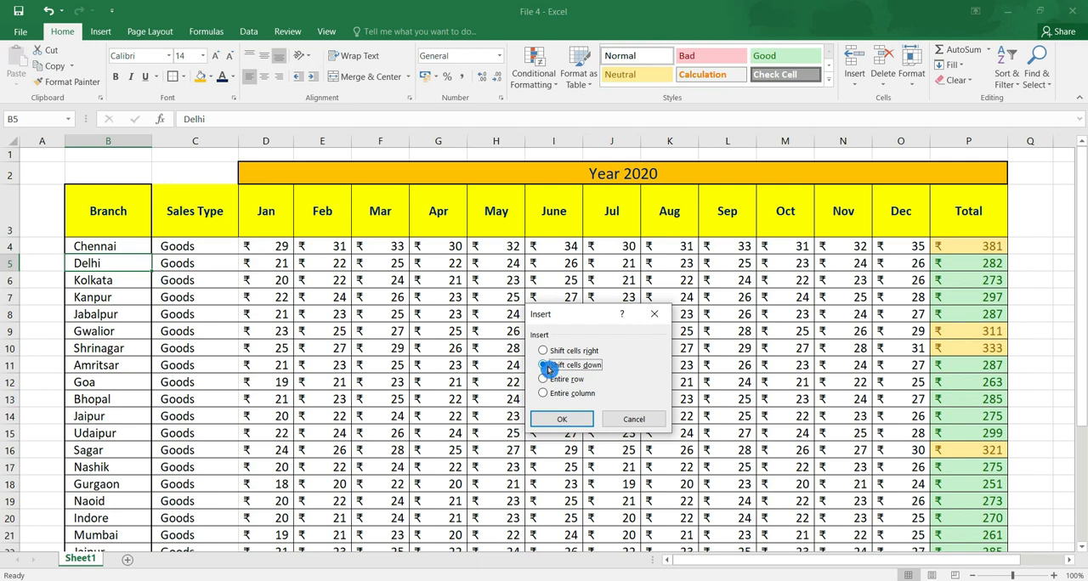
click(561, 419)
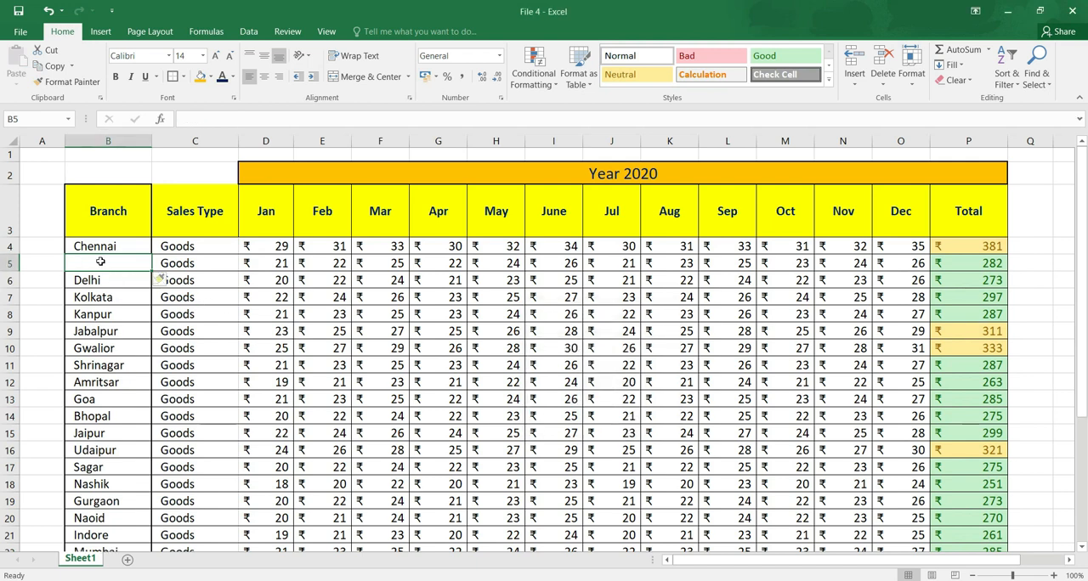
drag(108, 282, 108, 355)
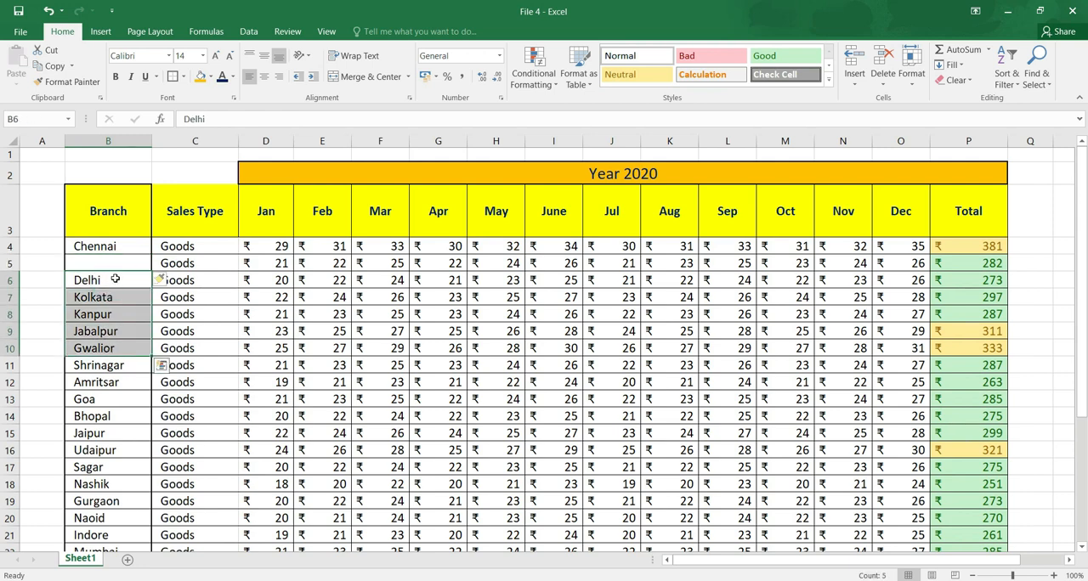
mouse_move(1084, 223)
mouse_down()
mouse_move(1084, 293)
mouse_move(1084, 232)
mouse_up()
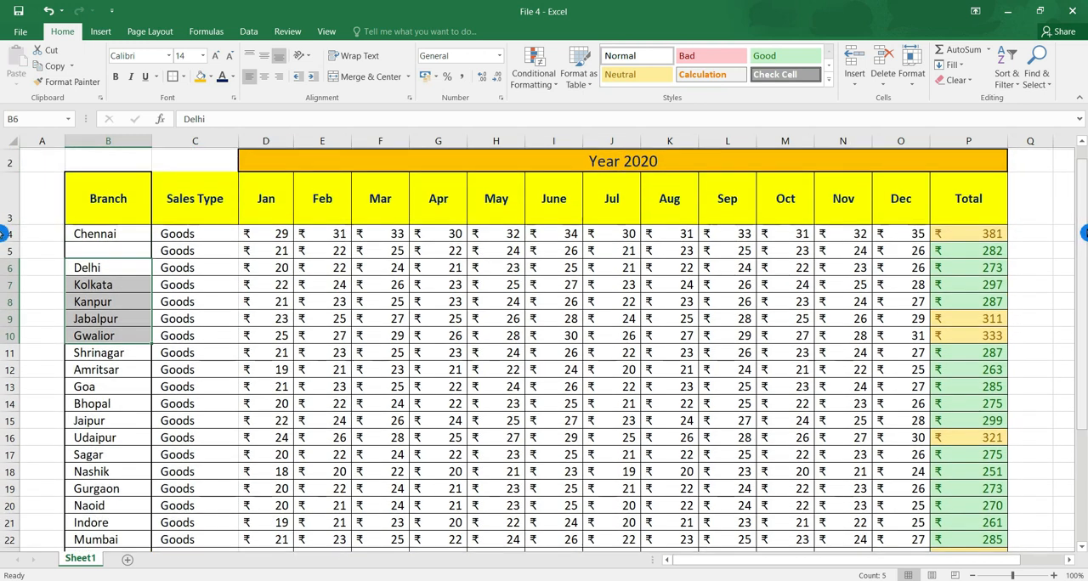
key(ctrl+z)
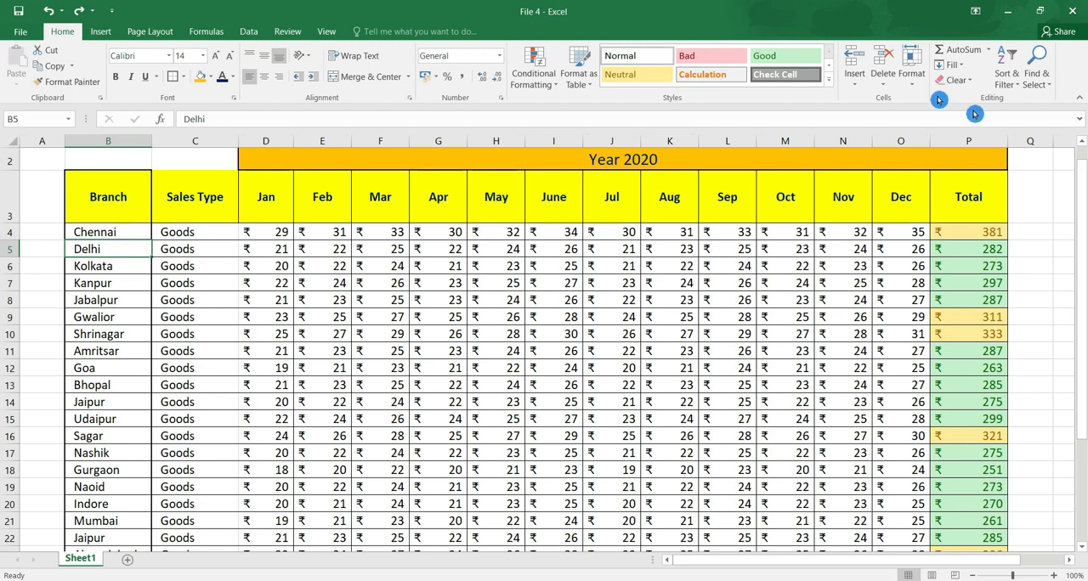
Insert a blank sheet row above the Jabalpur row at row 8.
click(858, 92)
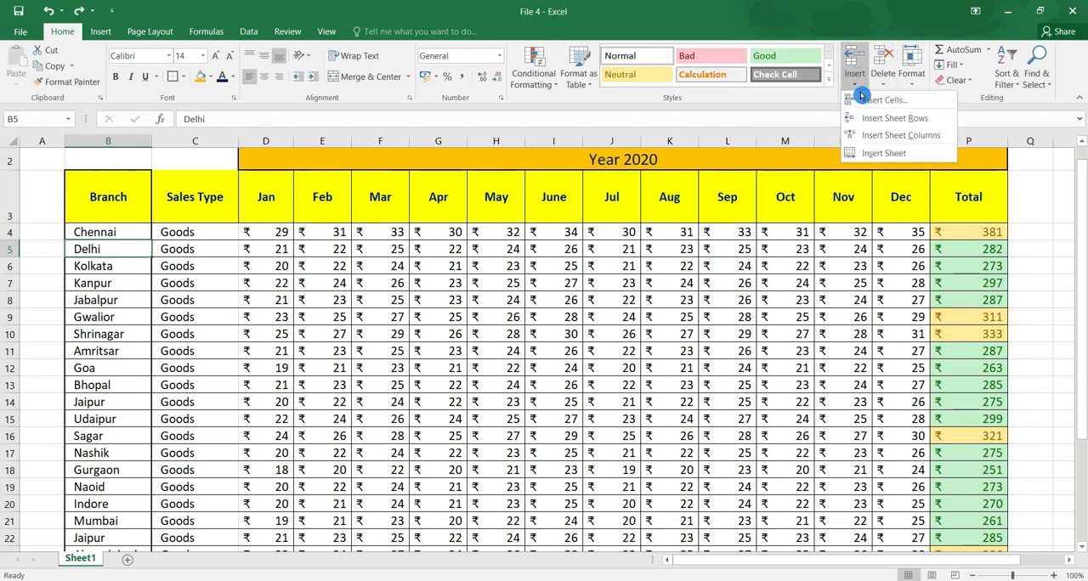
click(11, 299)
click(11, 299)
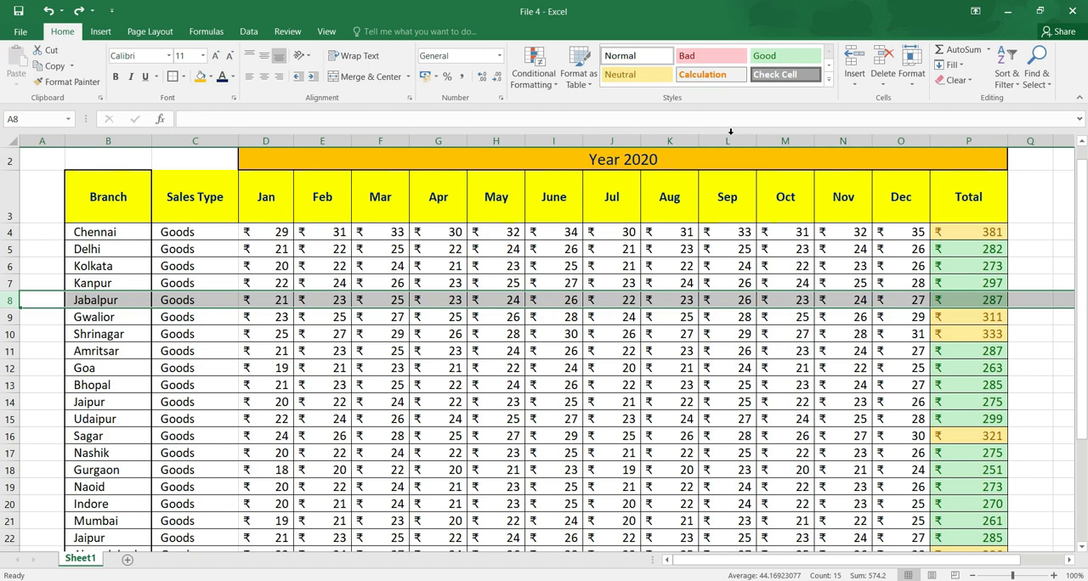
click(854, 64)
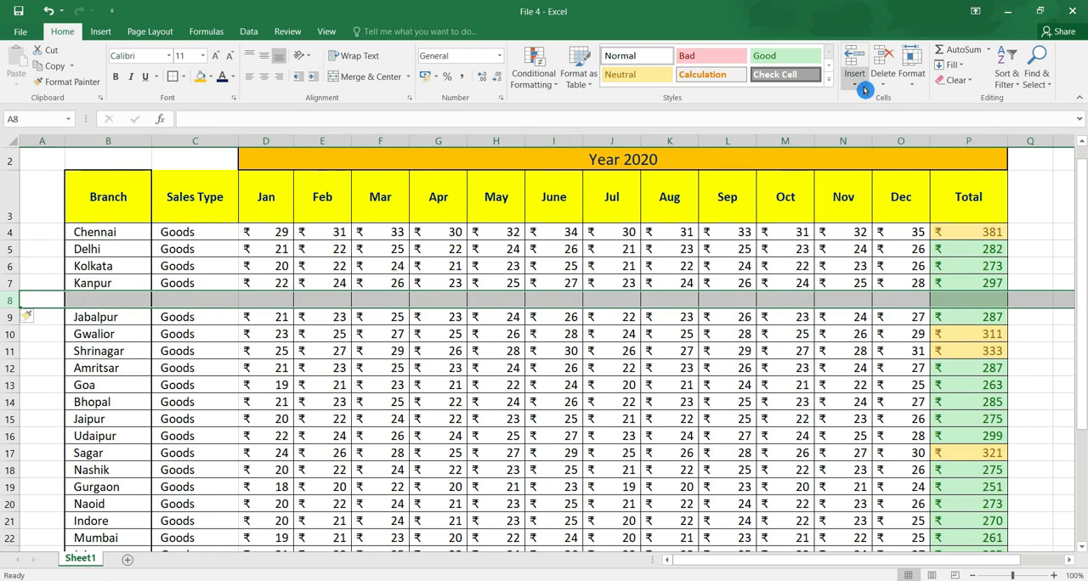
key(ctrl+z)
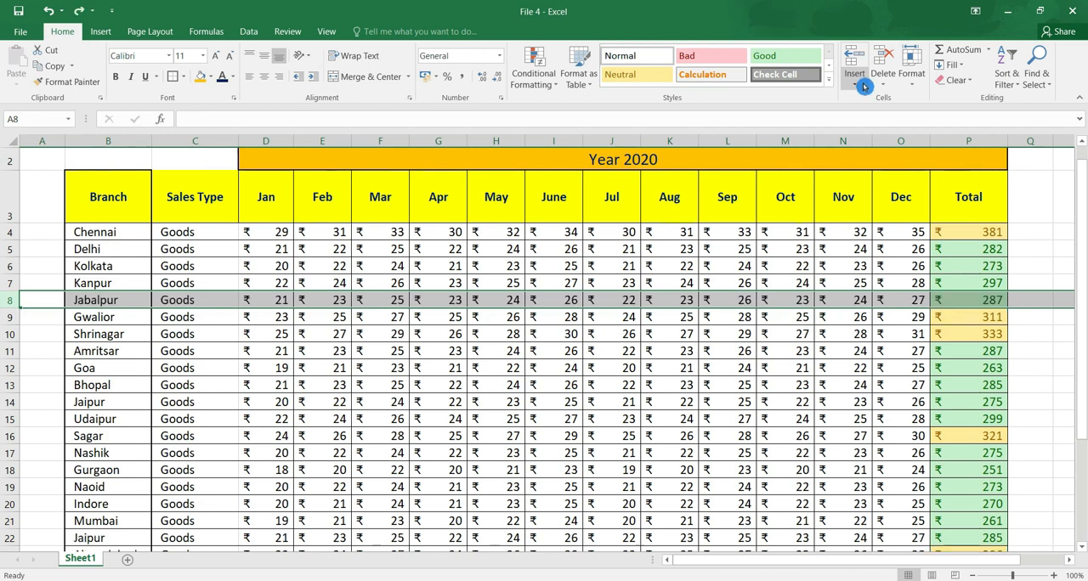
click(855, 78)
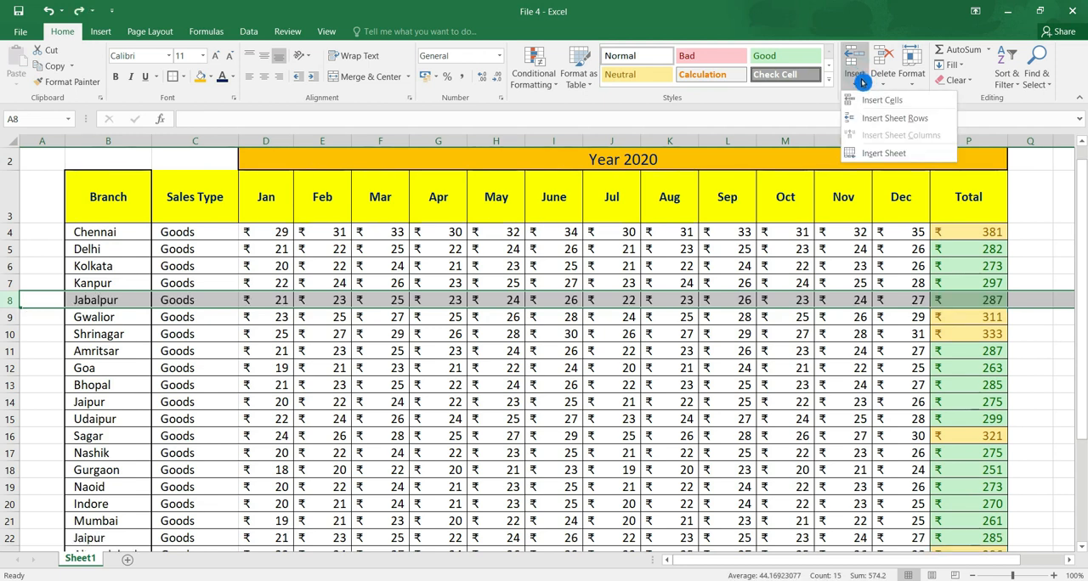
click(931, 123)
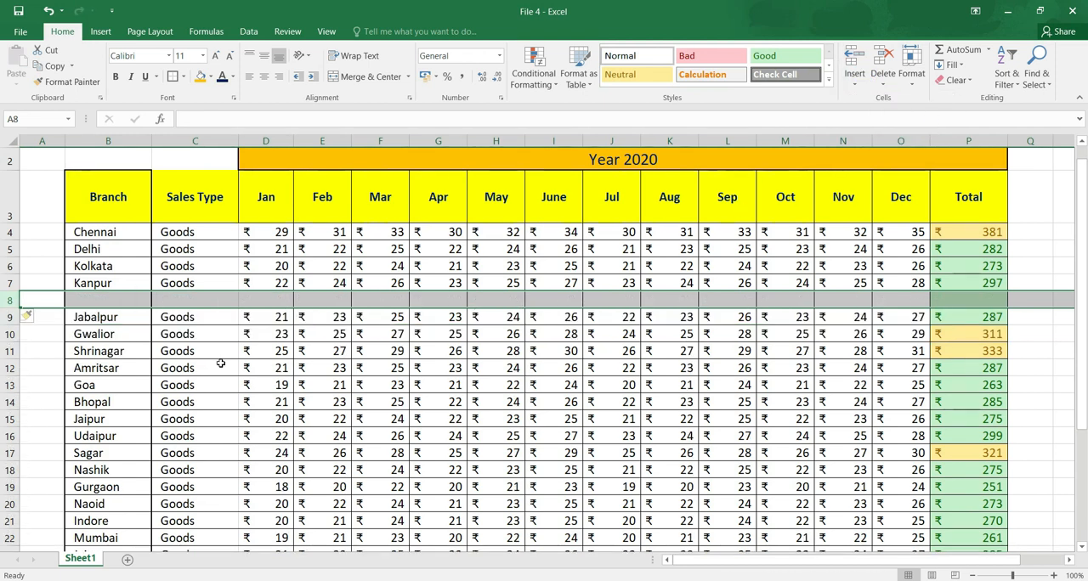
Undo the blank row insertion above the Jabalpur row.
drag(109, 300, 836, 265)
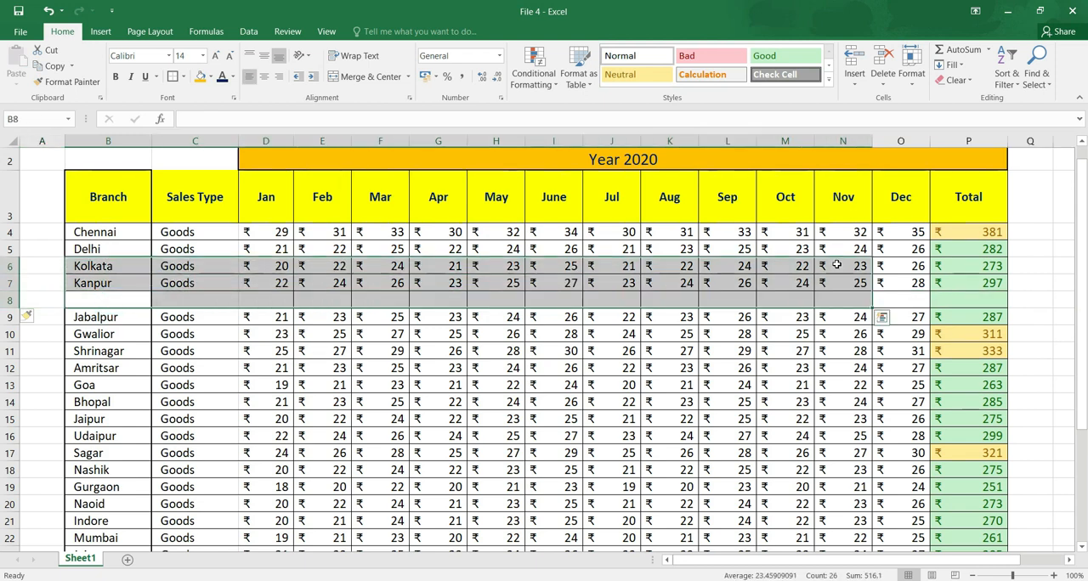
key(ctrl+z)
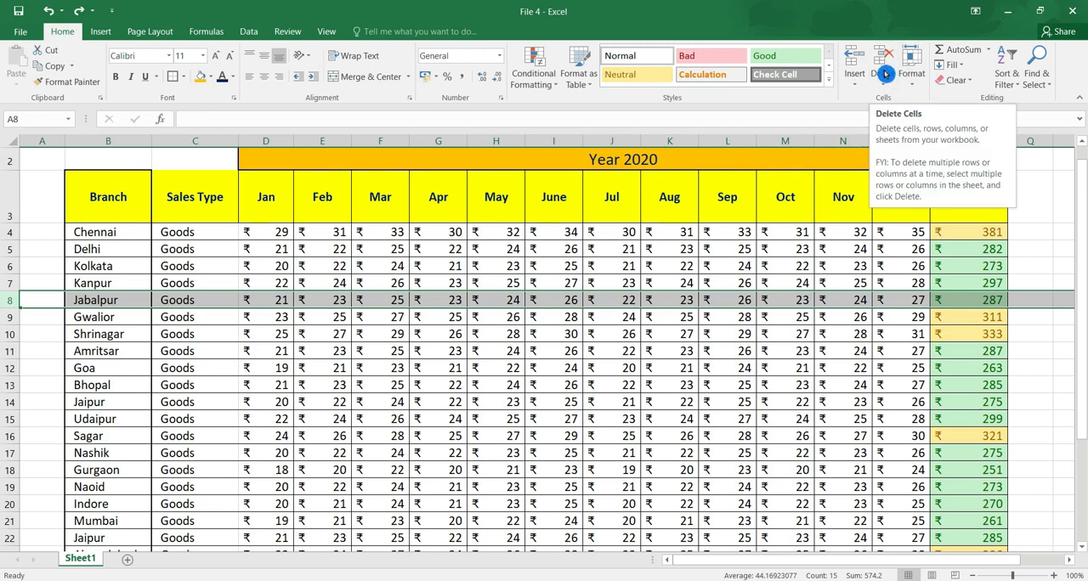
Try deleting the whole Sales Type column from the sheet, and undo the deletion.
click(198, 140)
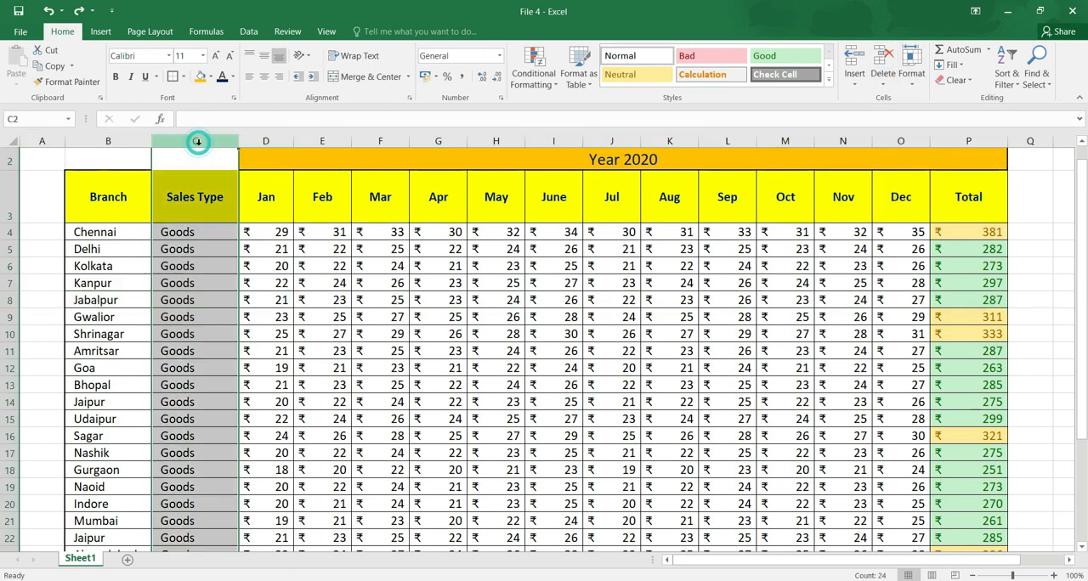
click(892, 62)
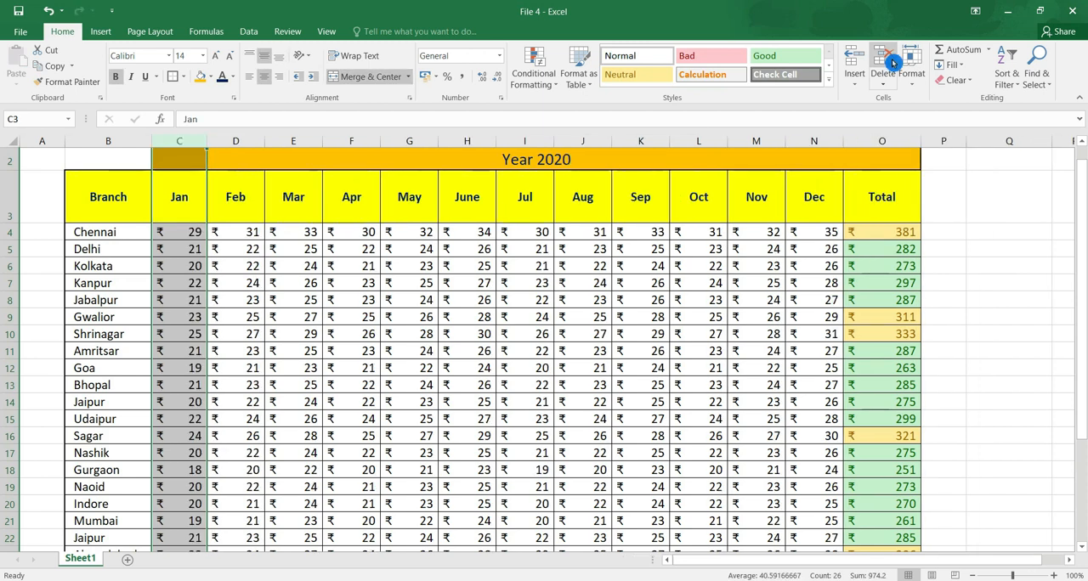
key(ctrl+z)
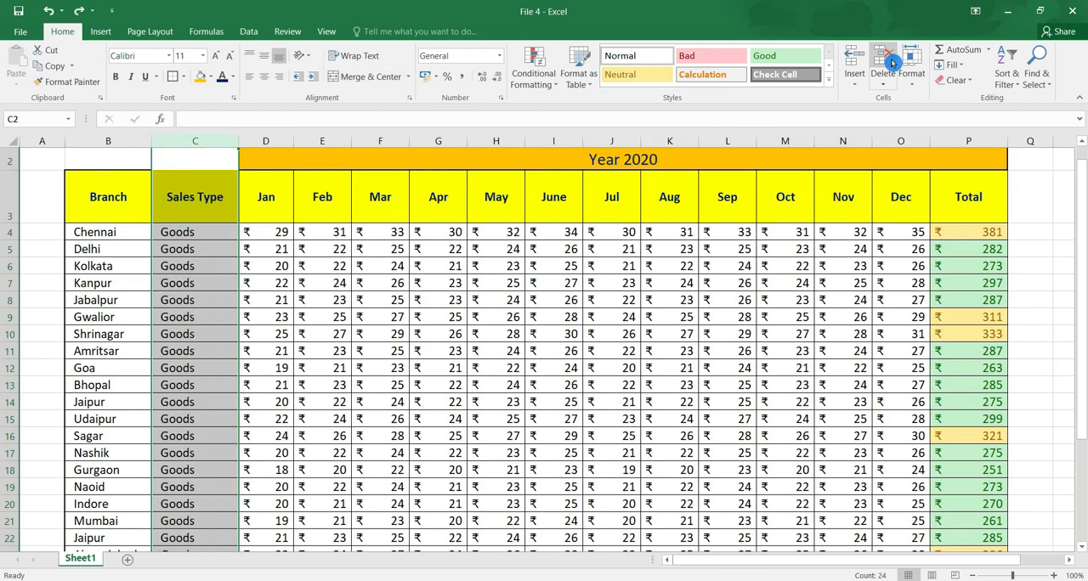
click(889, 80)
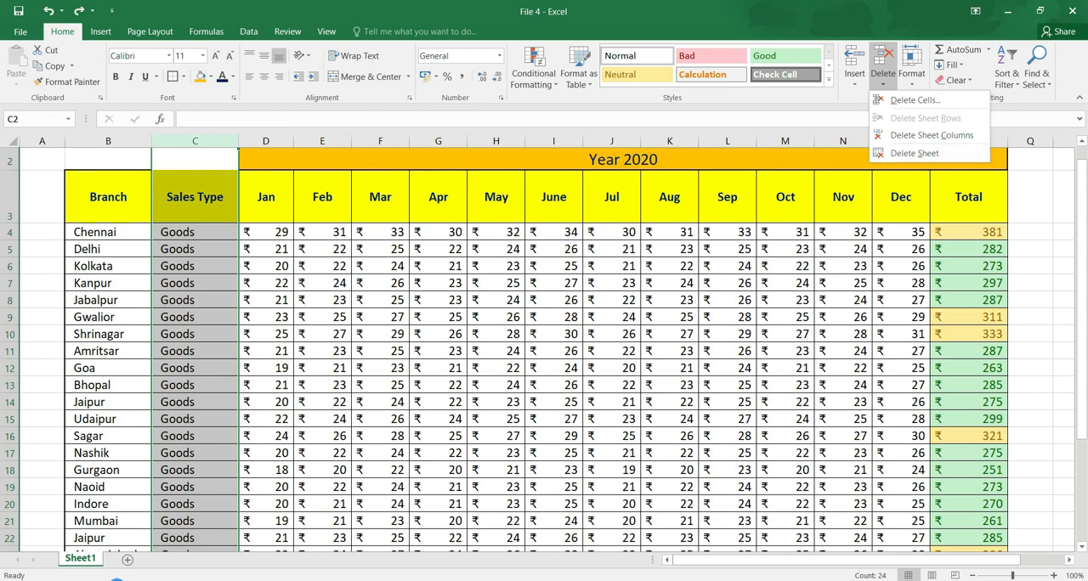
click(919, 242)
click(919, 81)
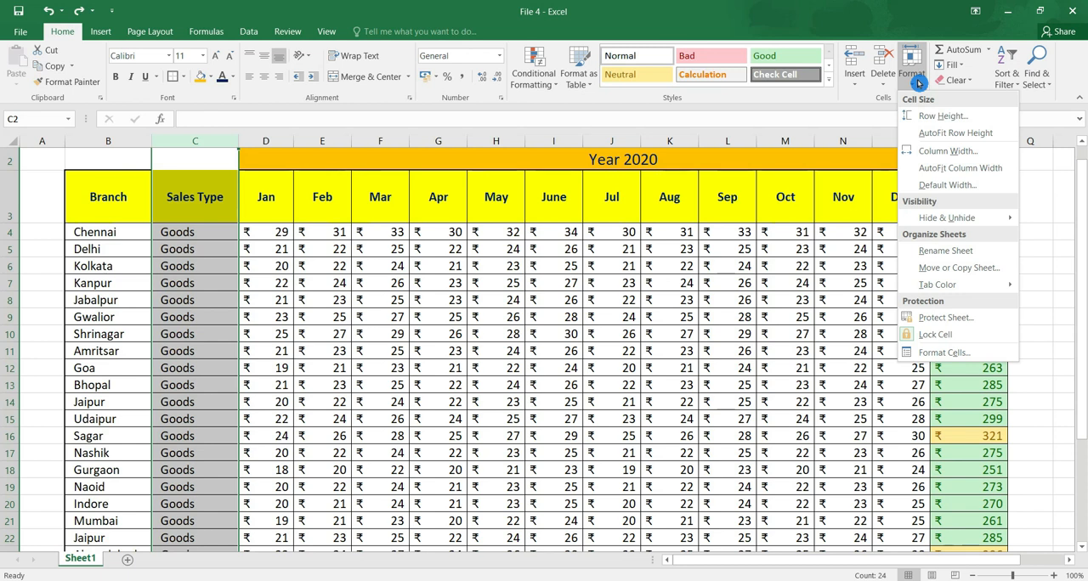
click(918, 82)
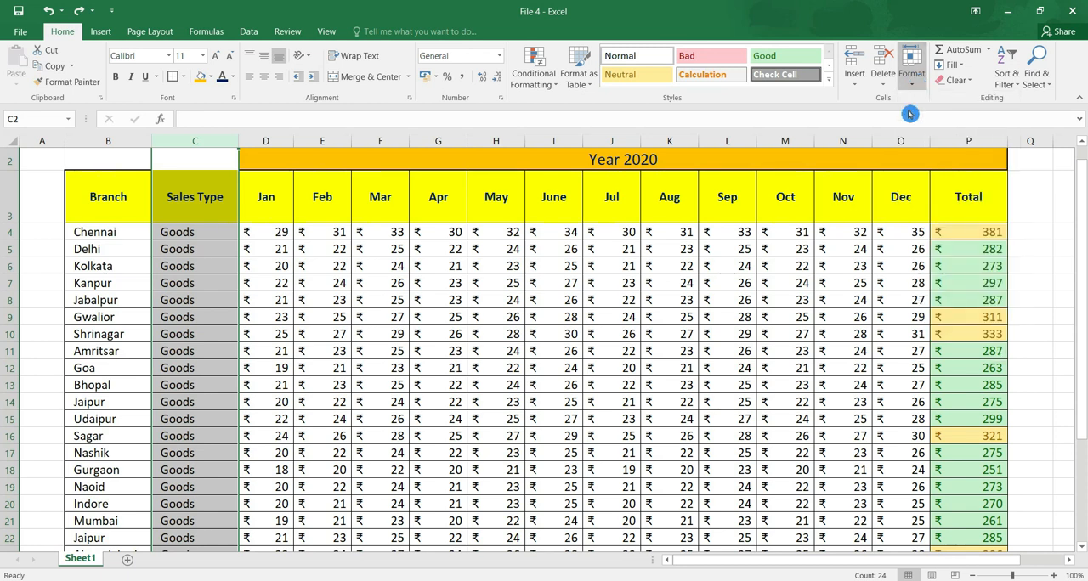
Set the height of the heading row, row 3, to 75.
click(74, 208)
click(12, 206)
mouse_move(16, 223)
mouse_down()
mouse_move(12, 202)
mouse_move(12, 264)
mouse_move(5, 221)
mouse_up()
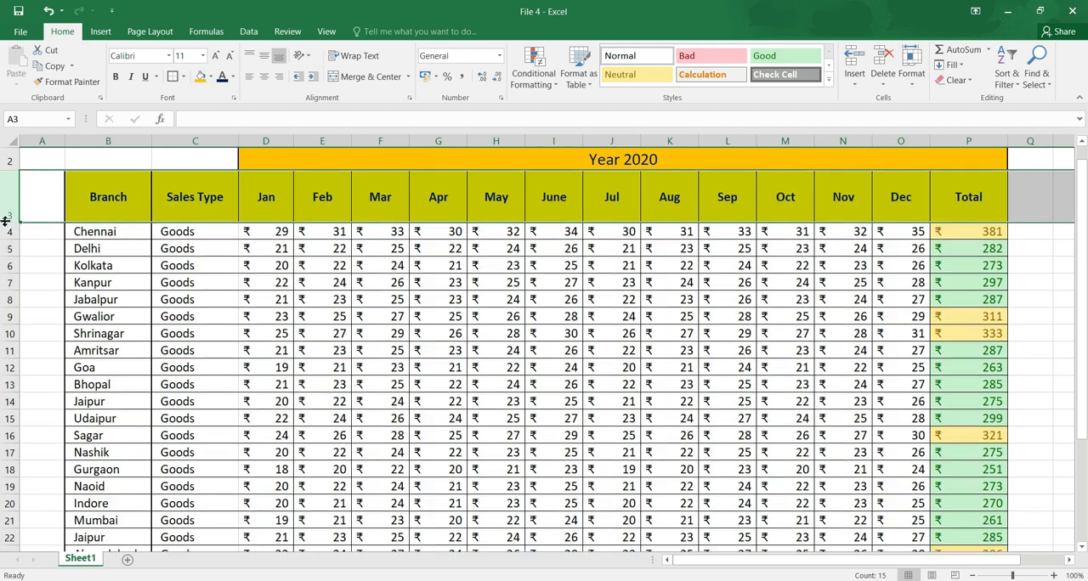
click(793, 209)
click(914, 85)
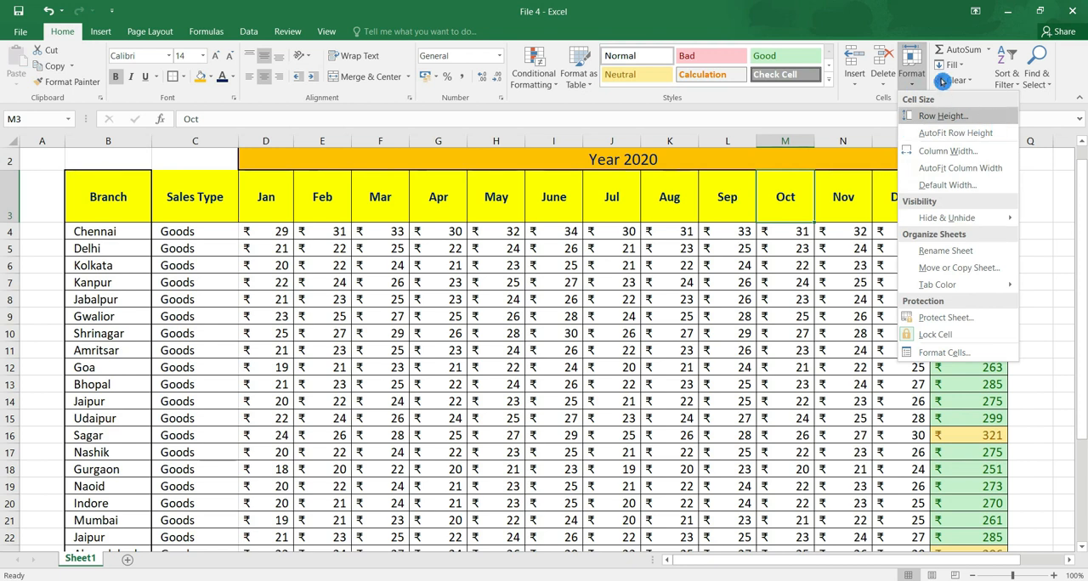
click(982, 121)
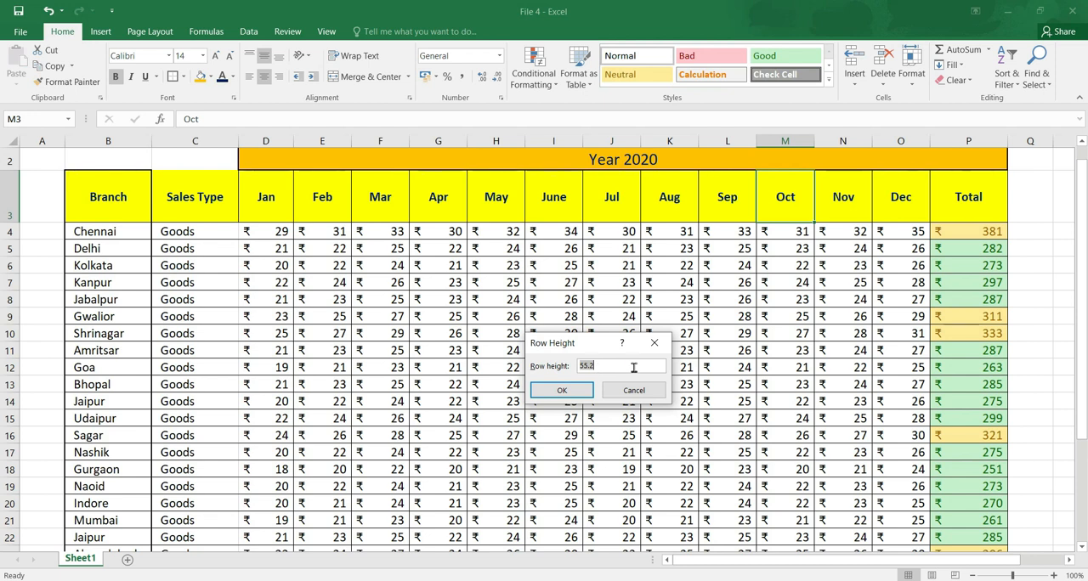
text(75)
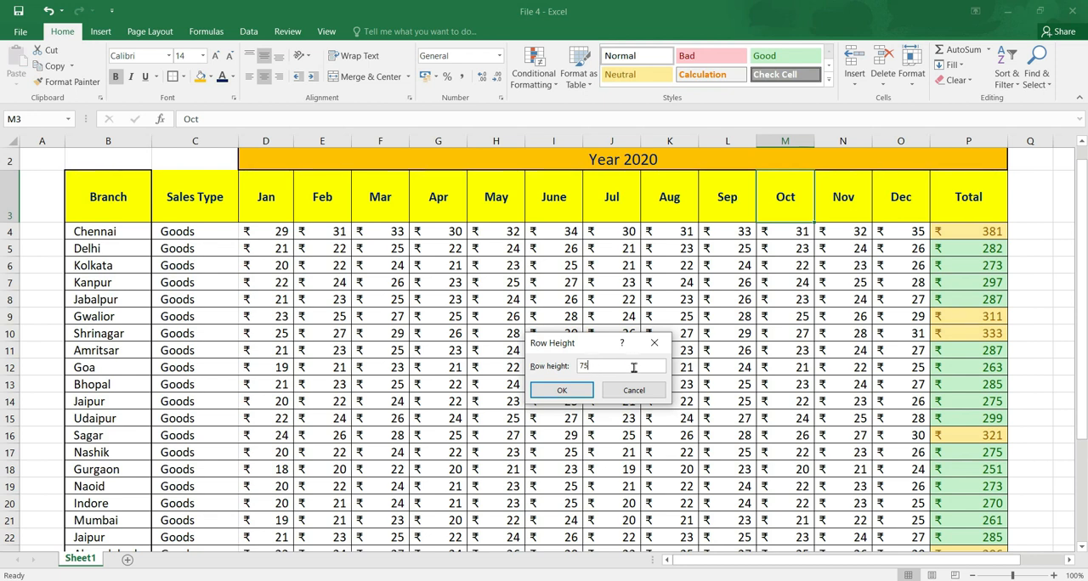
key(Return)
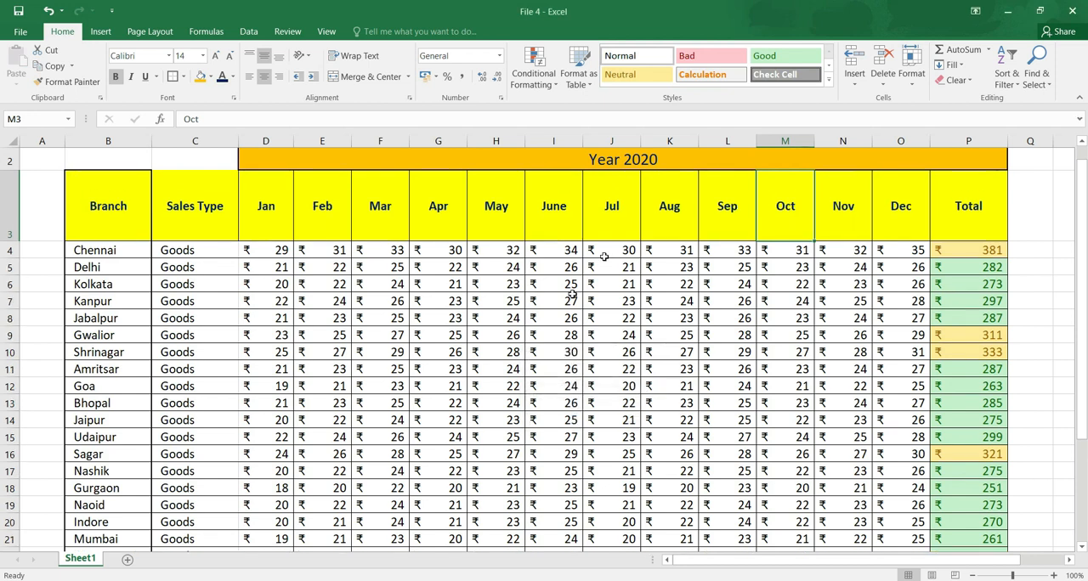
AutoFit the height of the heading row, row 3, to its contents.
click(918, 87)
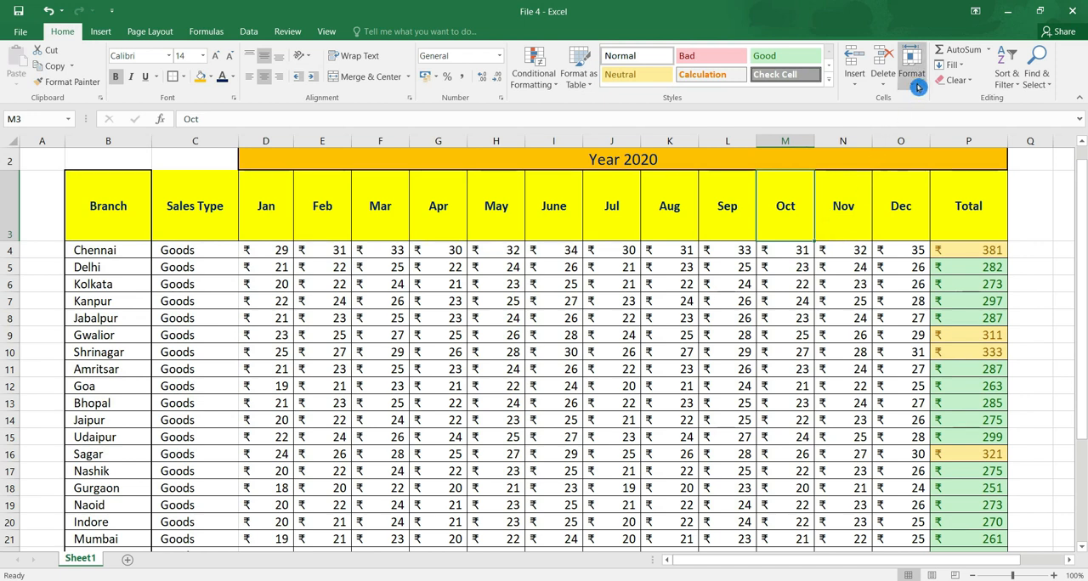
click(918, 87)
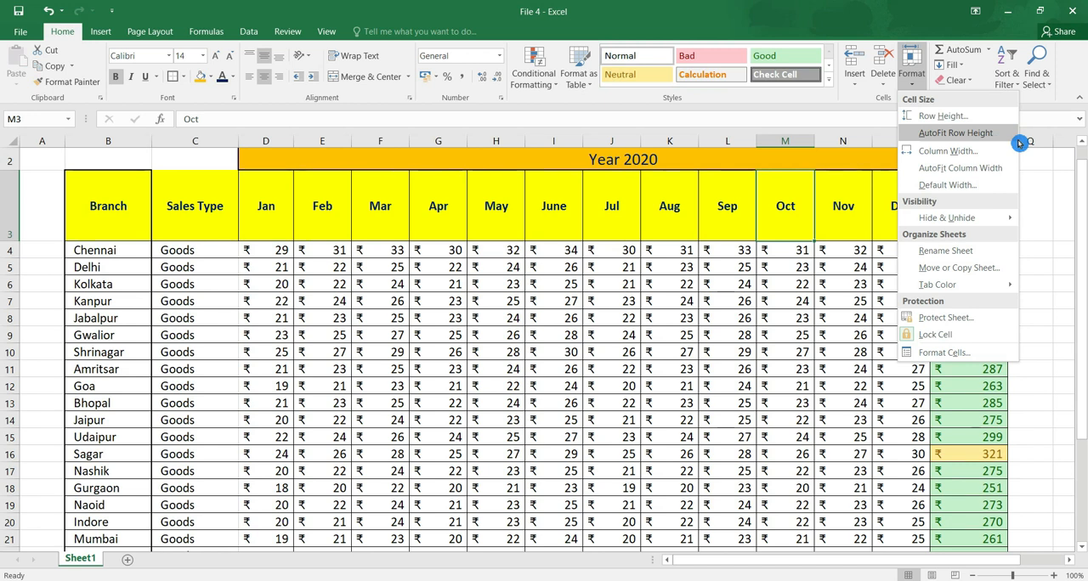
click(998, 139)
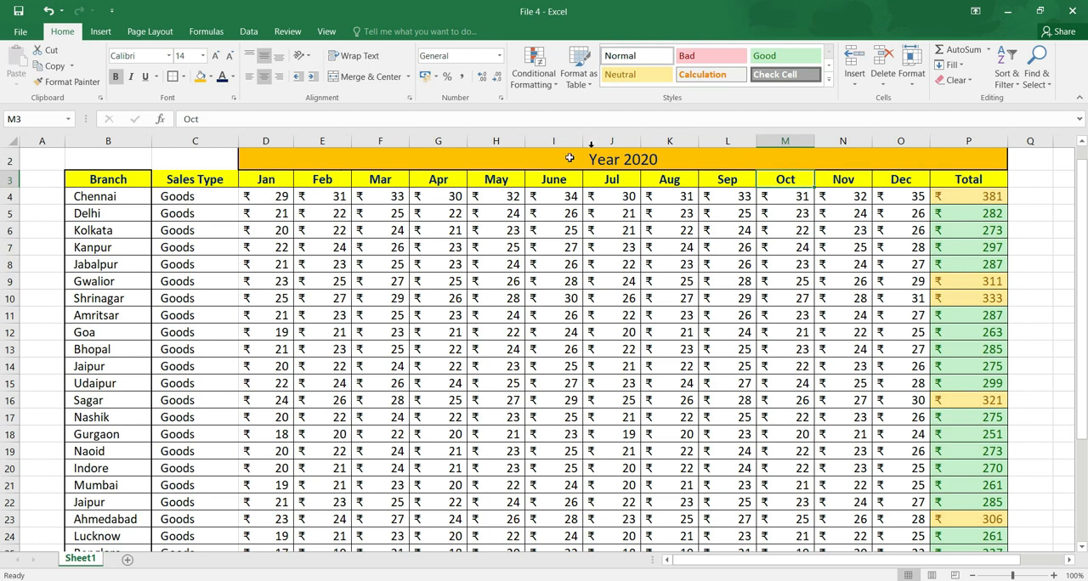
Try a column width of 20 on the Oct column, and undo the change.
click(911, 73)
click(955, 117)
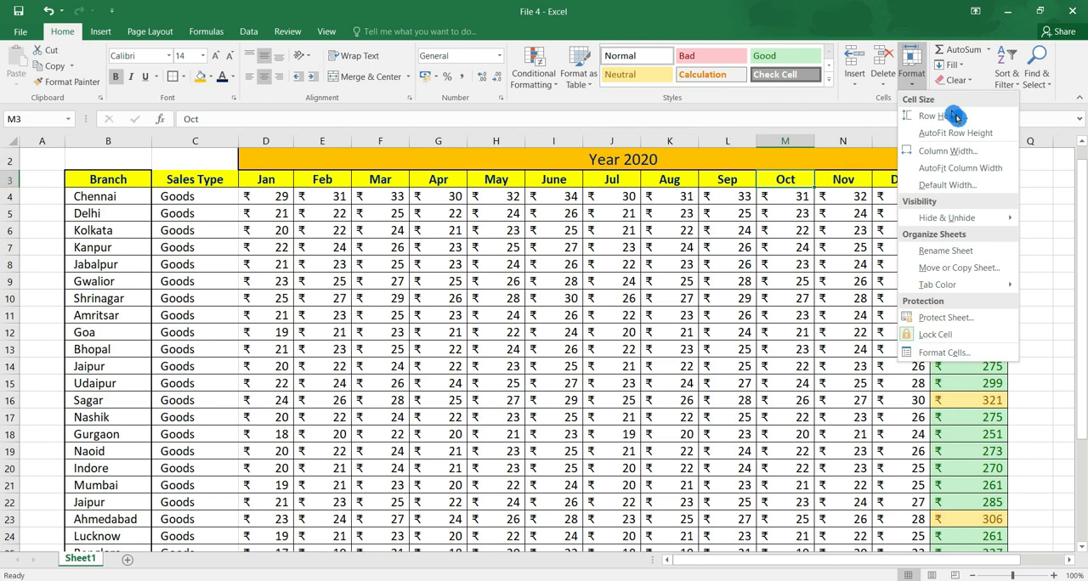
click(990, 160)
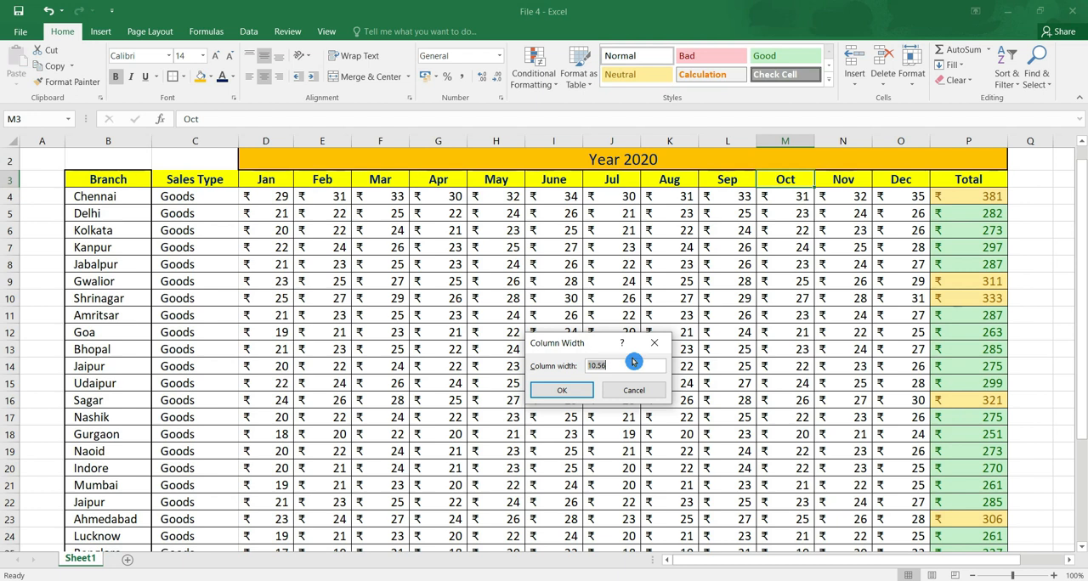
text(20)
key(Return)
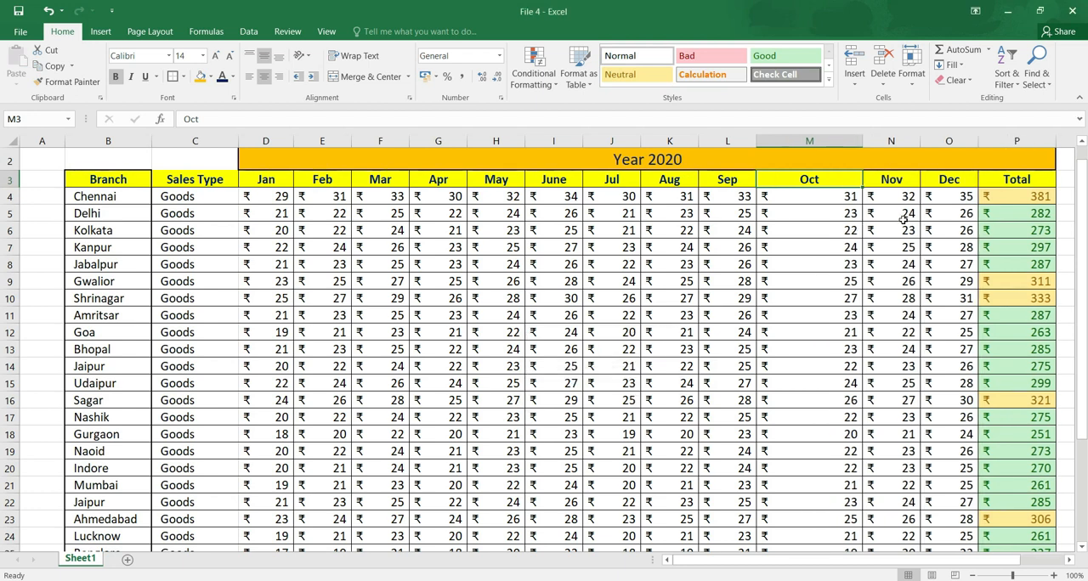
mouse_move(832, 176)
mouse_down()
mouse_move(837, 191)
mouse_move(851, 183)
mouse_up()
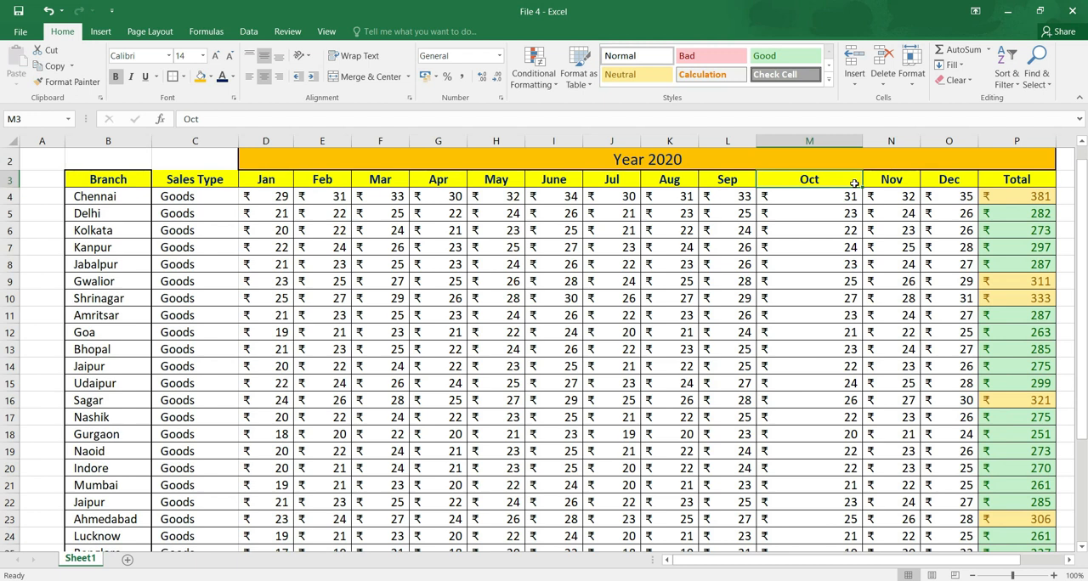
key(ctrl+z)
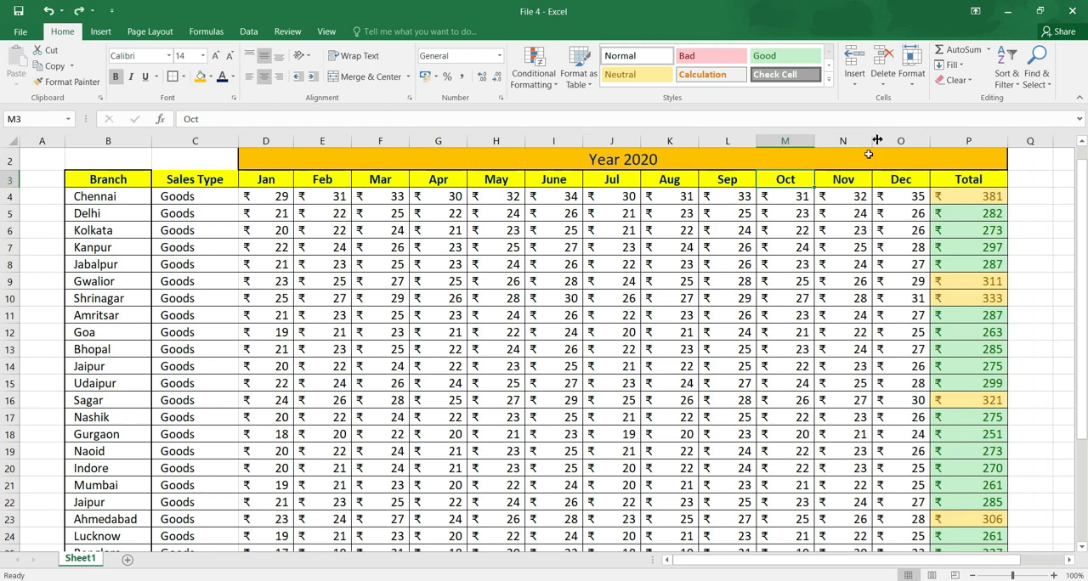
Hide the month columns from Jan through Sep, columns D to L.
click(912, 73)
click(992, 221)
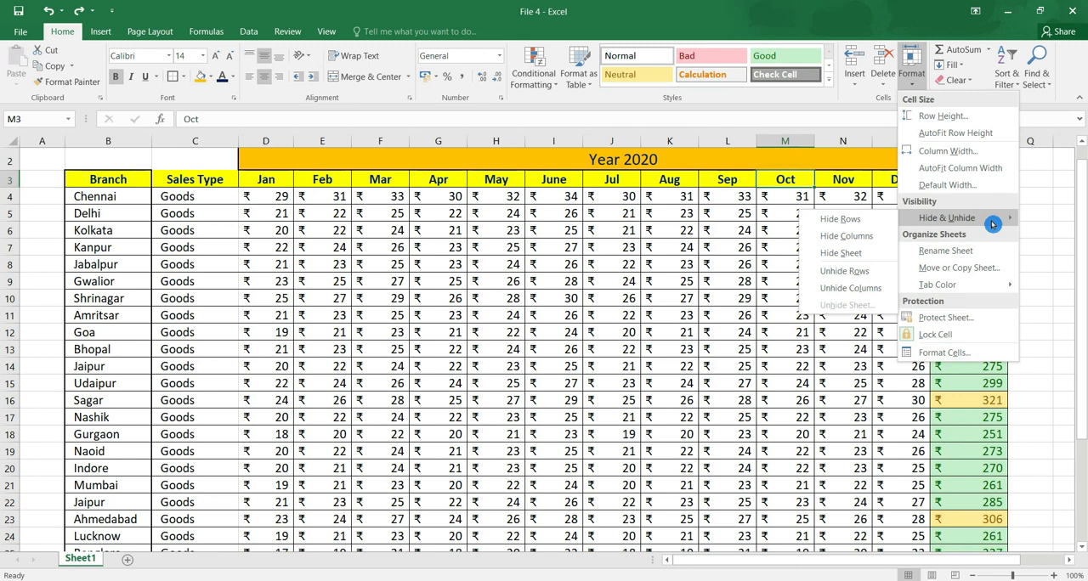
click(741, 291)
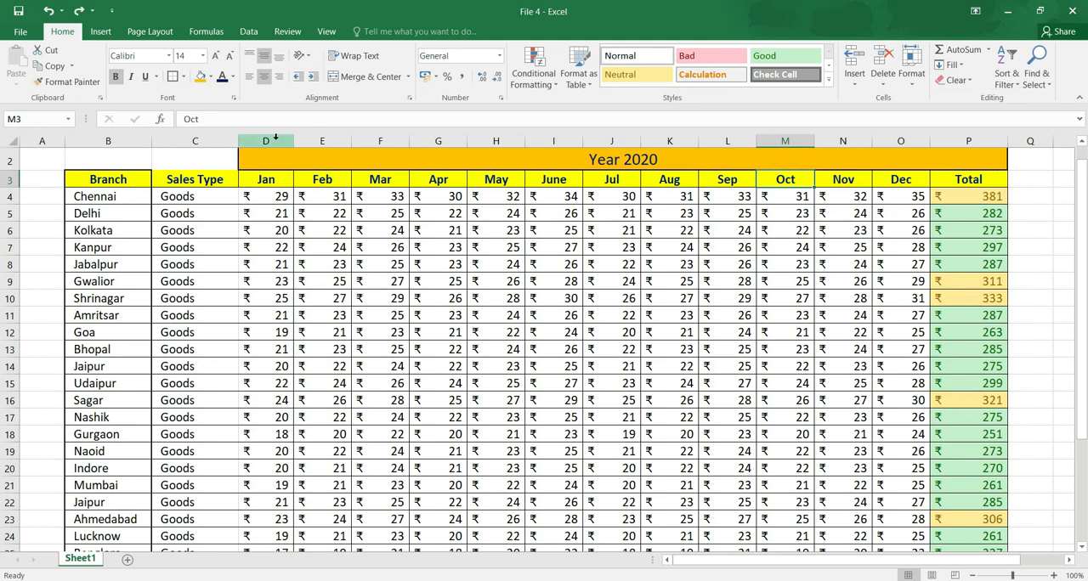
drag(275, 140, 889, 133)
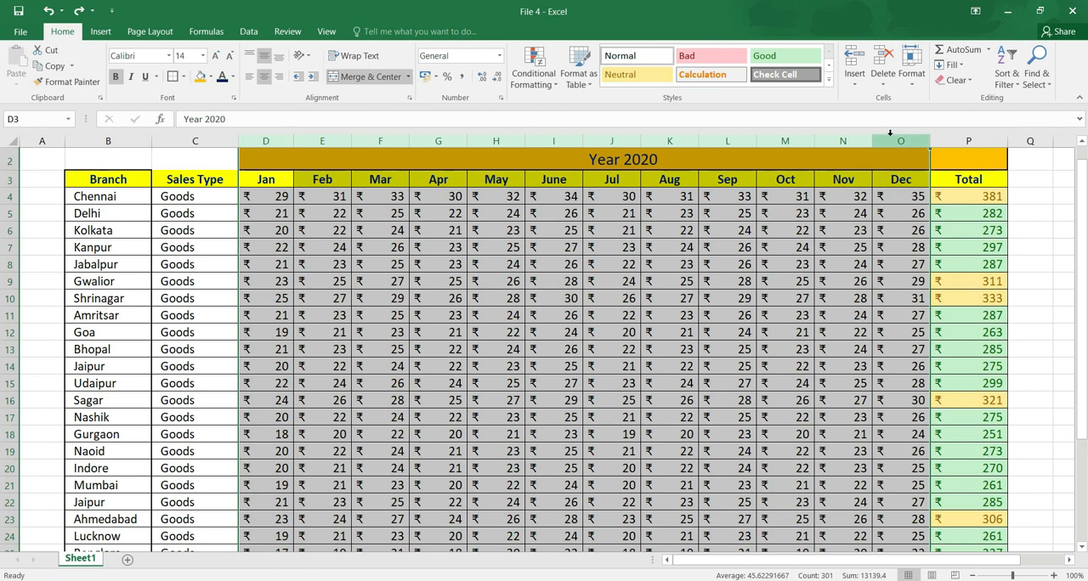
click(736, 137)
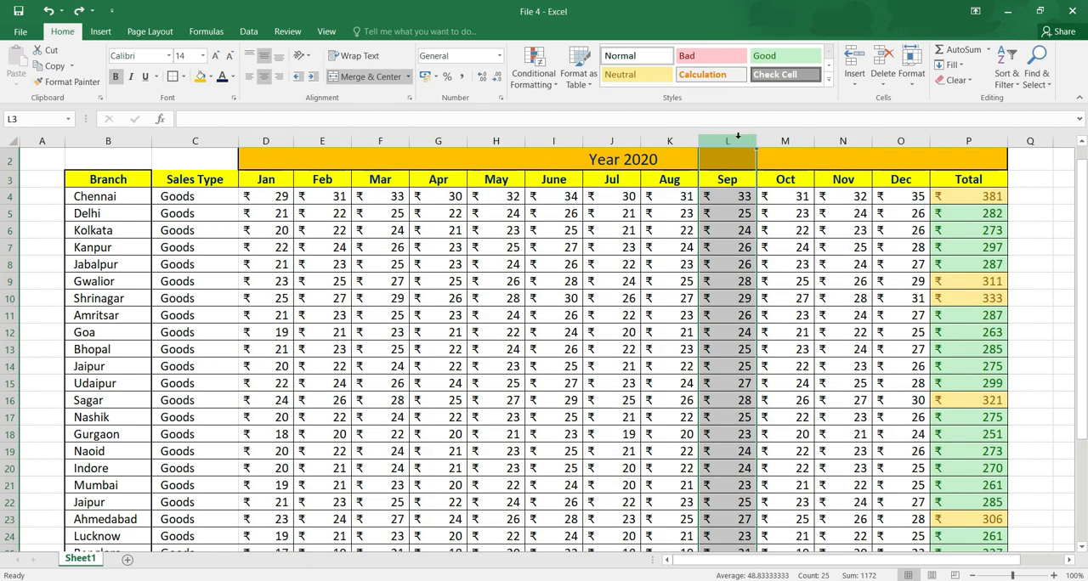
drag(738, 136, 269, 154)
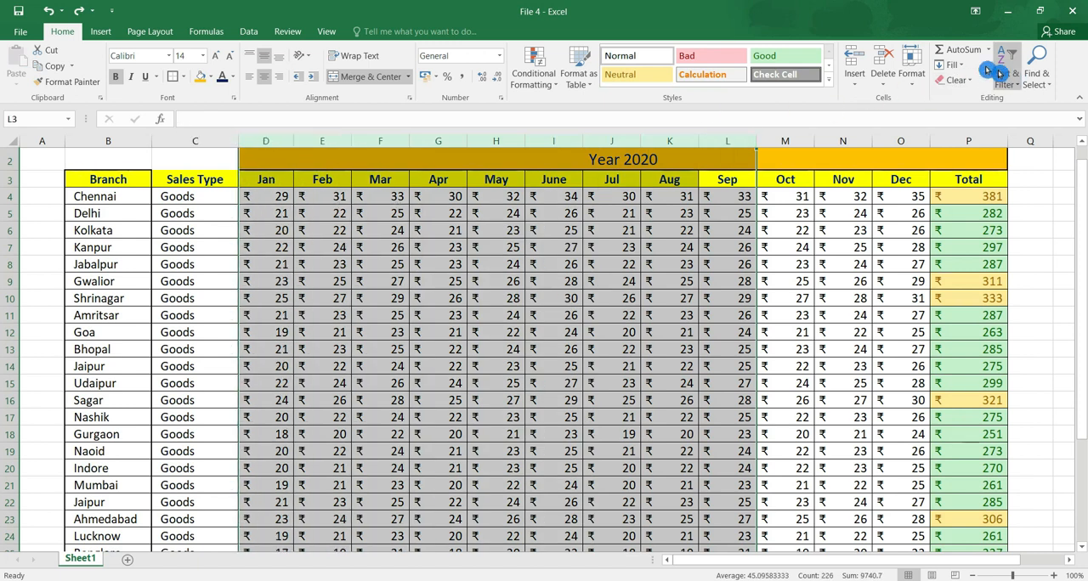
click(911, 68)
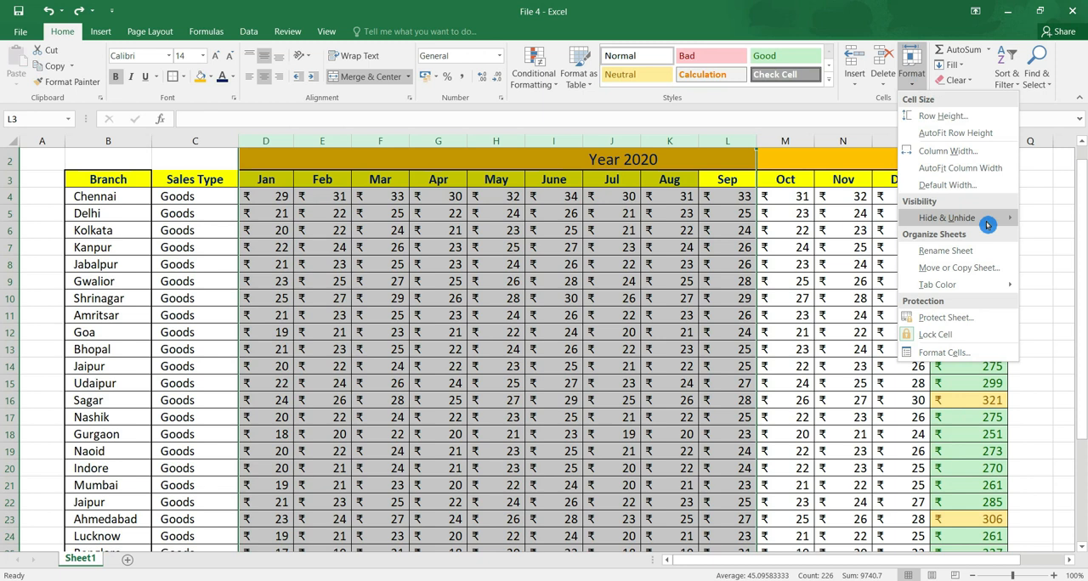
mouse_move(987, 224)
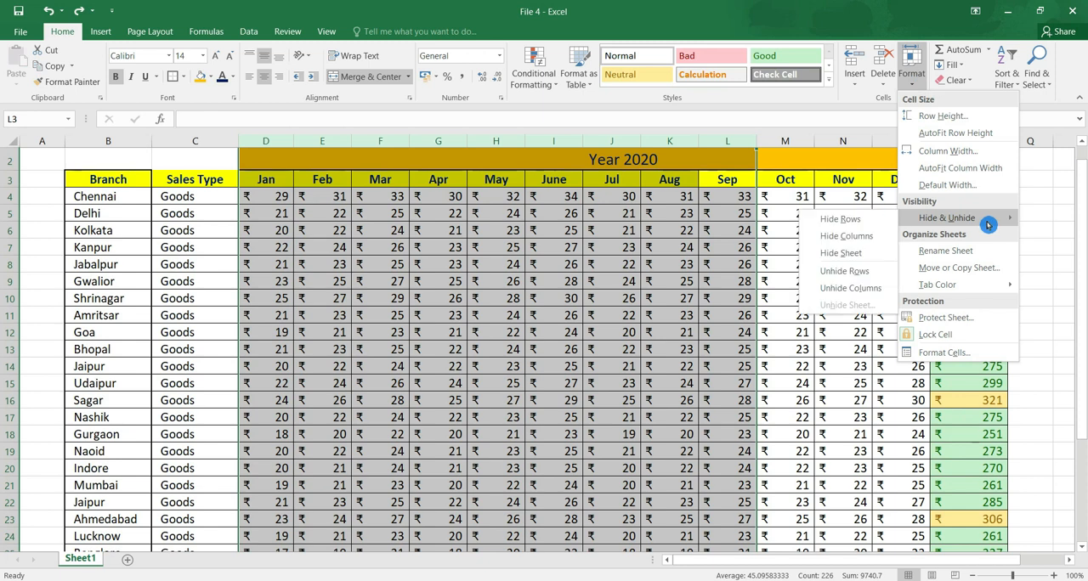
click(873, 244)
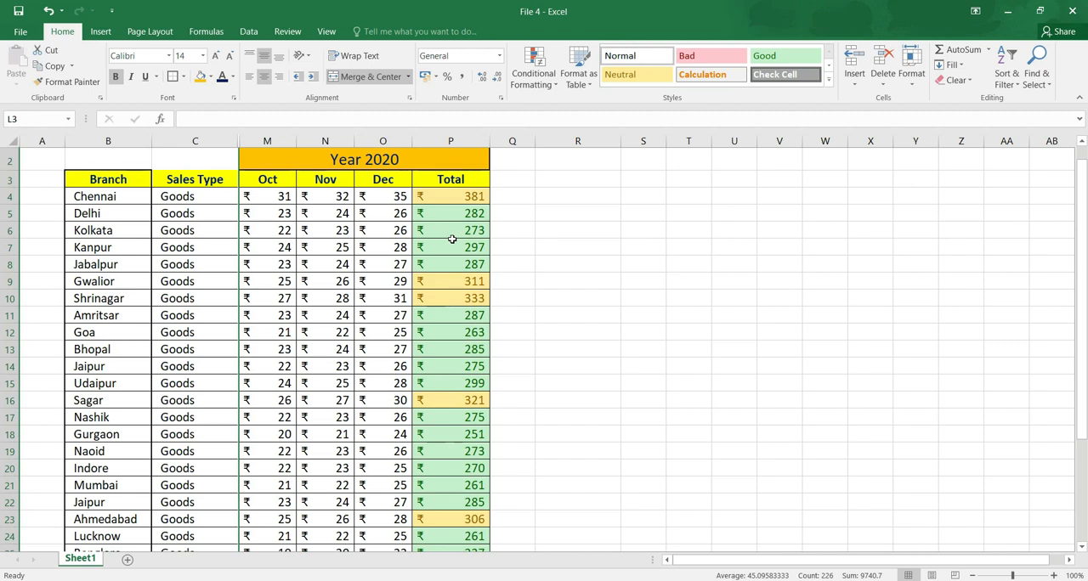
Unhide the month columns between the Sales Type and Oct columns.
drag(269, 141, 214, 141)
click(912, 77)
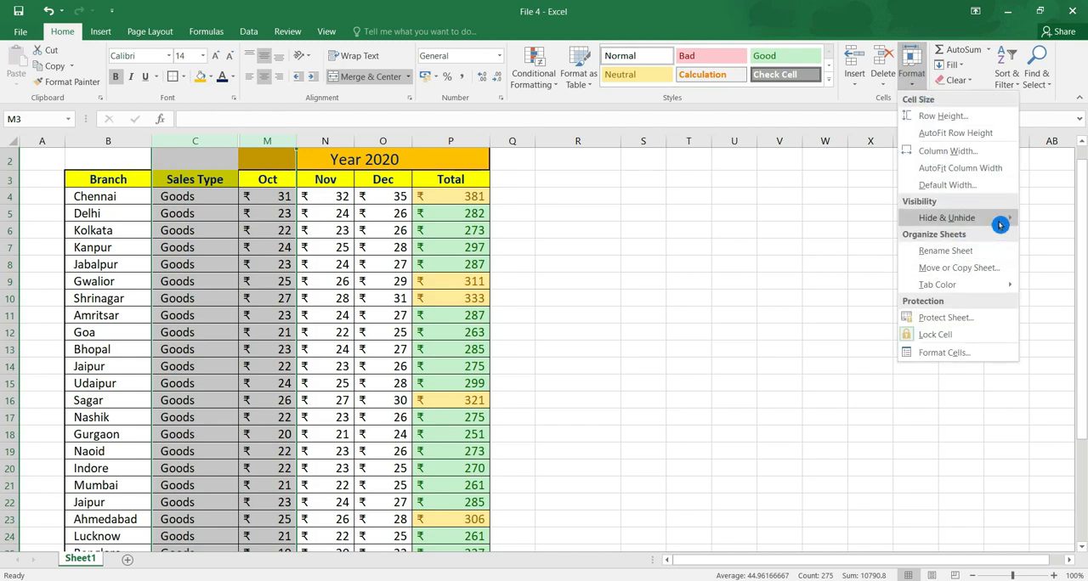
mouse_move(999, 224)
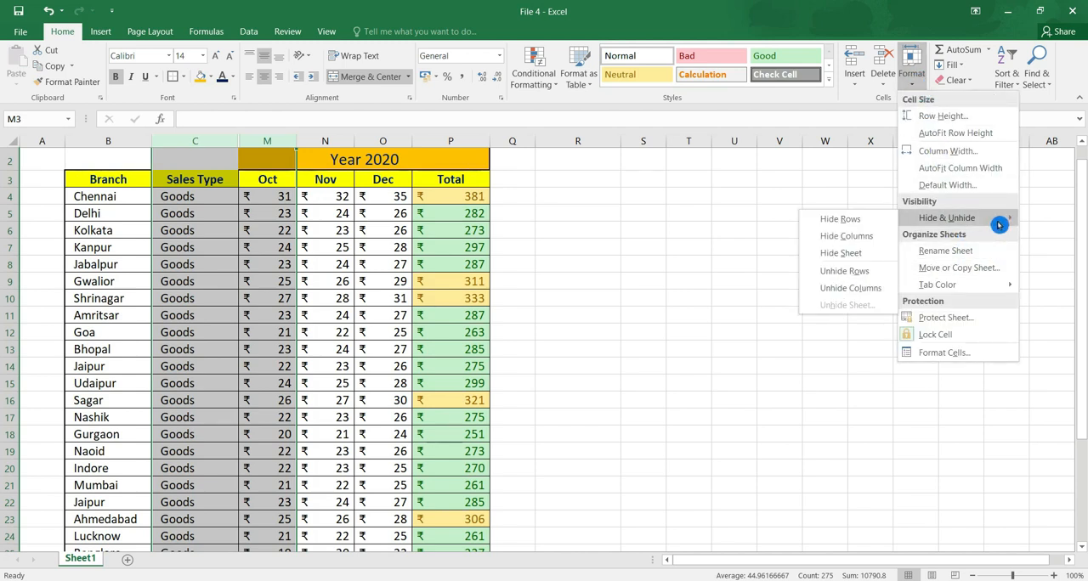
click(883, 290)
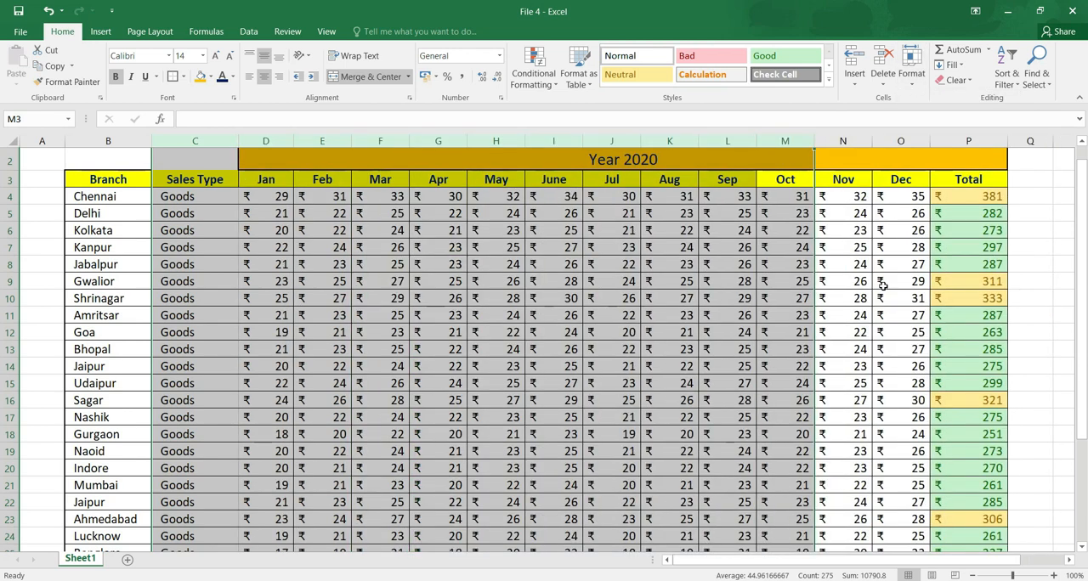
Hide the branch rows from Chennai through Sagar, rows 4 to 16.
click(923, 79)
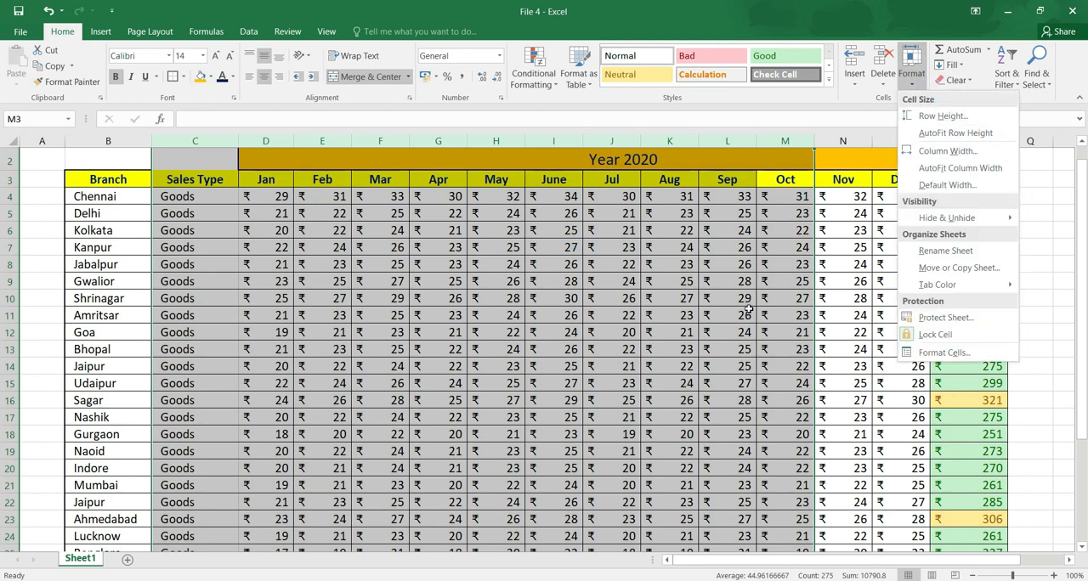
key(Escape)
drag(10, 197, 10, 400)
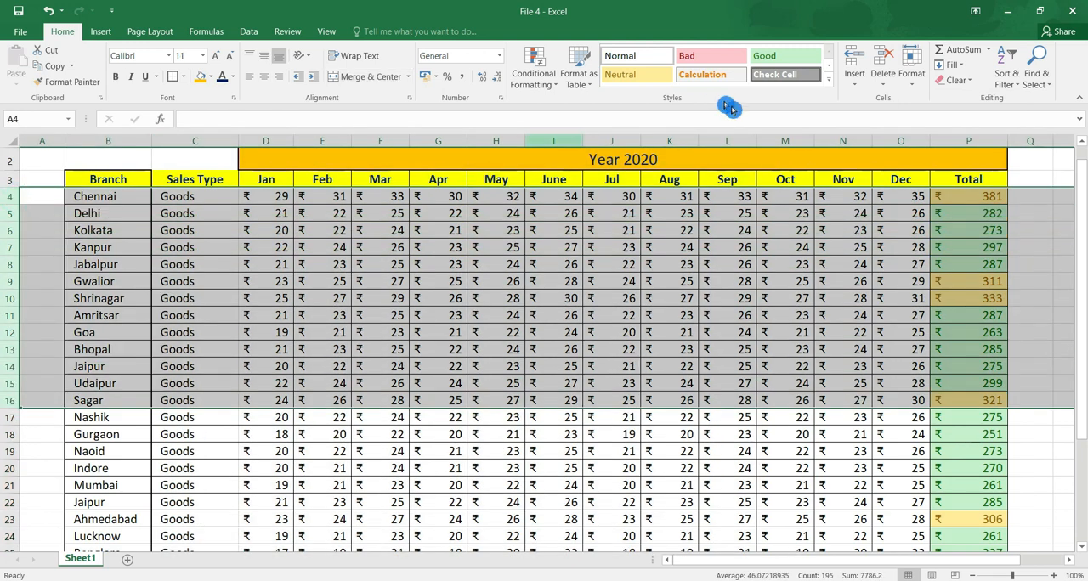
click(913, 73)
mouse_move(990, 224)
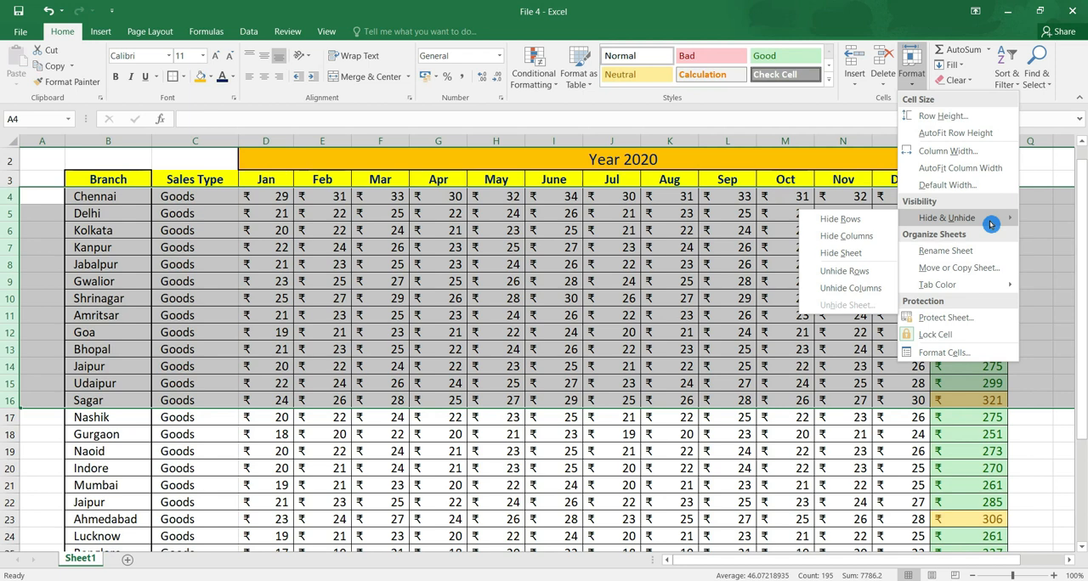
click(875, 220)
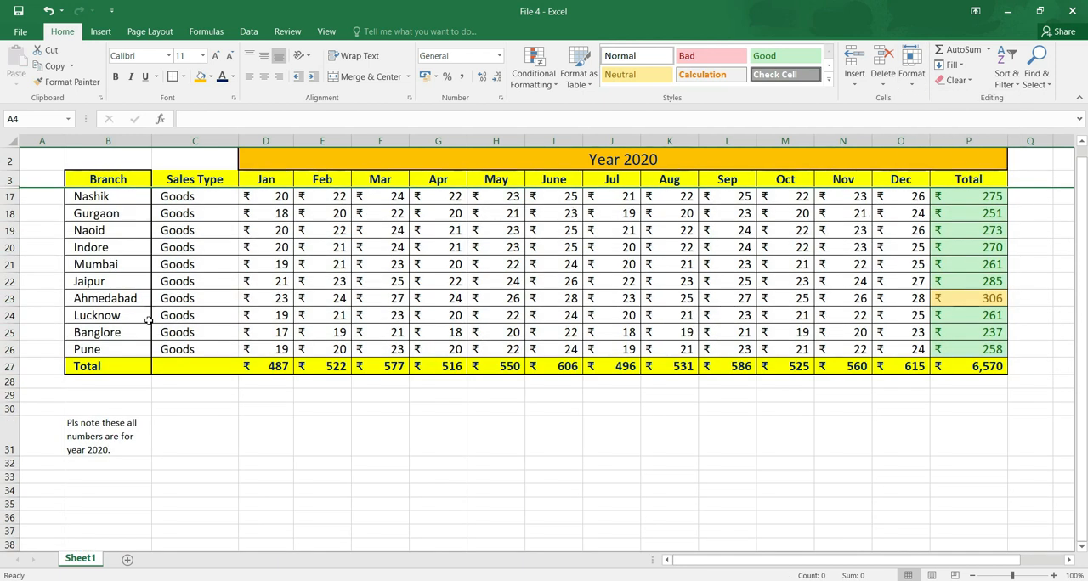
Unhide the rows between the heading row 3 and the Nashik row 17.
drag(11, 179, 12, 218)
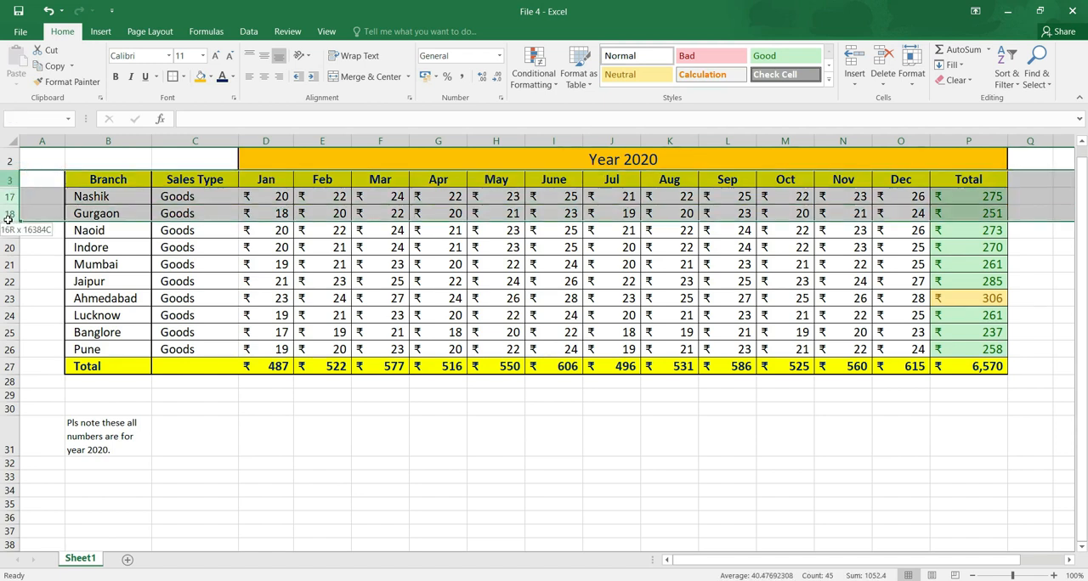
click(911, 73)
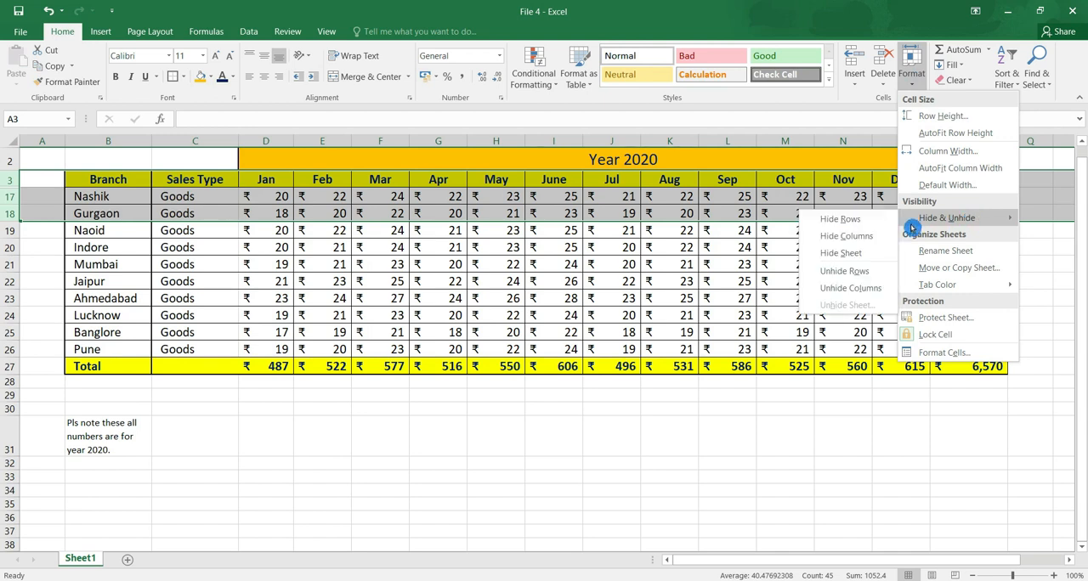
click(869, 272)
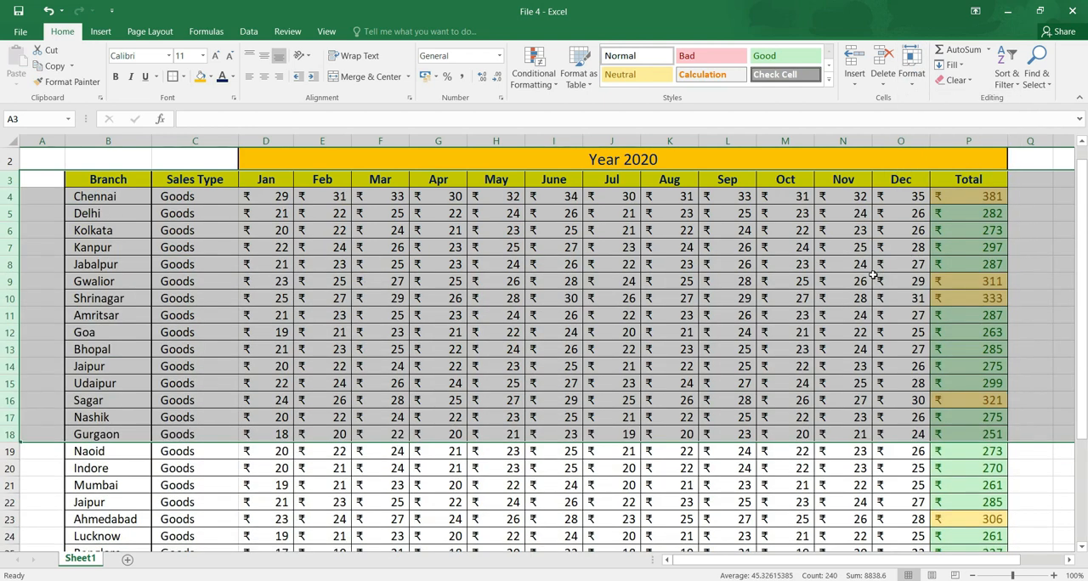
click(872, 274)
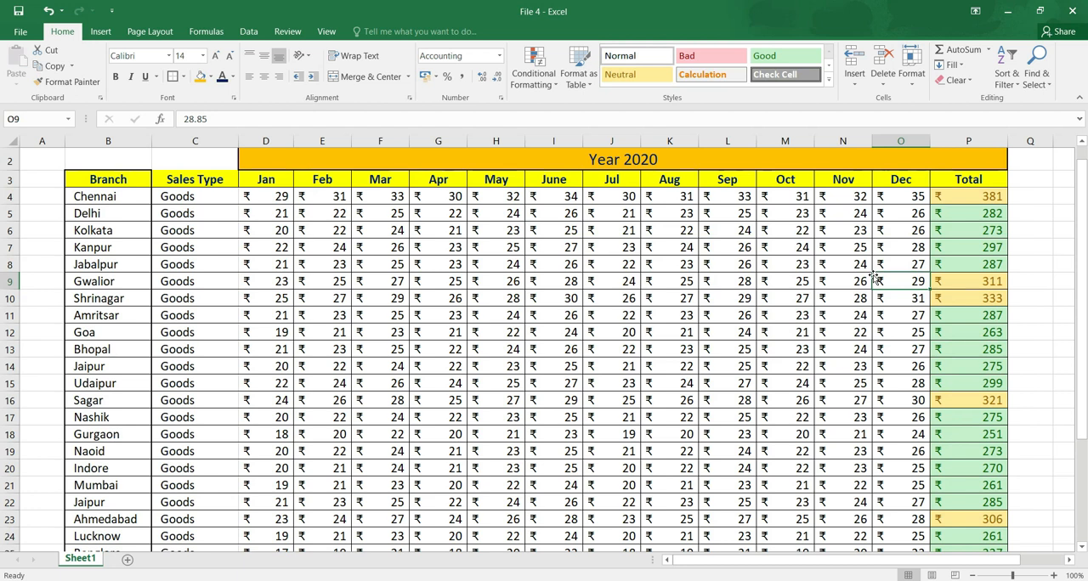
Add a new blank worksheet to the workbook and hide it.
click(126, 565)
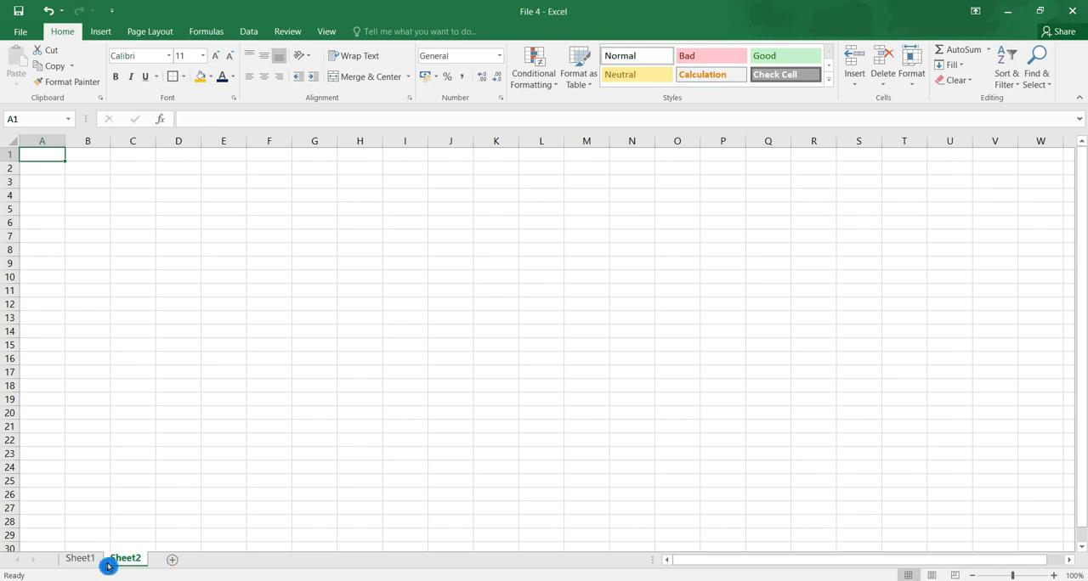
click(912, 79)
mouse_move(973, 220)
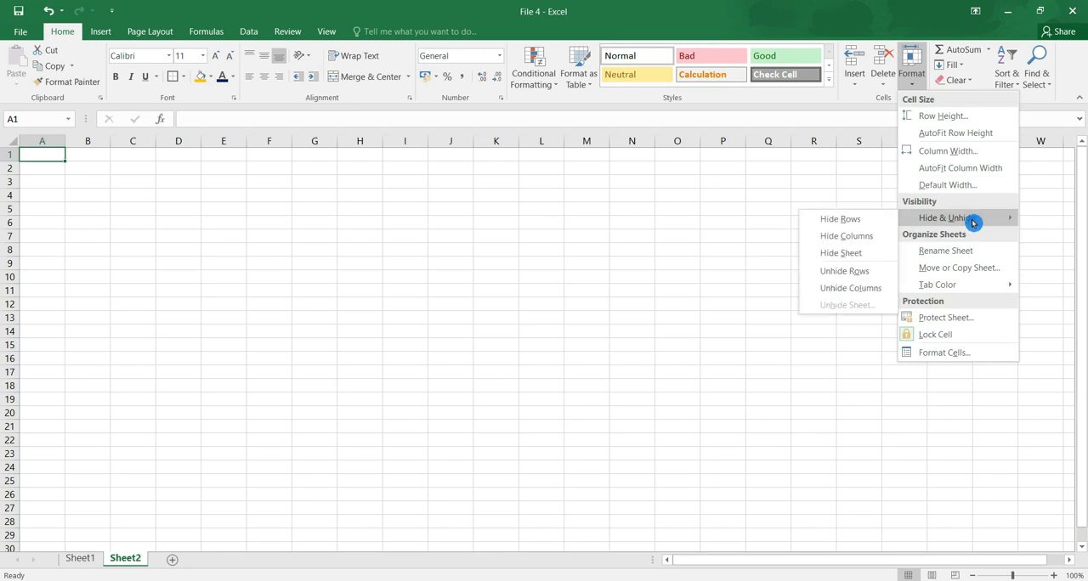
click(874, 259)
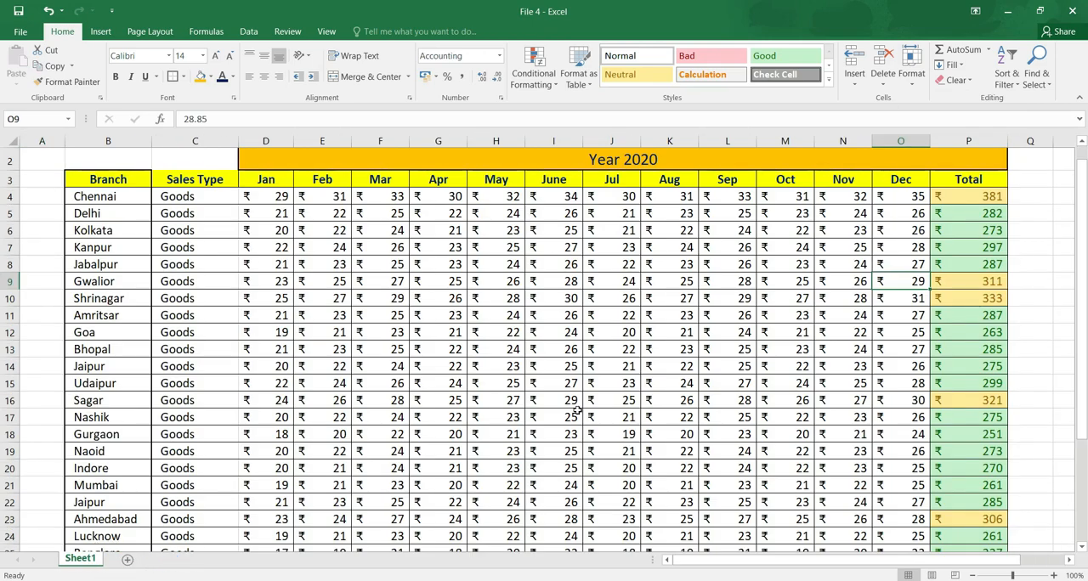
Unhide the hidden worksheet Sheet2, and return to Sheet1.
click(922, 68)
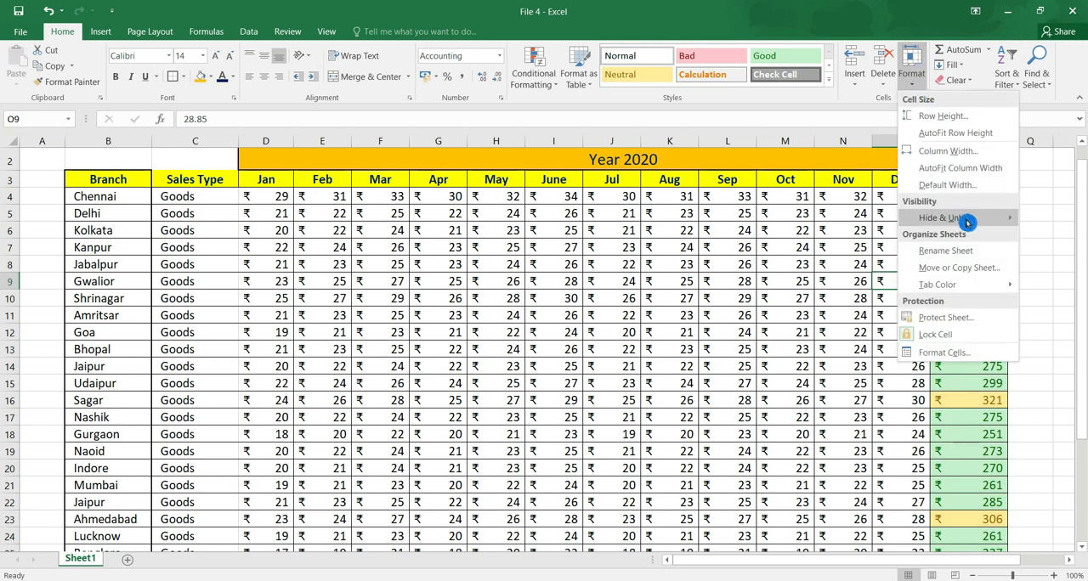
mouse_move(963, 218)
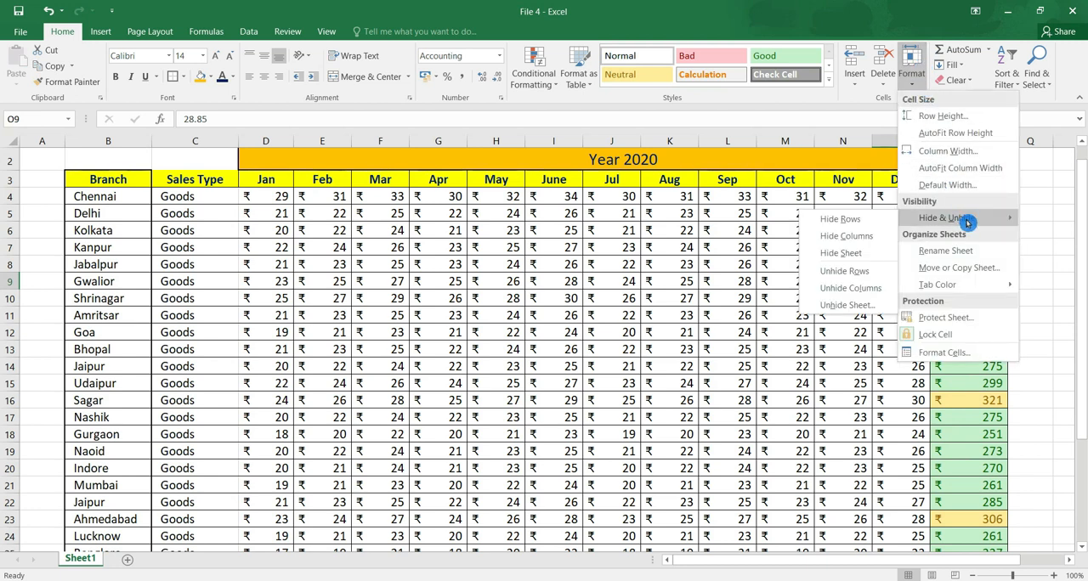
click(882, 305)
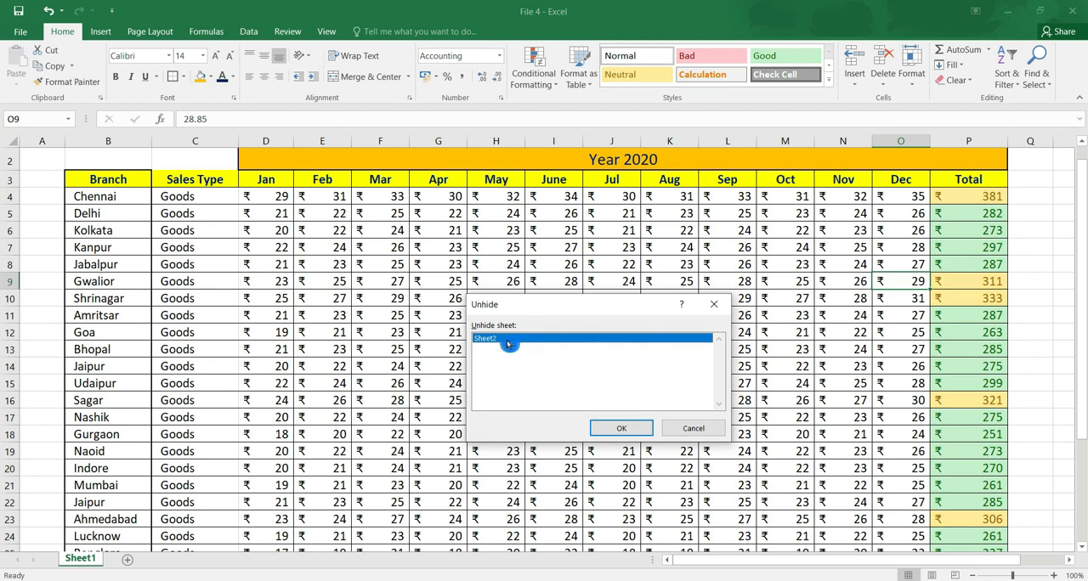
click(630, 427)
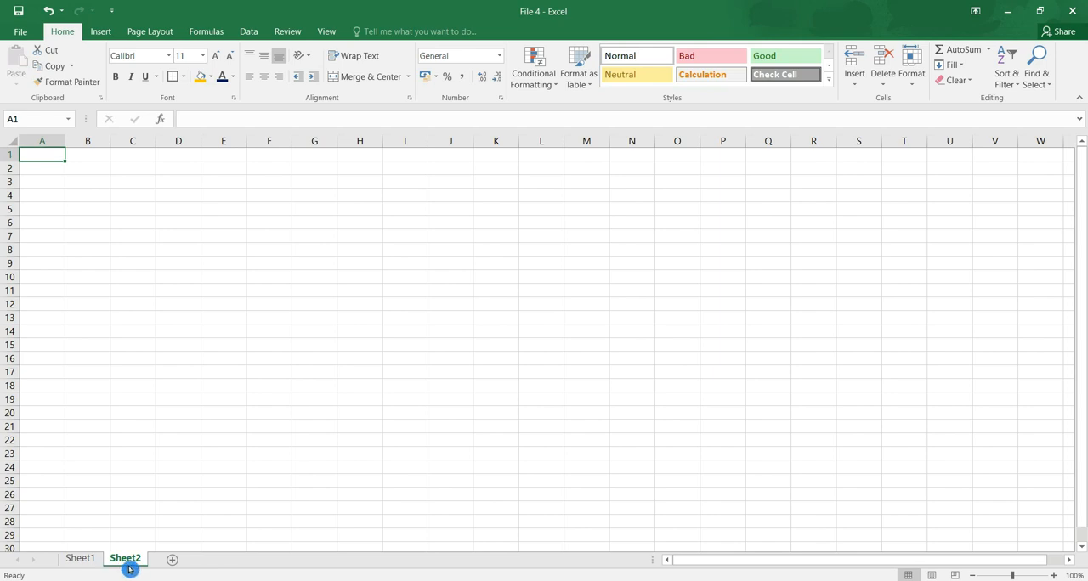
click(80, 560)
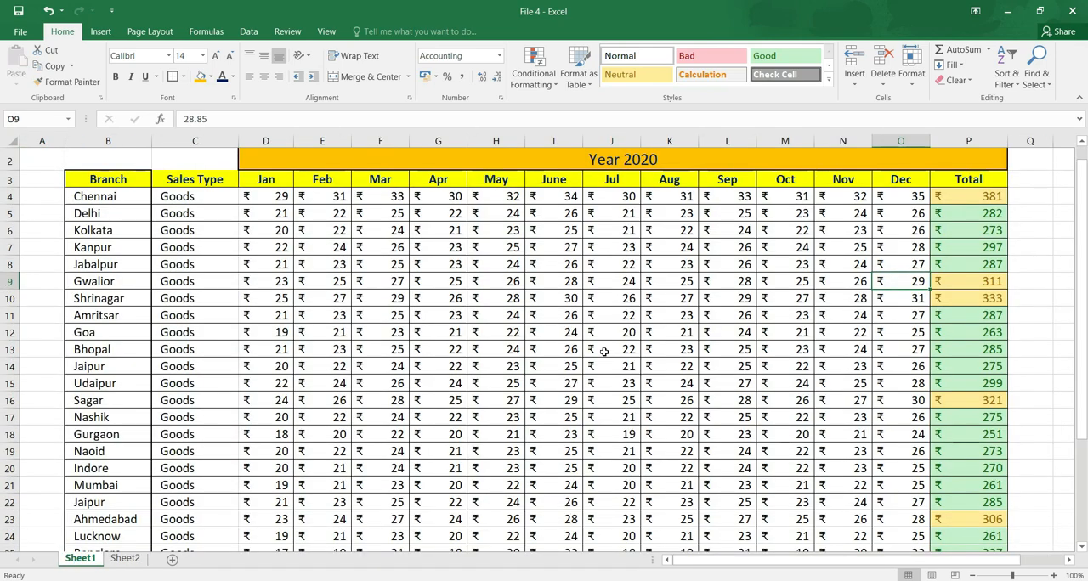
Rename the Sheet1 worksheet as Sales.
click(920, 71)
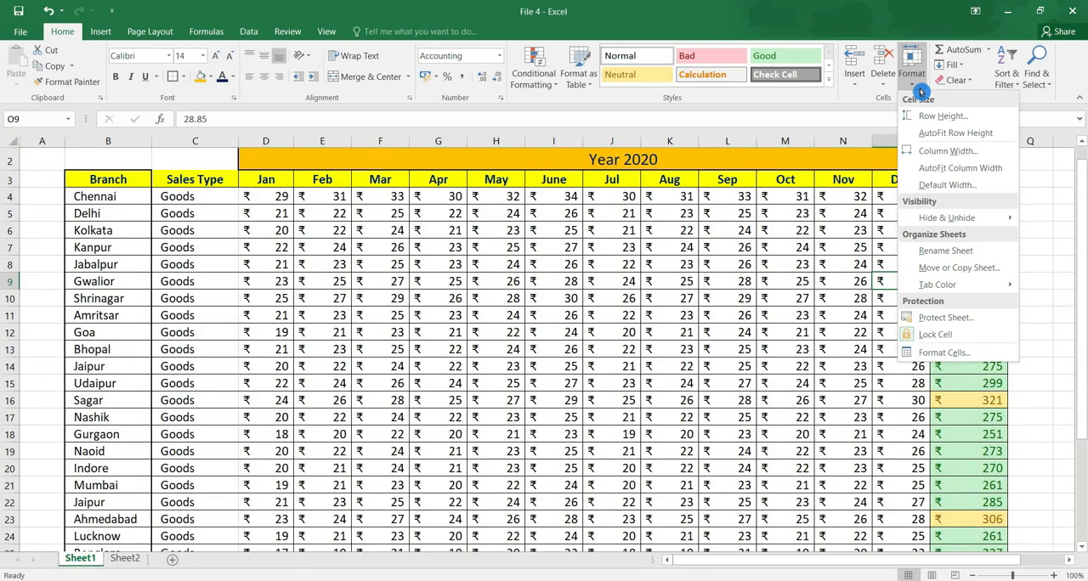
click(994, 257)
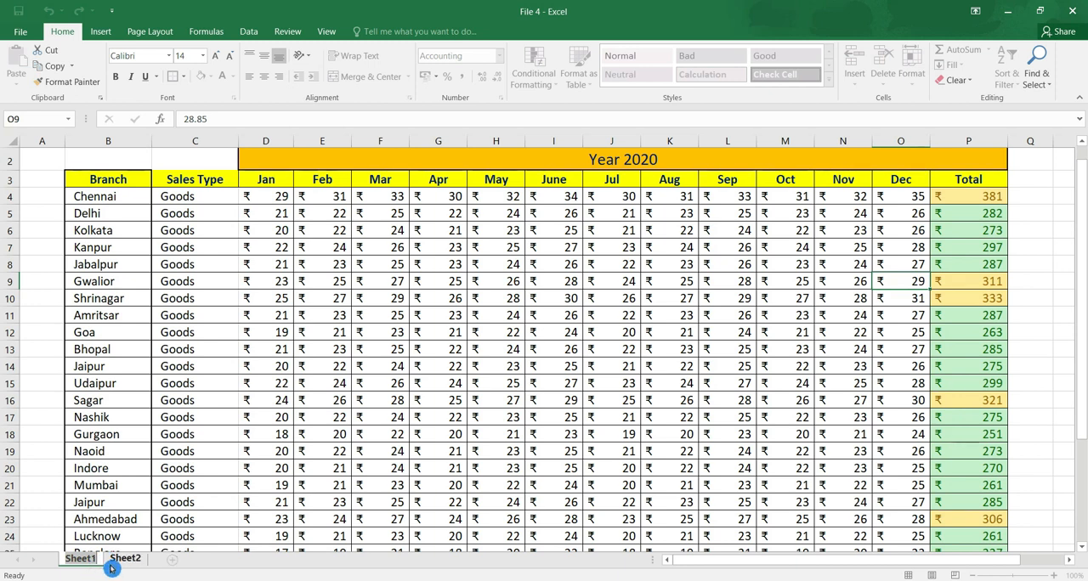
text(Sales)
key(Return)
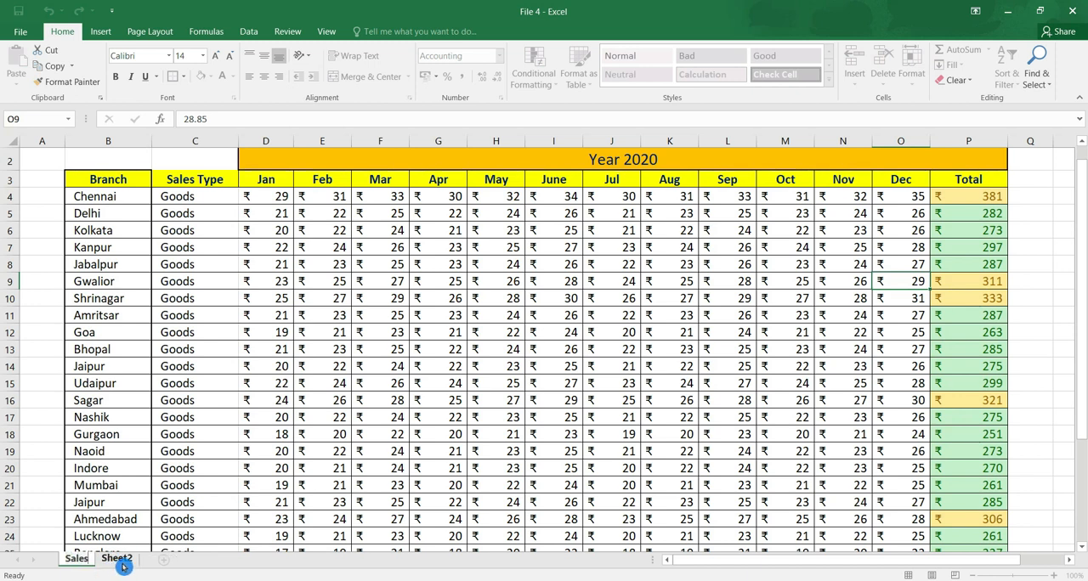
Rename the Sheet2 worksheet as Sample, and return to the Sales sheet.
click(126, 561)
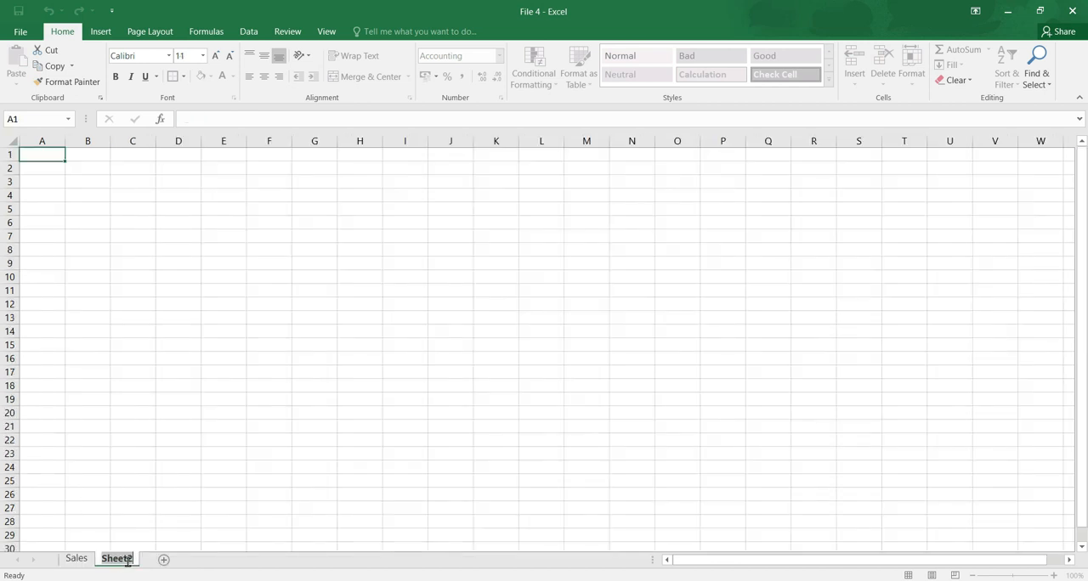
text(Samp)
click(71, 561)
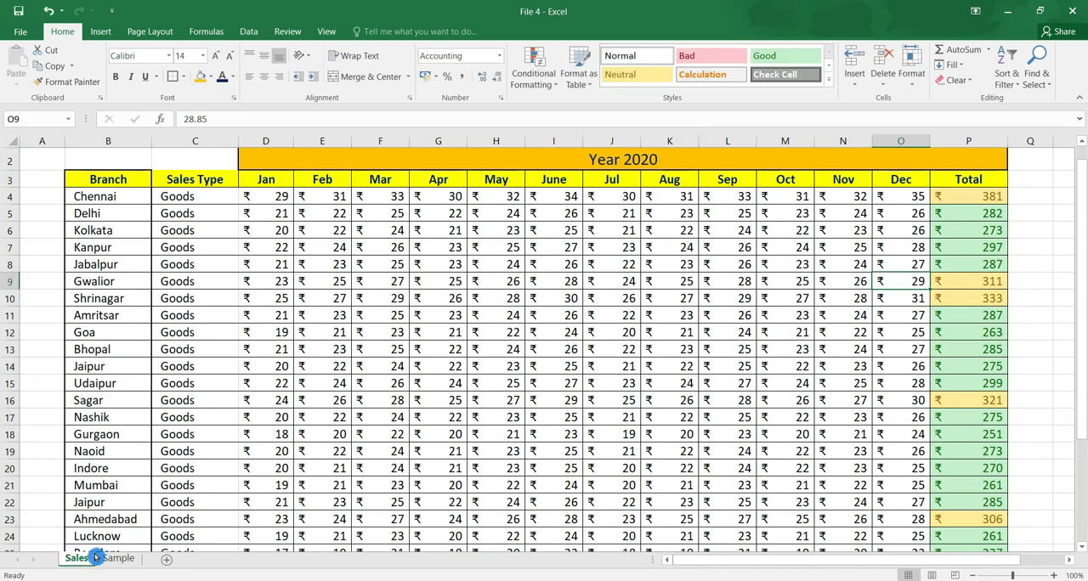
Move the Sales sheet directly behind the Sample sheet by reordering the sheet tabs.
click(911, 72)
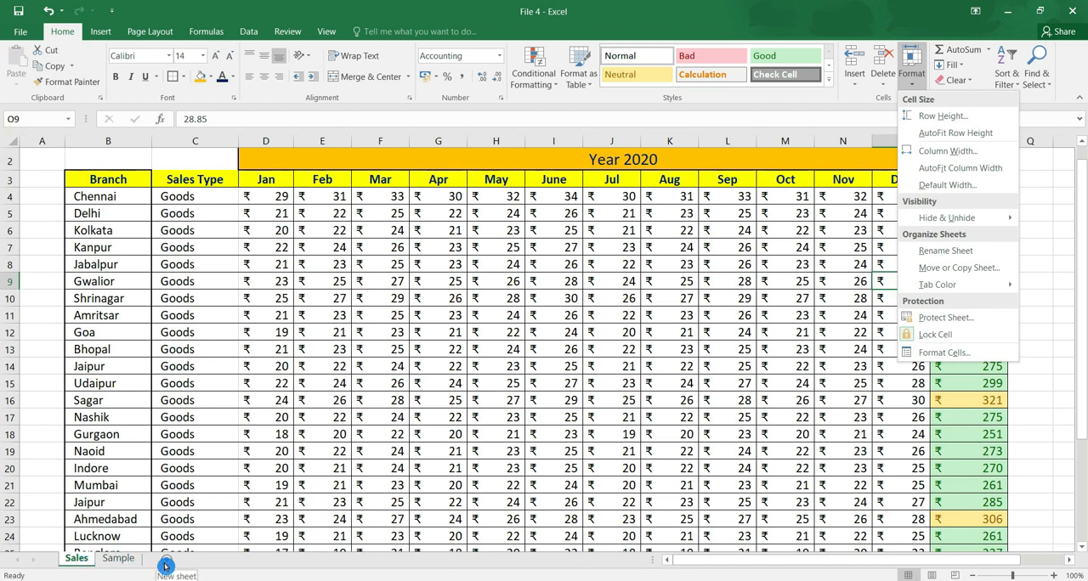
click(82, 561)
drag(75, 561, 163, 555)
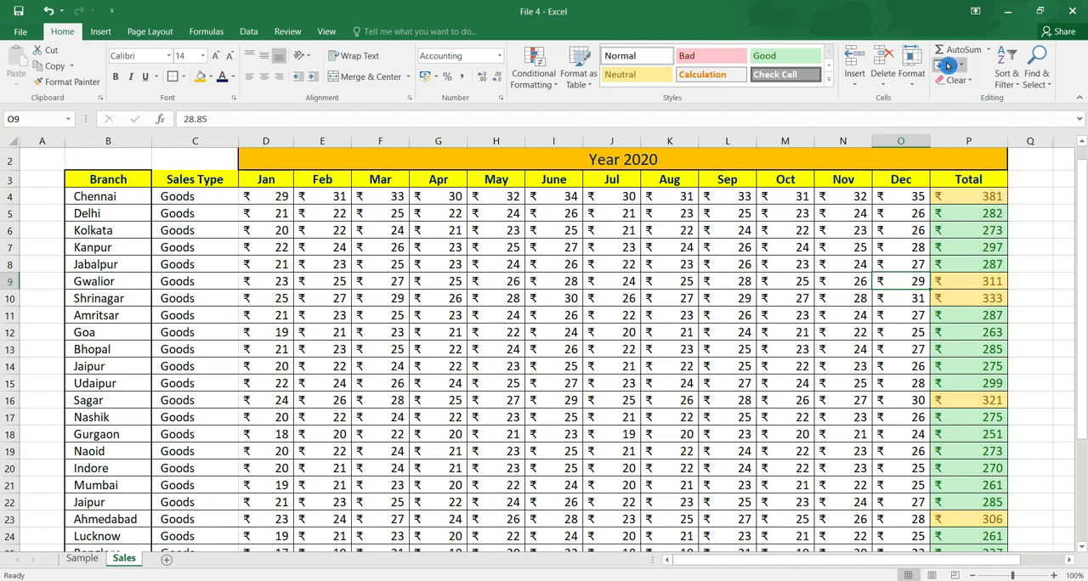
Move the Sales sheet in front of the Sample sheet with Move or Copy Sheet.
click(911, 68)
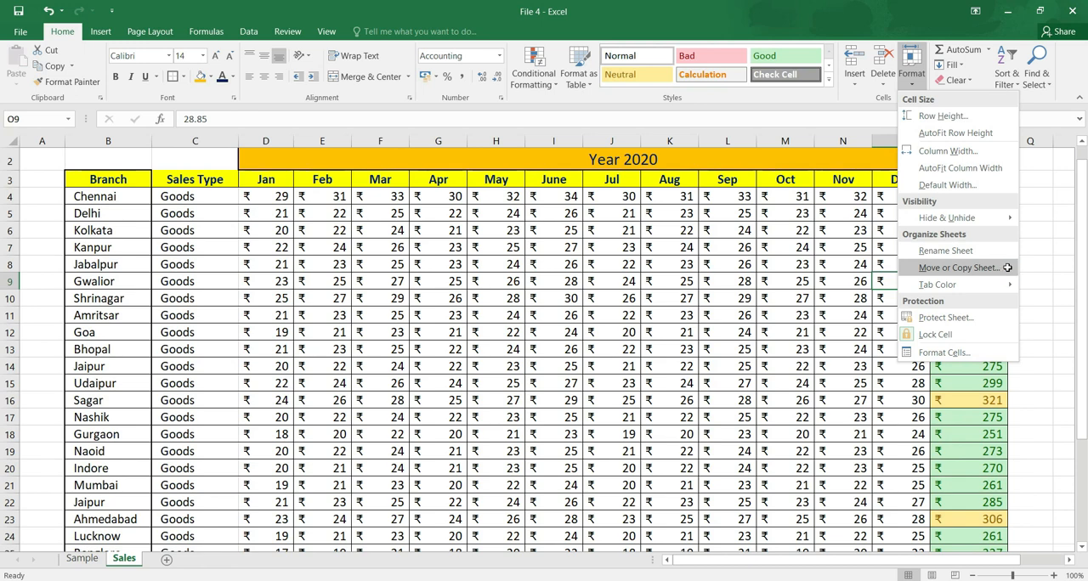
click(958, 268)
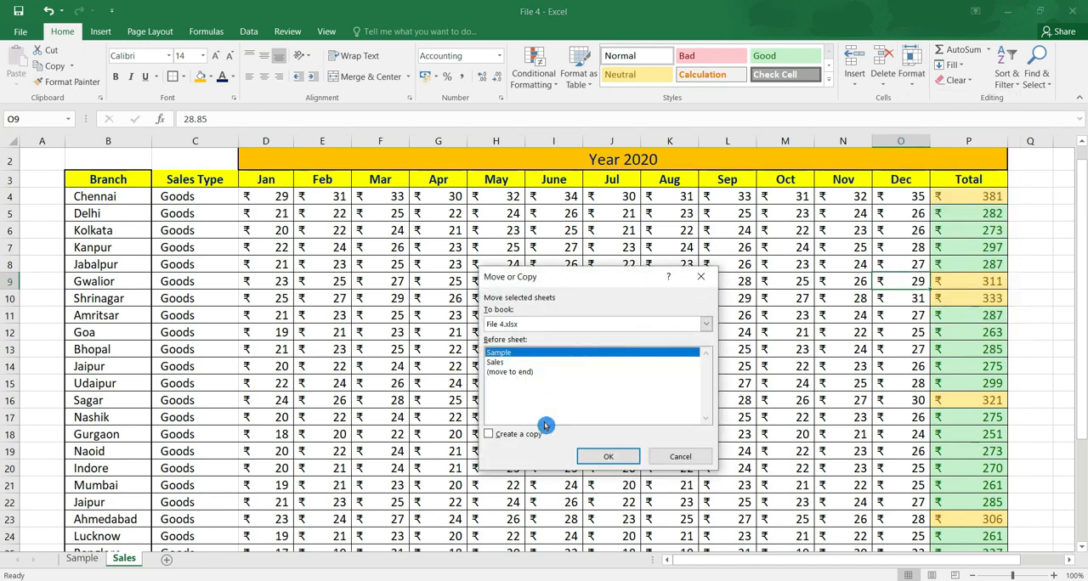
click(508, 364)
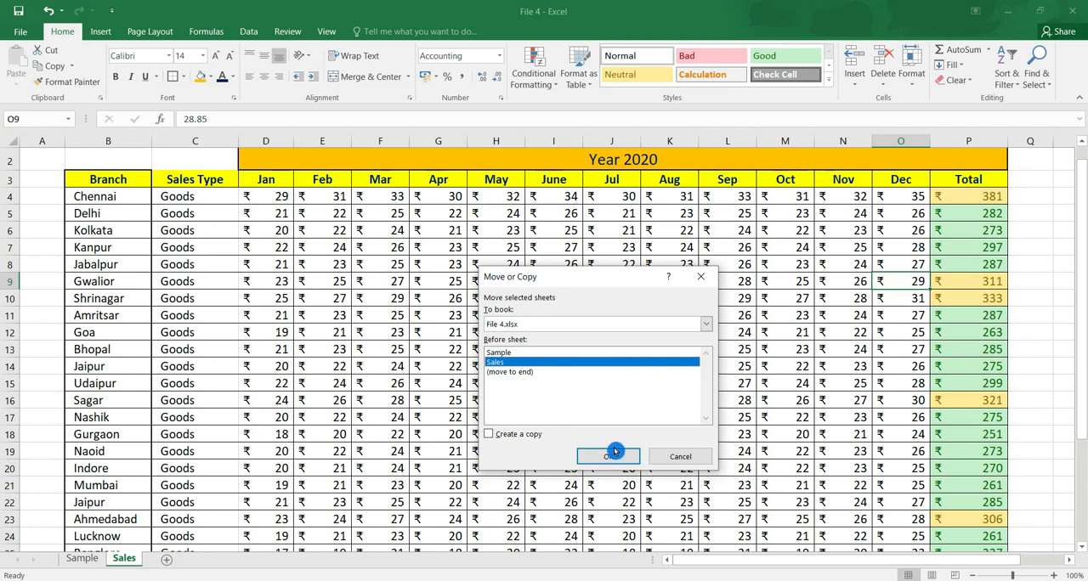
click(510, 352)
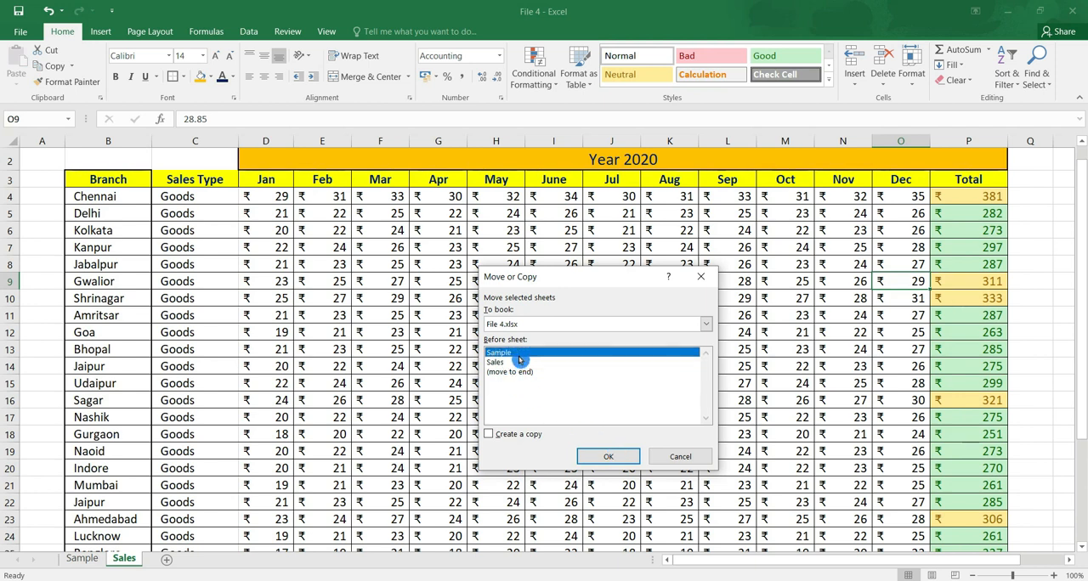
click(621, 459)
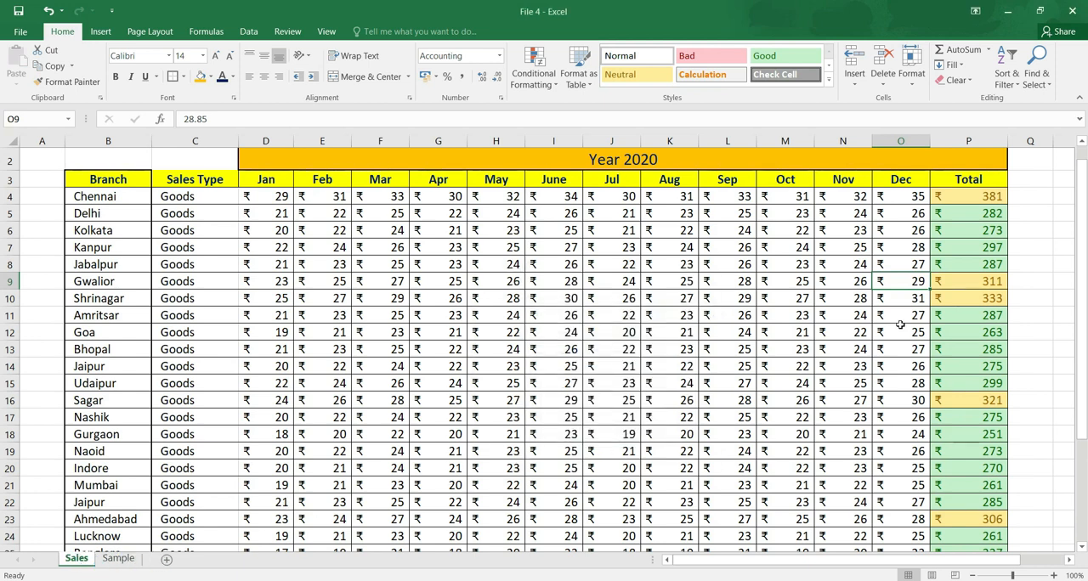
Create a copy of the Sales sheet in front of the original, and compare the copy with the original.
click(911, 68)
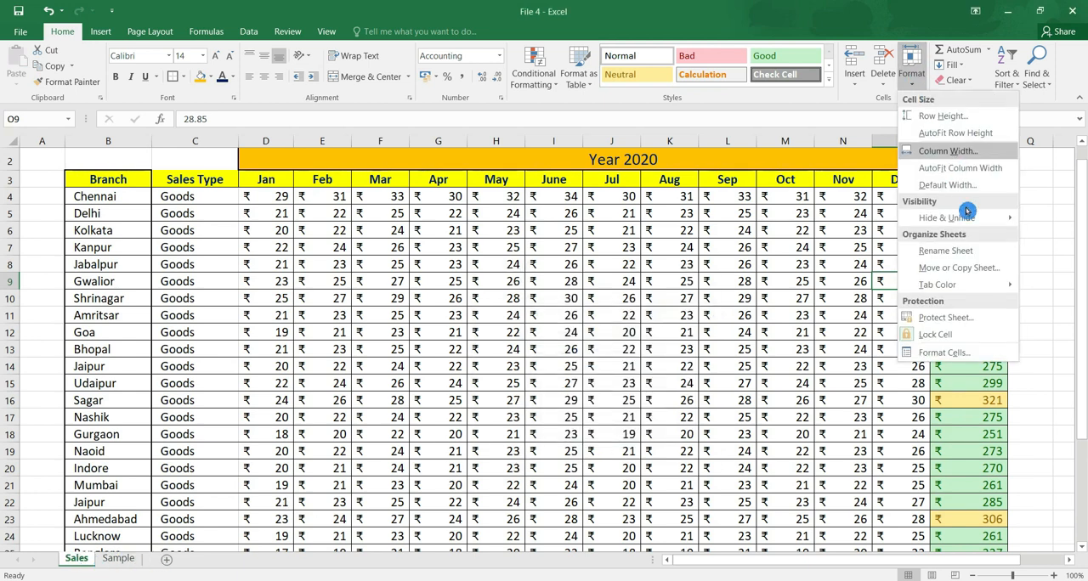
click(985, 267)
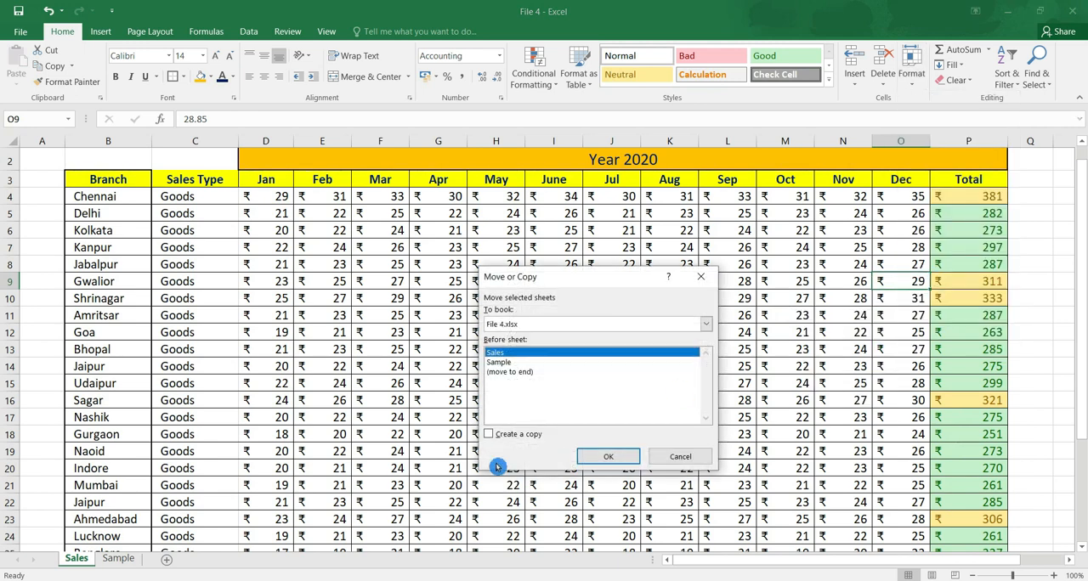
click(494, 434)
click(611, 457)
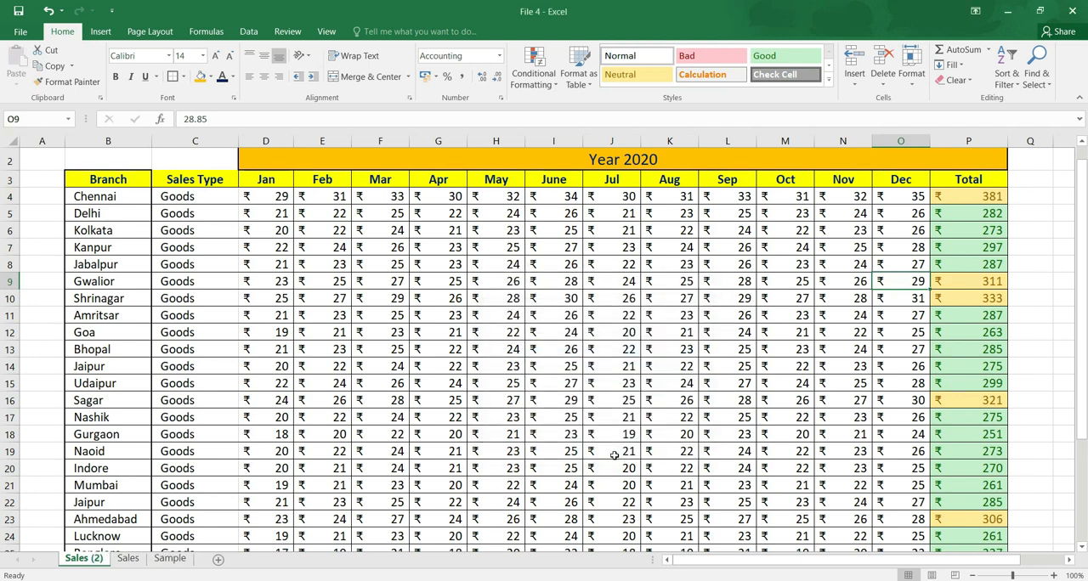
click(82, 562)
click(134, 559)
click(93, 558)
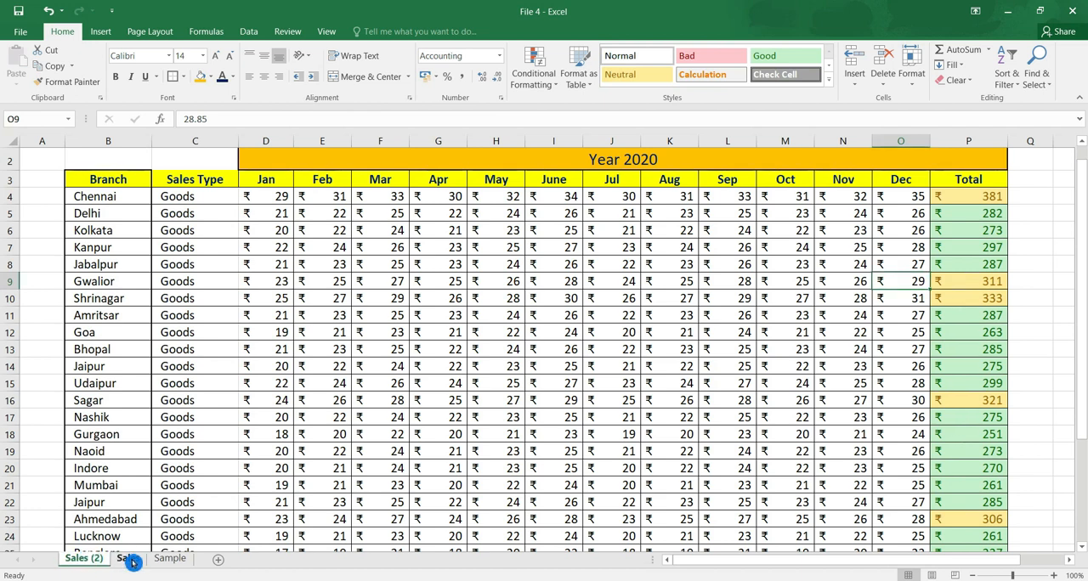
click(95, 561)
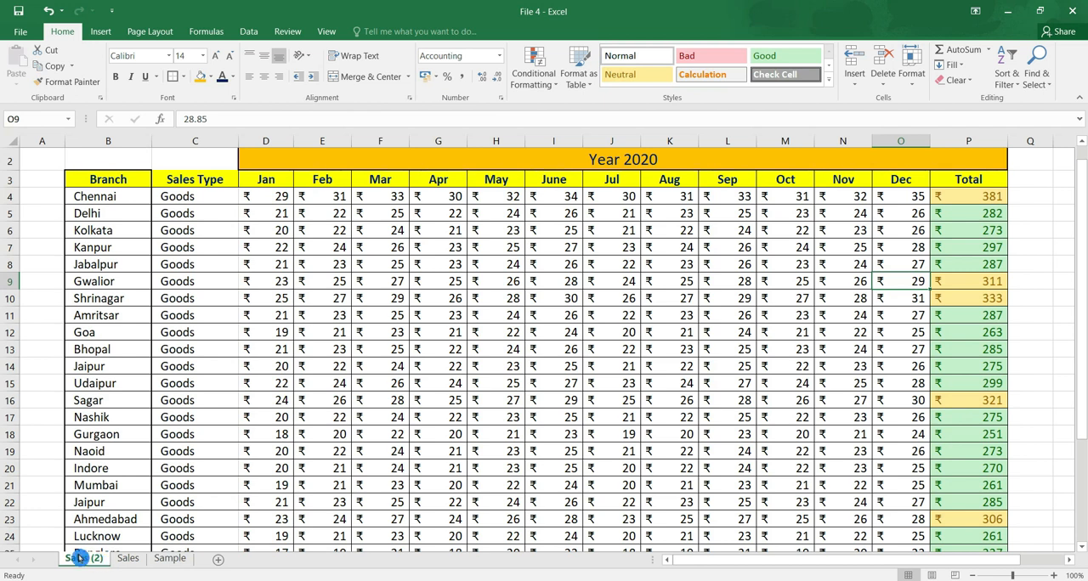
Delete the copied sheet Sales (2) from the workbook.
right_click(81, 564)
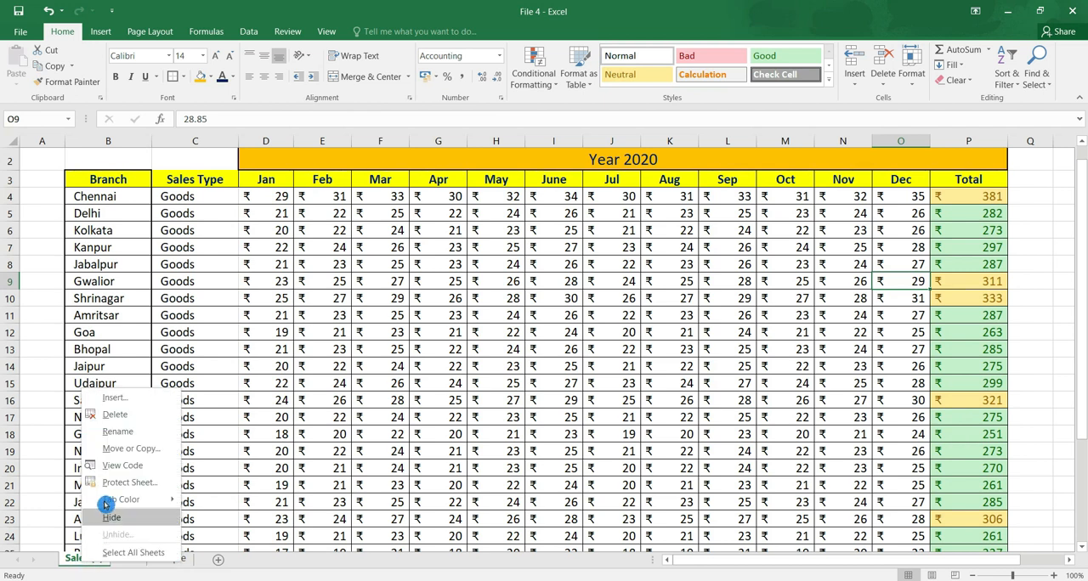
click(135, 416)
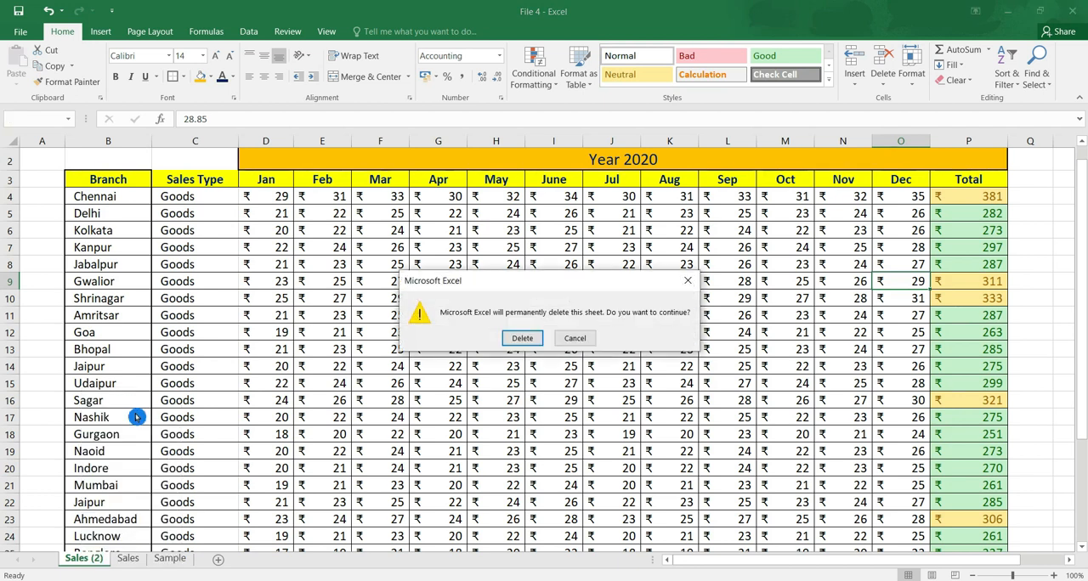
click(524, 339)
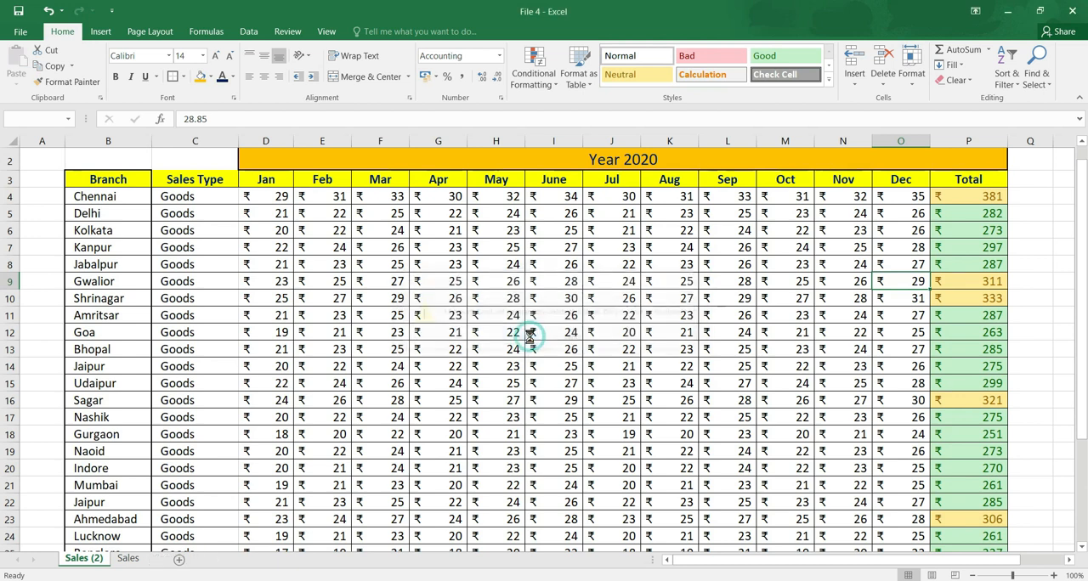
Open the formatting options containing the tab color setting for the Sales sheet.
click(911, 68)
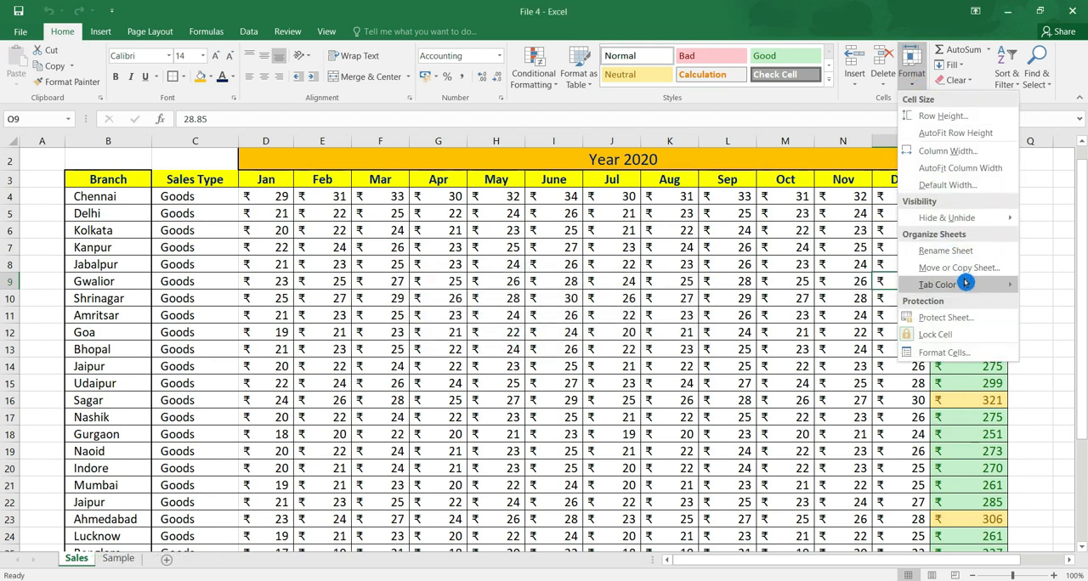
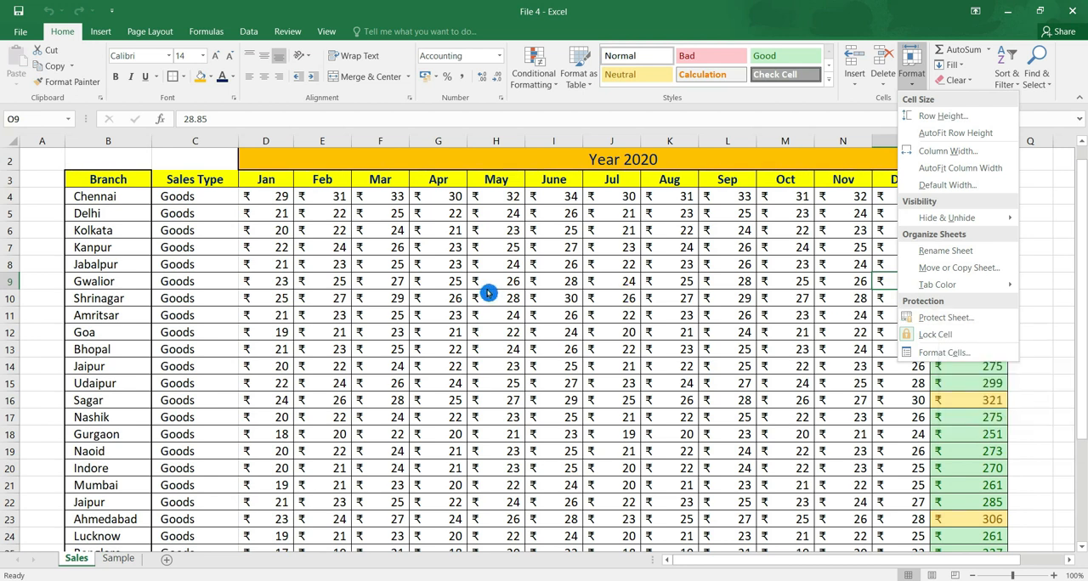
Protect the Sales sheet with a password, allowing only selection of locked and unlocked cells, and reenter the password to confirm.
click(973, 328)
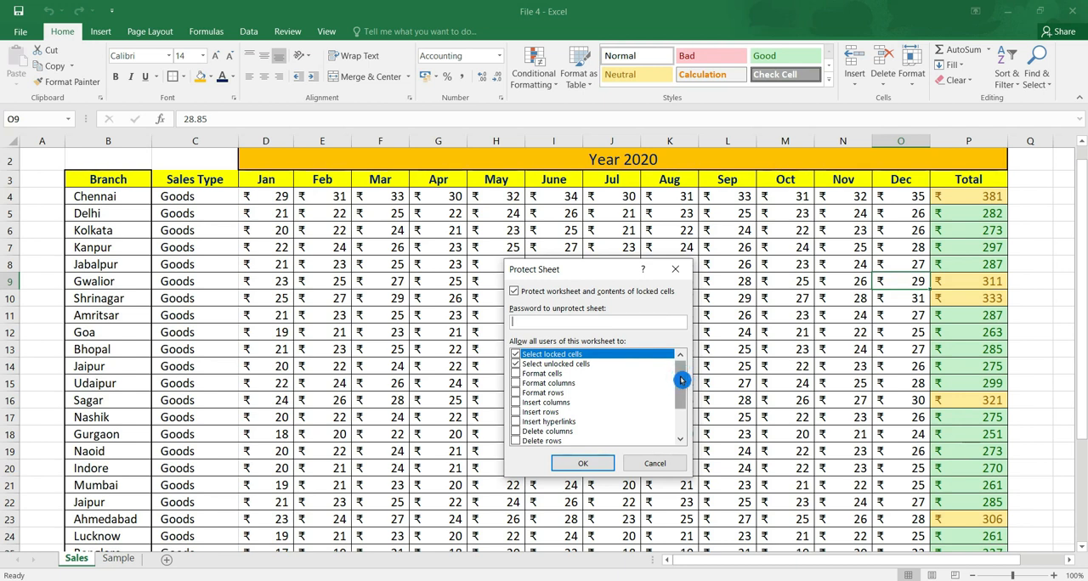
drag(680, 379, 694, 351)
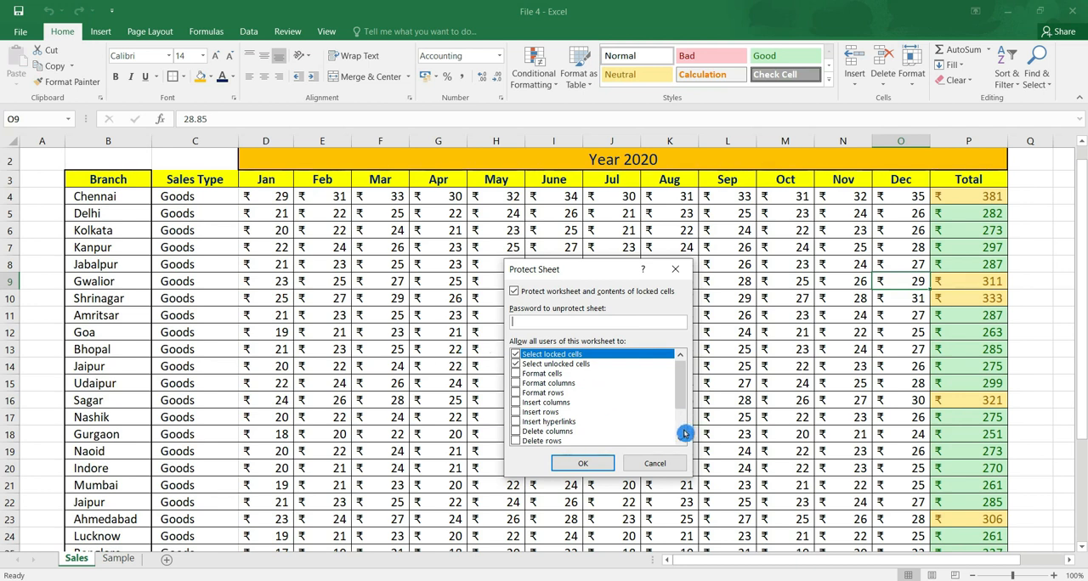
click(517, 432)
click(517, 440)
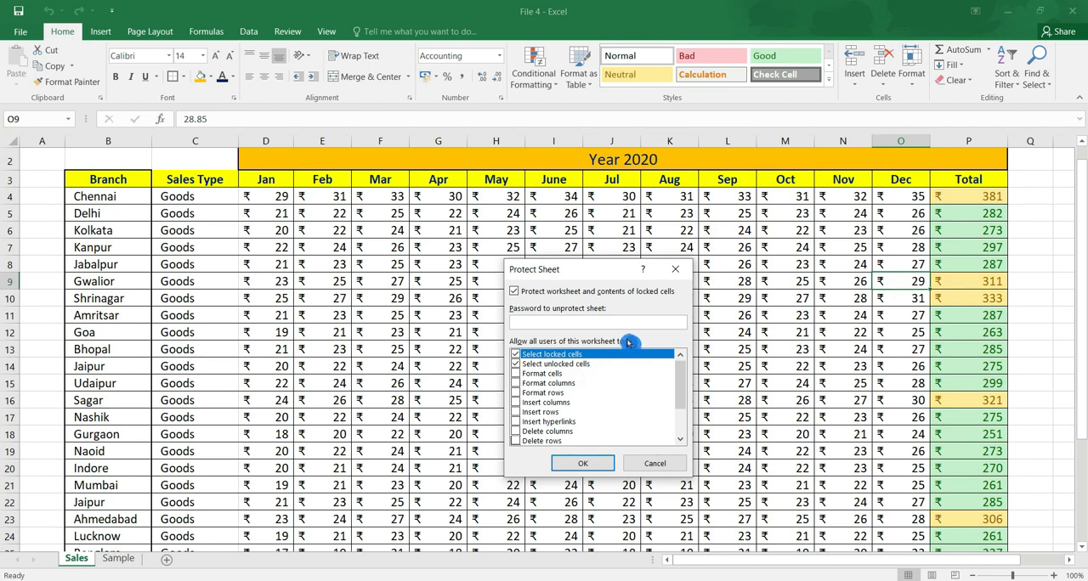
click(533, 321)
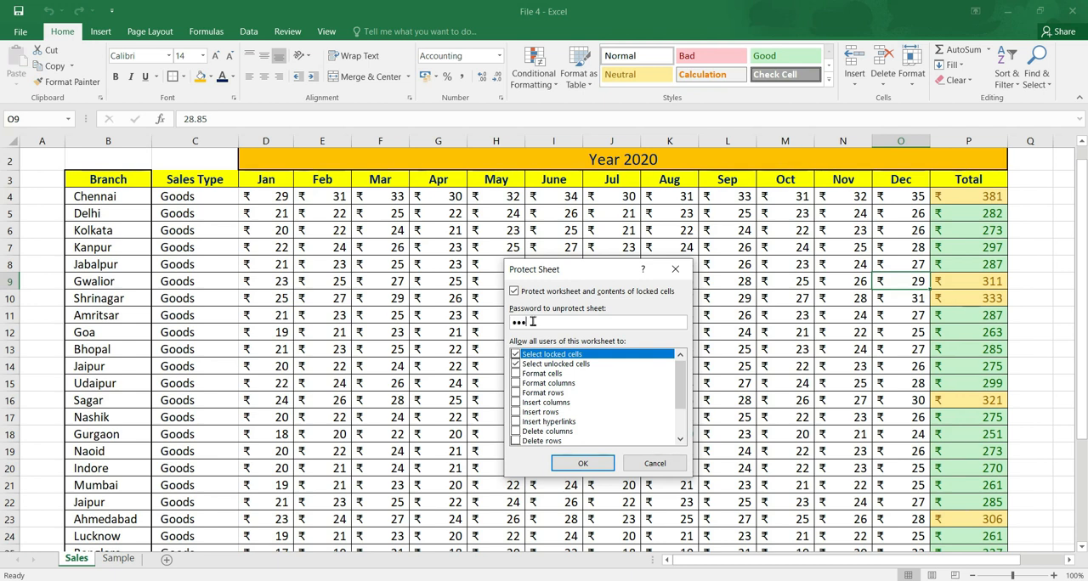
click(571, 463)
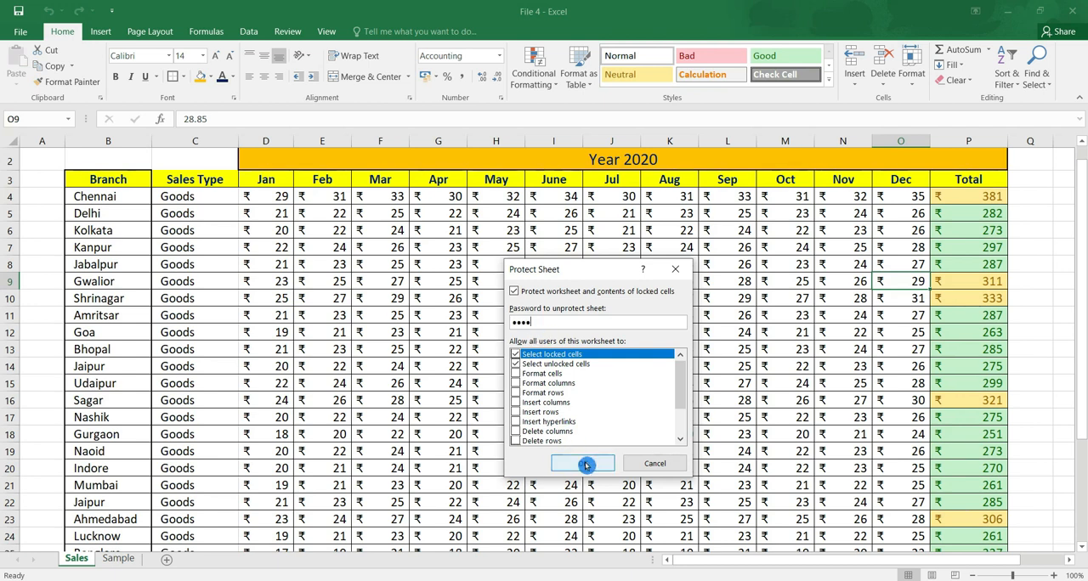
text(1234)
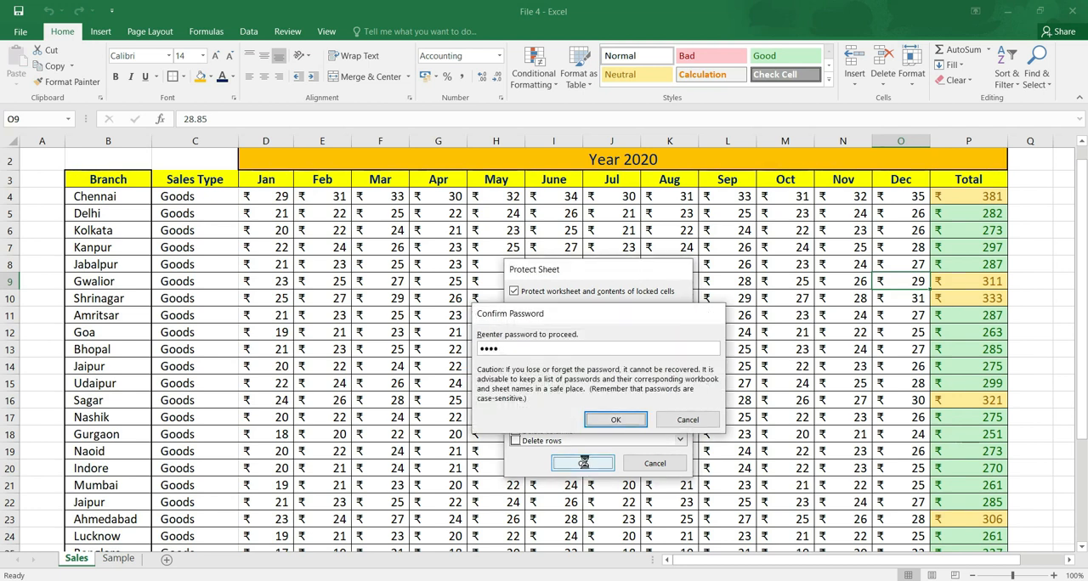
key(Return)
Try to edit Shrinagar's Aug value and Jabalpur's Total on the protected sheet.
click(674, 292)
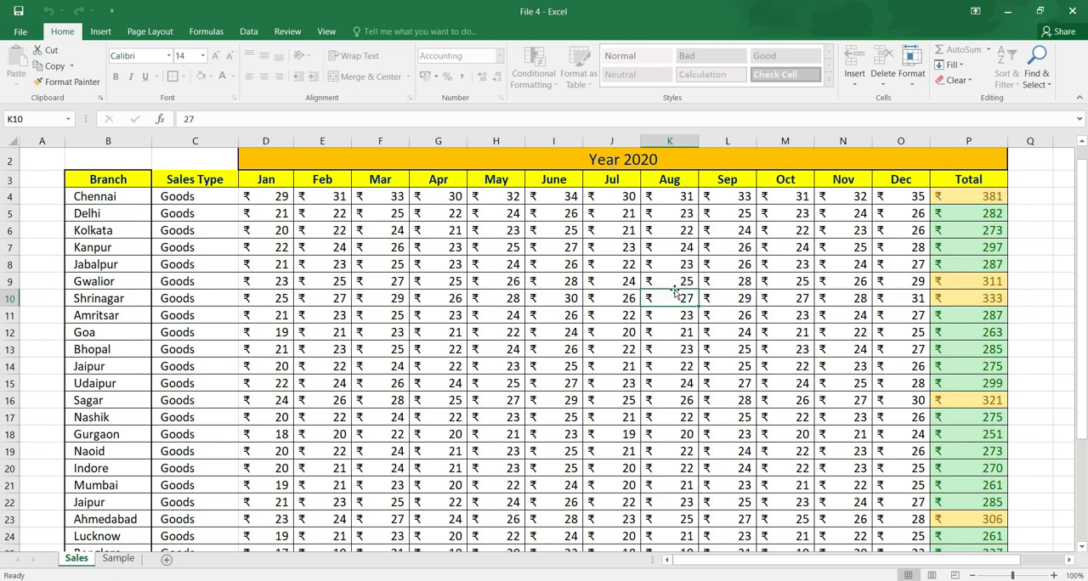
double_click(675, 293)
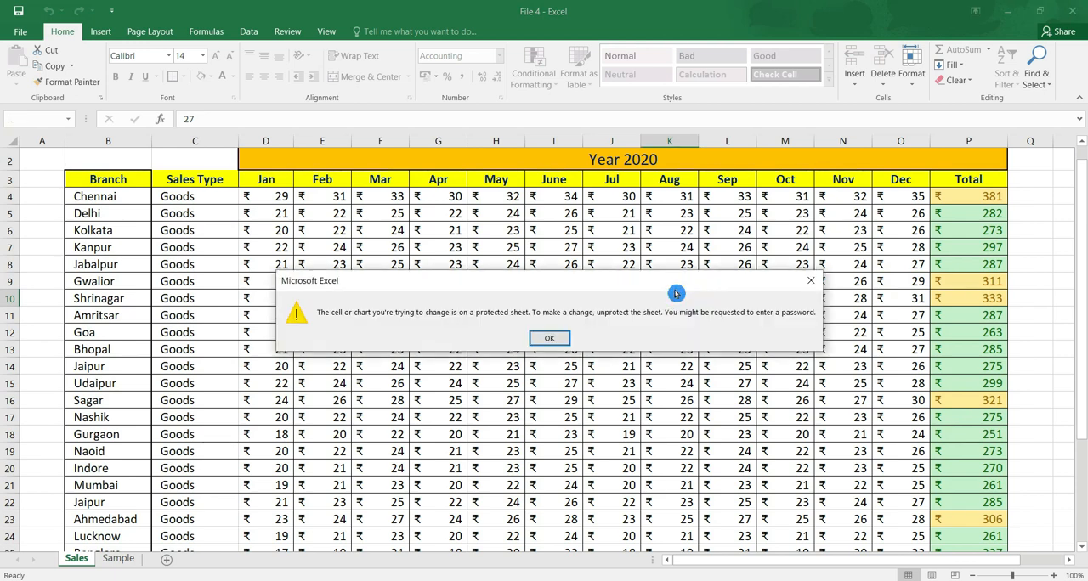
key(Return)
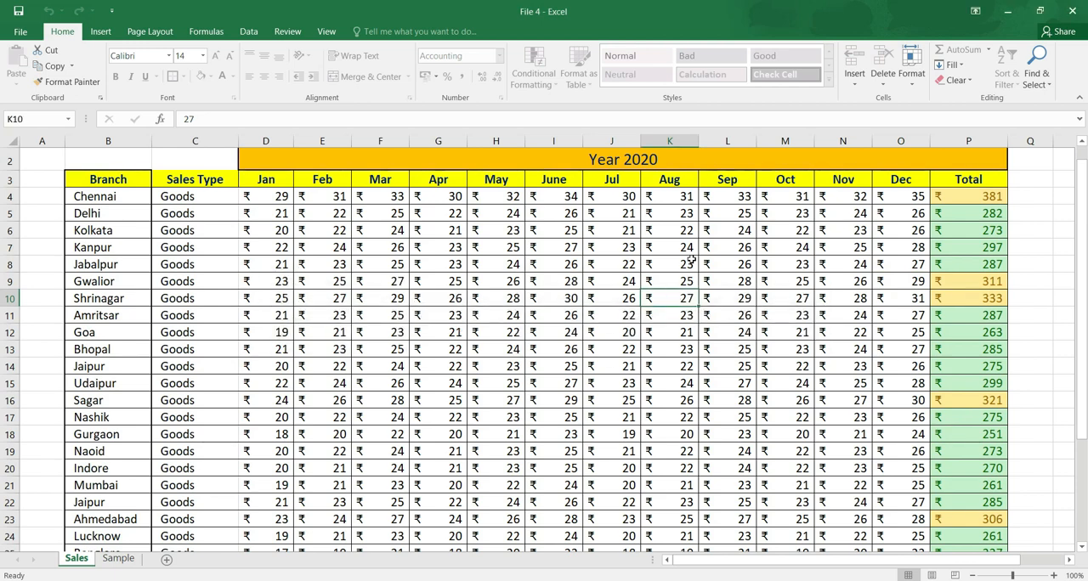
click(823, 292)
click(977, 270)
double_click(977, 272)
key(Return)
Try to delete the Nov values from Chennai to Bhopal and to edit the empty cell Q8 on the protected sheet.
drag(848, 221, 981, 452)
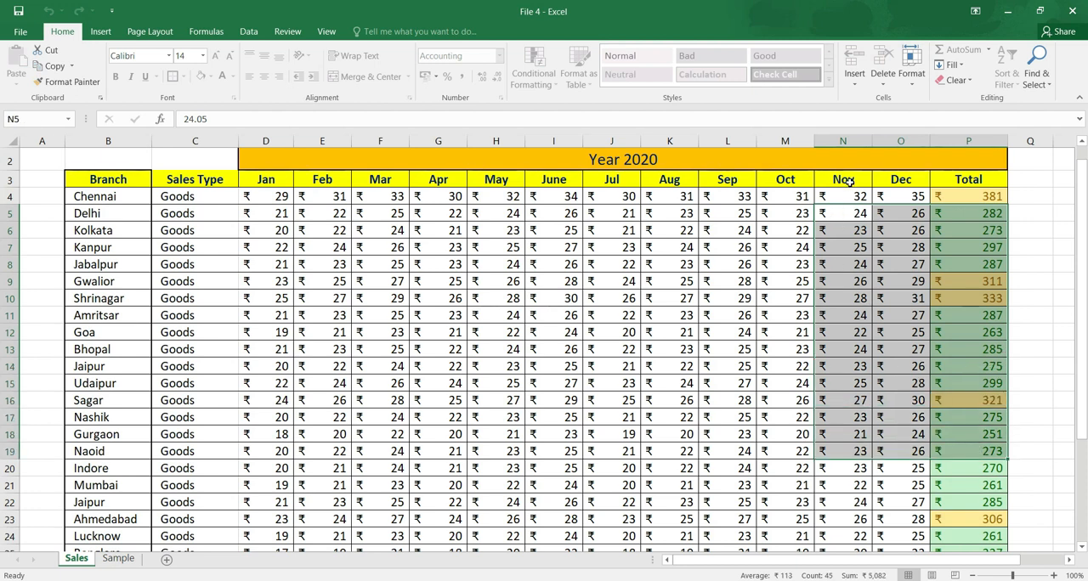
drag(847, 191, 861, 351)
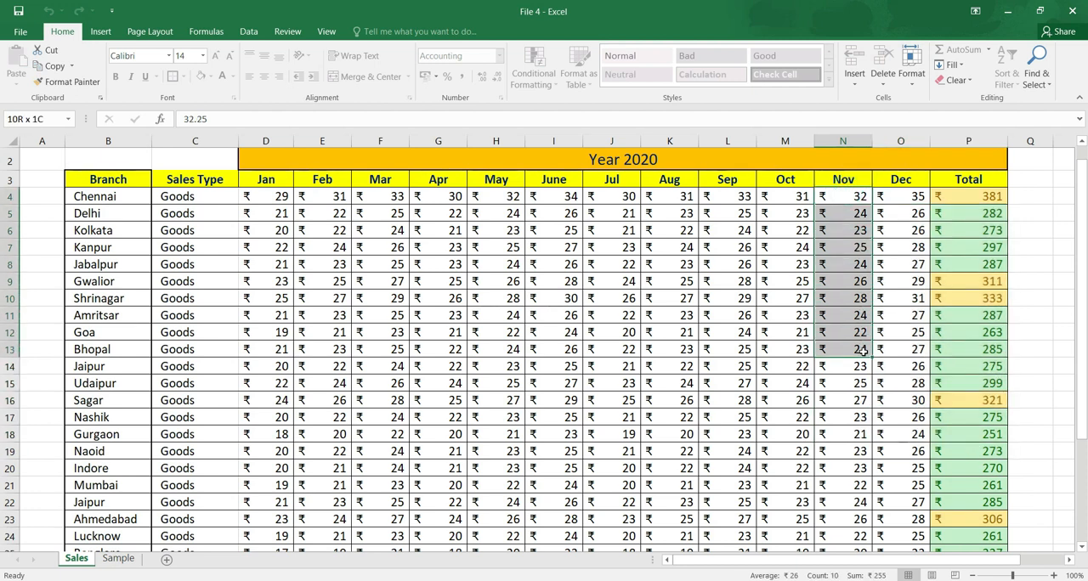
key(Delete)
click(561, 334)
click(537, 338)
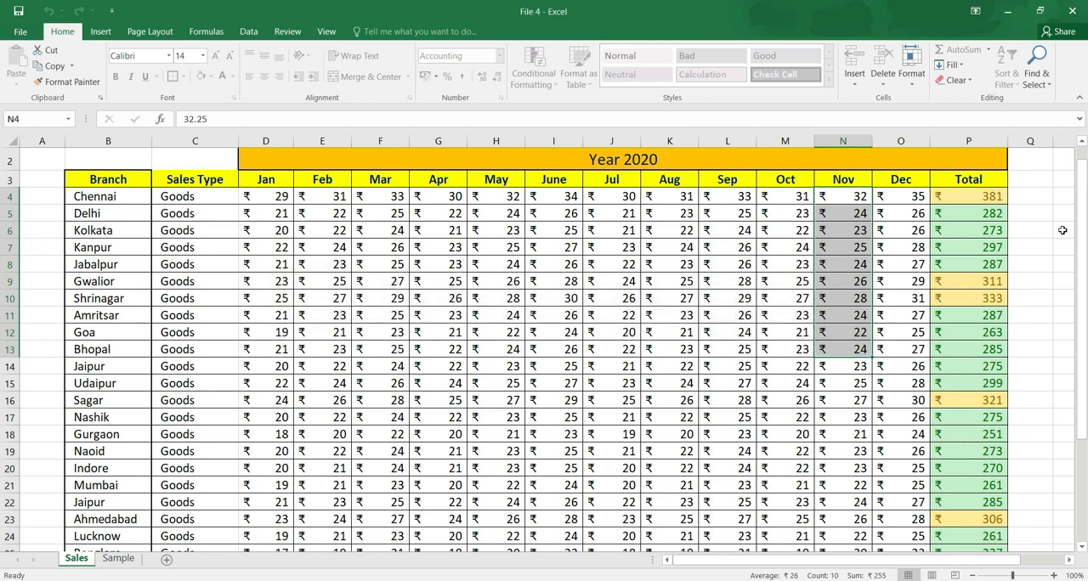
click(1019, 266)
double_click(1019, 267)
key(Return)
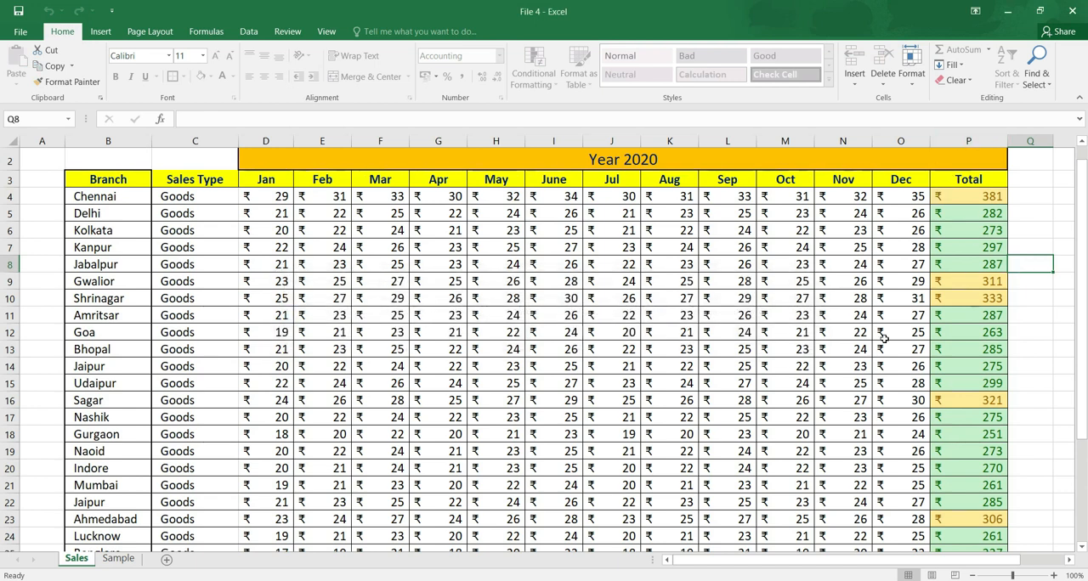
Unprotect the Sales sheet by entering the sheet password.
click(910, 73)
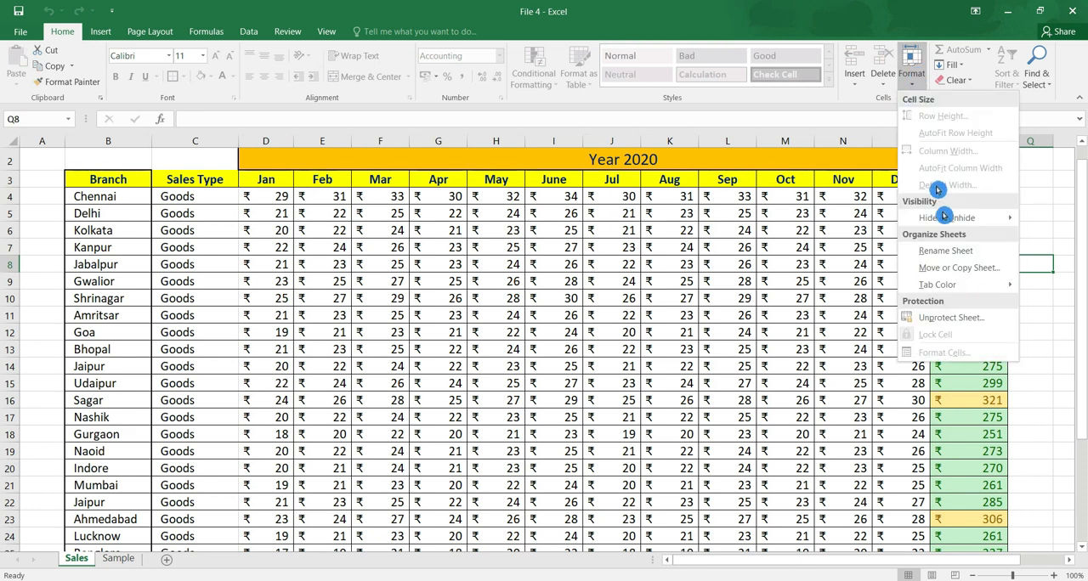
click(979, 321)
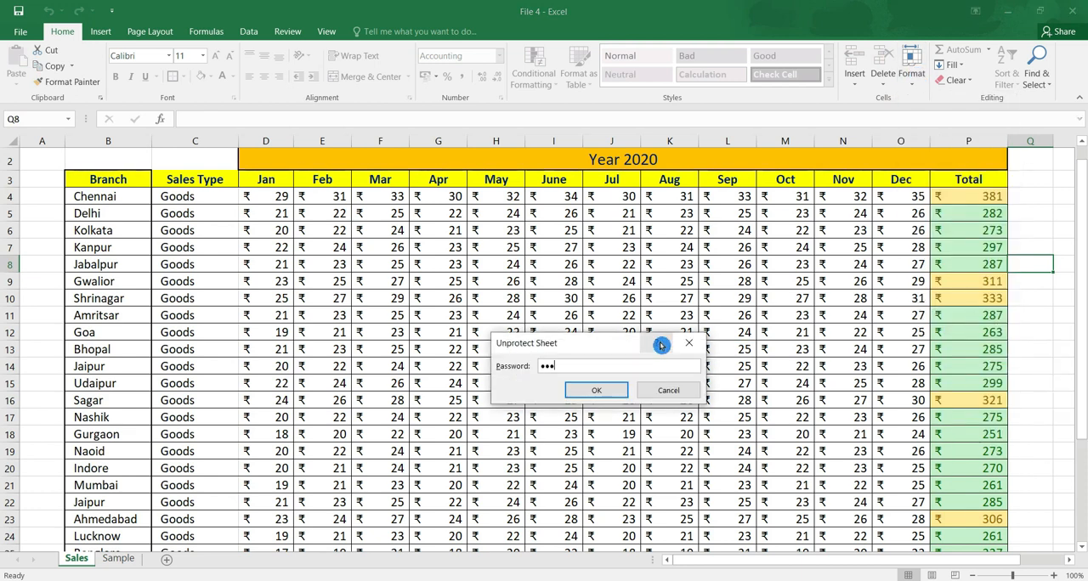
key(Return)
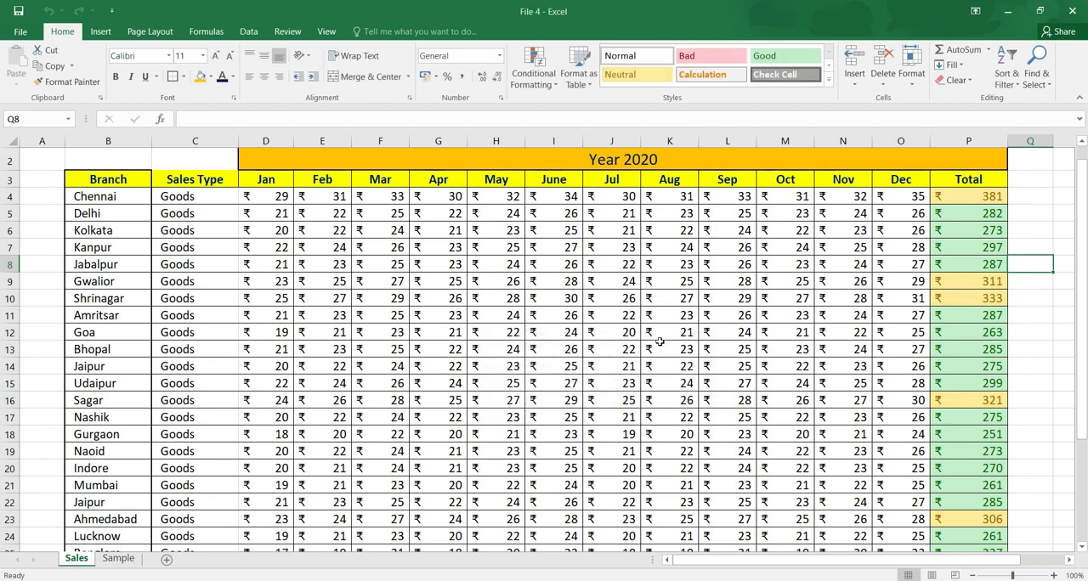
Enter the test values ww, 2, 33, 3, 3 and 3 down the Oct column, starting at Shrinagar in M10.
click(803, 293)
text(ww)
key(Return)
text(2)
key(Return)
text(33)
key(Return)
text(3)
key(Return)
text(3)
key(Return)
text(3)
key(Return)
text(3)
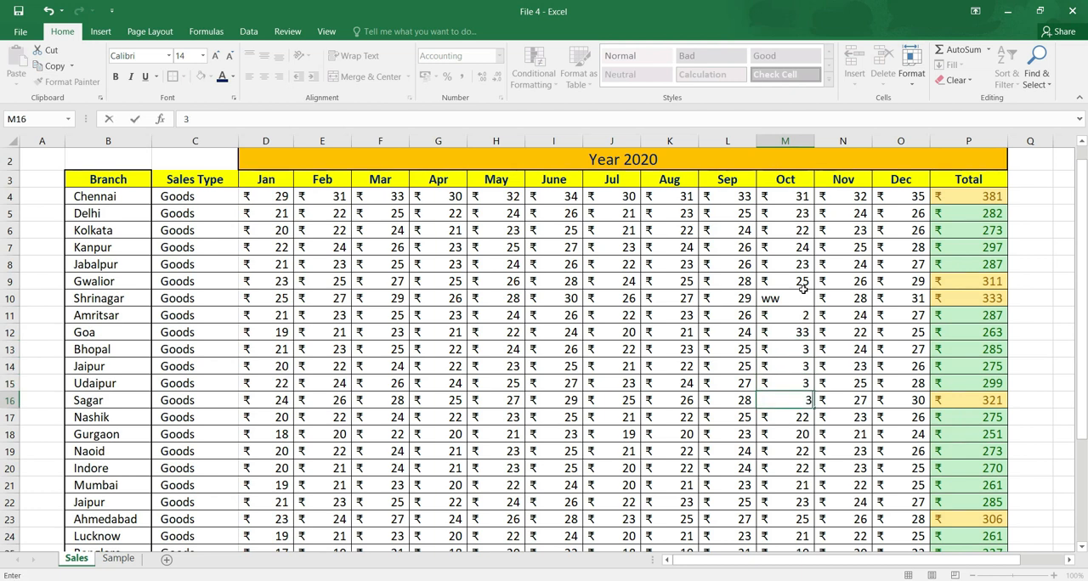
Undo all the test entries in the Oct column.
key(ctrl+z)
key(ctrl+z)
key(ctrl+z)
key(ctrl+z)
key(ctrl+z)
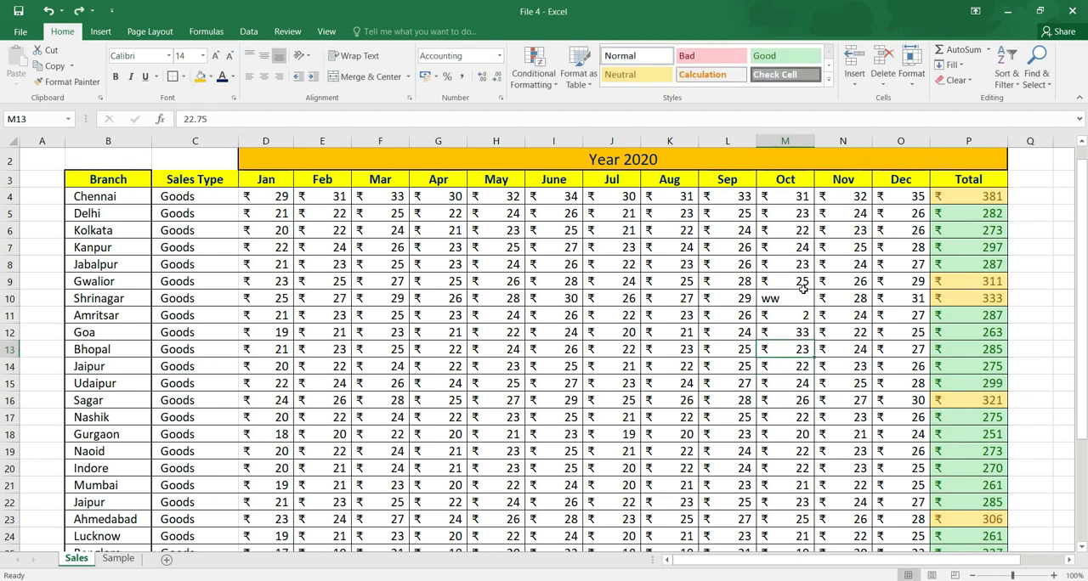
key(ctrl+z)
key(ctrl+z)
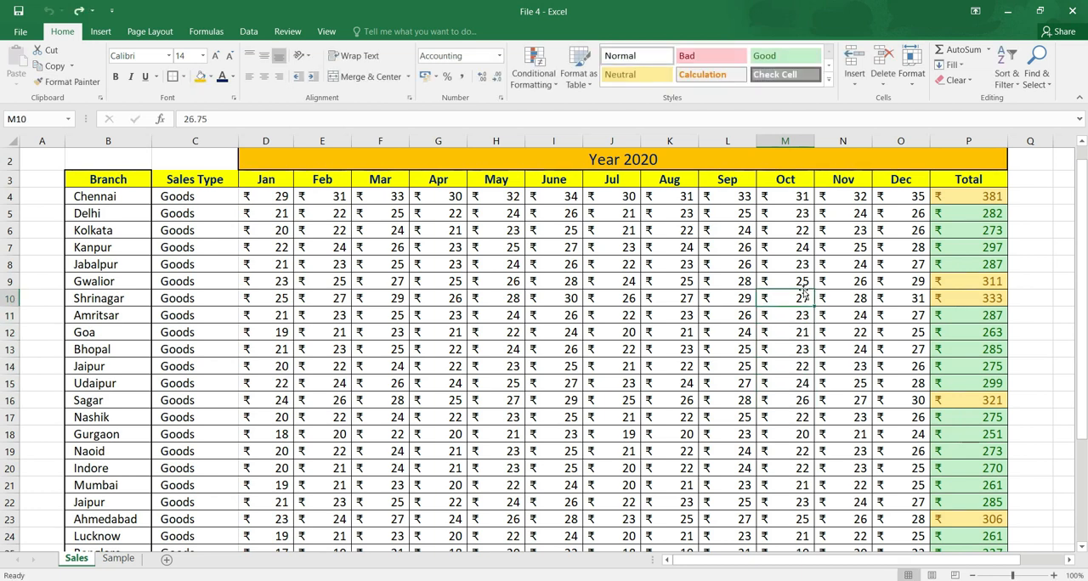
Examine the number, alignment and font settings in Format Cells for Shrinagar's Oct value, leaving them unchanged.
click(911, 68)
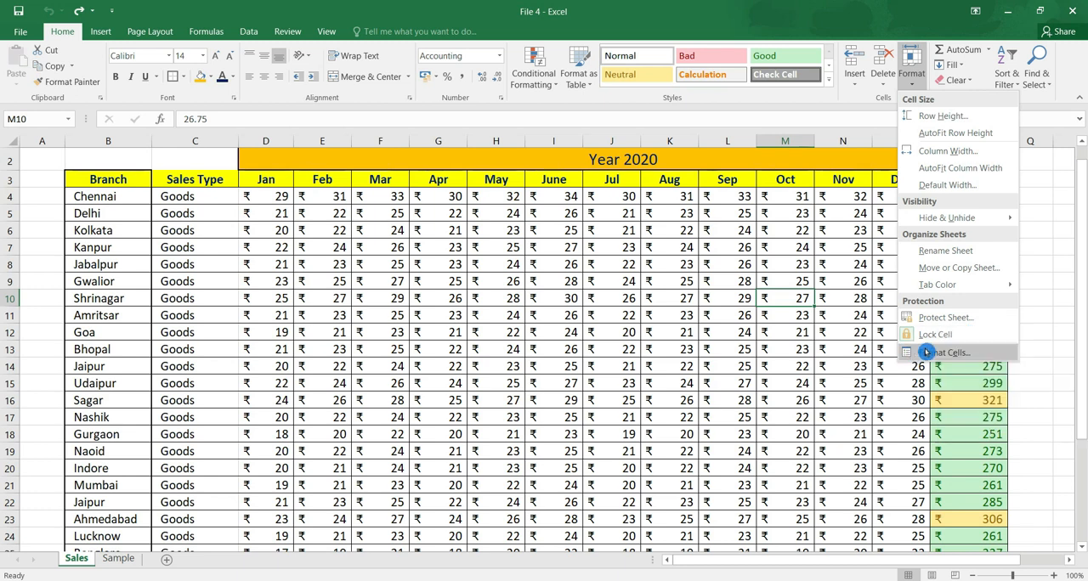
click(1003, 360)
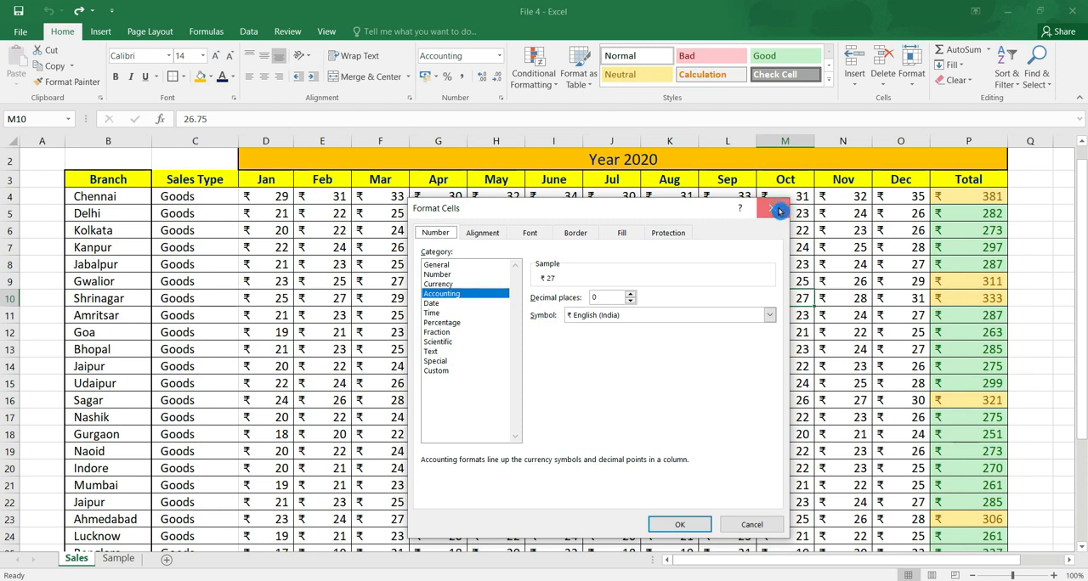
click(778, 210)
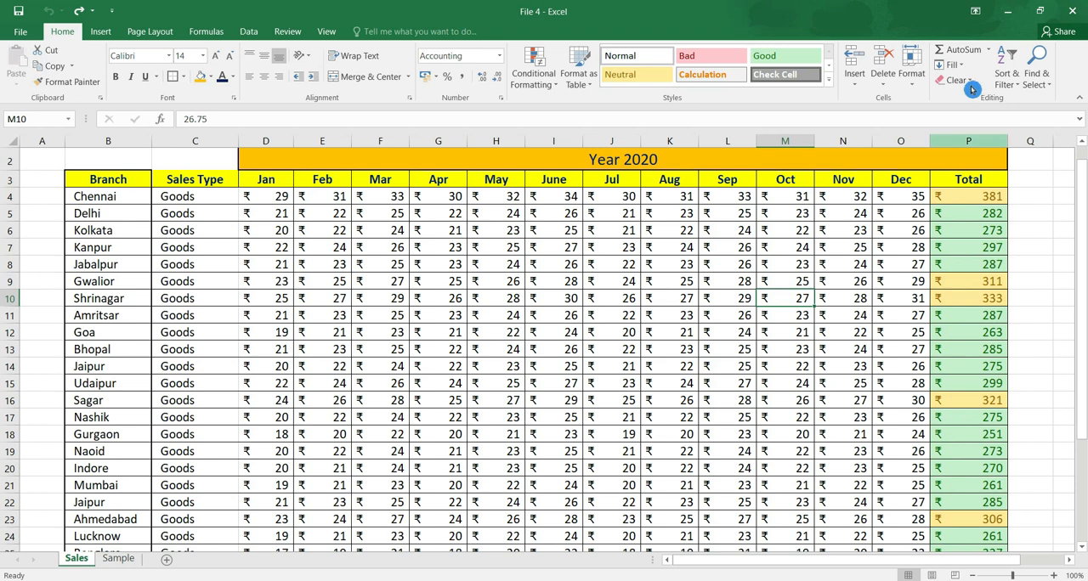
click(926, 79)
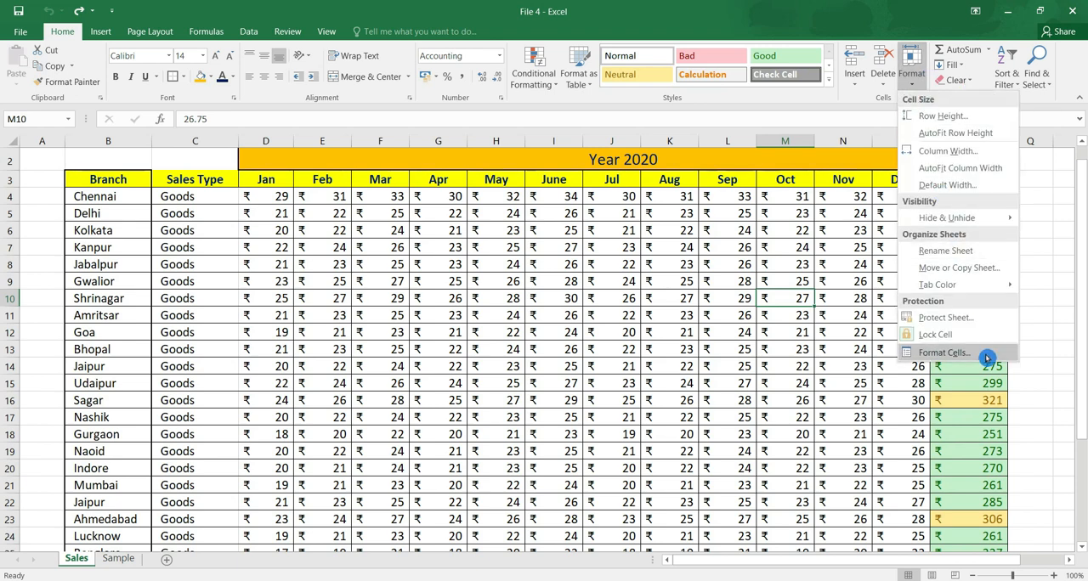
click(944, 351)
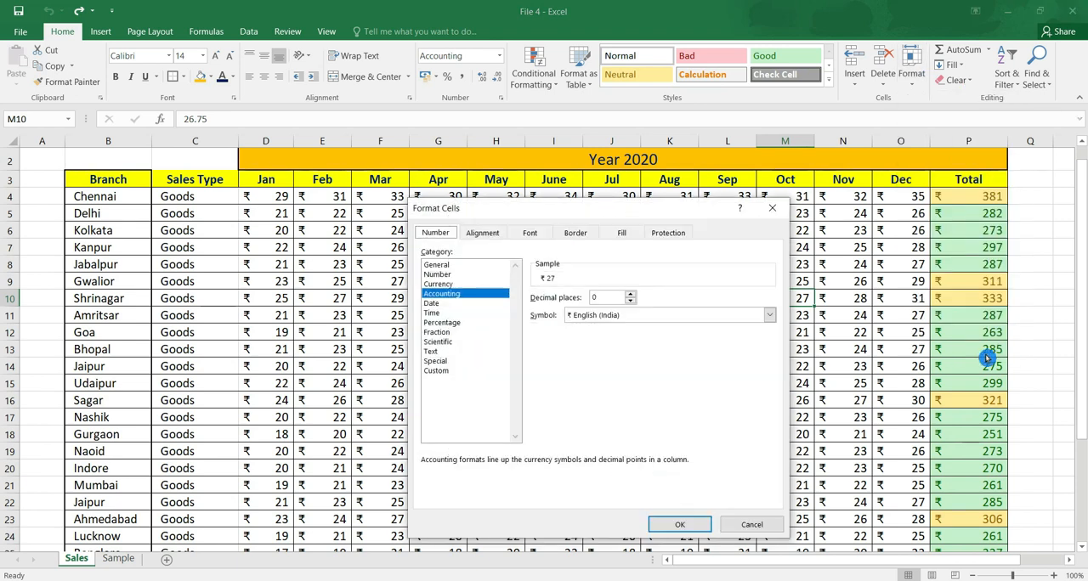
click(482, 232)
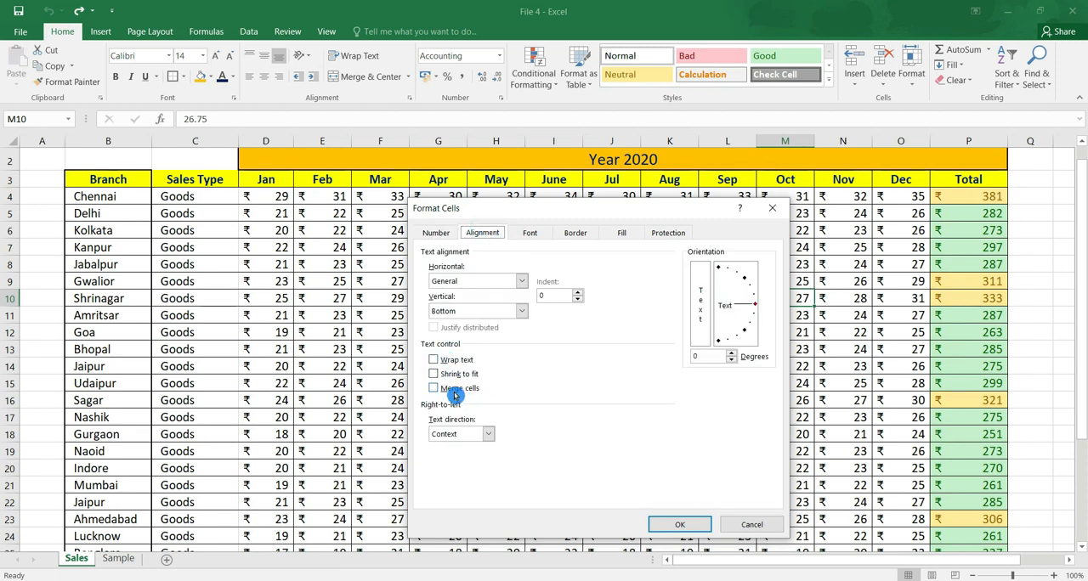
click(533, 234)
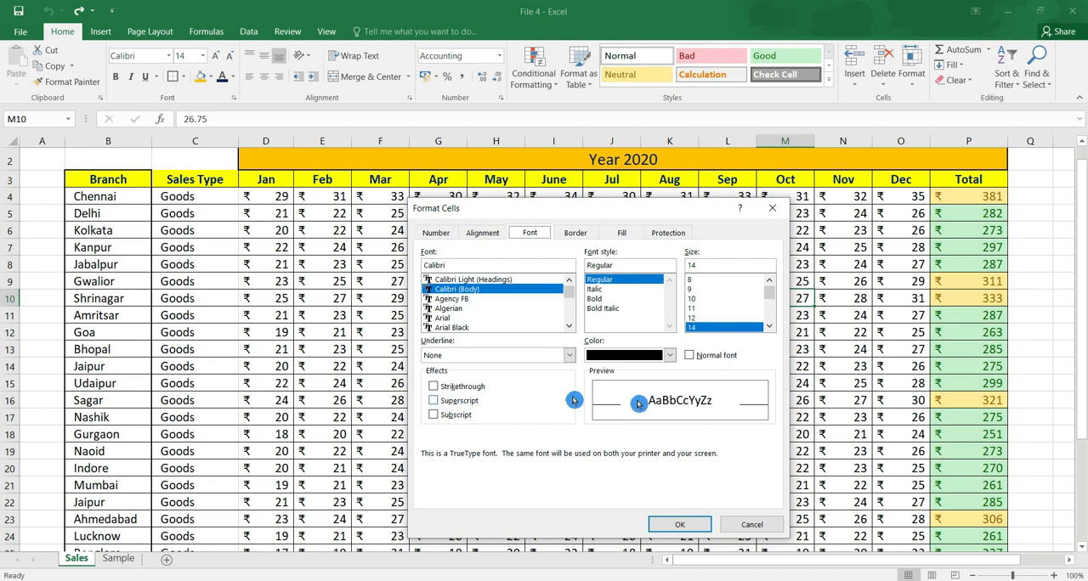
click(771, 206)
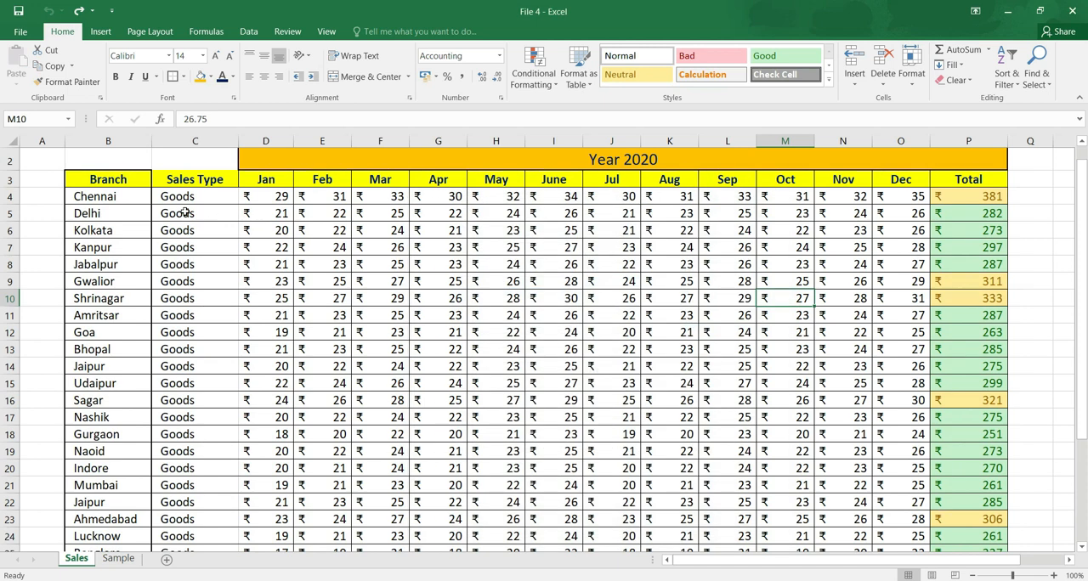
Apply the Strikethrough font effect to the Chennai cell in the Branch column using Format Cells.
click(104, 197)
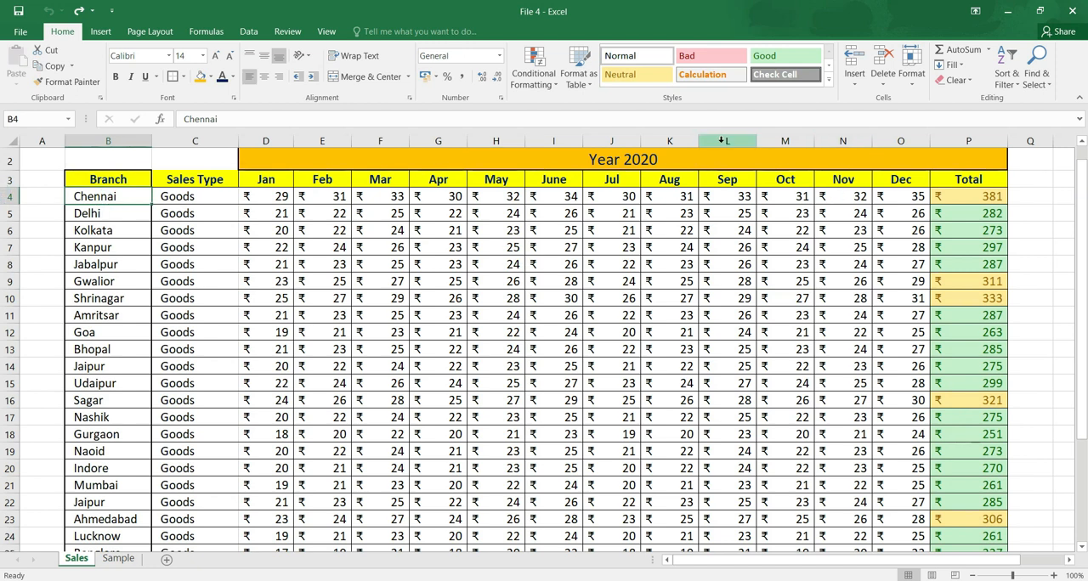
right_click(91, 196)
click(909, 69)
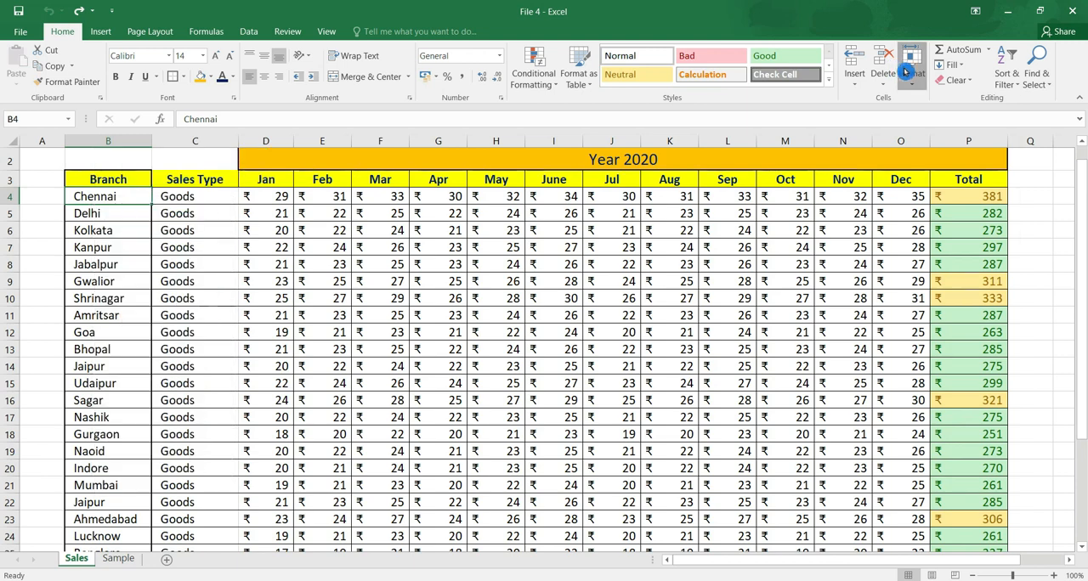
click(979, 352)
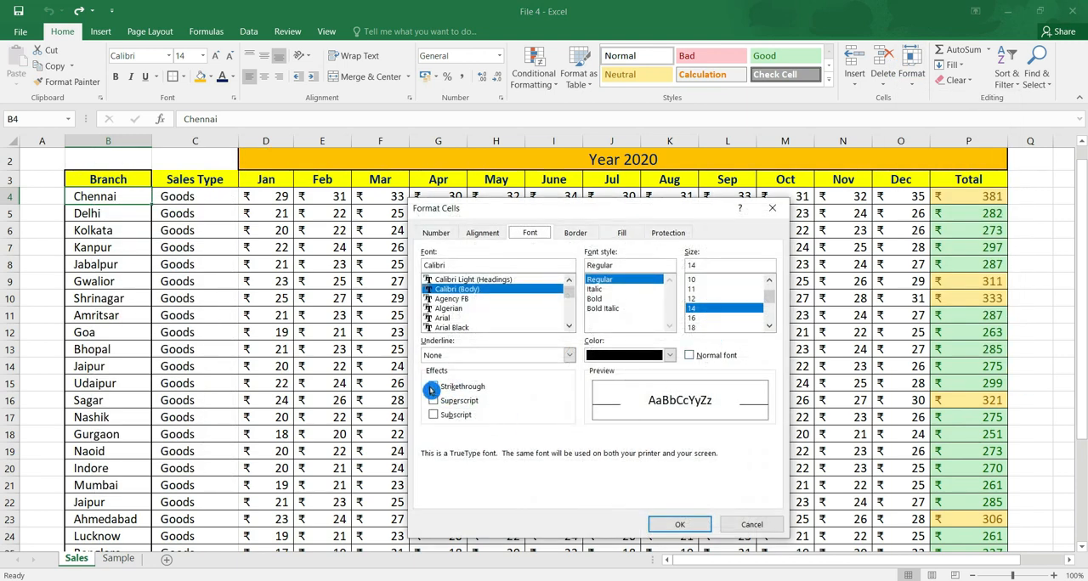
click(435, 390)
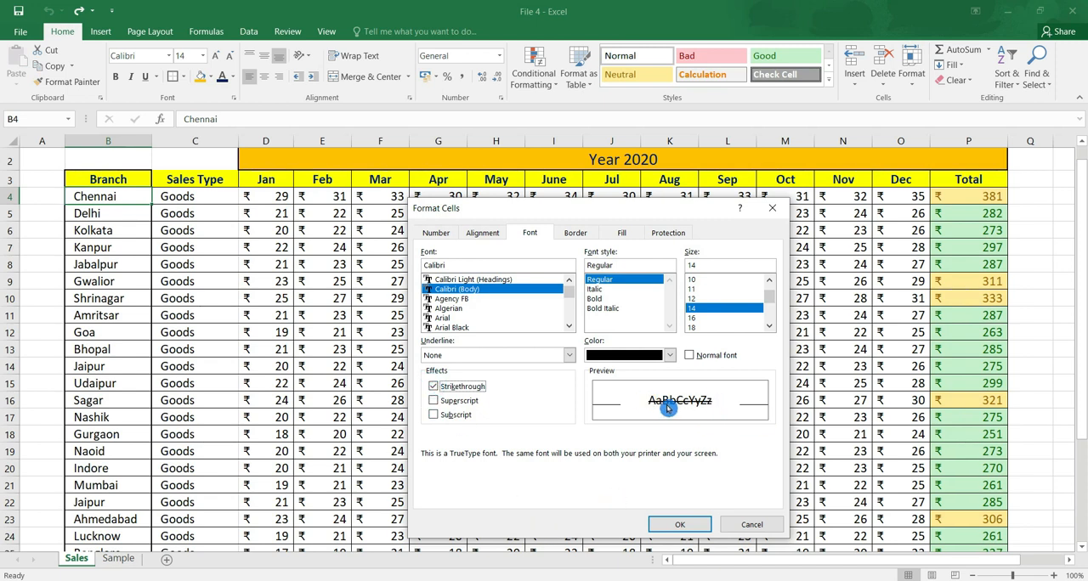
click(705, 528)
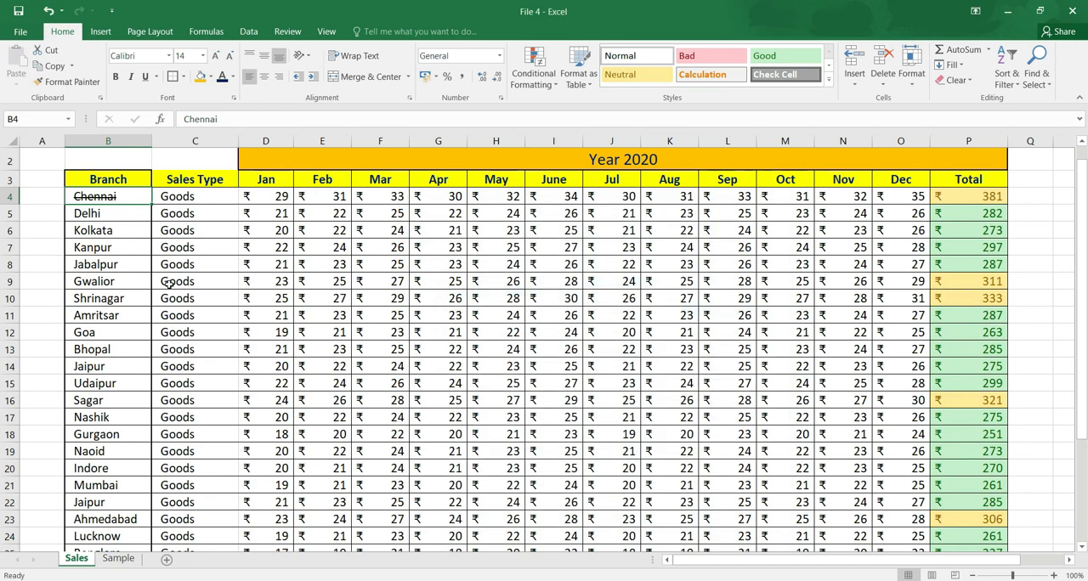
Widen the Branch column to about double its width and increase the height of the Chennai row.
drag(152, 147, 239, 146)
drag(13, 203, 13, 226)
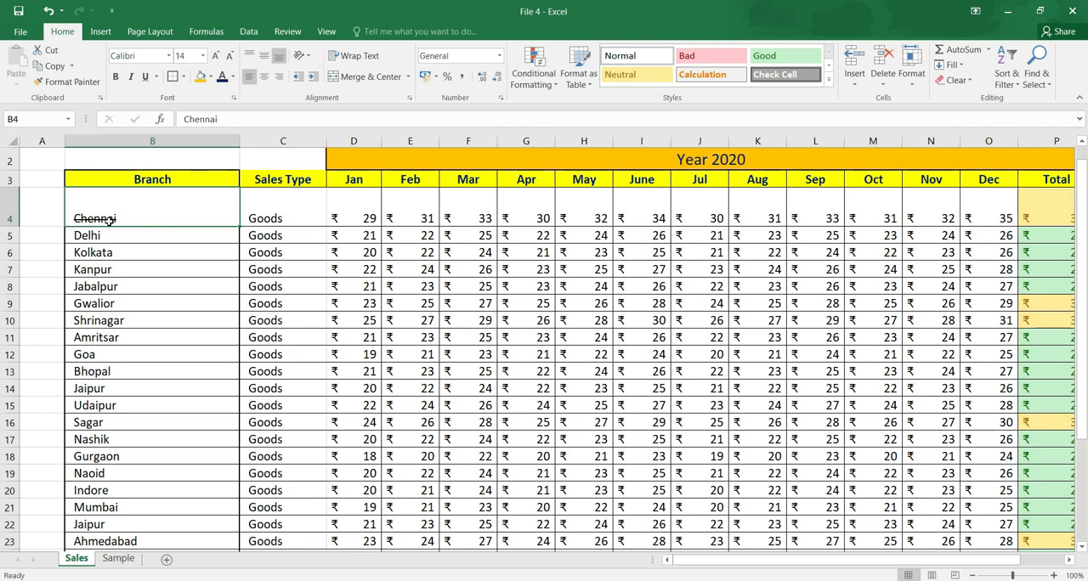
Try the Superscript and Subscript font effects on the Chennai cell in place of Strikethrough, and undo the applied change.
click(918, 76)
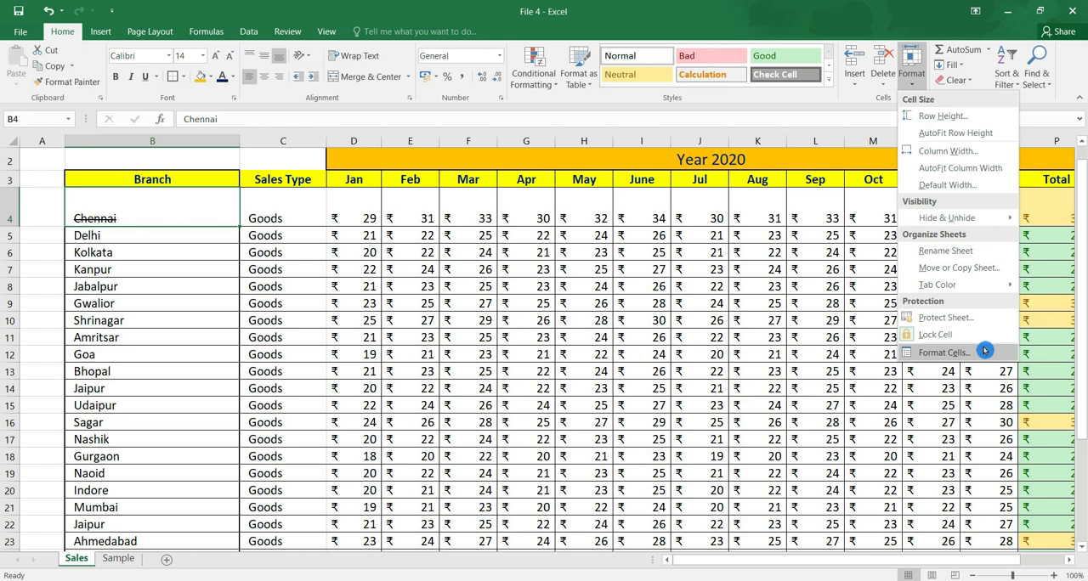
click(943, 352)
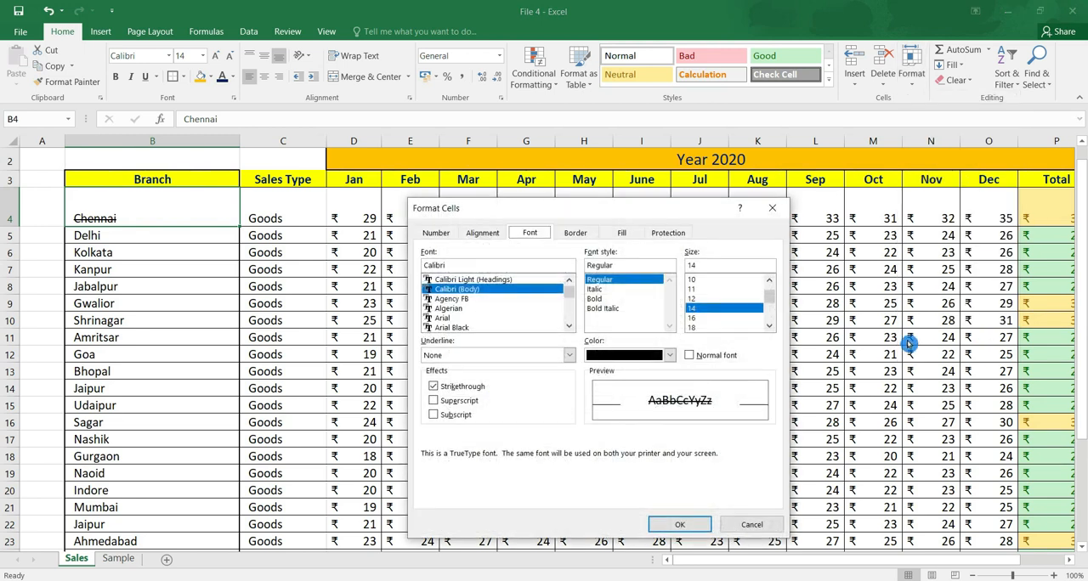
click(449, 388)
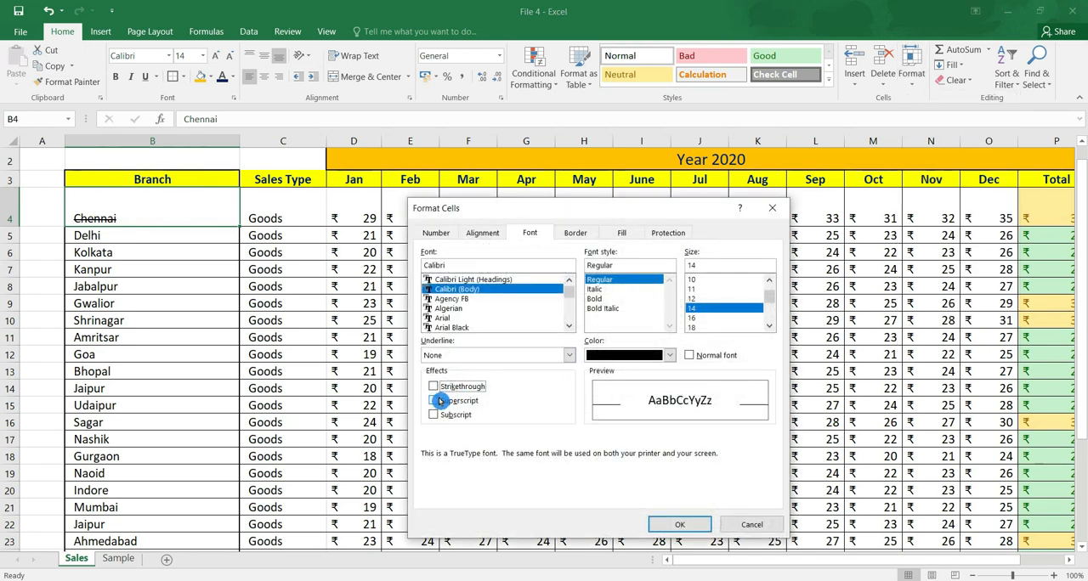
click(440, 401)
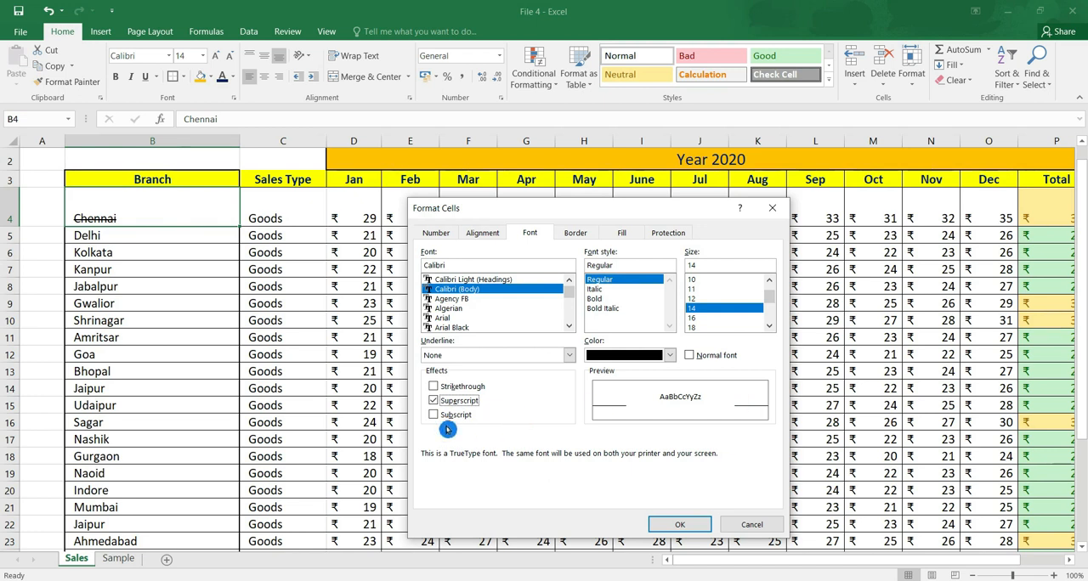
click(435, 416)
click(435, 402)
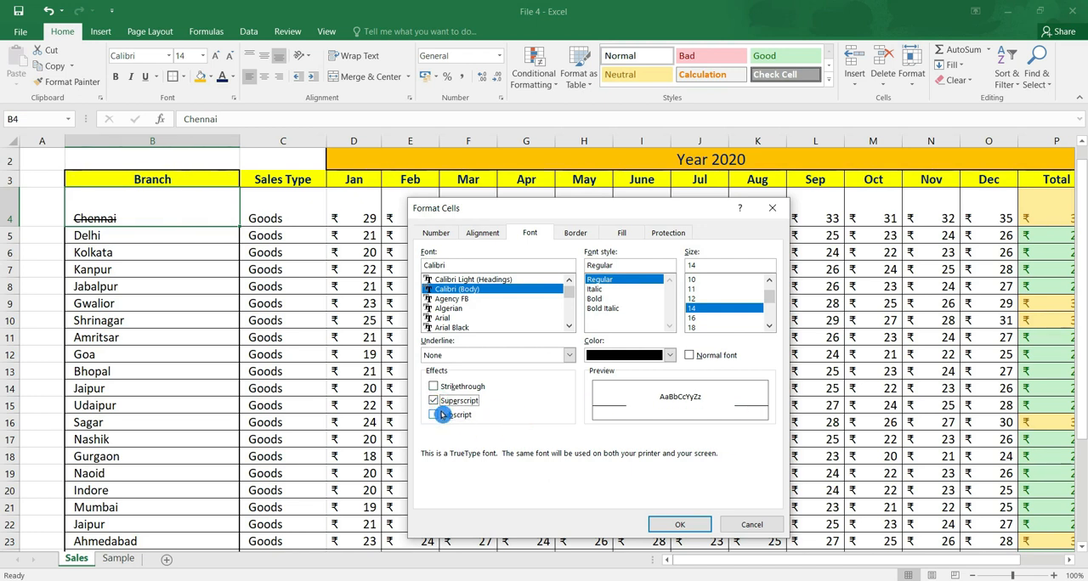
click(436, 416)
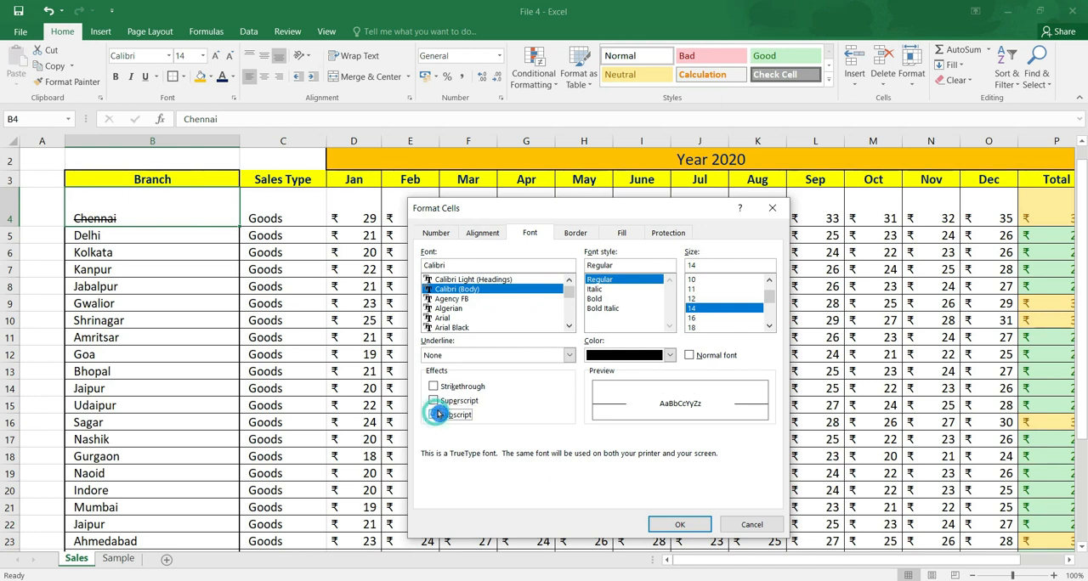
click(703, 524)
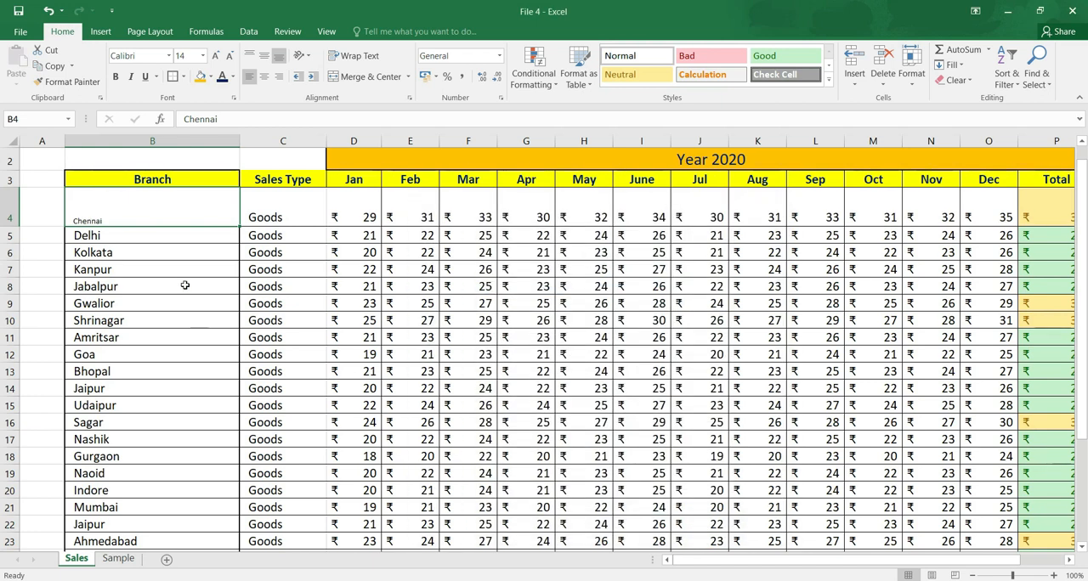
key(ctrl+z)
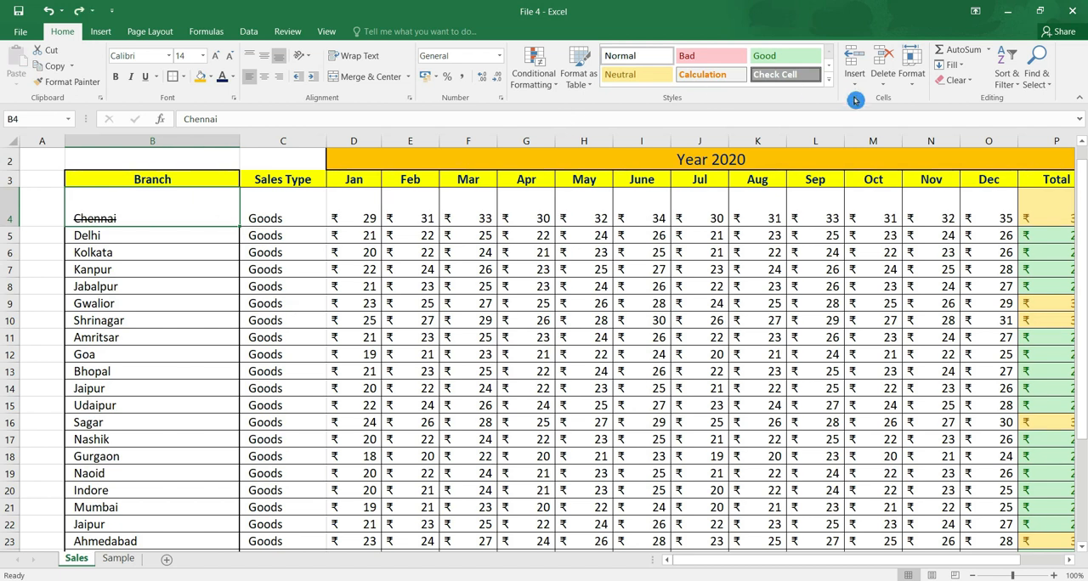
Remove the Strikethrough effect from the Chennai cell in Format Cells, reviewing the fill and protection settings before applying.
click(911, 73)
click(943, 352)
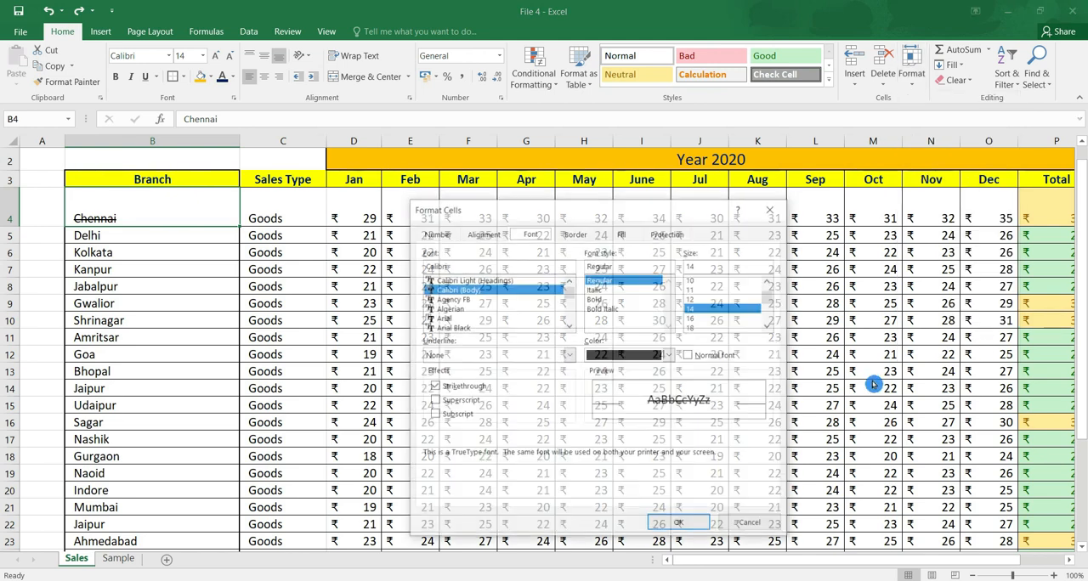
click(434, 387)
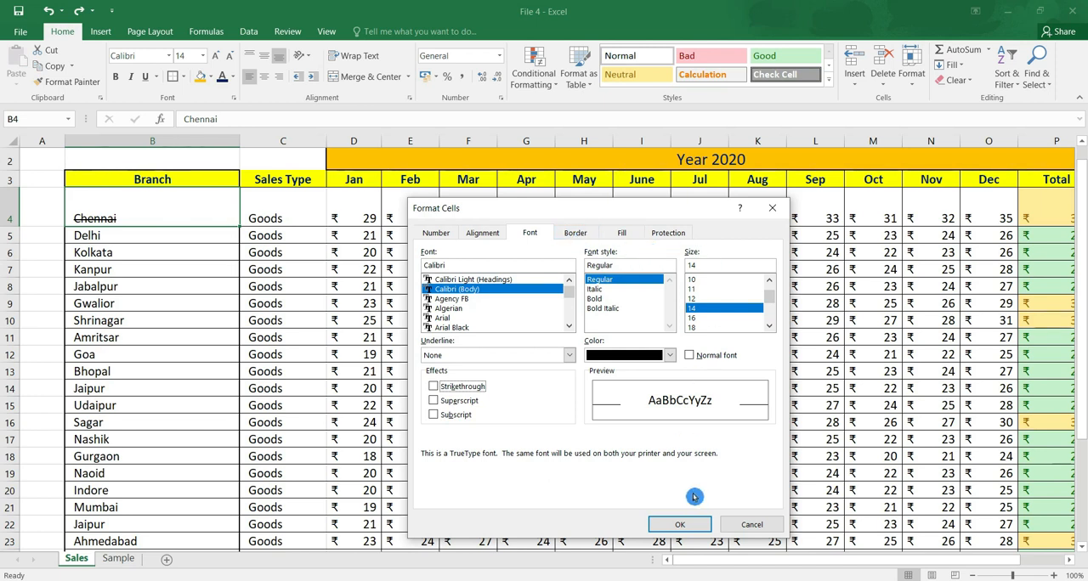
click(624, 234)
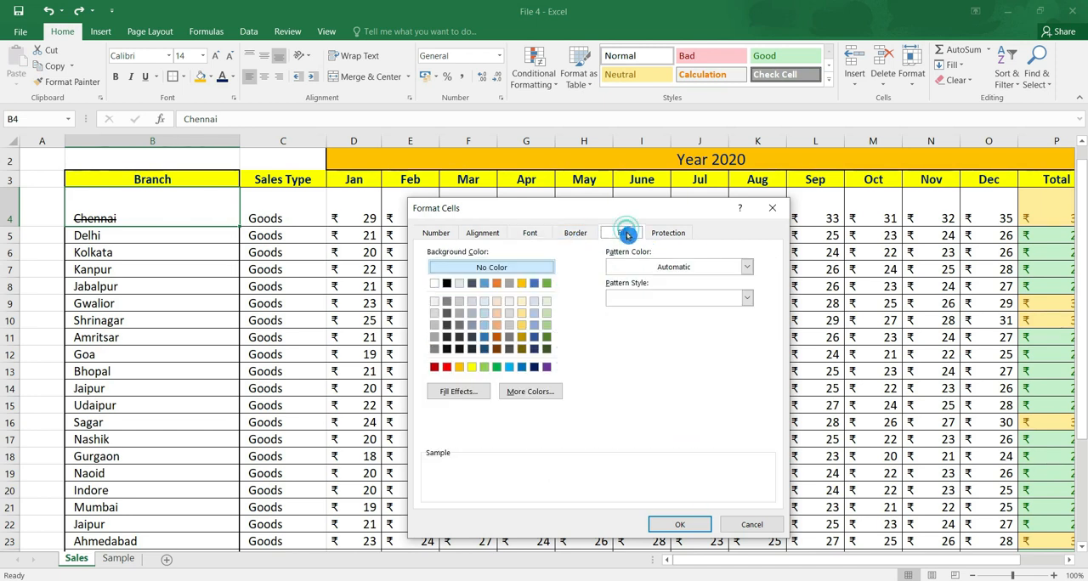
click(671, 235)
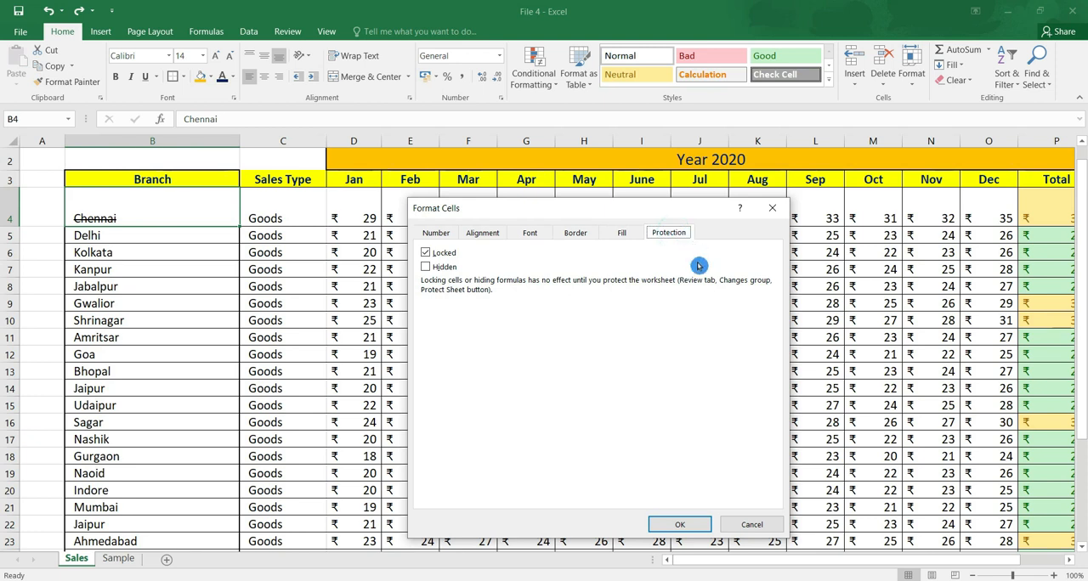
click(689, 524)
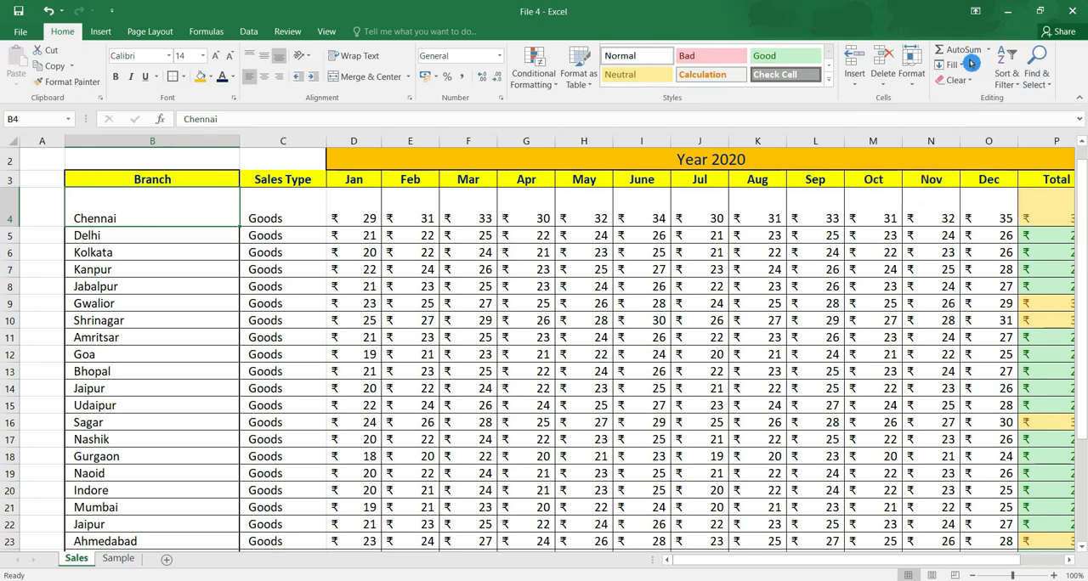
Clear the monthly totals and the grand total from the Total row, row 27.
drag(1085, 252, 1084, 280)
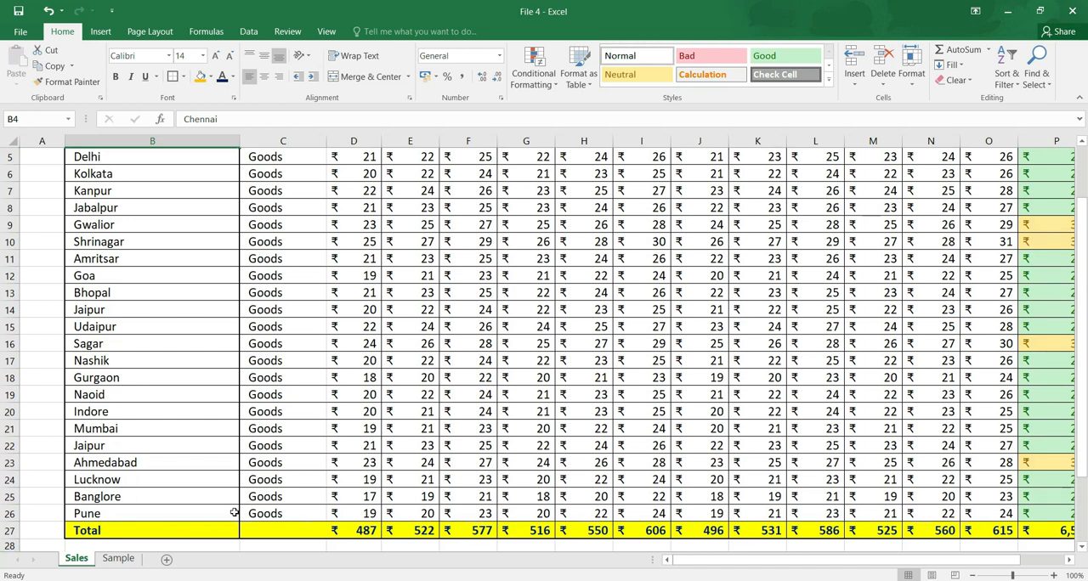
click(300, 528)
drag(767, 527, 960, 527)
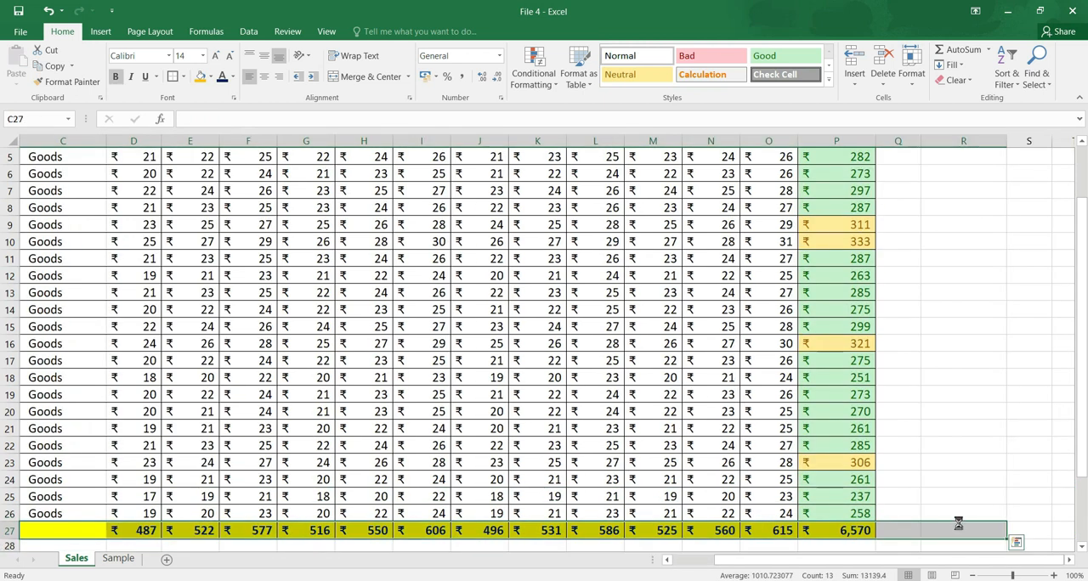
key(Delete)
key(Up)
key(ctrl+Home)
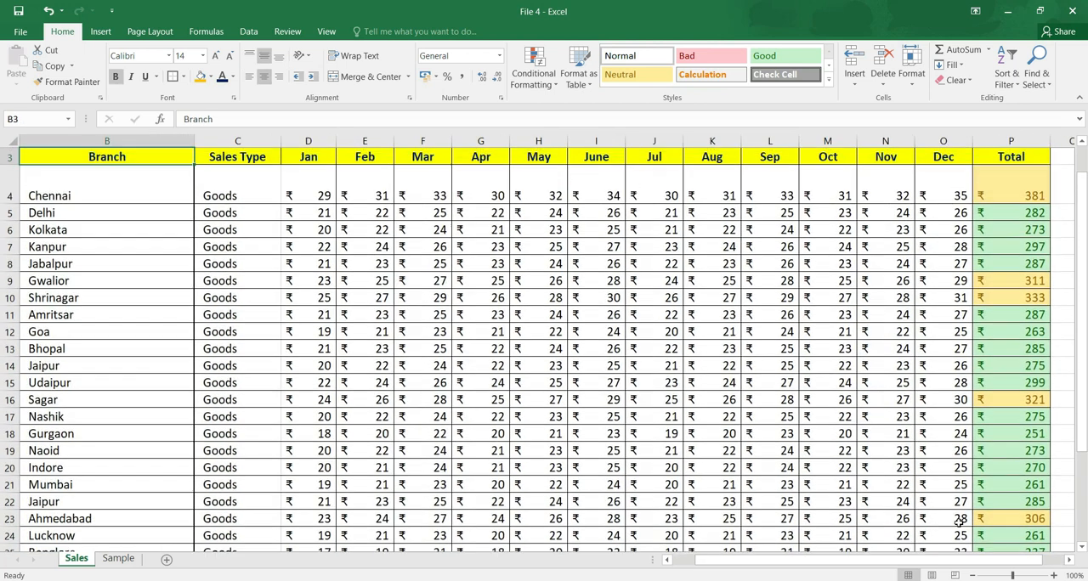
key(Right)
key(Right)
key(Right)
key(Right)
key(Right)
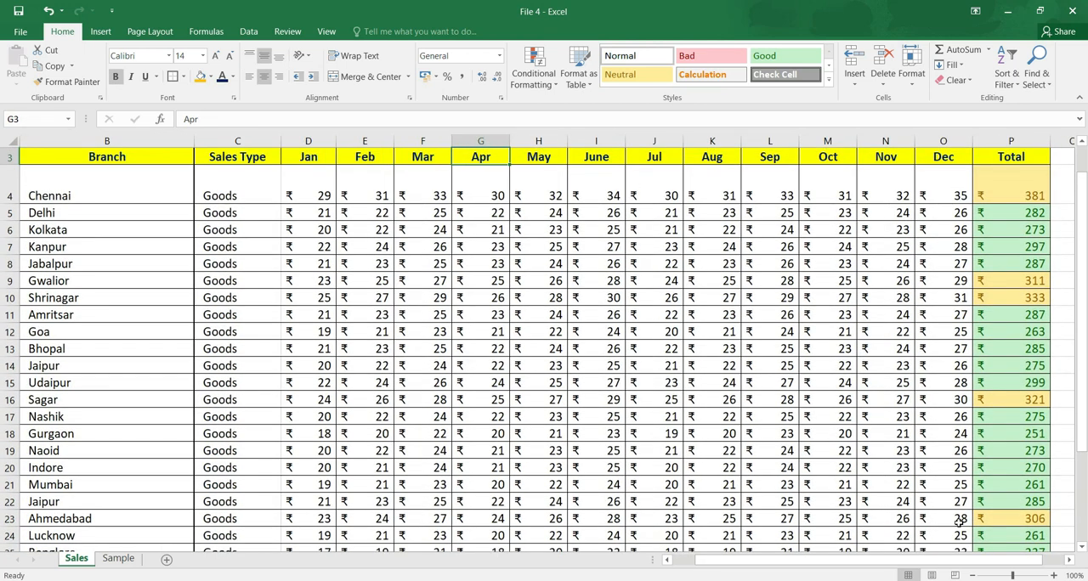
key(Up)
key(Up)
key(Down)
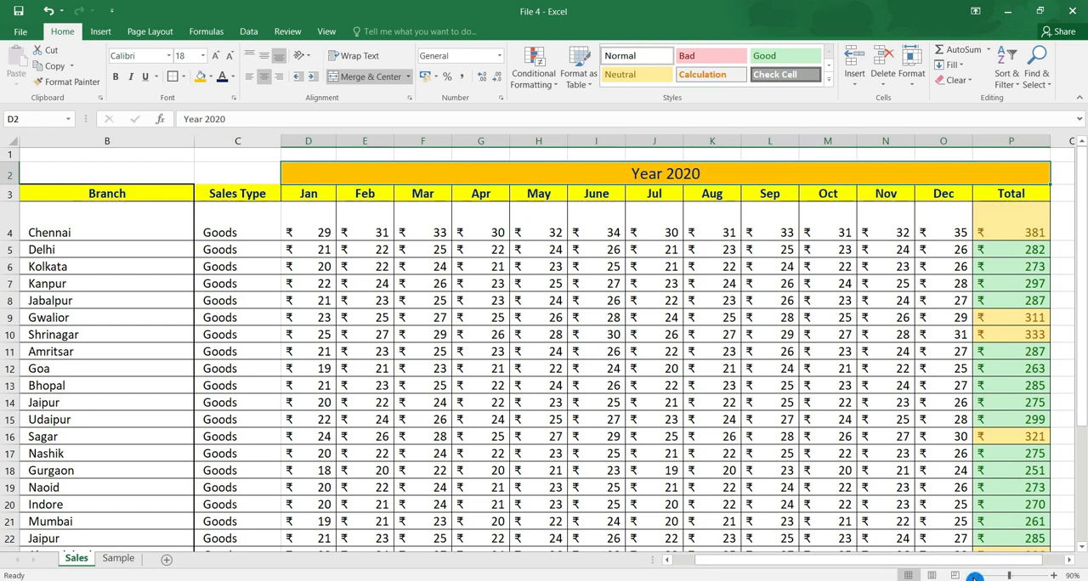
Total the Jan column in D27 with AutoSum, using =SUM(D4:D26).
click(973, 575)
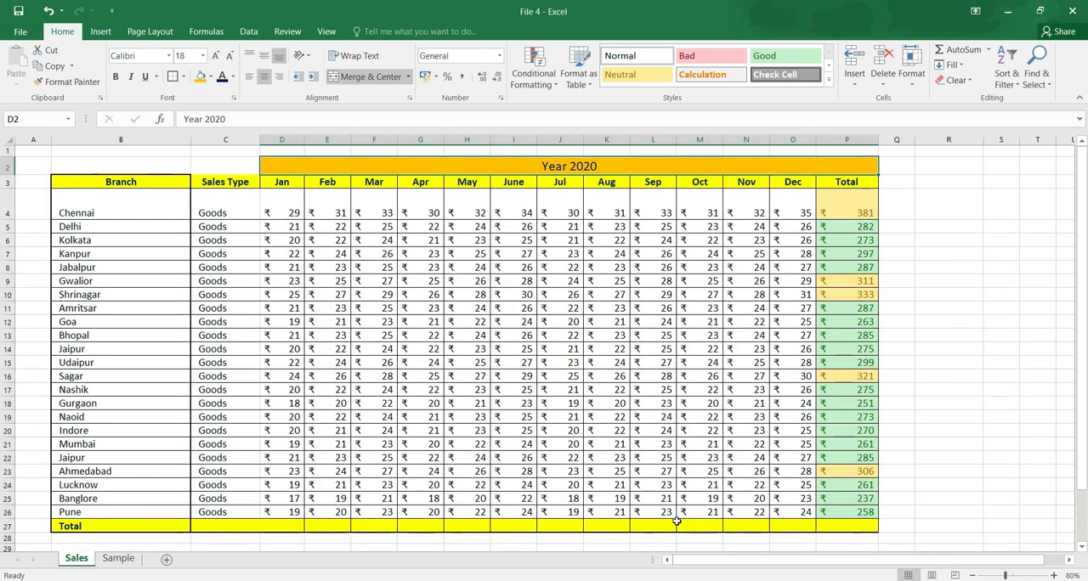
click(282, 526)
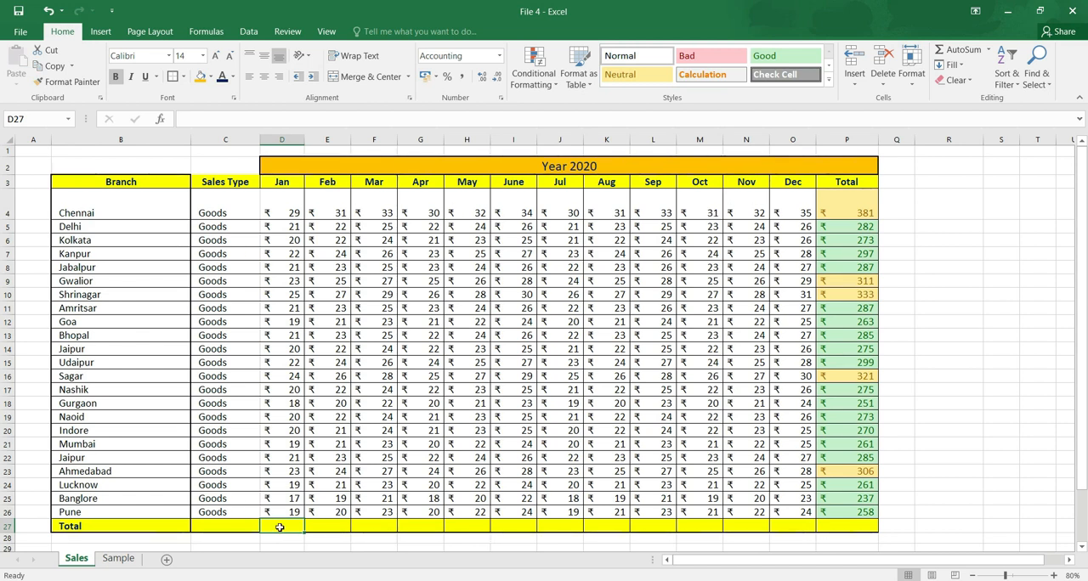
click(962, 50)
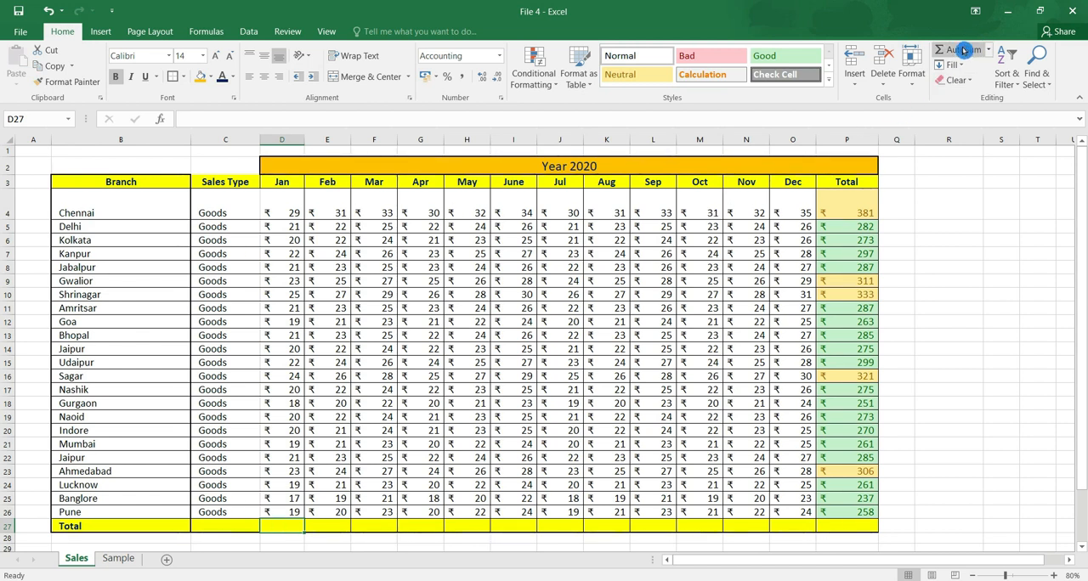
click(961, 50)
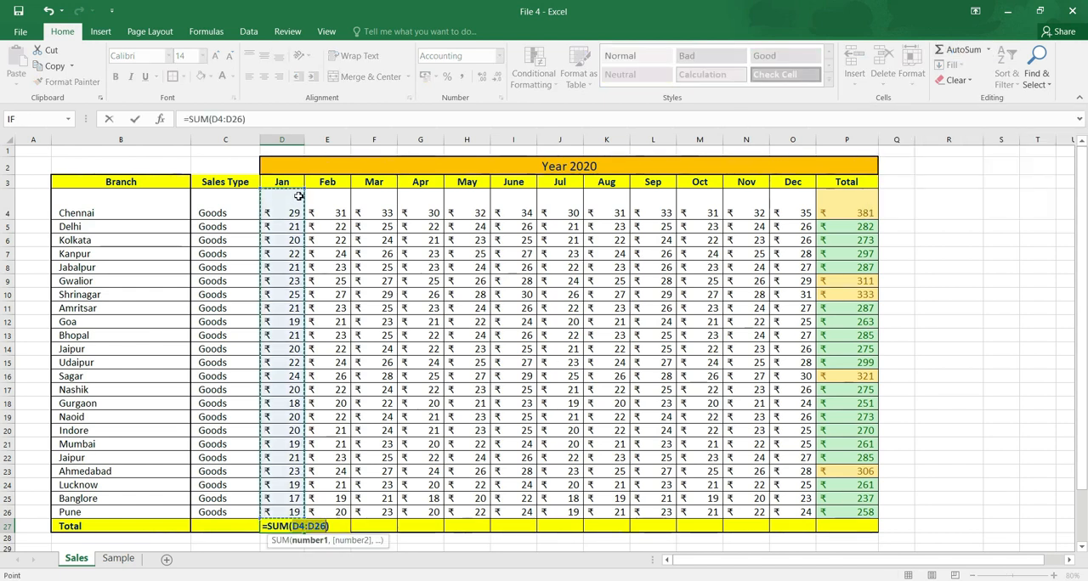
key(Return)
Copy the Jan sum formula across the Total row through the Dec column.
click(288, 529)
drag(305, 536, 797, 524)
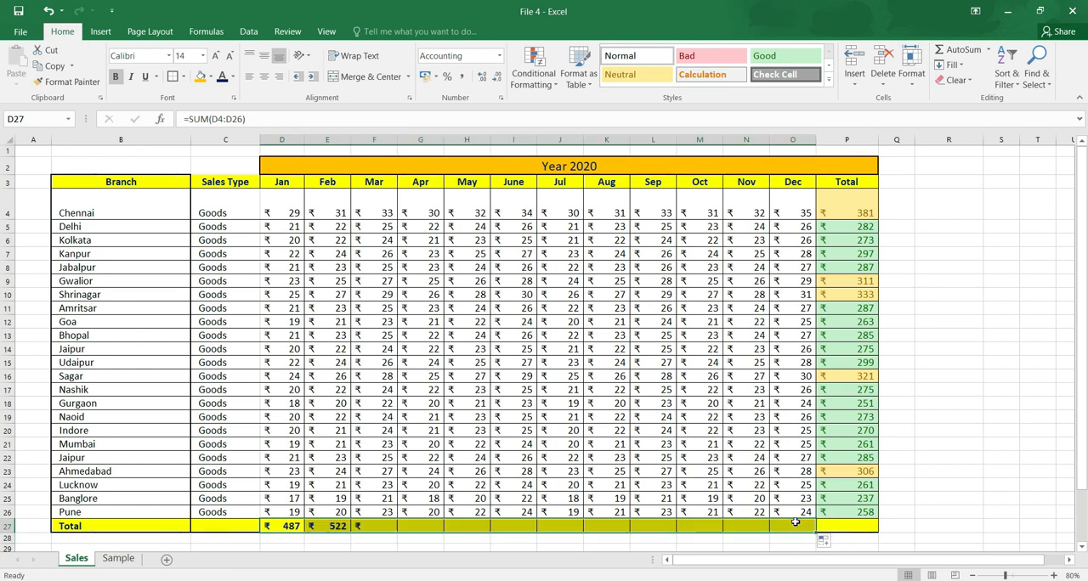
click(935, 527)
Add the grand total in P27 with AutoSum, using =SUM(P4:P26).
drag(858, 208, 858, 486)
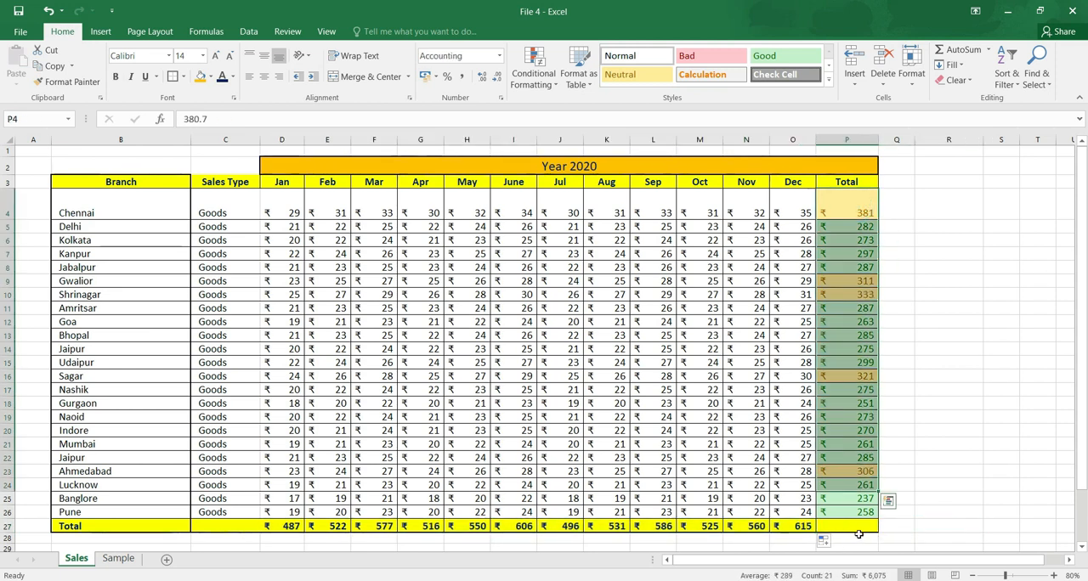
click(858, 529)
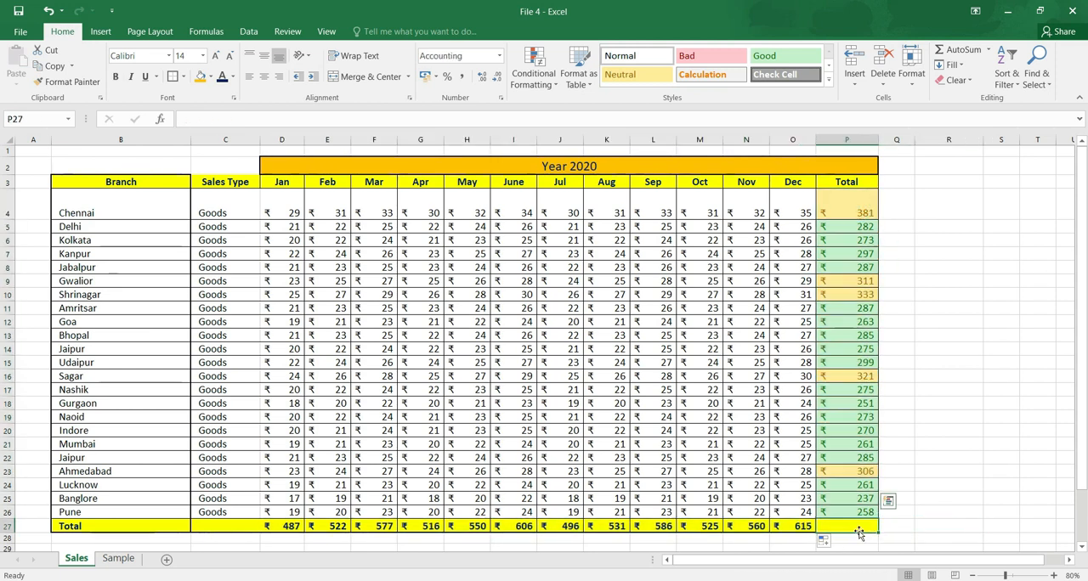
click(956, 53)
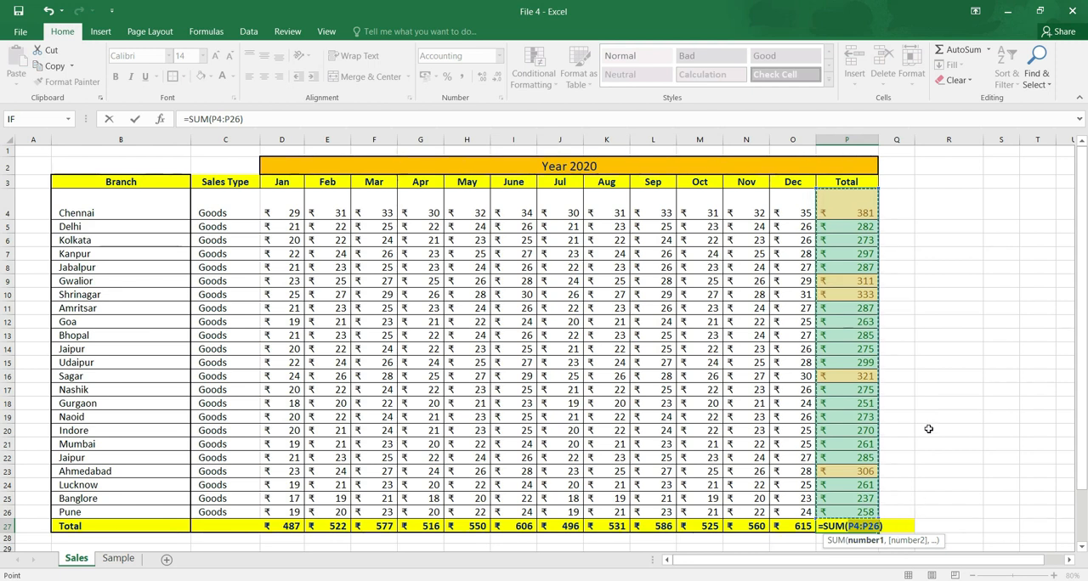
key(Return)
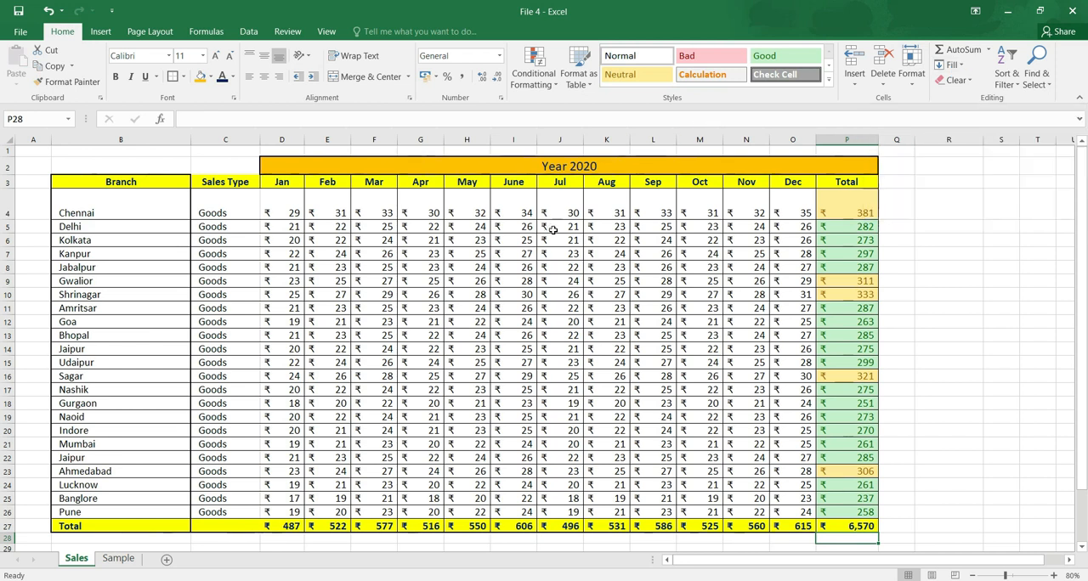
Copy the Branch header into A3 to reuse its formatting and rename it Sr. No.
click(35, 211)
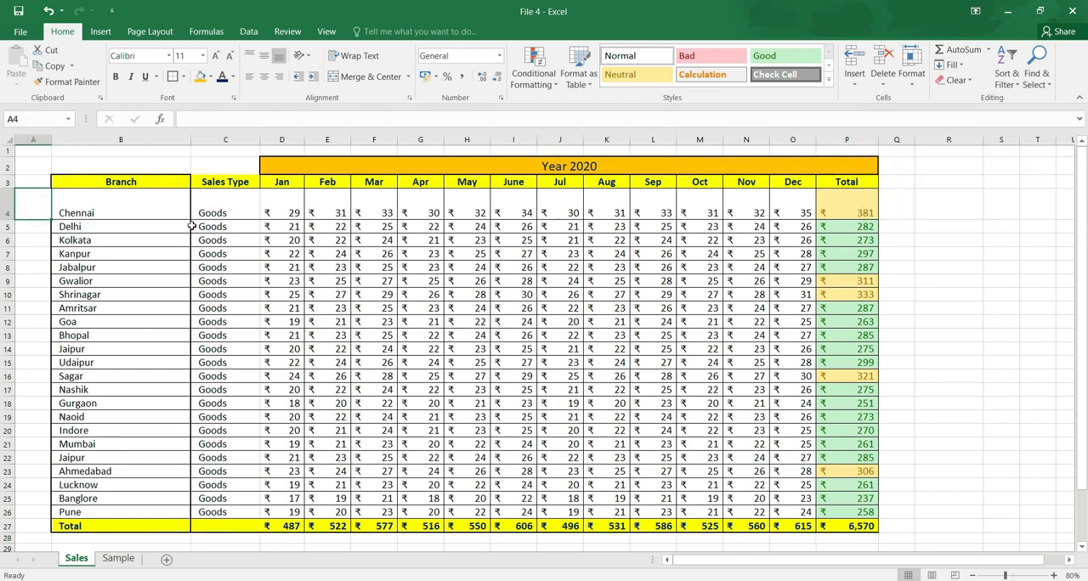
click(75, 184)
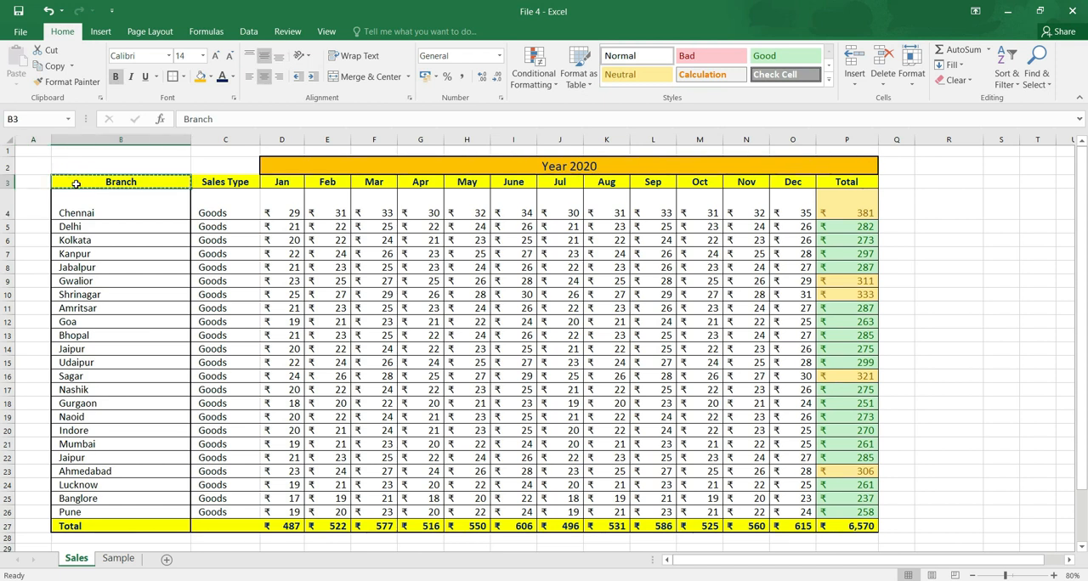
key(Left)
key(Return)
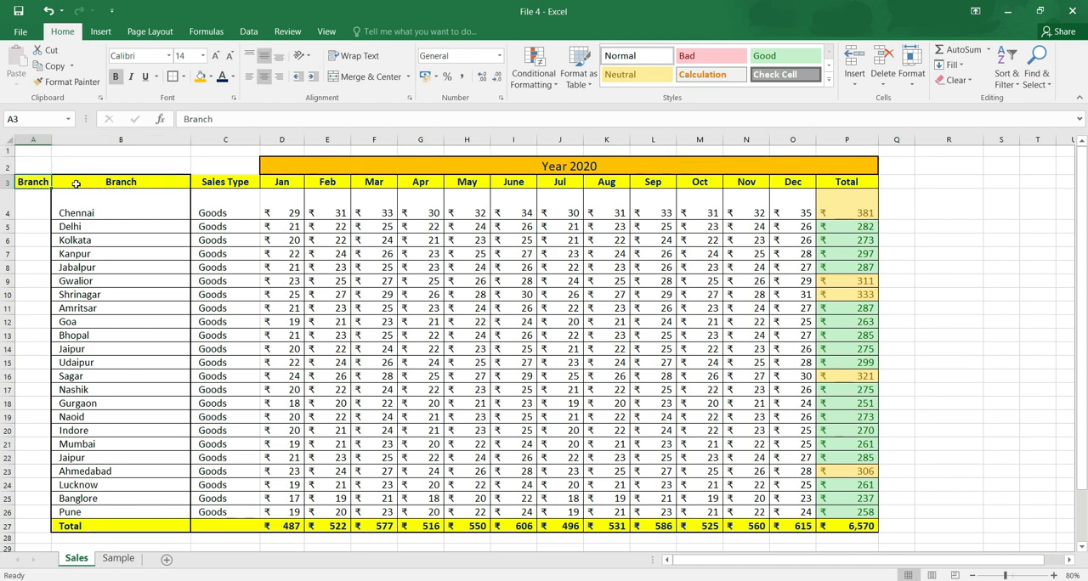
text(Sr. No)
key(Return)
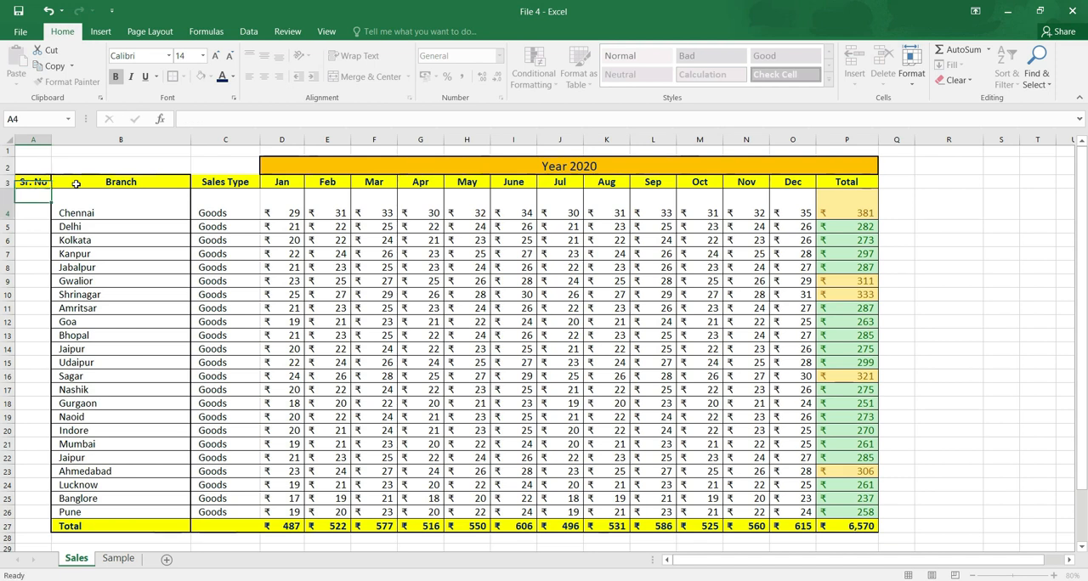
Enter the serial numbers 1 for Chennai and 2 for Delhi in A4 and A5.
text(1)
key(Return)
text(2)
key(Return)
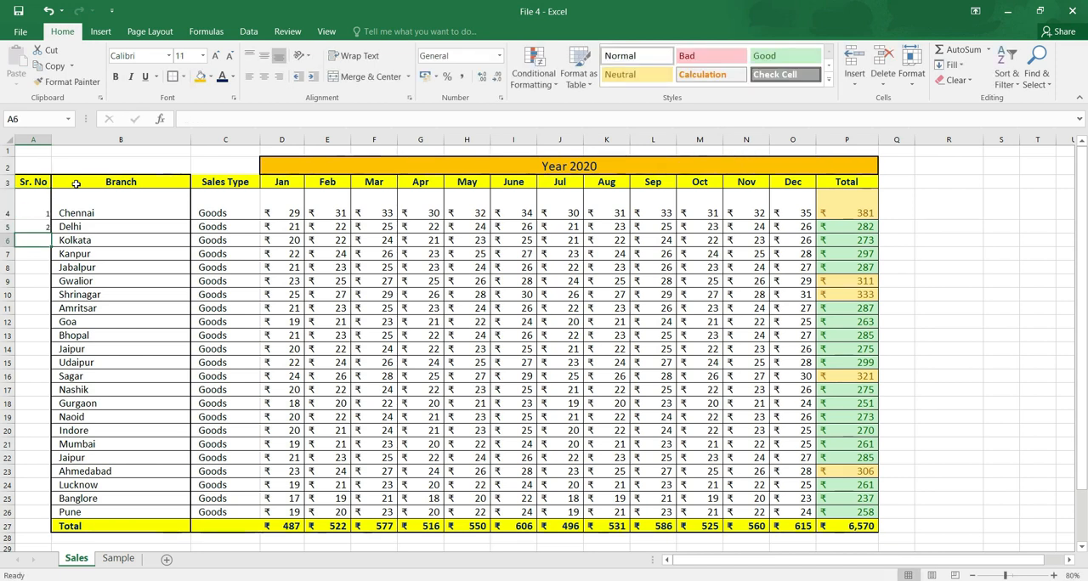
Fill the serial numbers down A4:A26 as a linear column series with a step value of 1.
drag(42, 215, 51, 513)
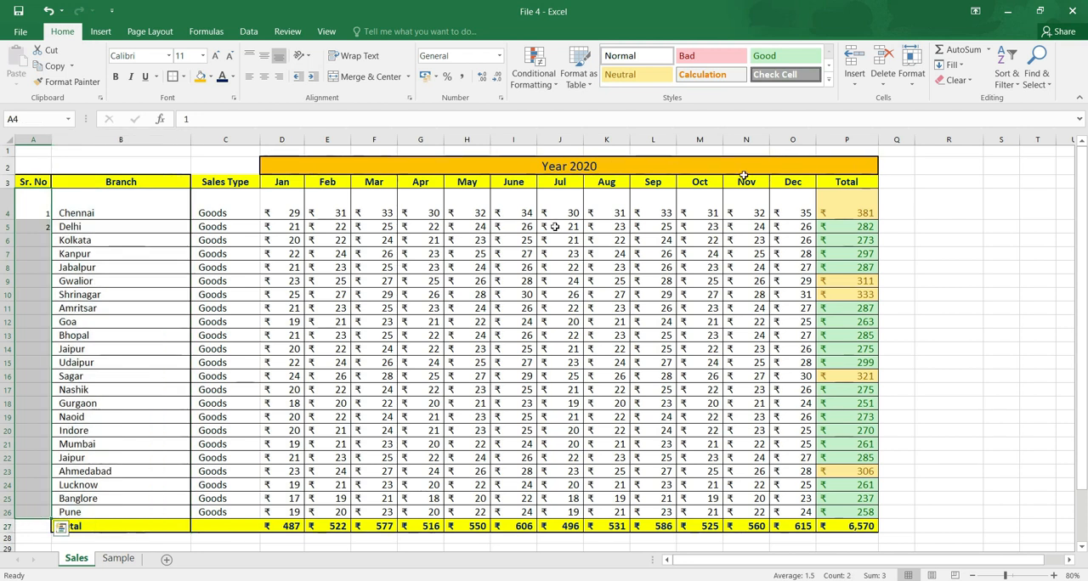
click(962, 68)
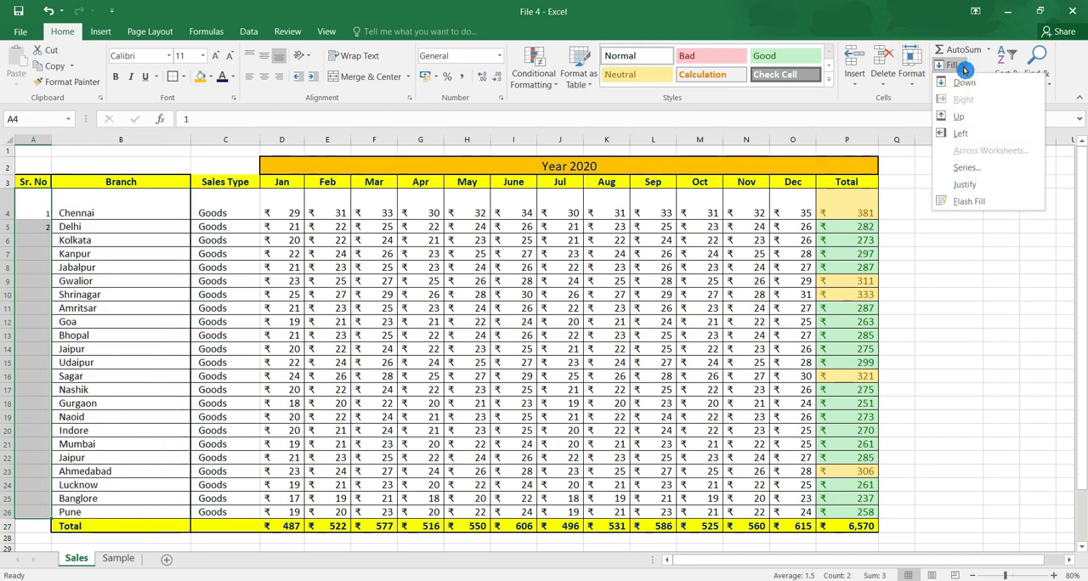
click(1002, 167)
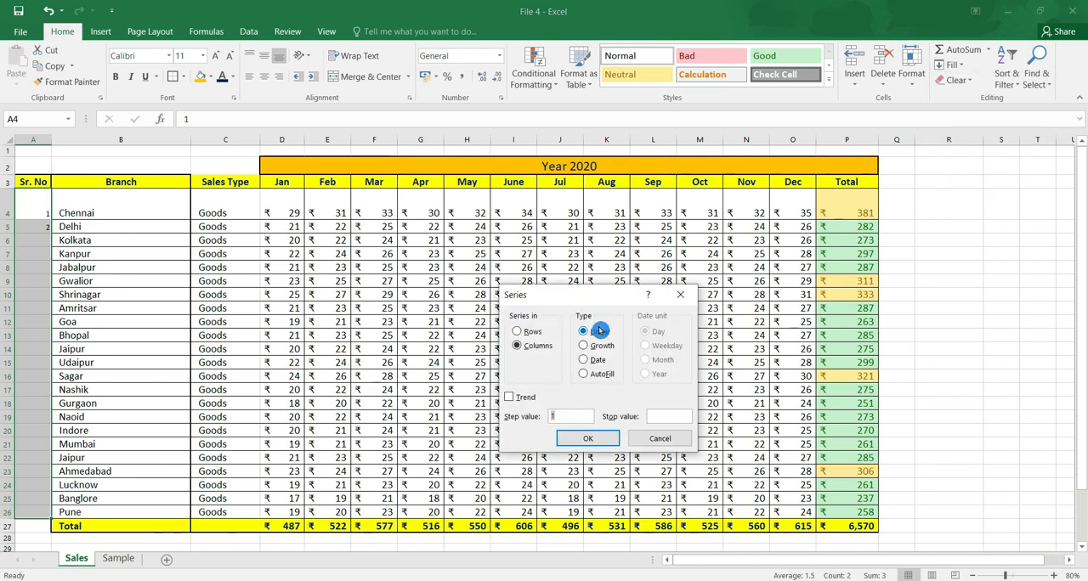
click(534, 335)
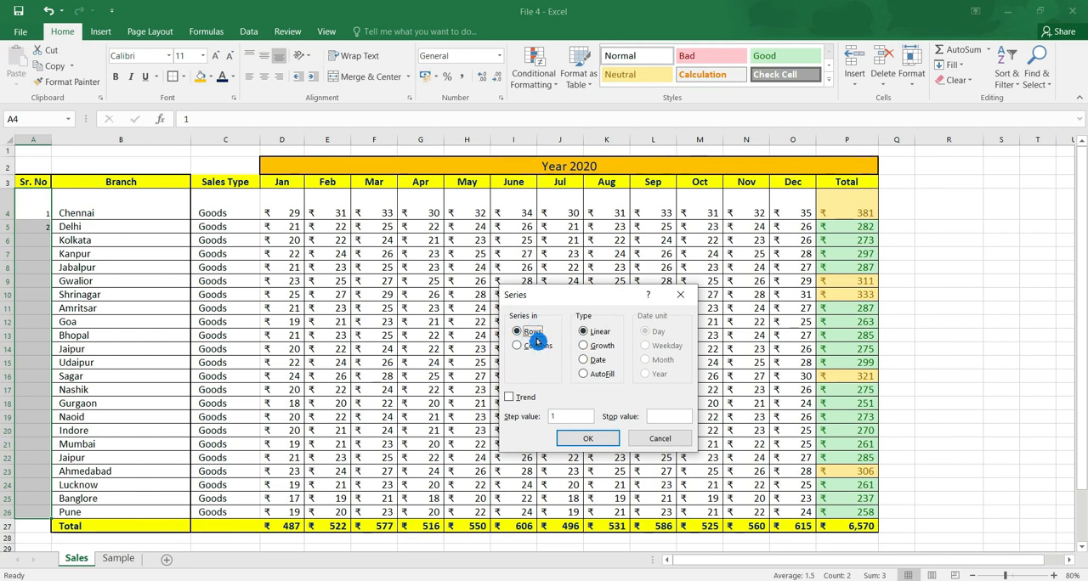
click(539, 347)
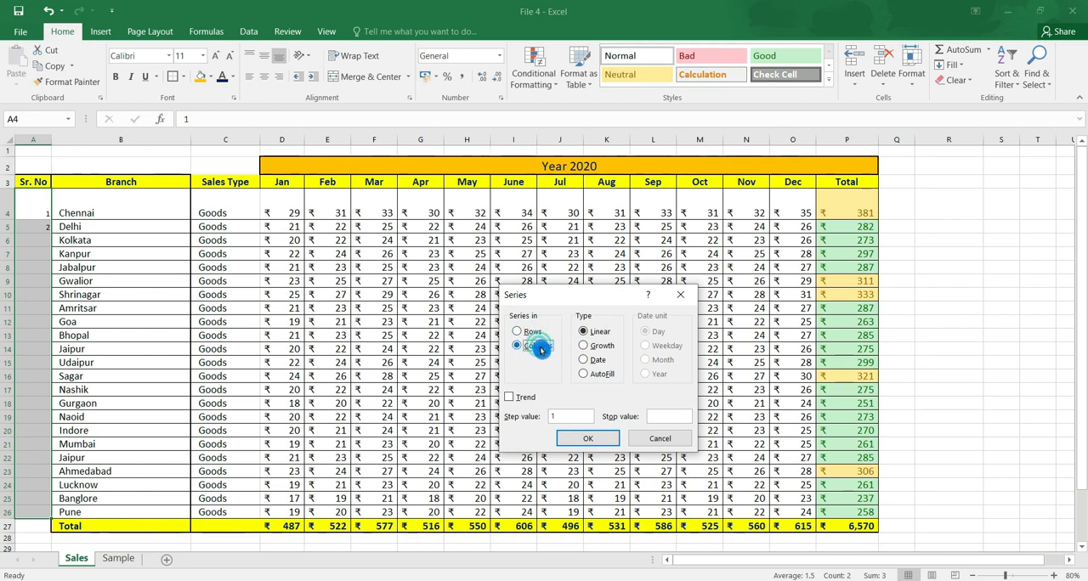
click(598, 441)
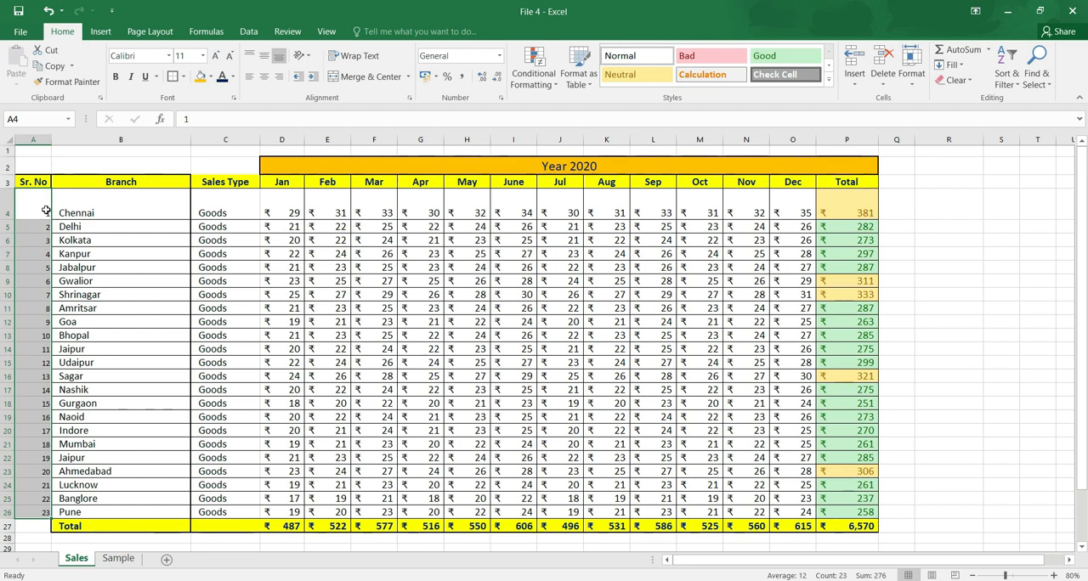
Apply All Borders to the serial number cells A4:A27.
drag(44, 208, 48, 530)
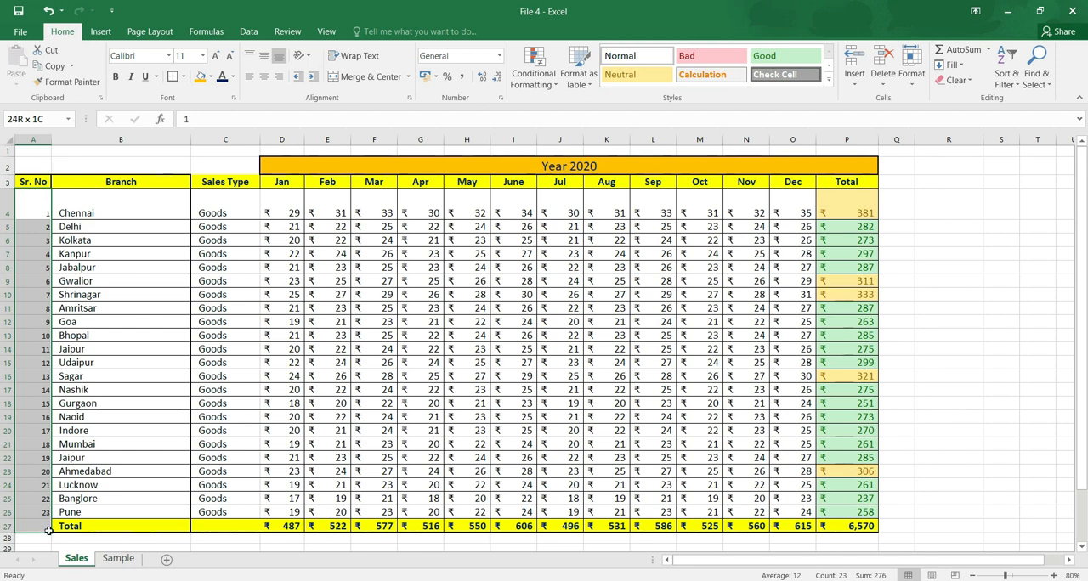
click(183, 77)
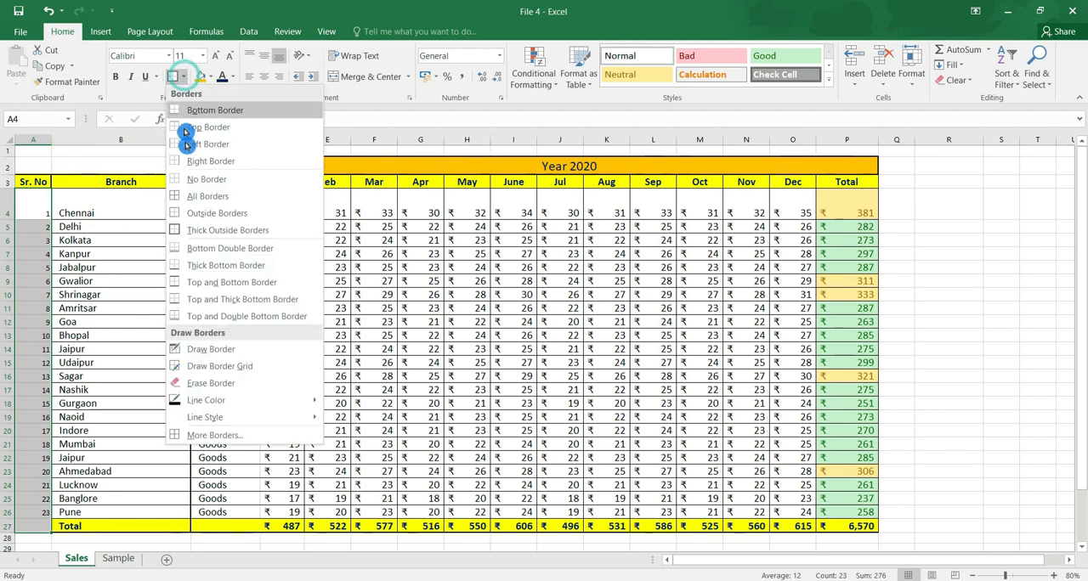
click(180, 197)
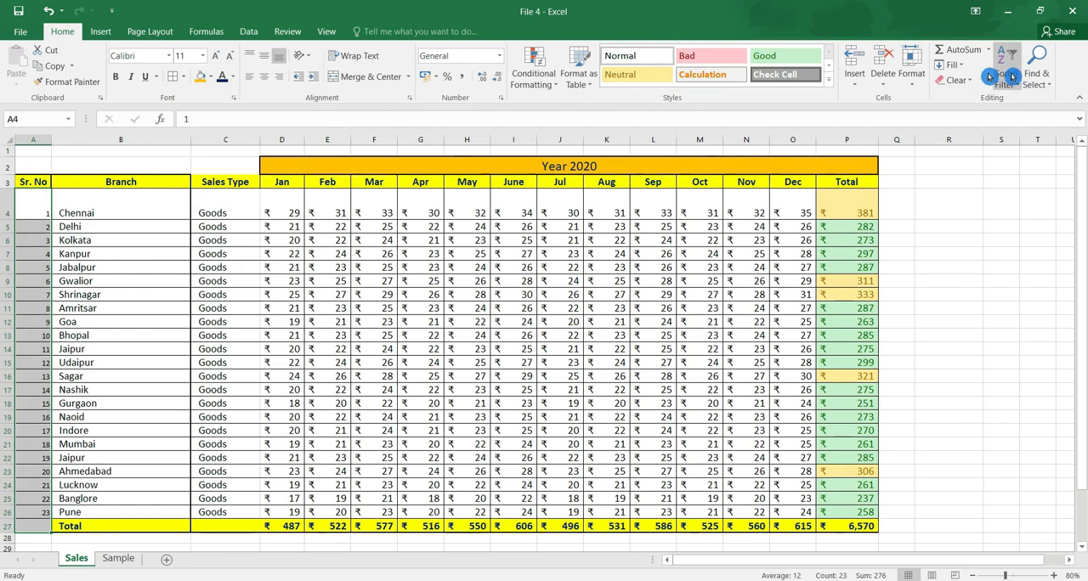
Try Fill Down on the serial number cells A4:A27 and undo the fill.
click(951, 65)
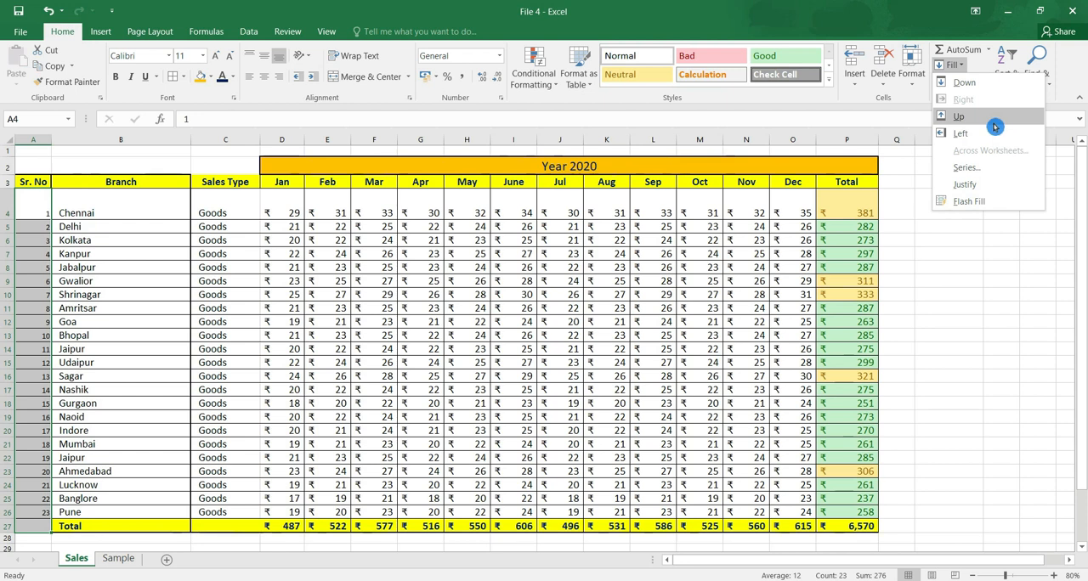
click(964, 82)
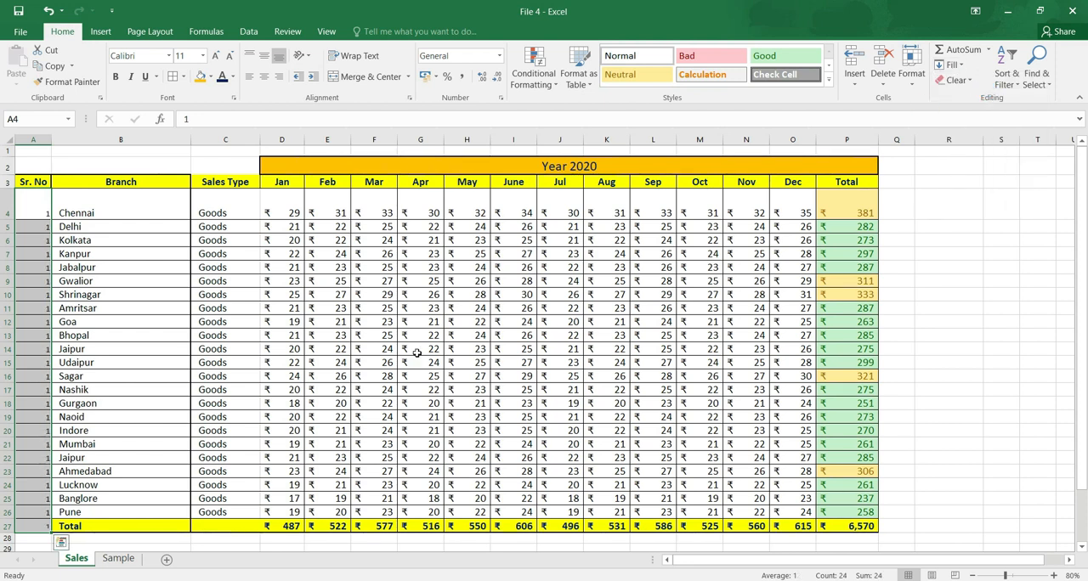
key(ctrl+z)
Delete the Sales Type entries in C5:C26 and refill them with Goods from C4 using Fill Down.
drag(231, 225, 249, 504)
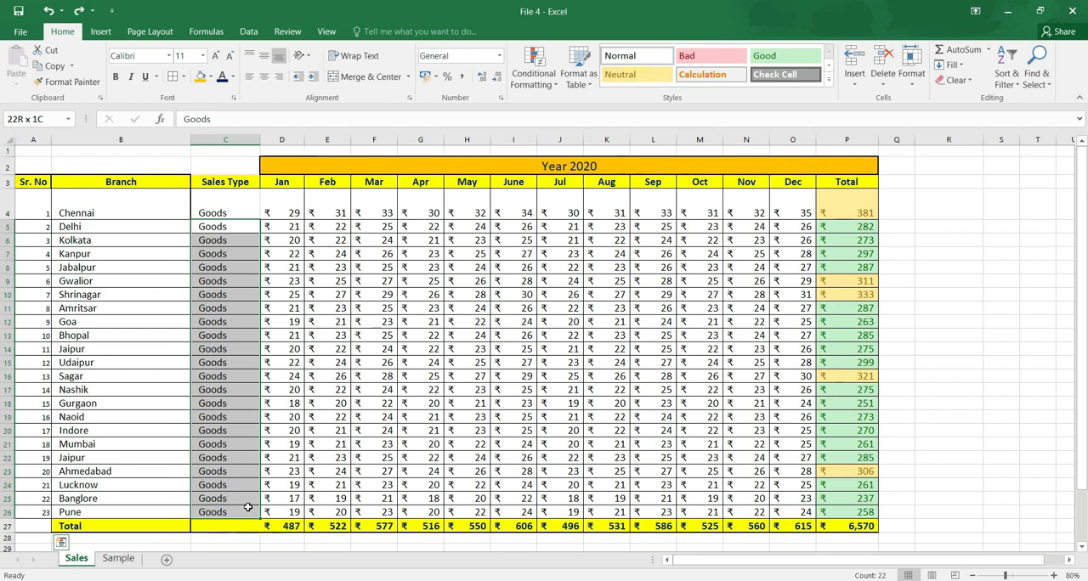
key(Delete)
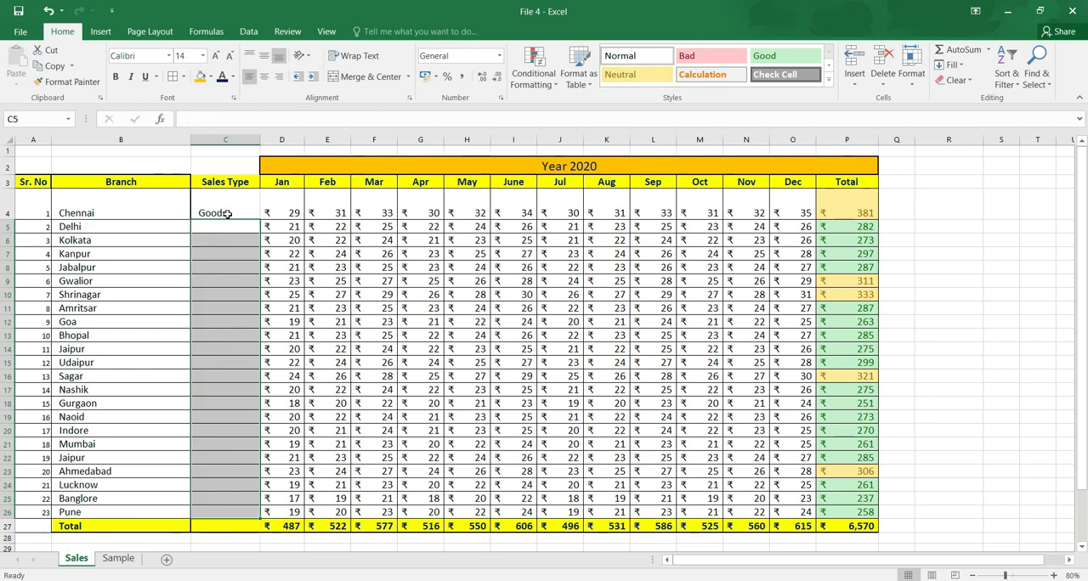
drag(230, 213, 251, 492)
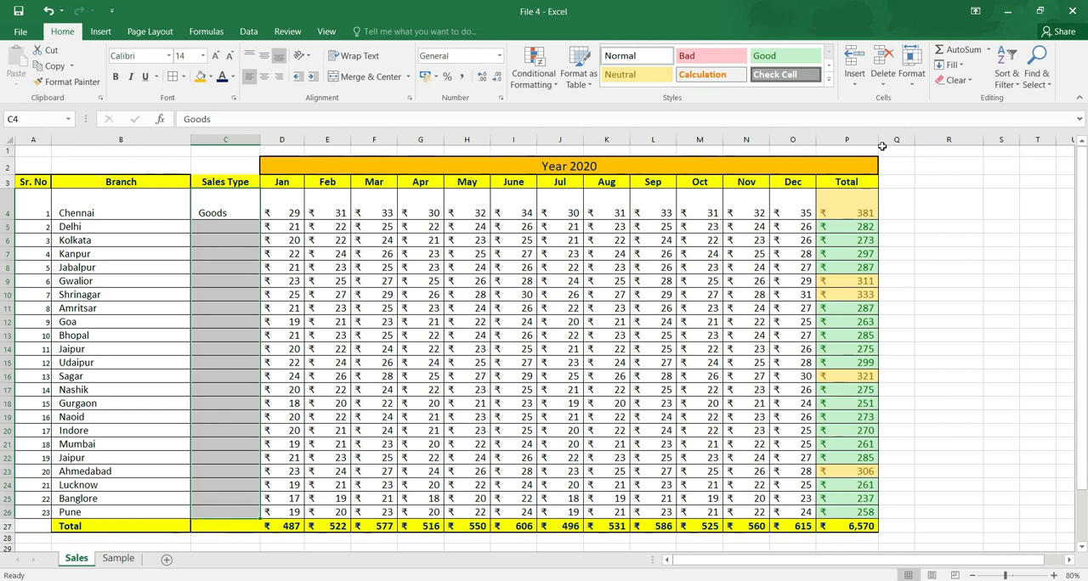
click(950, 64)
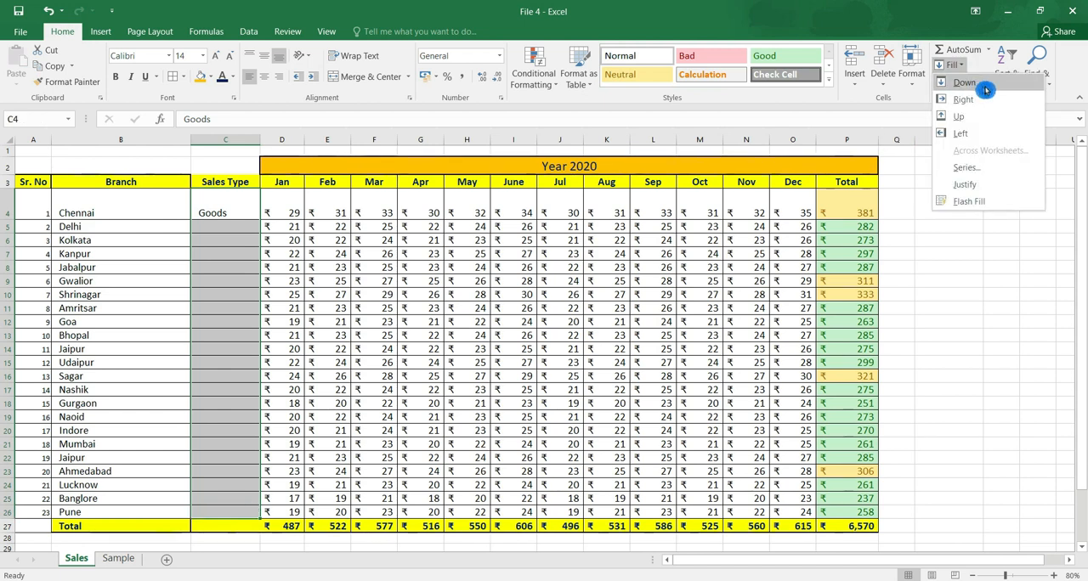
click(988, 89)
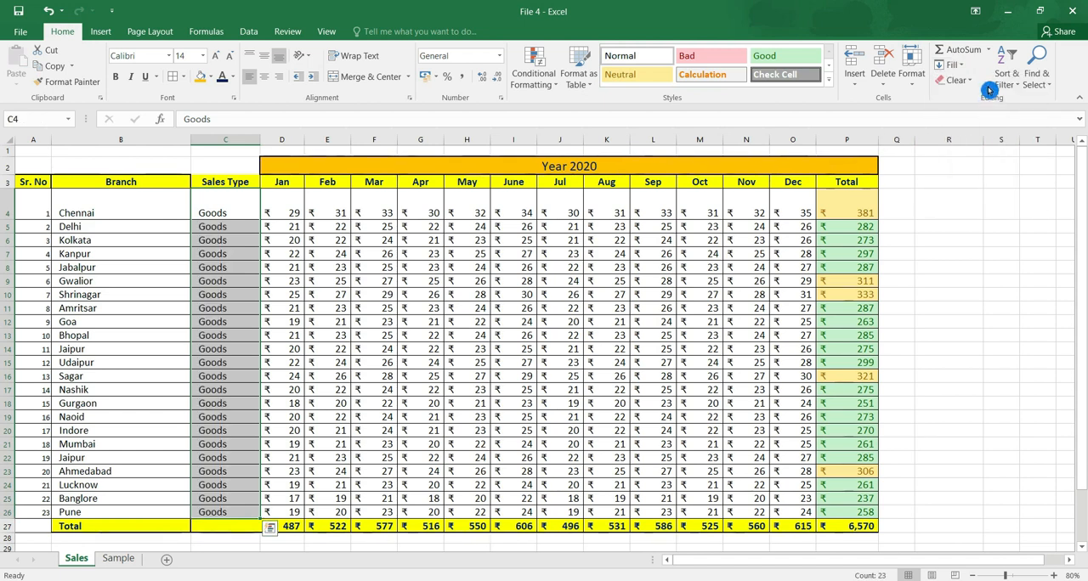
click(950, 65)
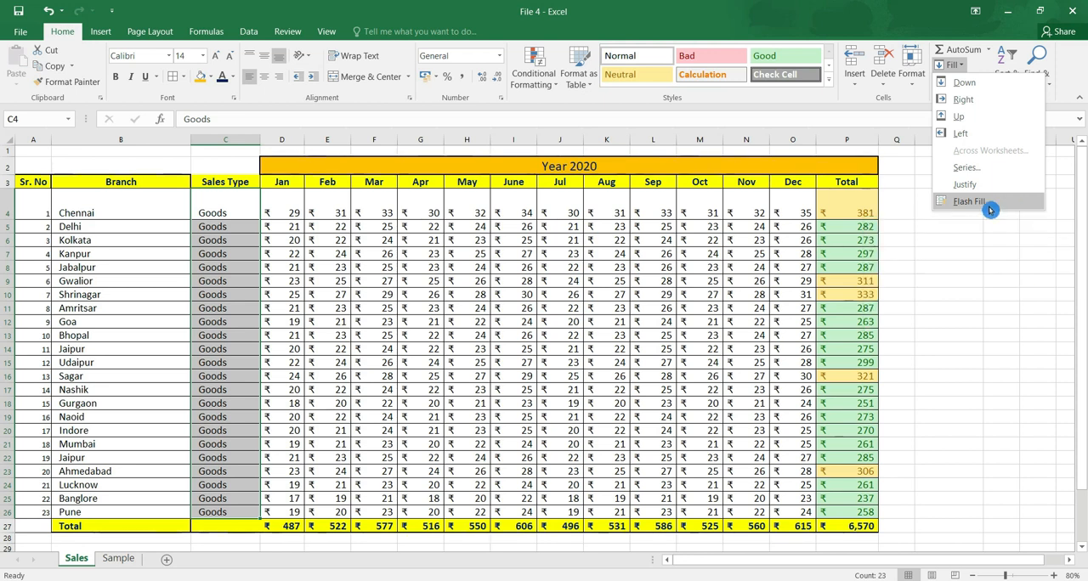
click(879, 236)
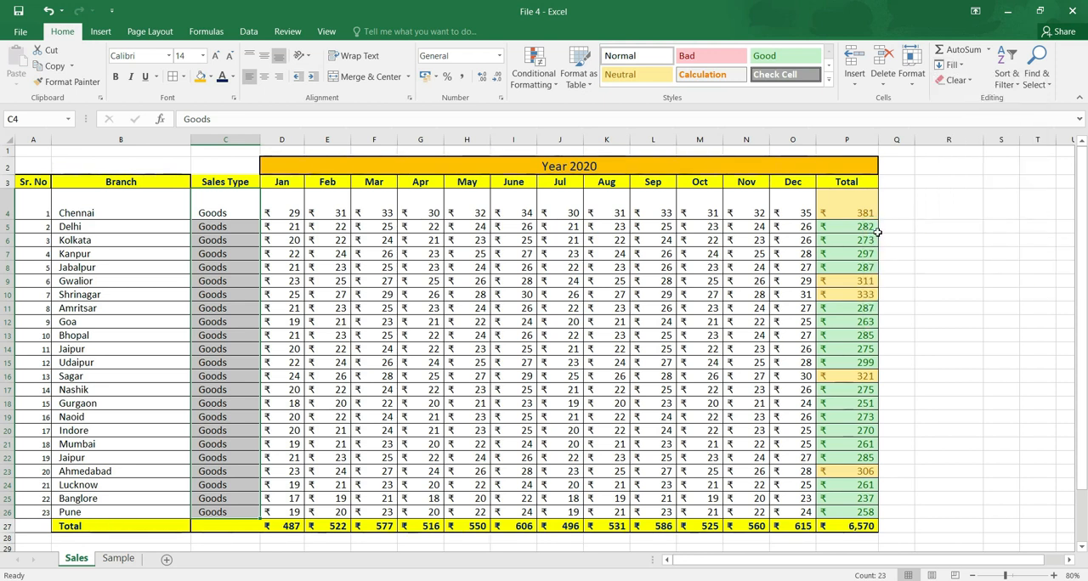
click(972, 81)
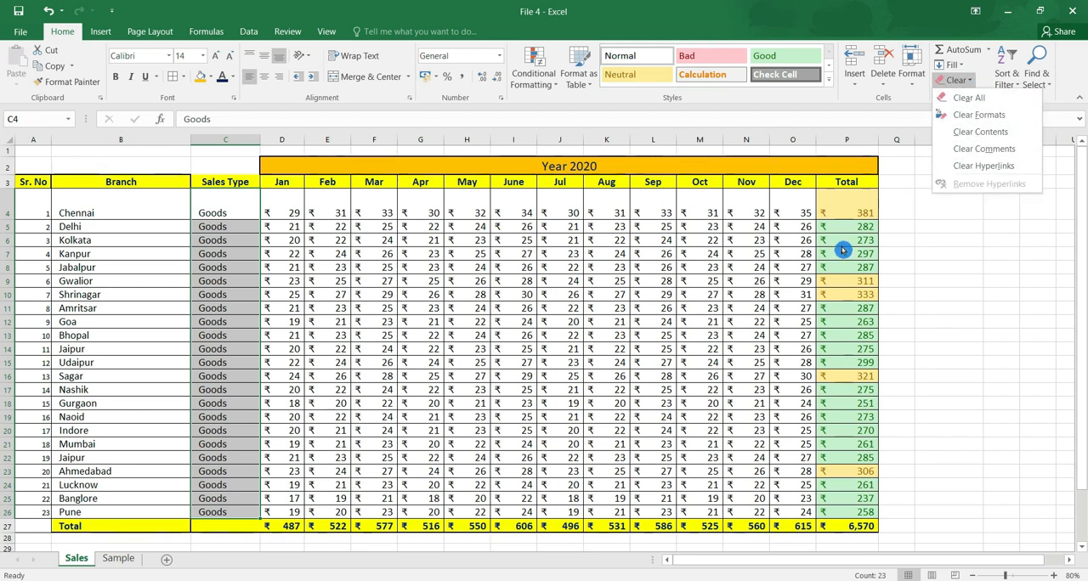
click(838, 204)
Clear only the formats of the branch totals in P4:P26.
drag(841, 212, 845, 514)
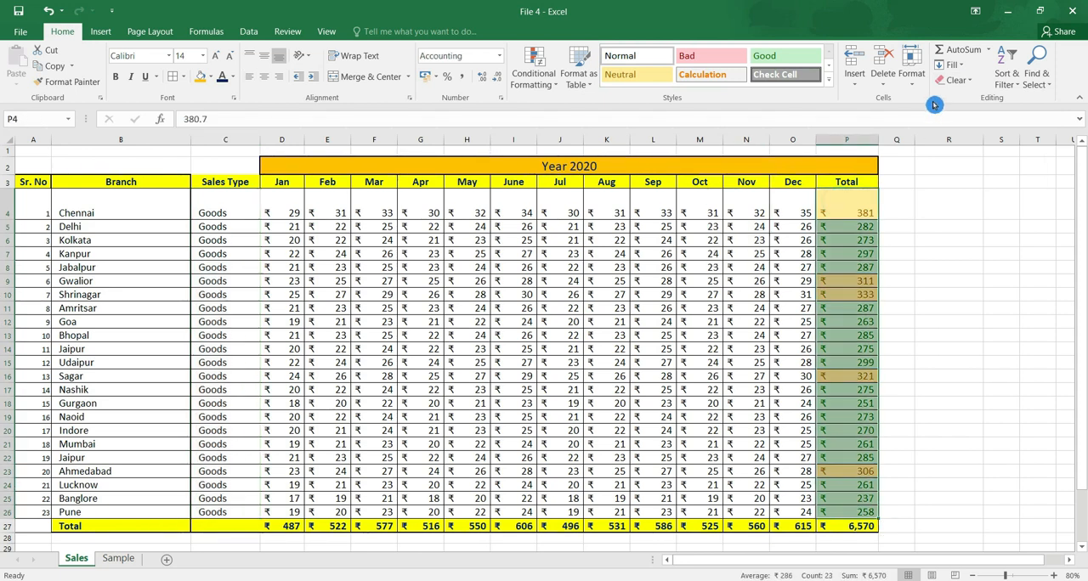
click(954, 80)
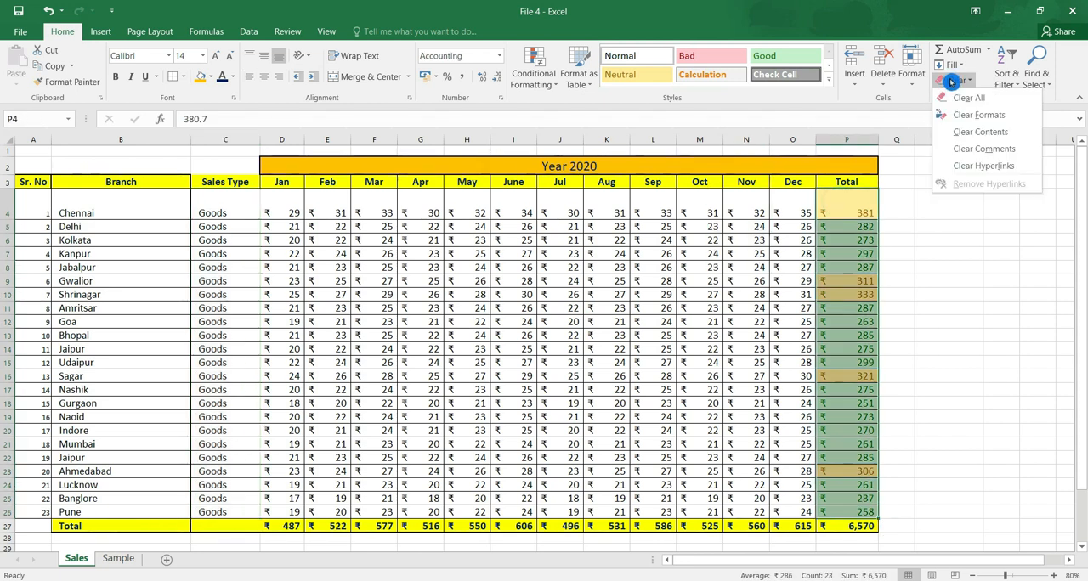
click(1021, 118)
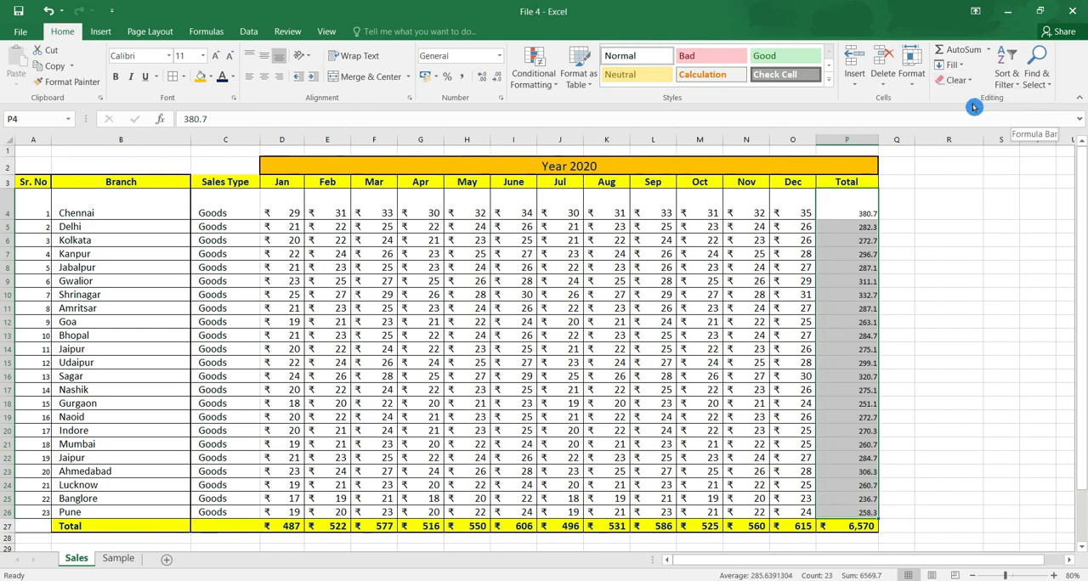
Clear the contents of the branch totals in P4:P26, and undo both the content and format clearing.
click(958, 80)
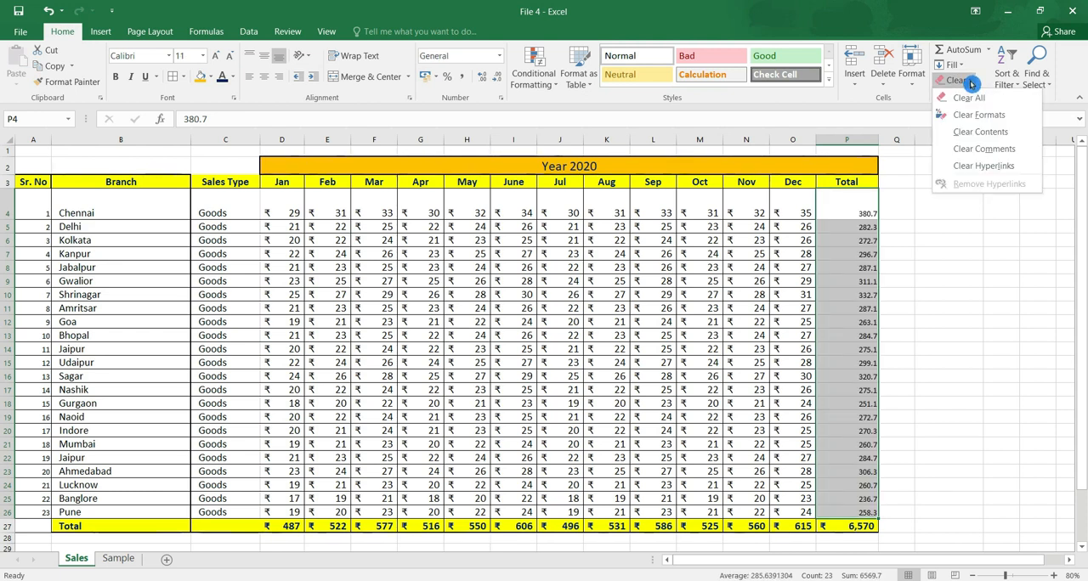
click(1019, 139)
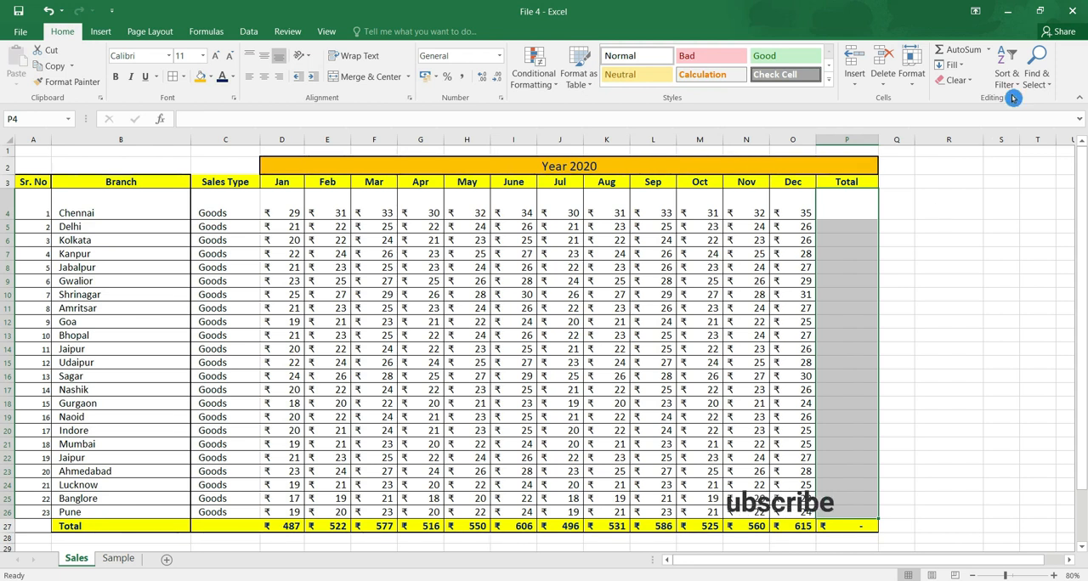
key(ctrl+z)
key(ctrl+z)
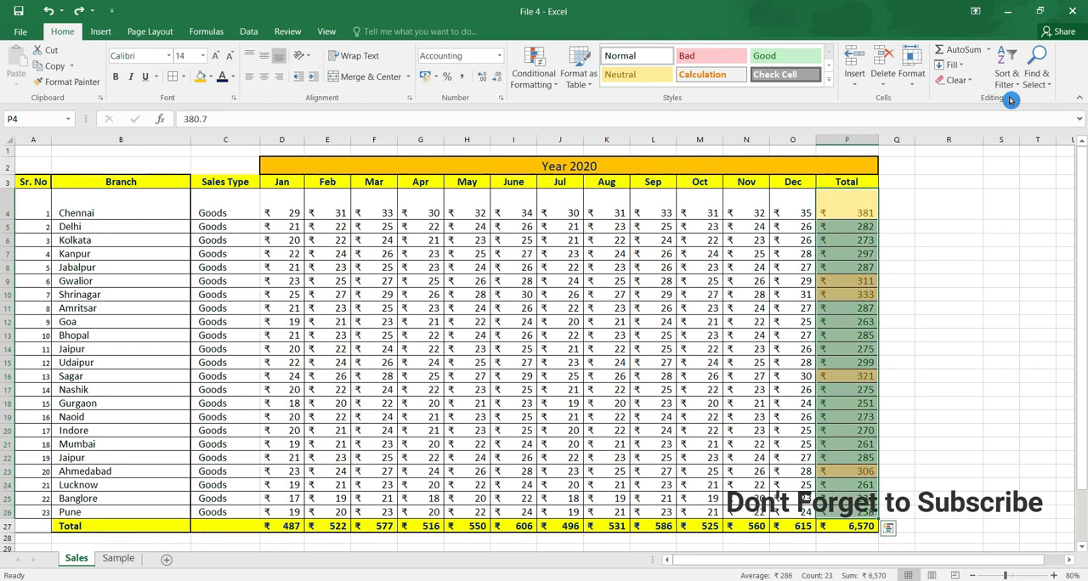
Try clearing the formats of the header cells B3:P3 and undo the change.
click(970, 86)
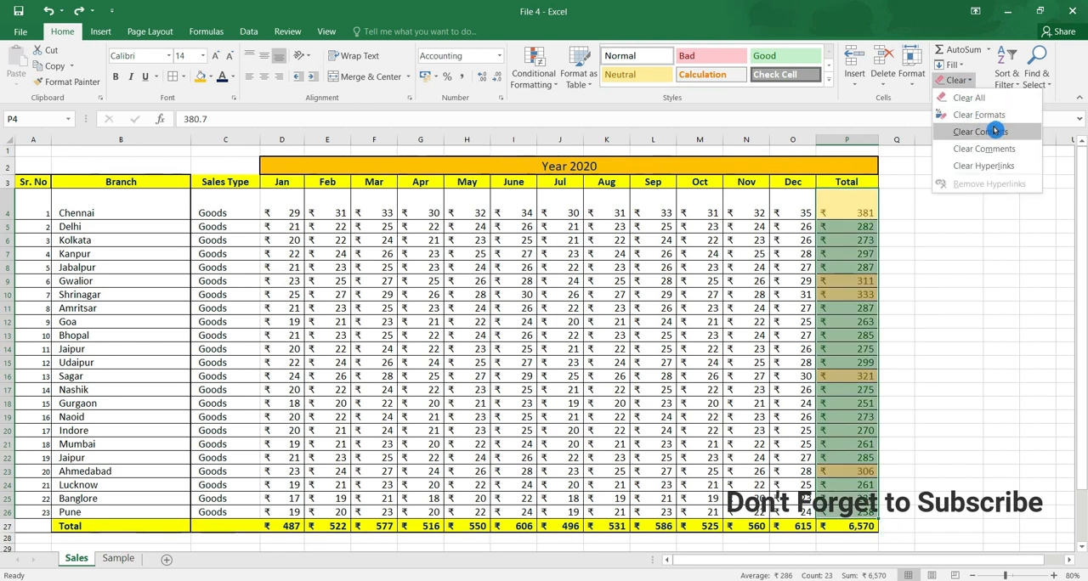
click(842, 177)
drag(842, 177, 189, 182)
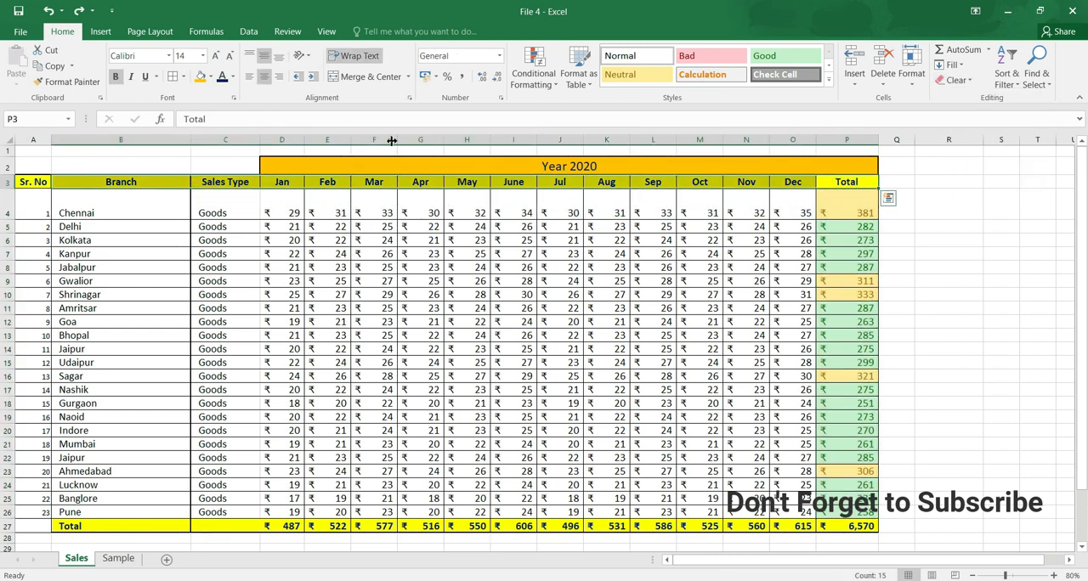
click(956, 80)
click(1011, 115)
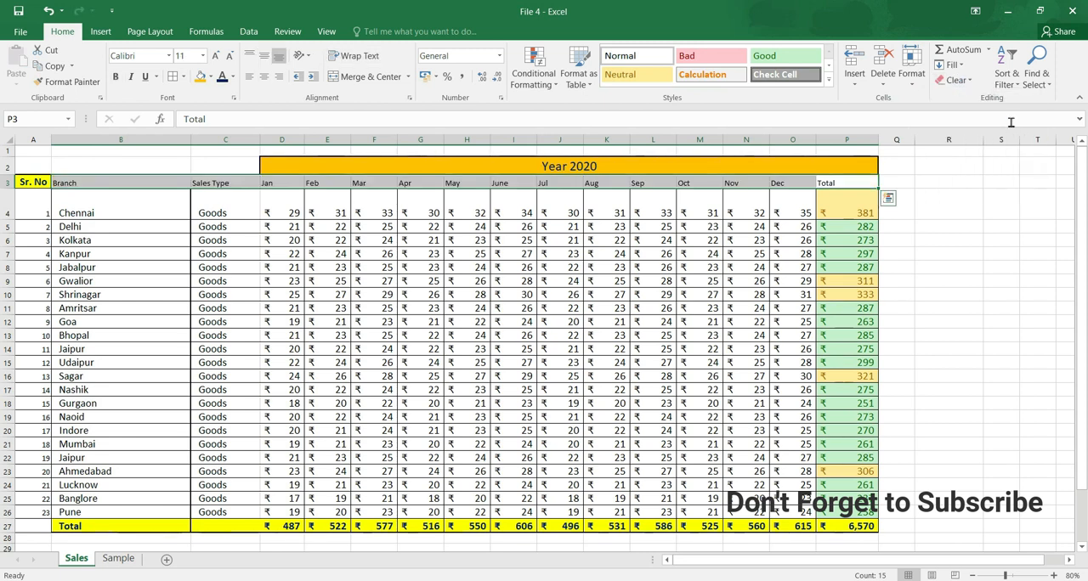
click(781, 212)
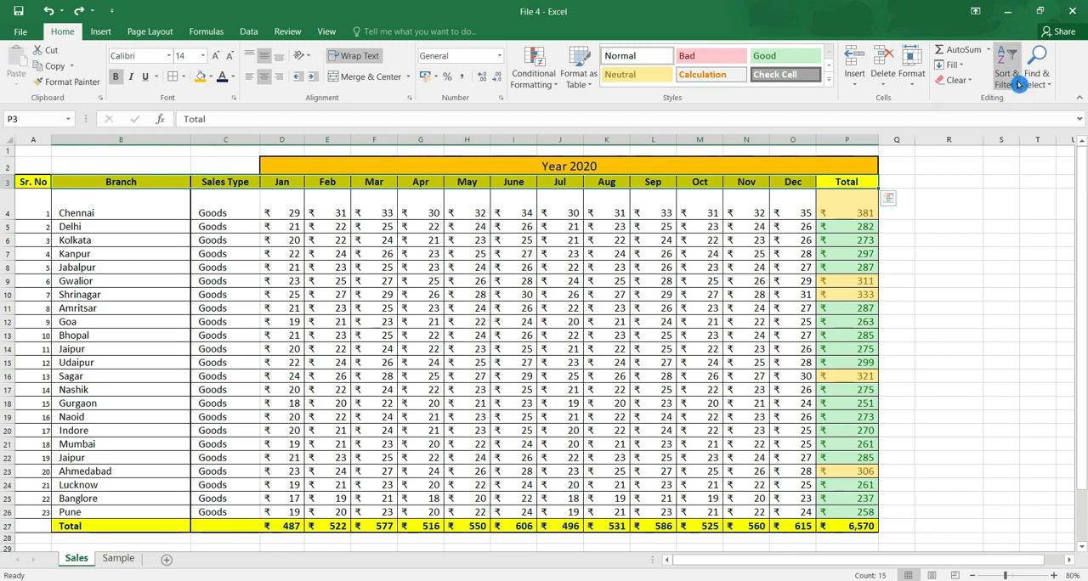
click(959, 201)
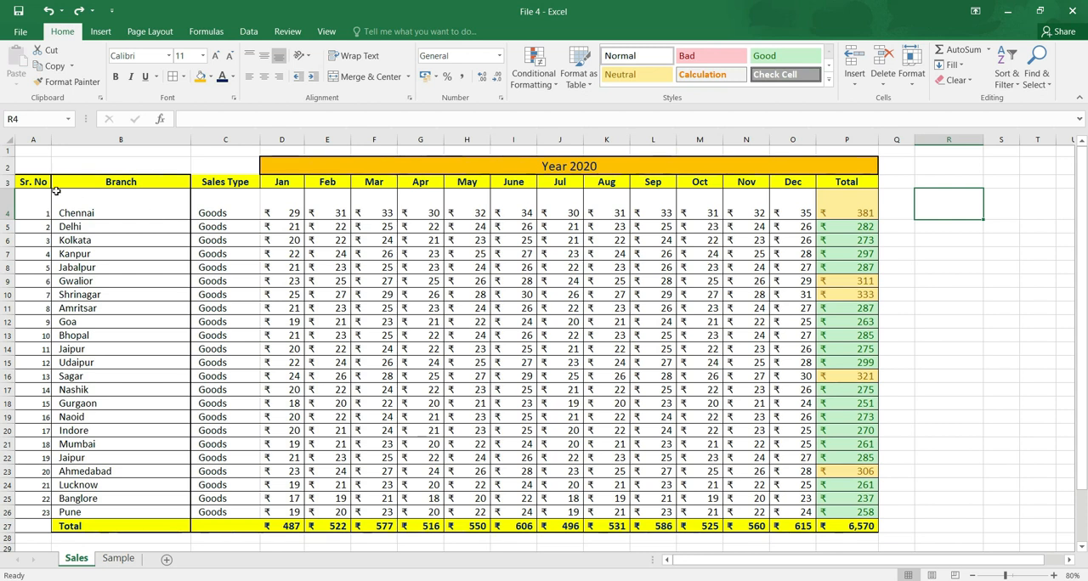
Turn on Filter for the whole header row 3 of the sales table.
click(27, 180)
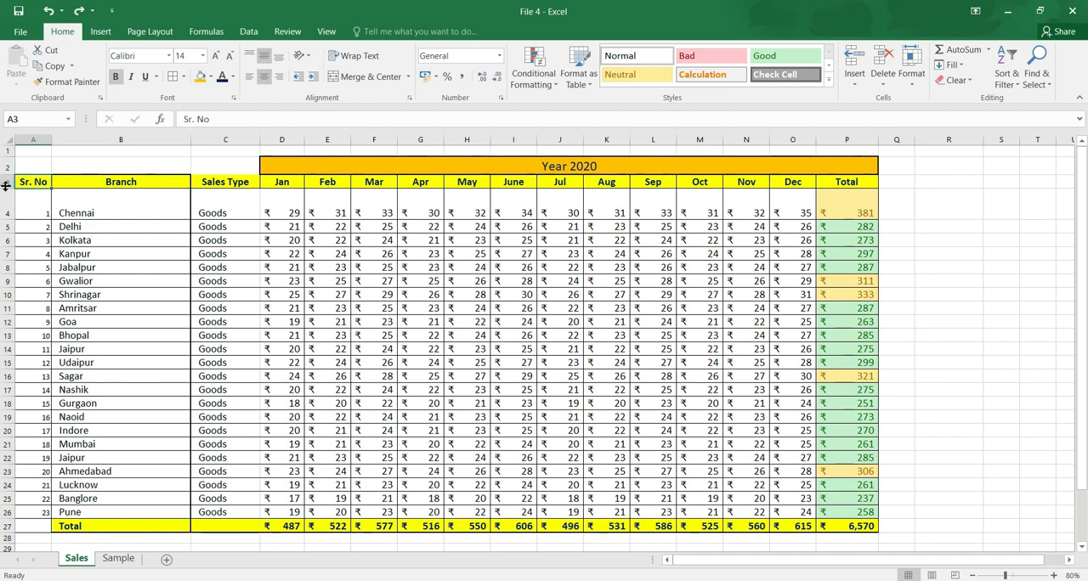
click(7, 182)
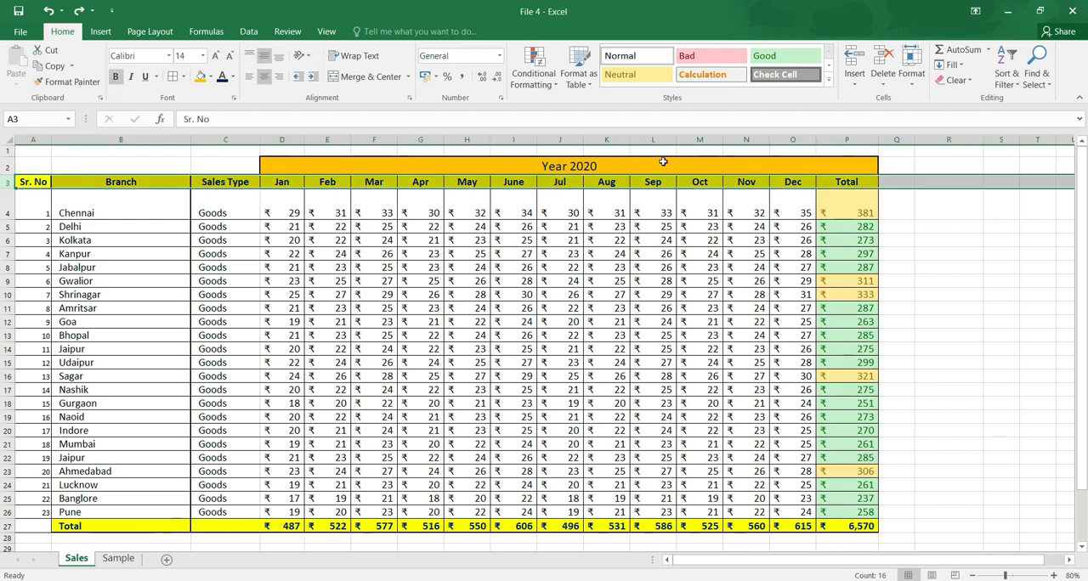
click(1016, 67)
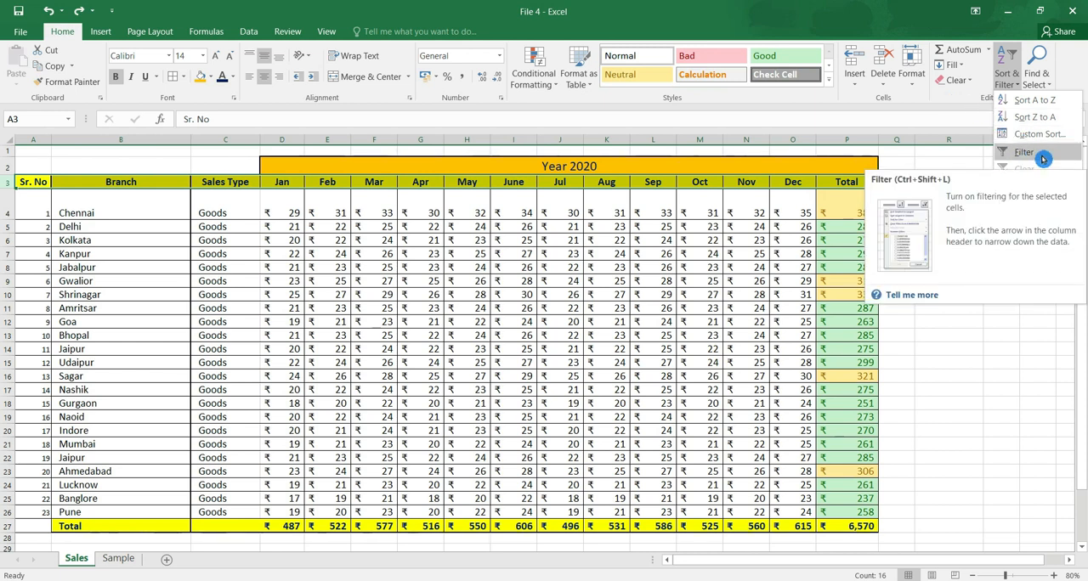
click(1042, 159)
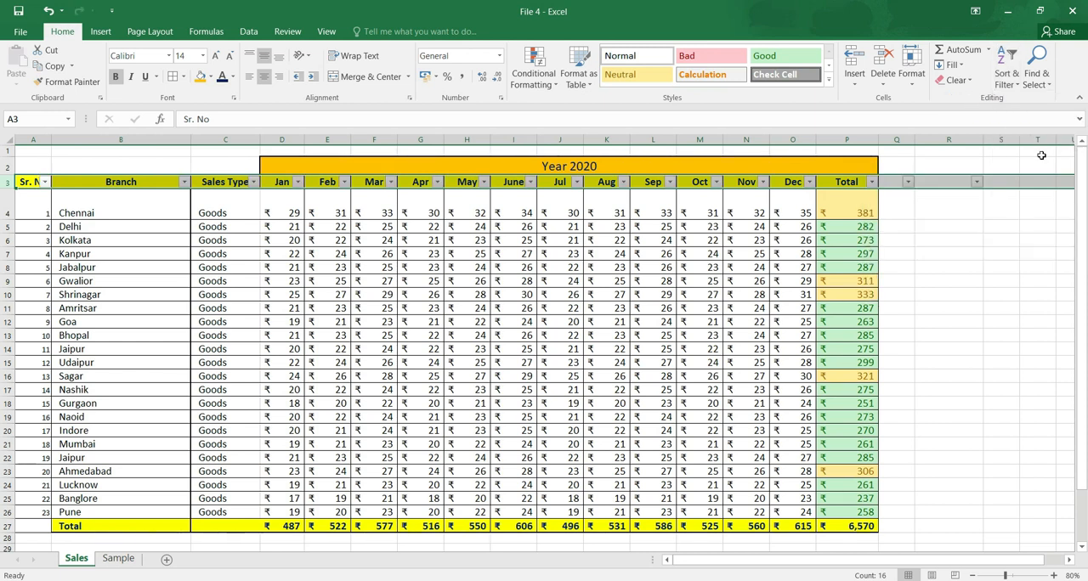
click(117, 200)
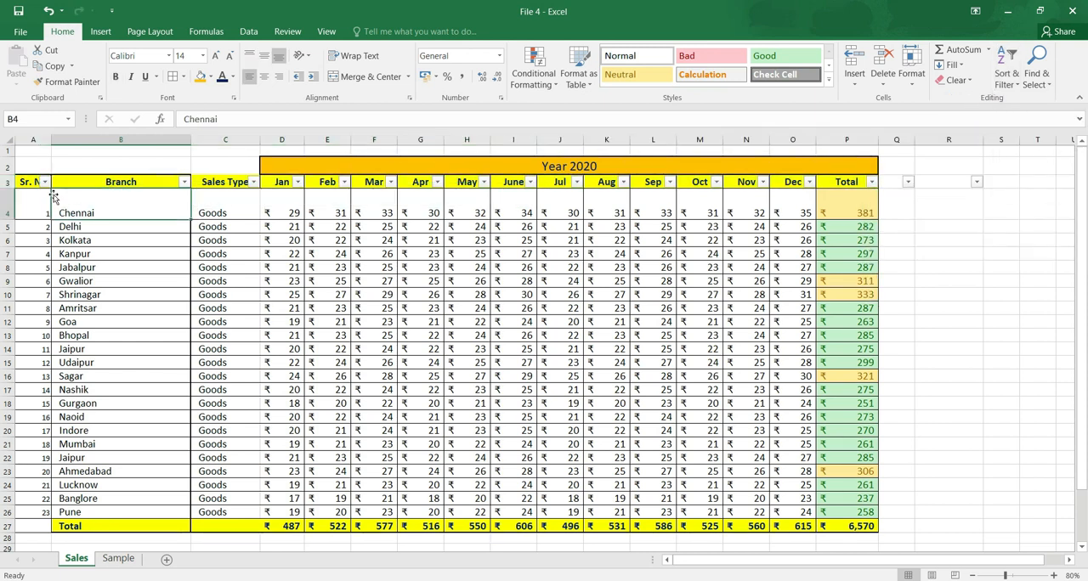
click(297, 183)
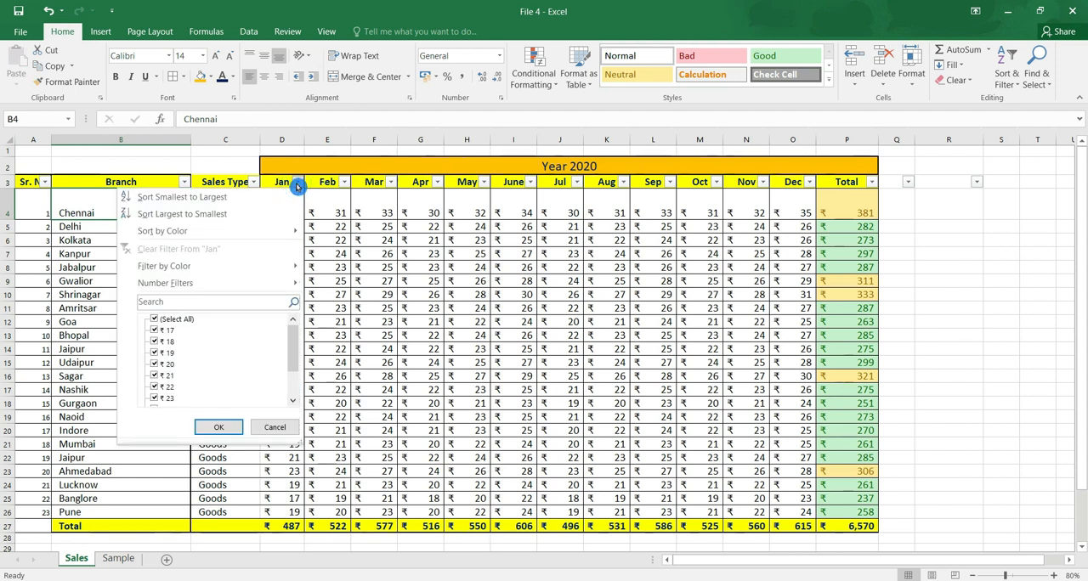
click(388, 208)
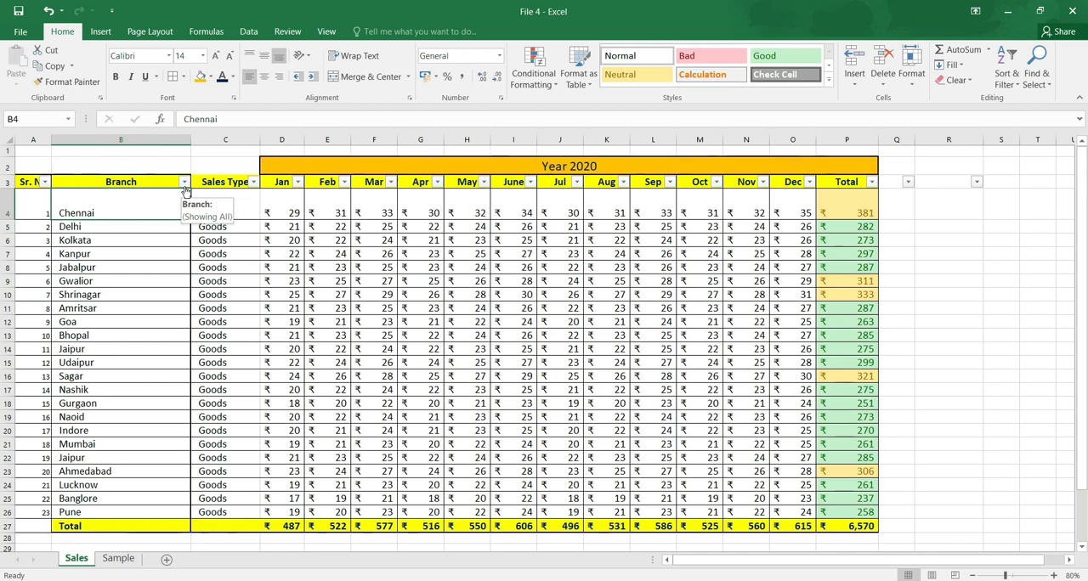
Copy the branch name Kanpur from B7 over the next three branch cells, B8:B10.
click(146, 254)
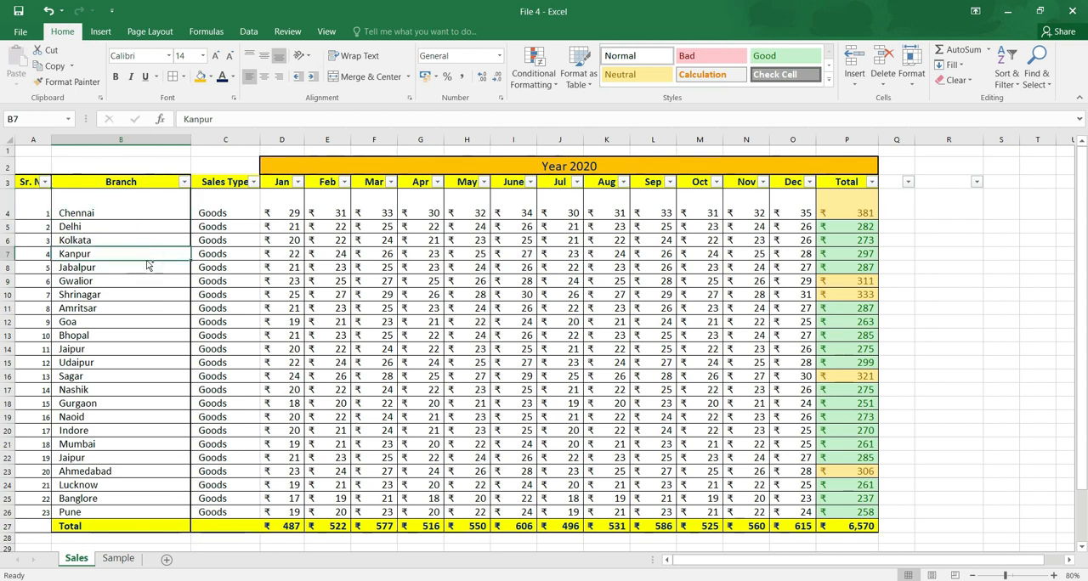
key(ctrl+c)
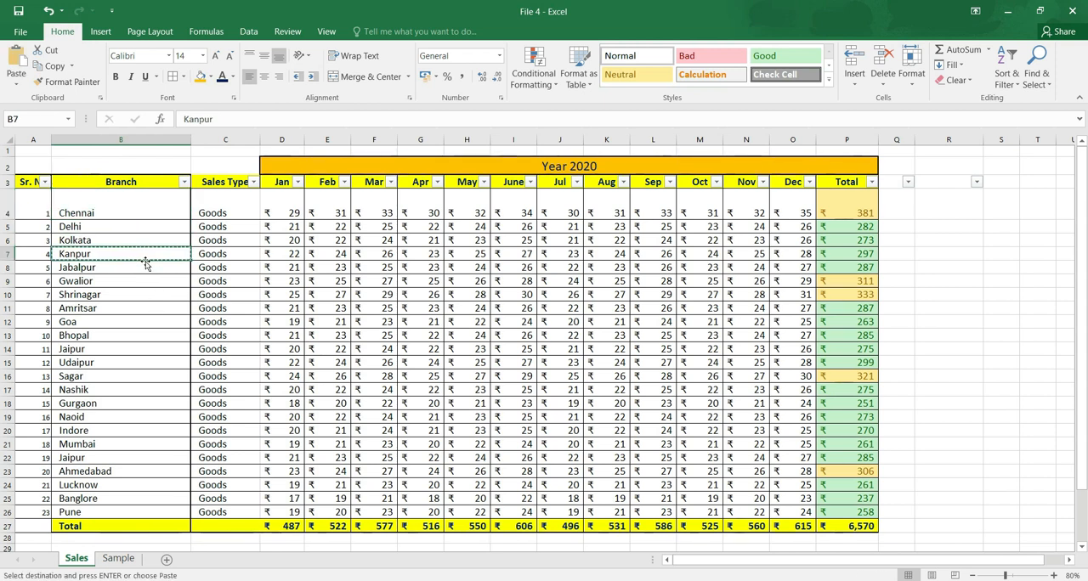
key(shift+Right)
key(shift+Right)
key(shift+Right)
key(shift+Left)
key(shift+Left)
key(shift+Left)
key(shift+Down)
key(shift+Down)
key(shift+Down)
key(Return)
key(Down)
key(Down)
key(Down)
key(Down)
key(Down)
key(Down)
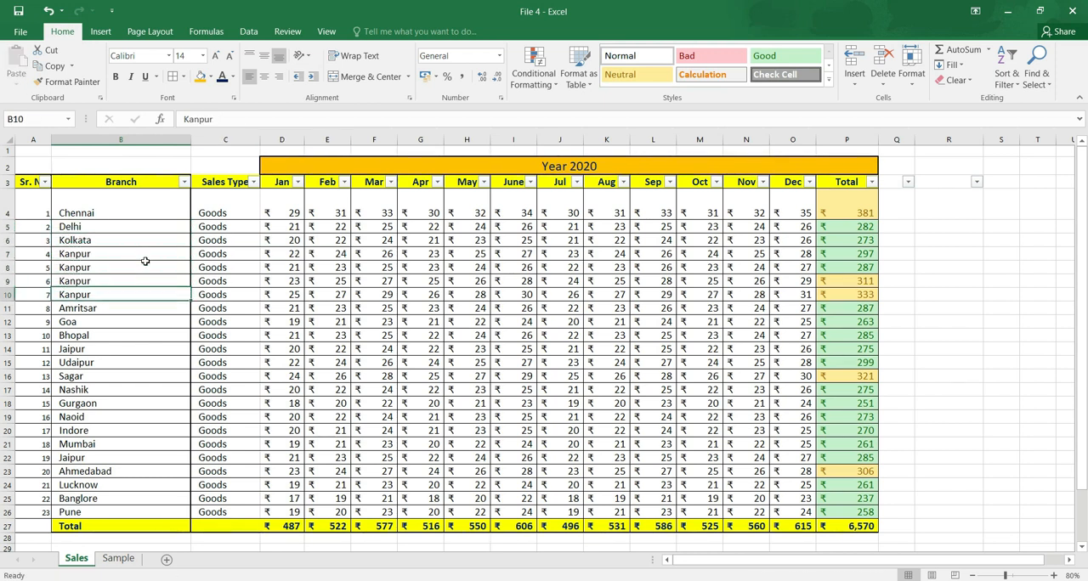
Copy the branch name Bhopal from B13 over the four branch cells below it, down to B17.
key(ctrl+c)
key(shift+Down)
key(shift+Down)
key(shift+Down)
Copy the branch name Naoid from B19 over the three branch cells below it, down to B22.
key(shift+Down)
key(Return)
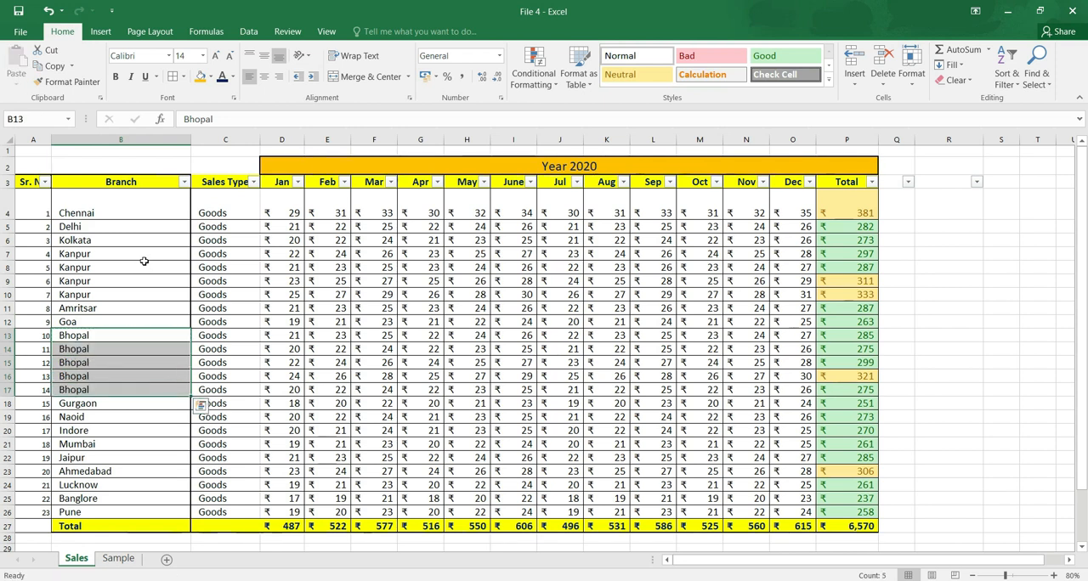
key(Down)
key(Down)
key(Down)
key(Down)
key(Down)
key(Down)
key(ctrl+c)
key(shift+Down)
key(shift+Down)
key(shift+Down)
key(shift+Down)
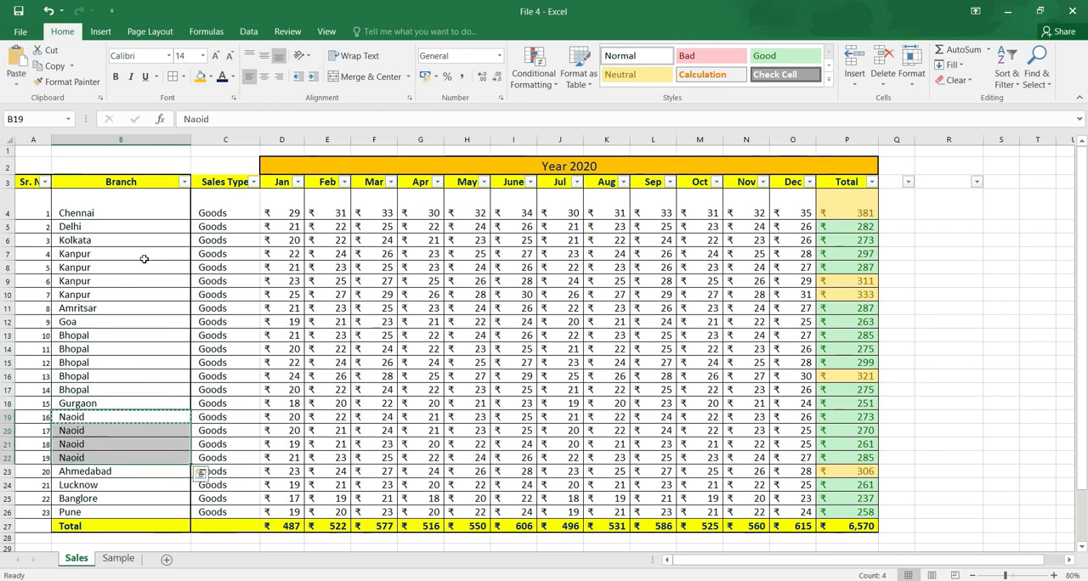
key(Return)
Filter the Branch column to show only the Bhopal rows and look over the filtered branch cells.
key(Up)
key(Up)
key(ctrl+Up)
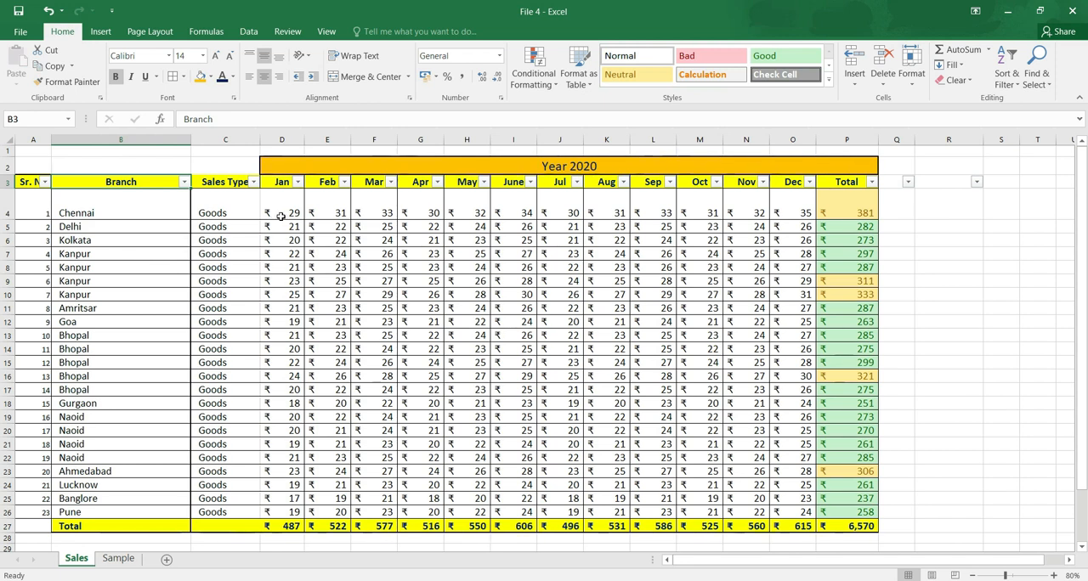
click(184, 181)
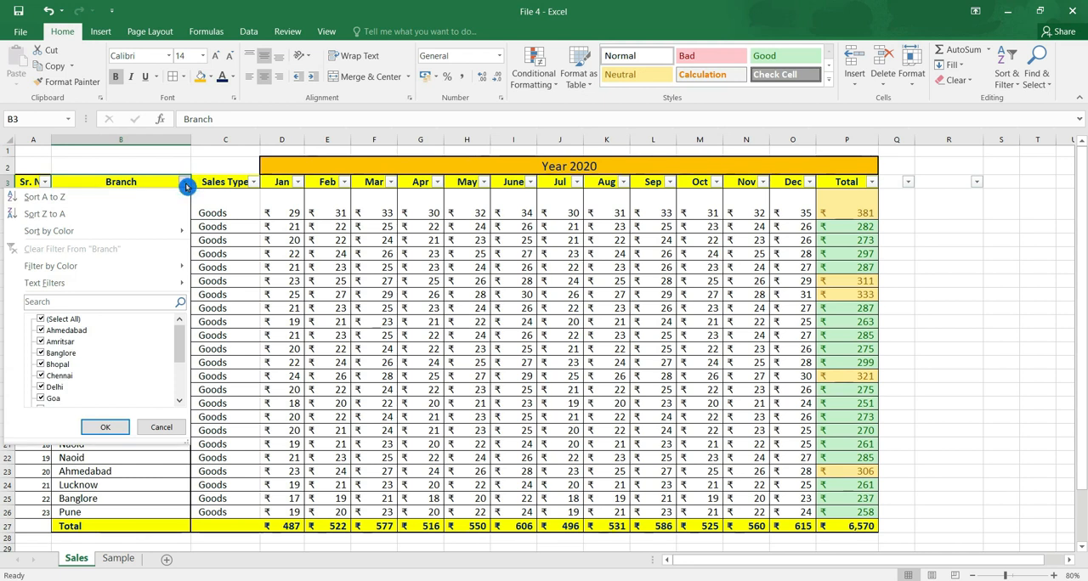
click(76, 320)
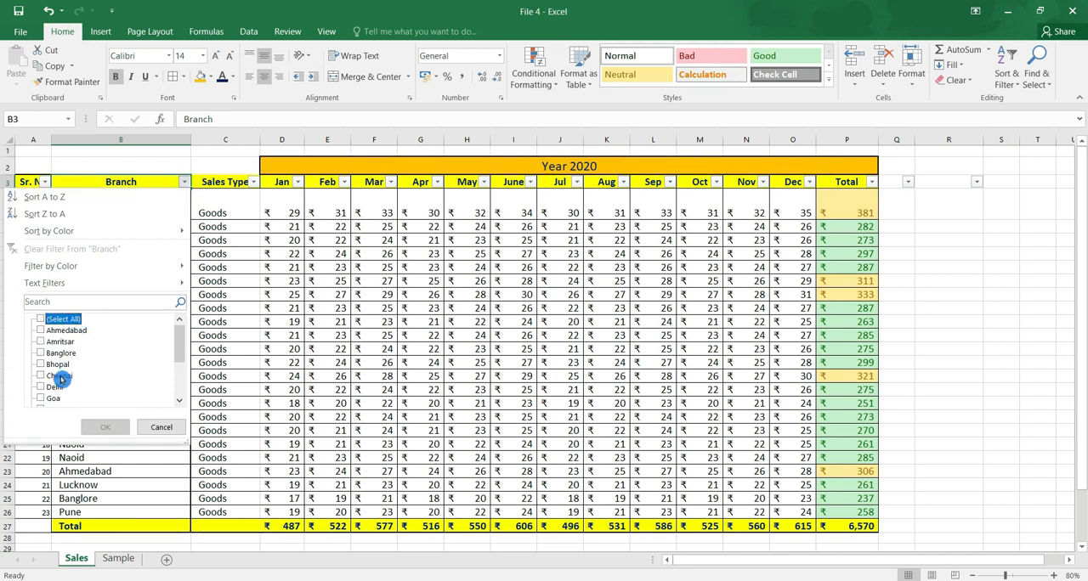
click(43, 365)
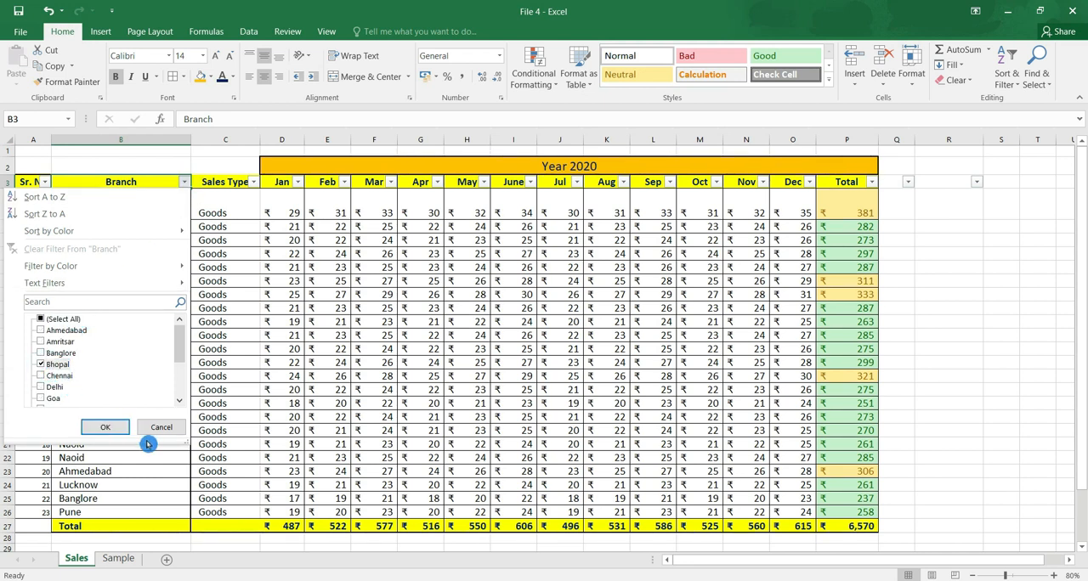
click(105, 427)
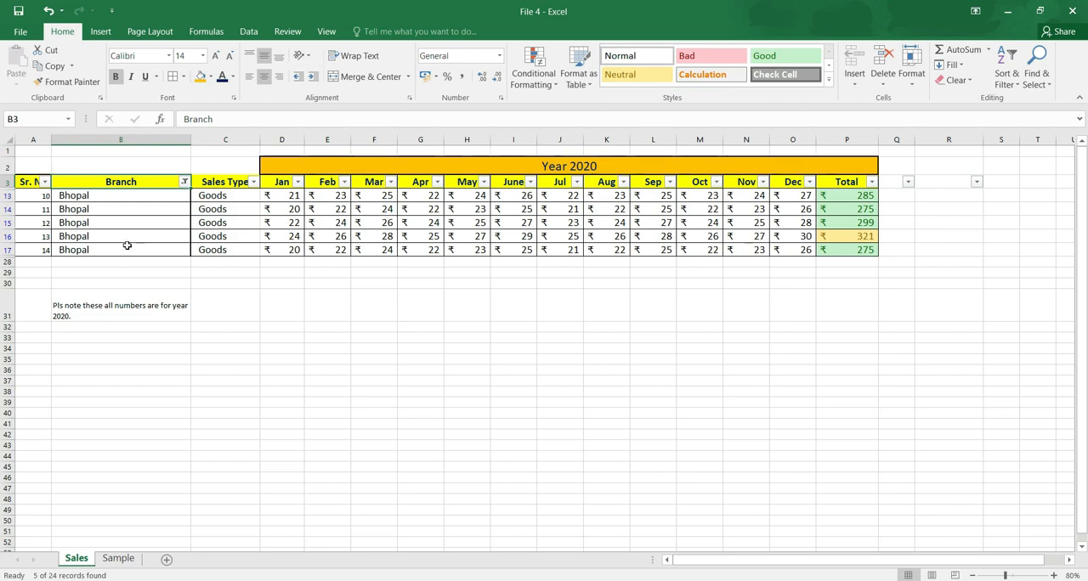
drag(99, 195, 172, 256)
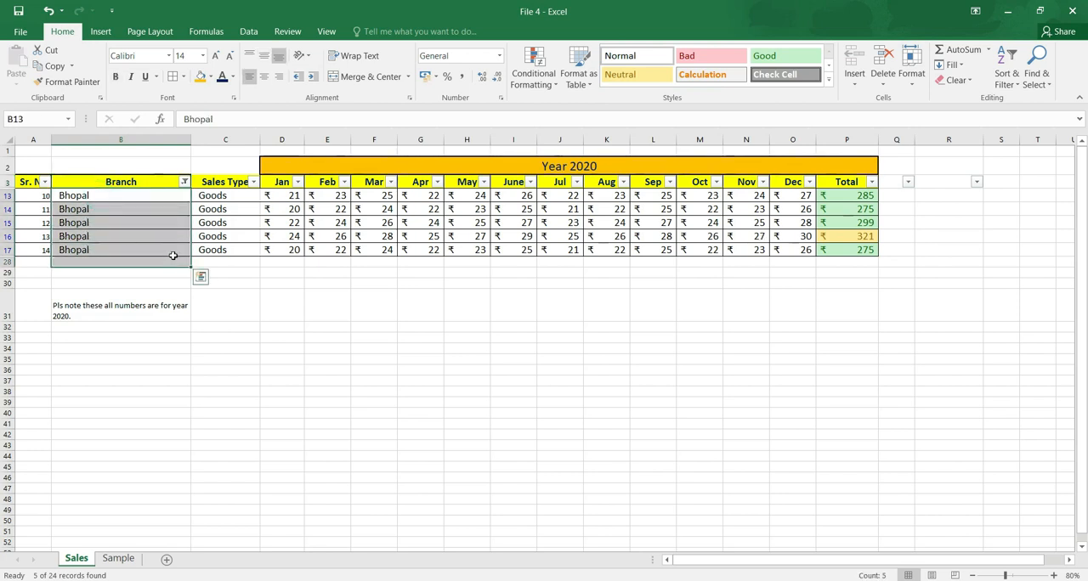
click(168, 222)
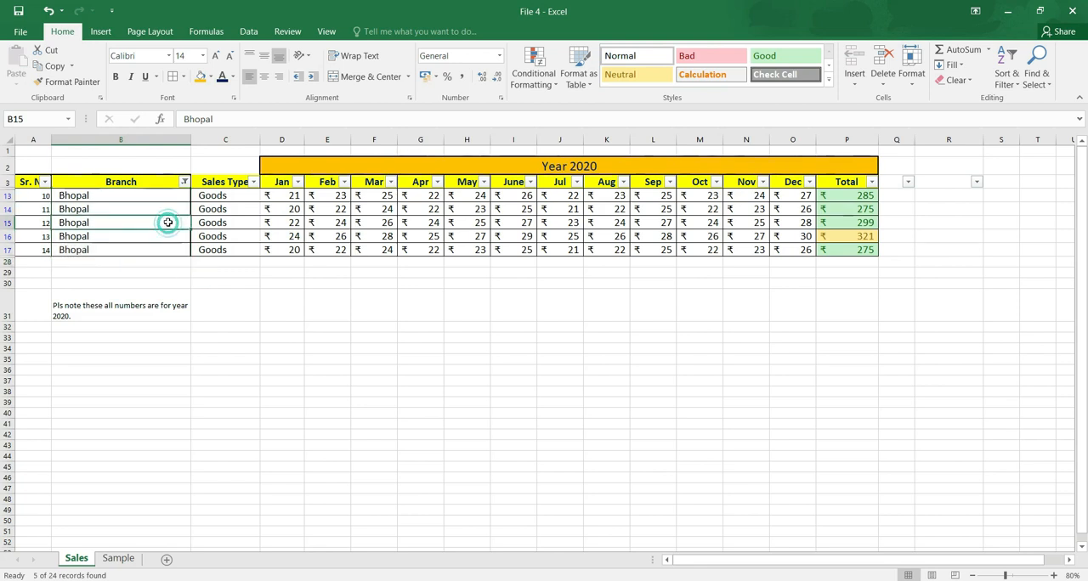
Change the Branch filter to show only Chennai and select its row from the branch name through Total.
click(182, 181)
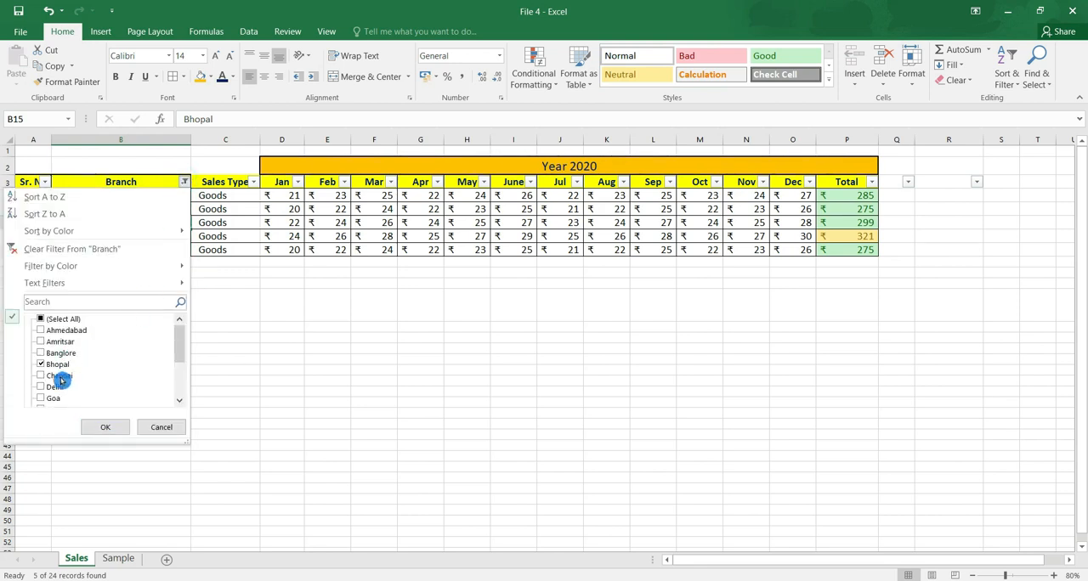
click(40, 363)
click(40, 364)
click(105, 427)
drag(121, 204, 841, 211)
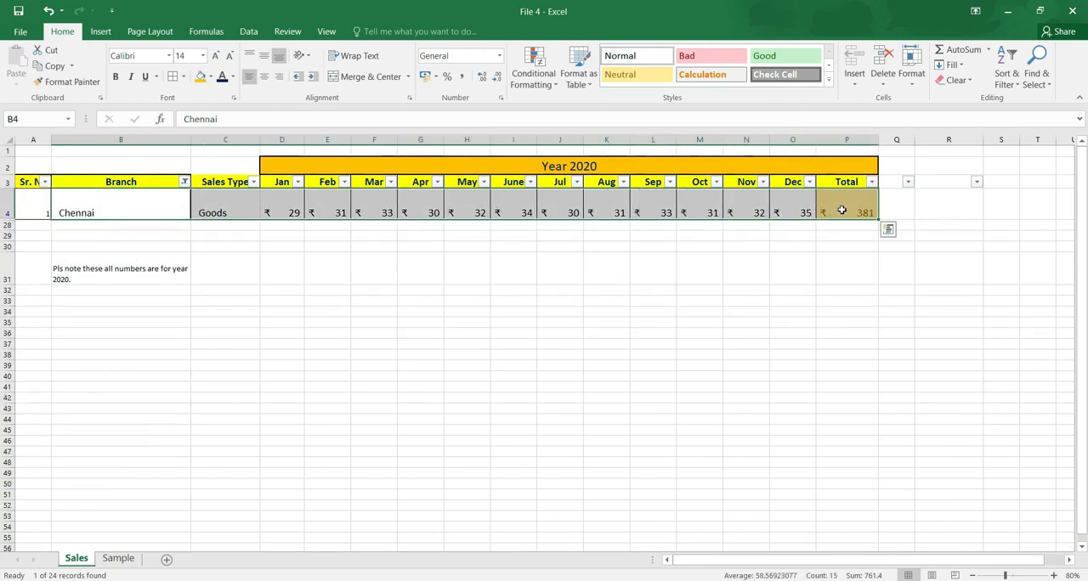
Reset the Branch filter to show all branches.
click(183, 183)
click(41, 319)
click(113, 428)
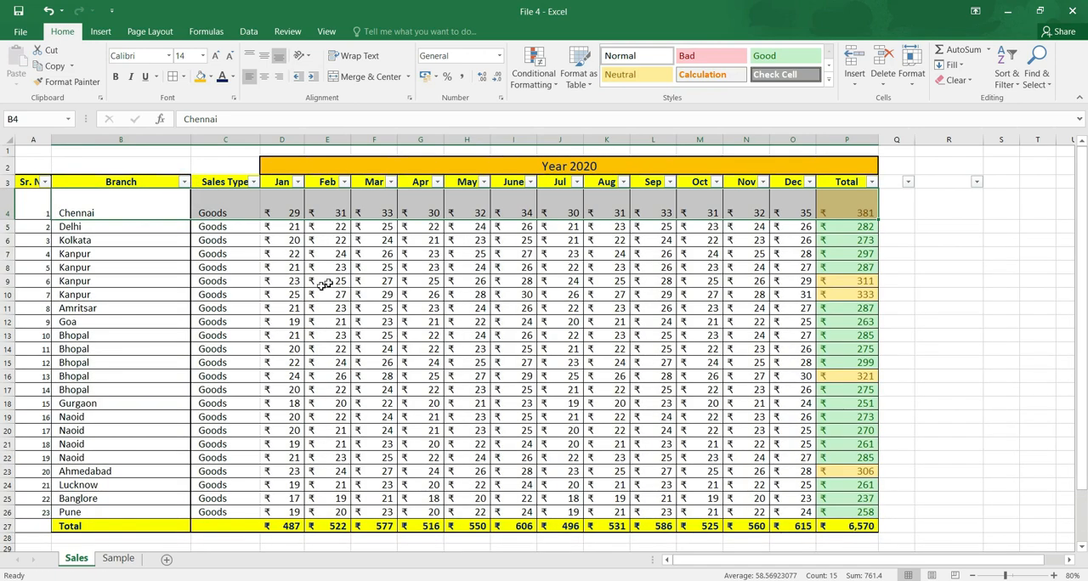
Apply a number filter to the Total column to show only rows with totals greater than 300.
click(862, 255)
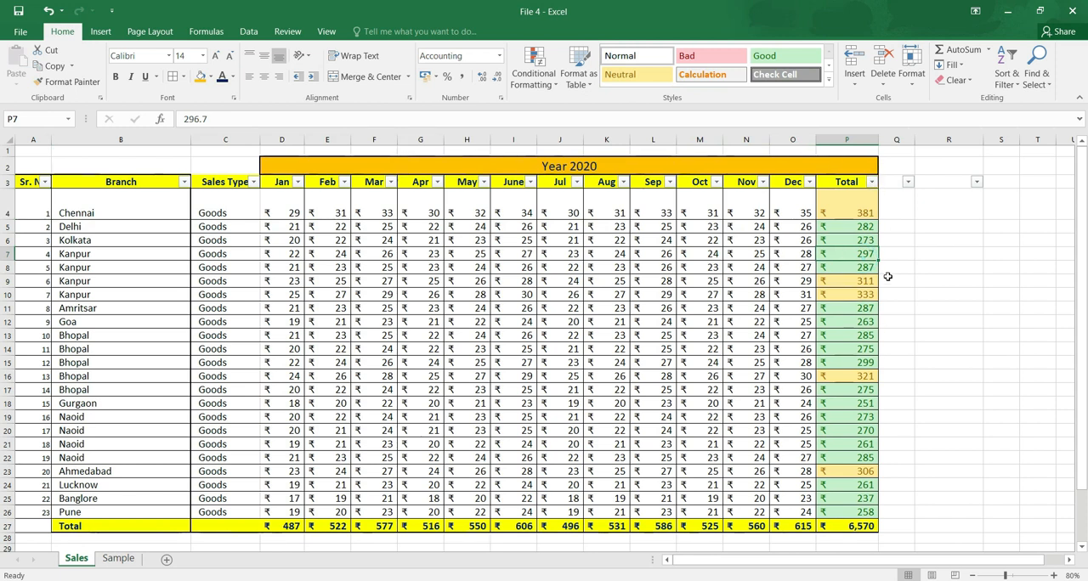
click(873, 181)
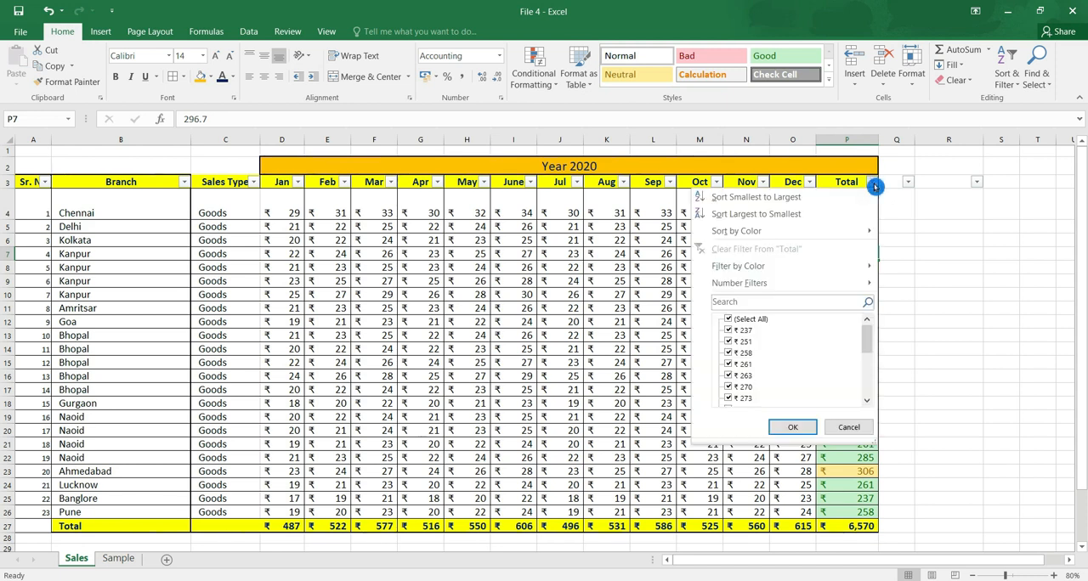
click(799, 291)
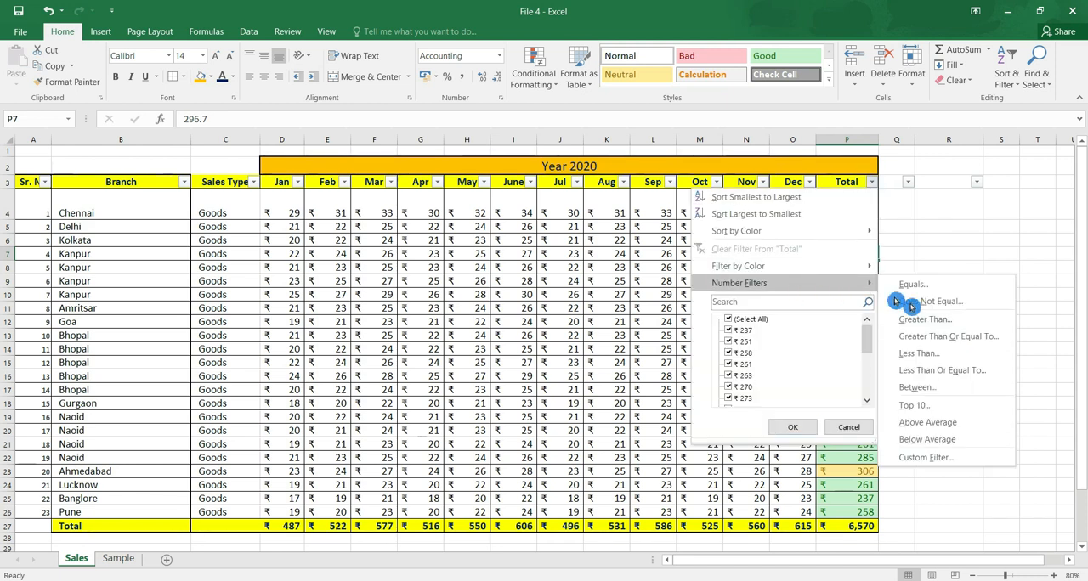
click(950, 329)
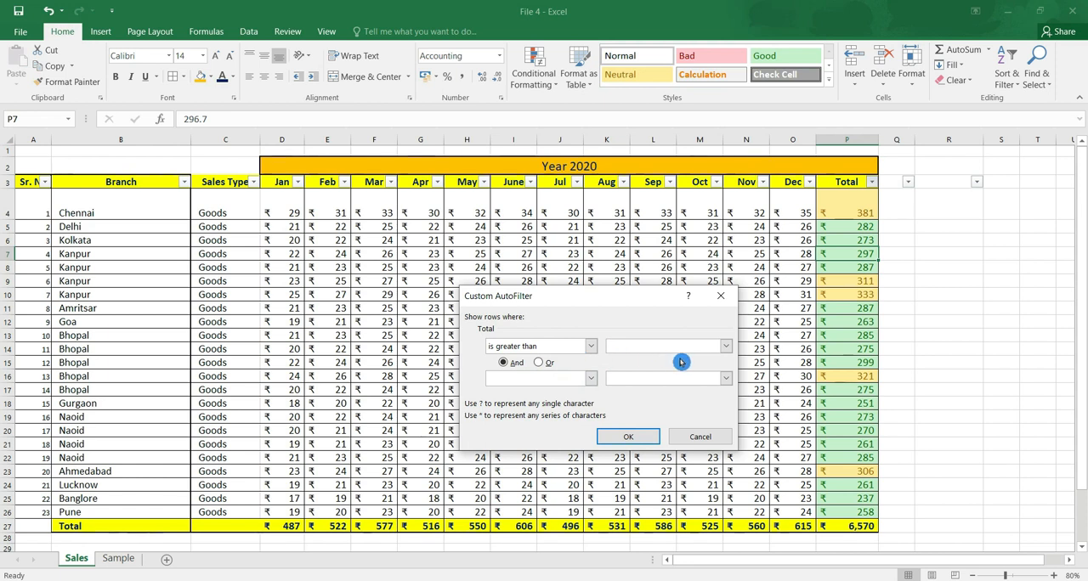
text(2)
text(00)
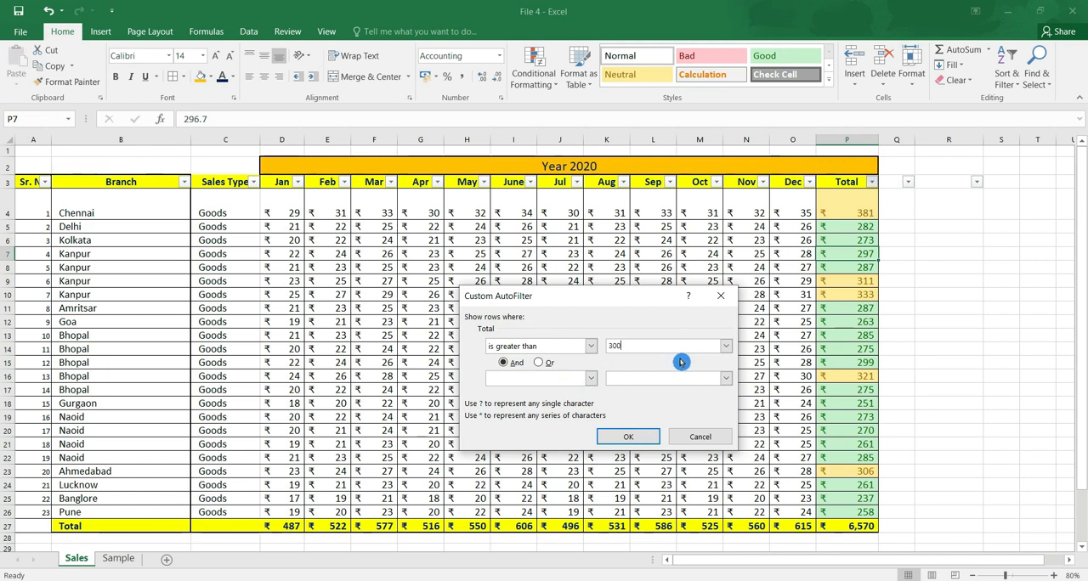
click(628, 437)
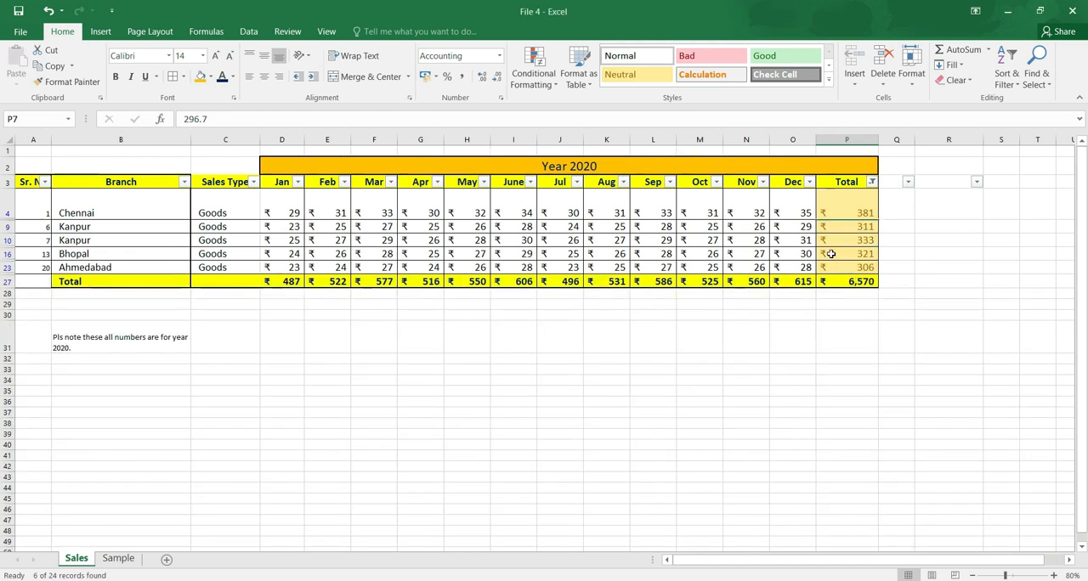
Reset the Total column's filter to show all values.
click(871, 181)
click(765, 319)
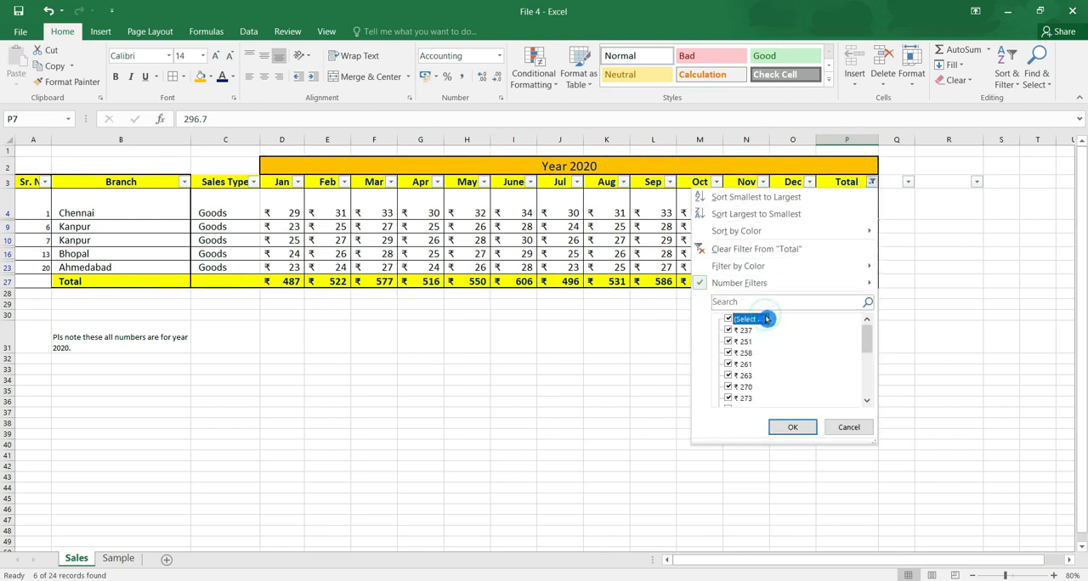
click(794, 427)
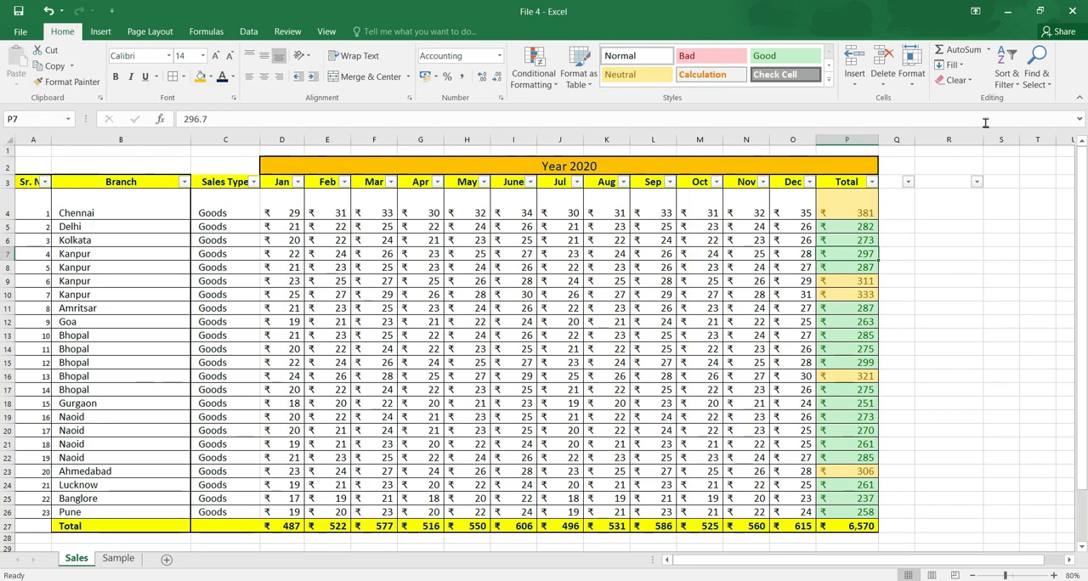
Sort the sales table by the Branch column from A to Z and check the order of the branch names.
click(1018, 80)
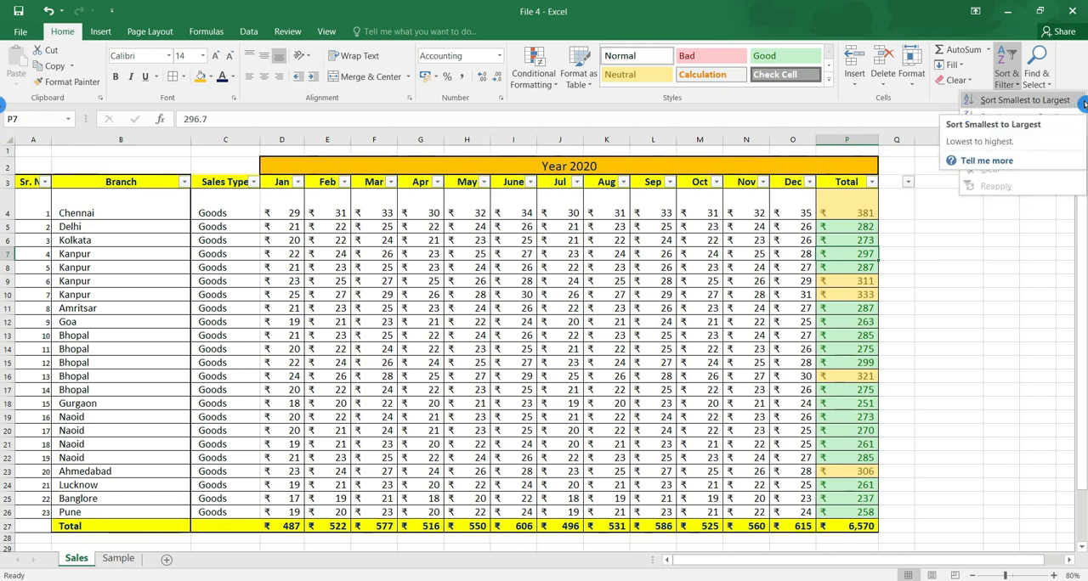
click(8, 181)
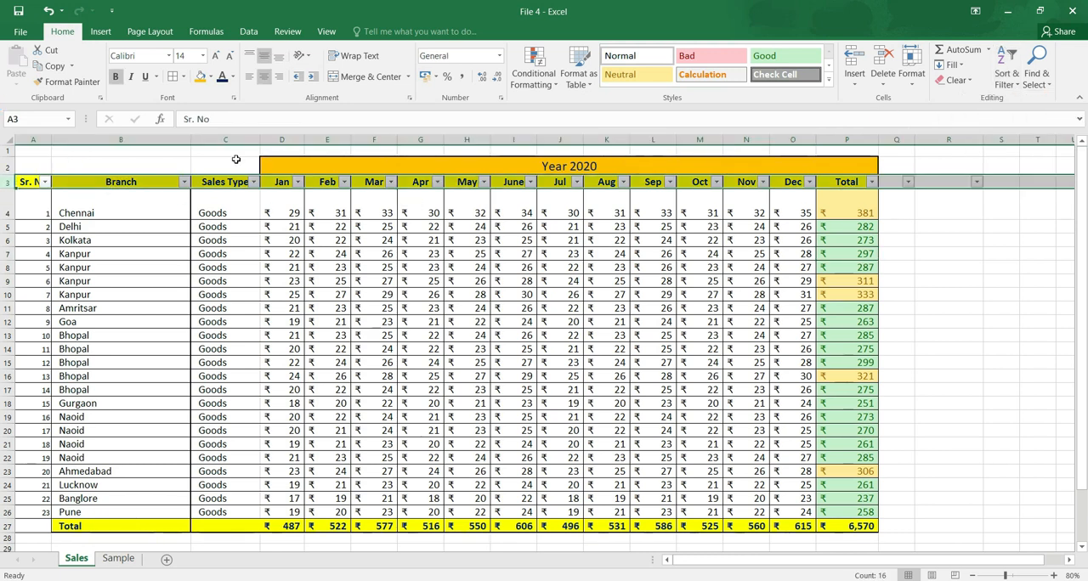
click(158, 181)
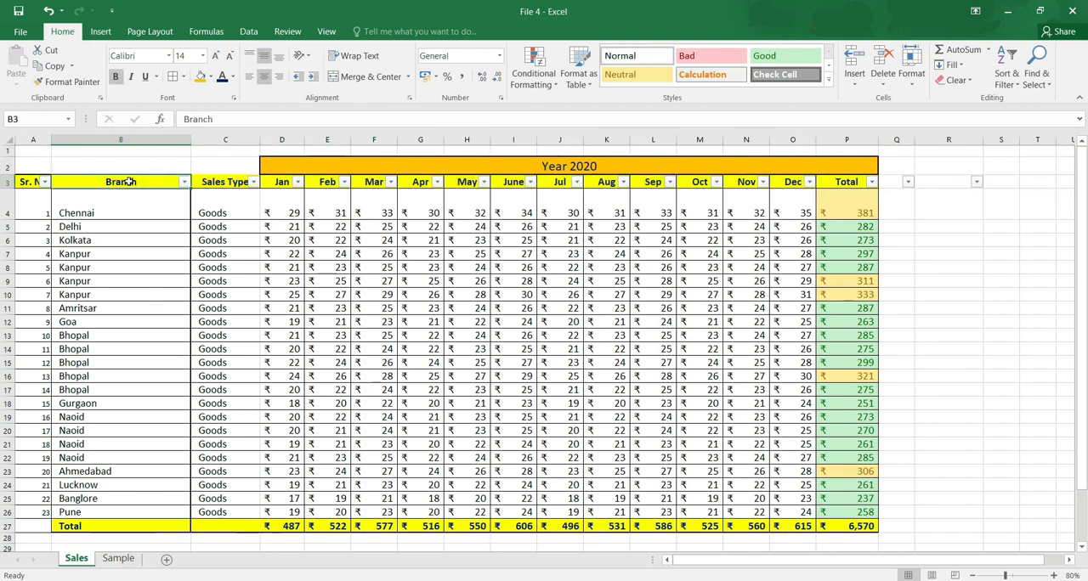
click(1000, 76)
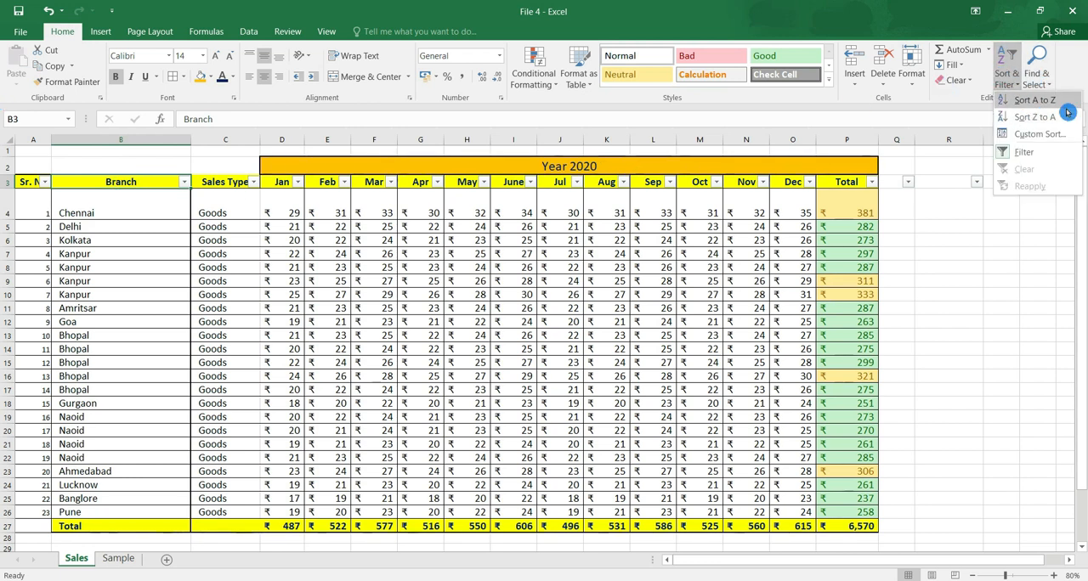
click(1035, 99)
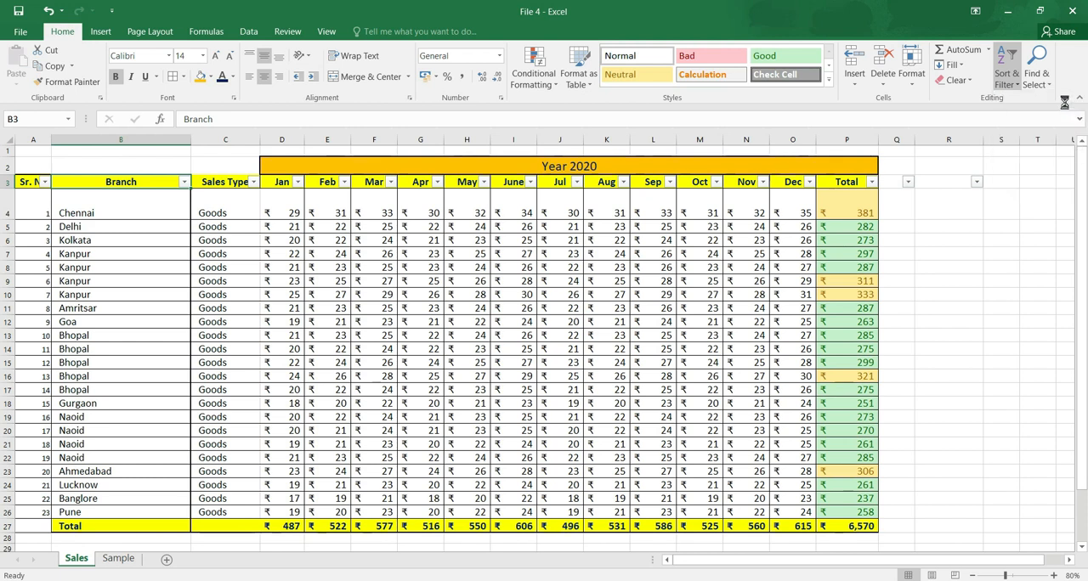
drag(110, 204, 104, 515)
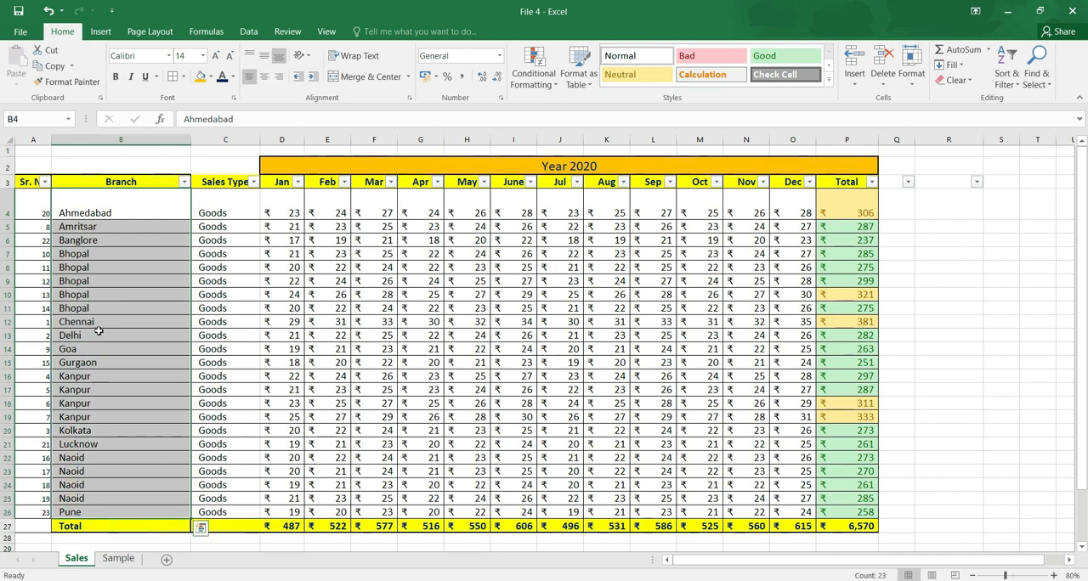
click(124, 461)
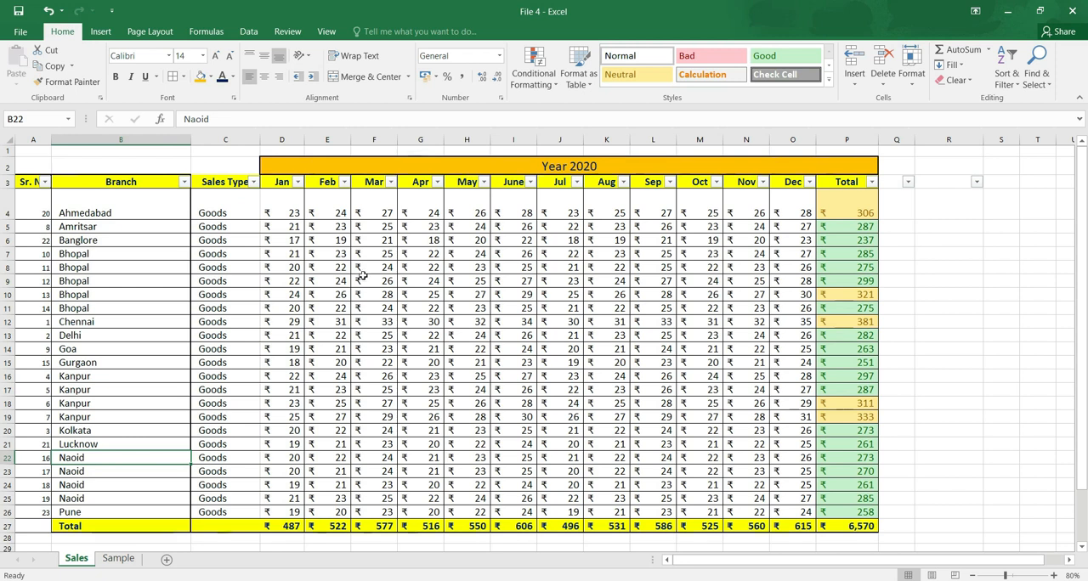
Try sorting the table by Branch from Z to A and undo that sort.
click(1015, 77)
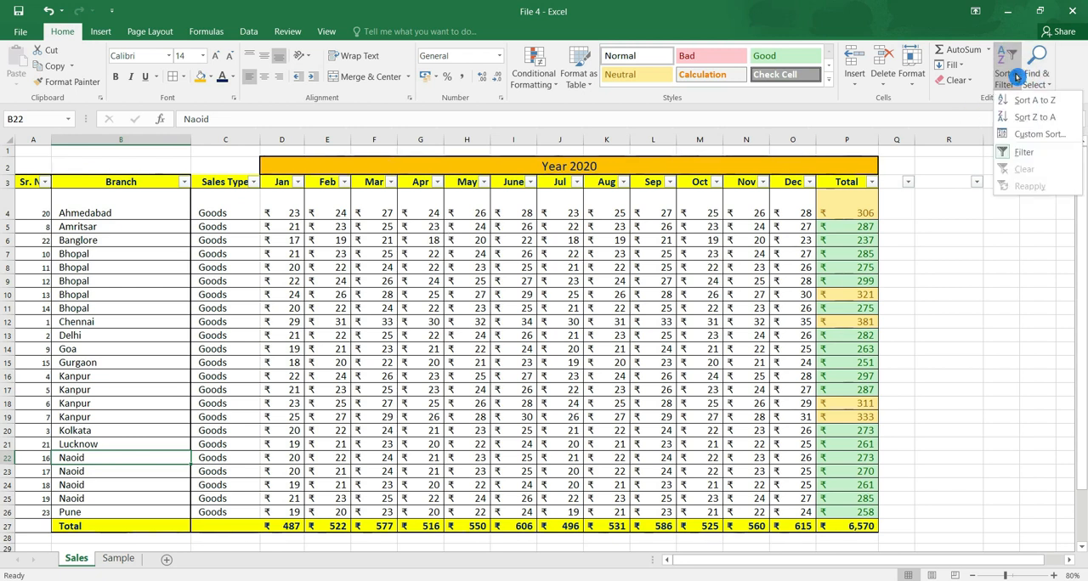
click(1051, 117)
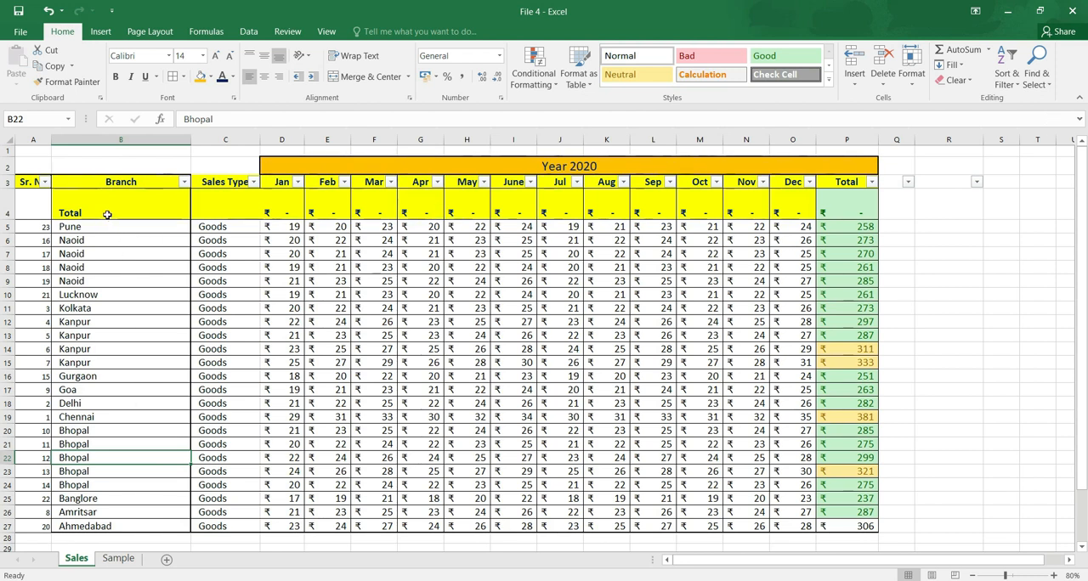
key(ctrl+z)
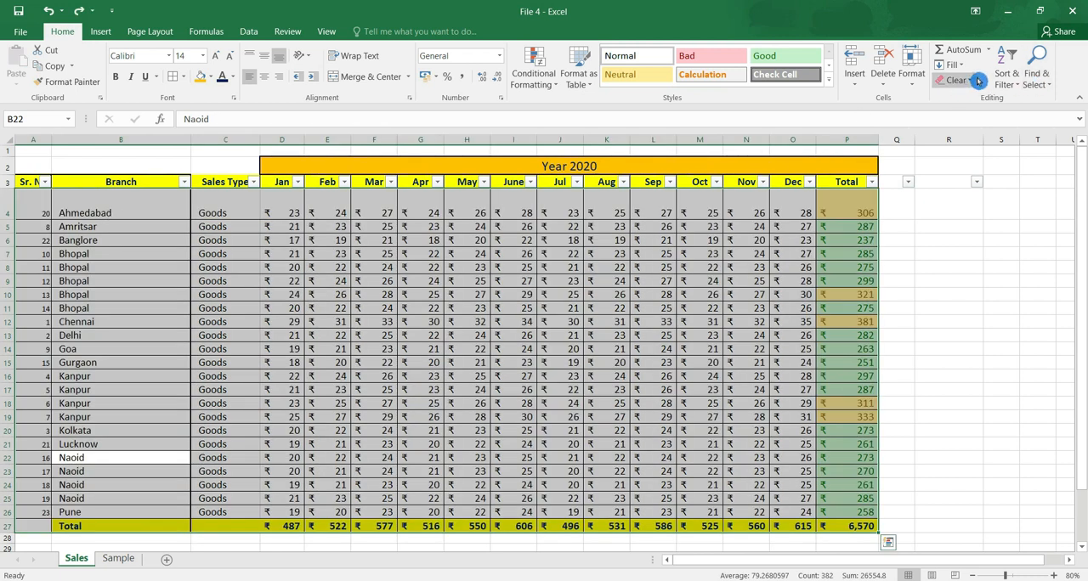
Custom sort the sales table by Branch, then by Sales Type, both by values A to Z, and check the Sales Type entries.
click(1008, 78)
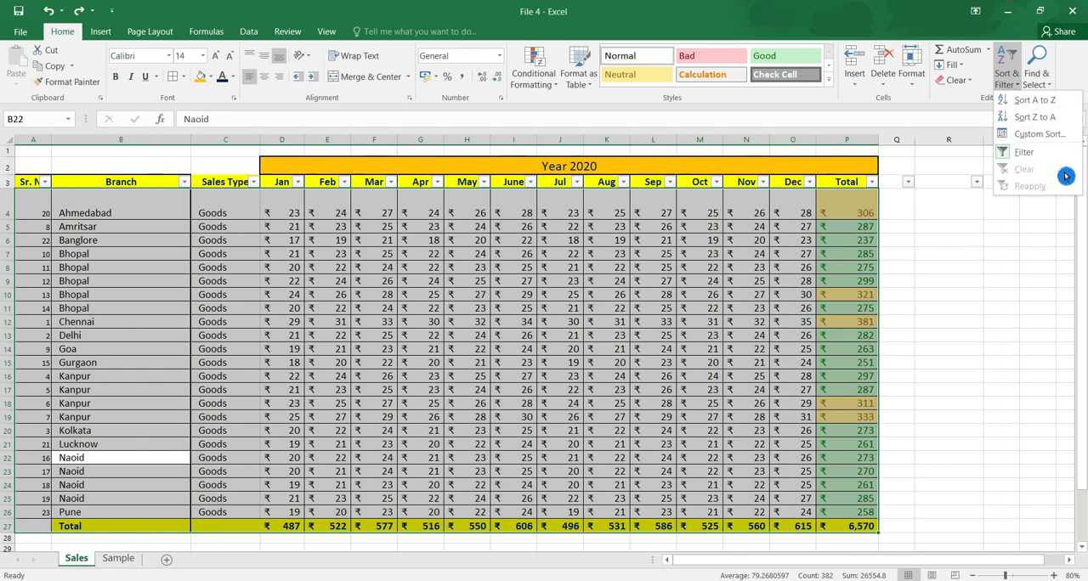
key(Escape)
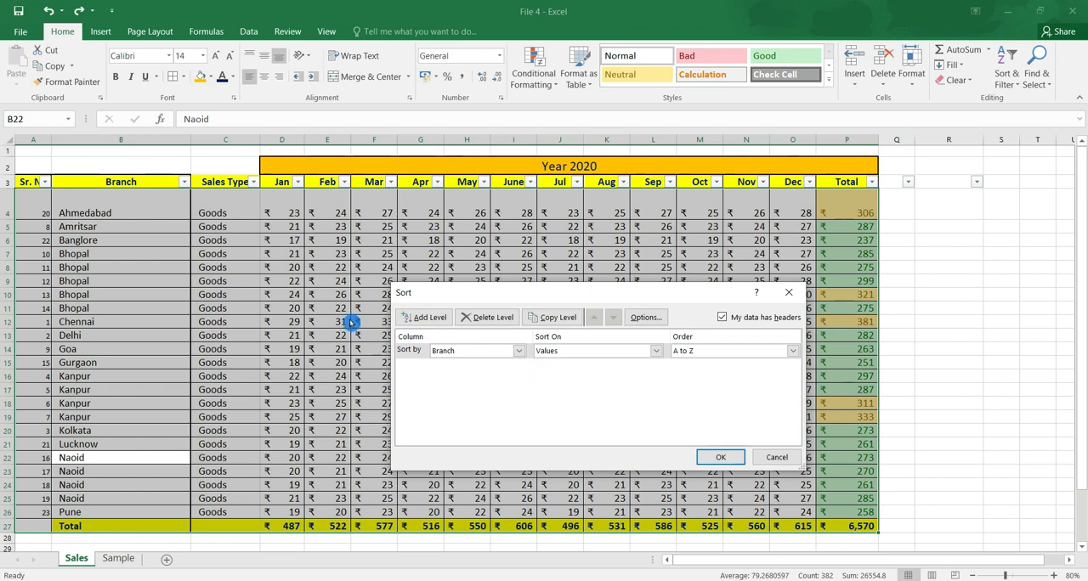
click(429, 319)
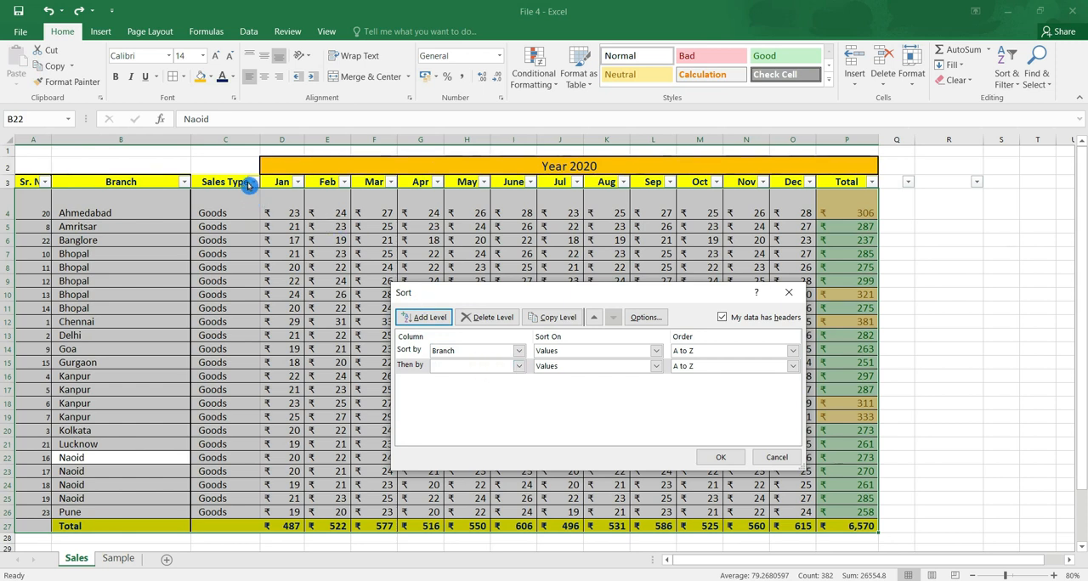
click(518, 367)
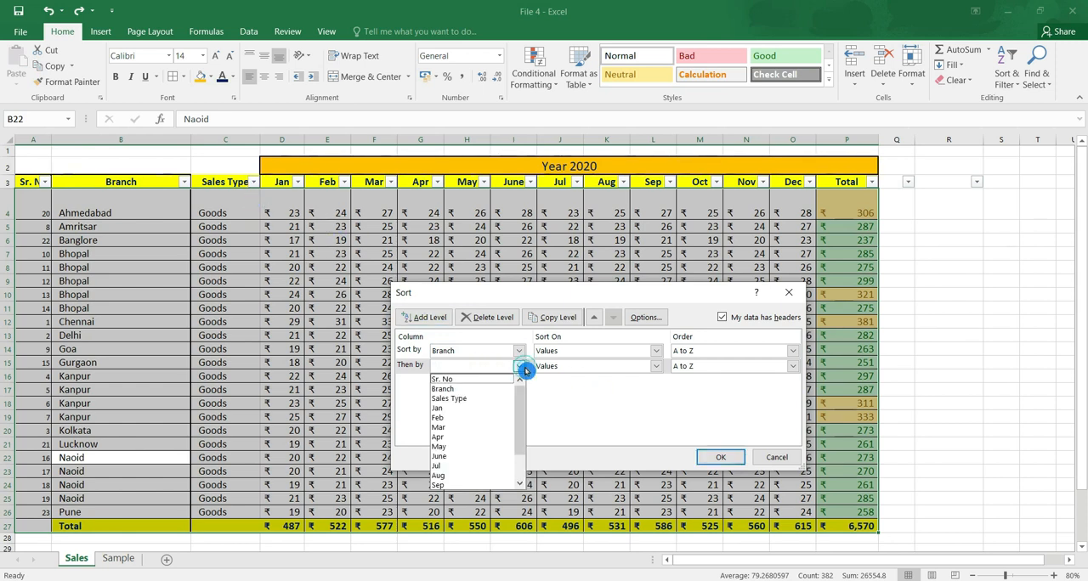
click(495, 398)
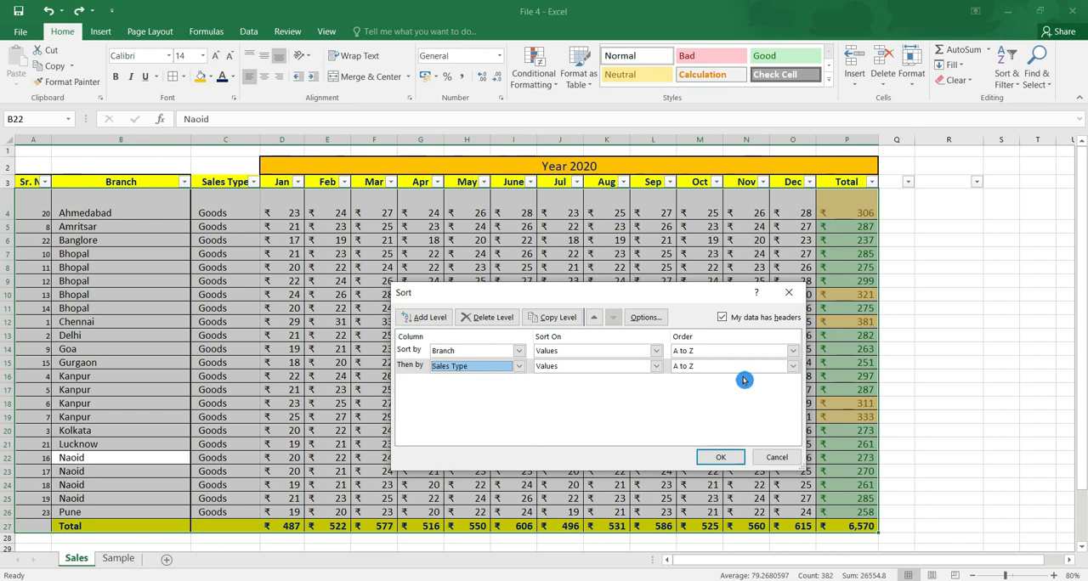
click(709, 455)
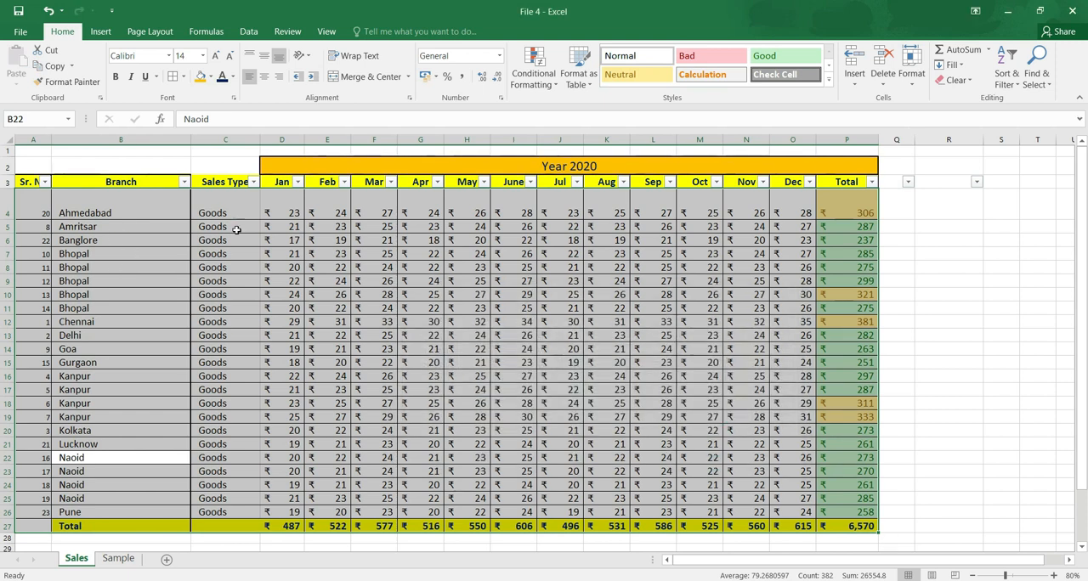
drag(236, 214, 228, 348)
drag(228, 267, 231, 335)
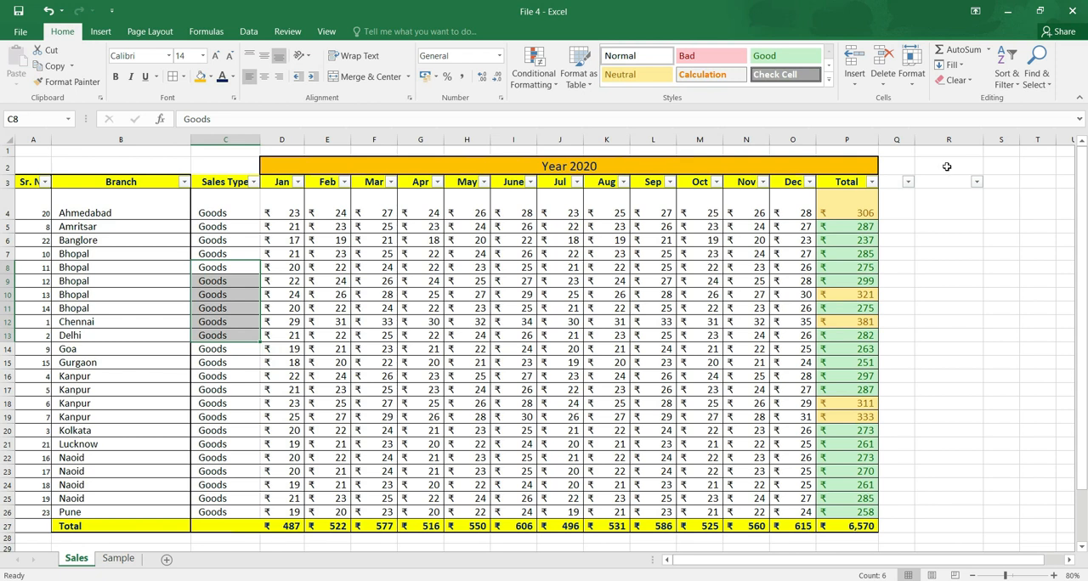
click(1007, 76)
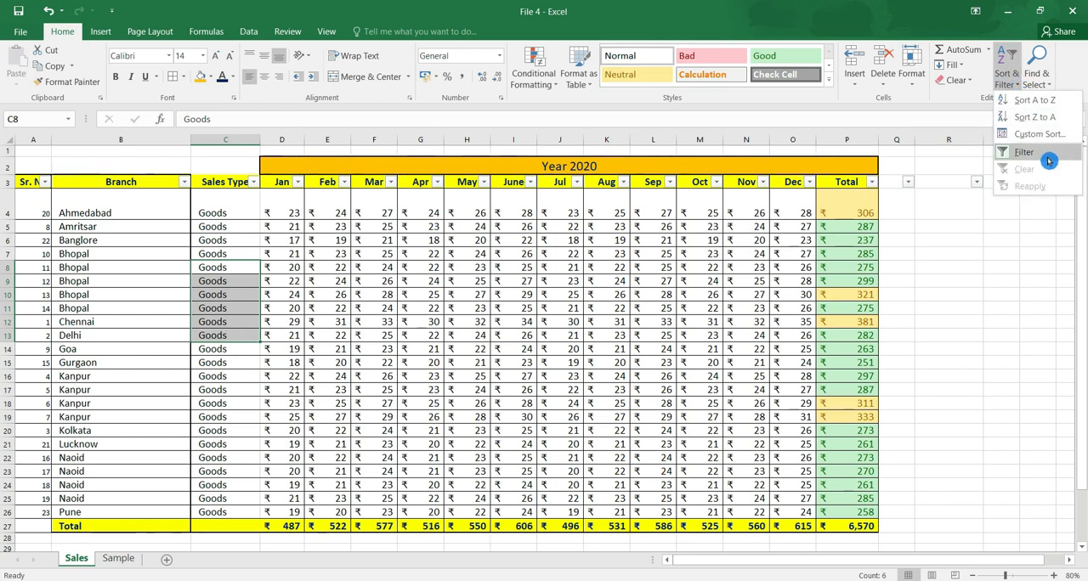
click(1005, 329)
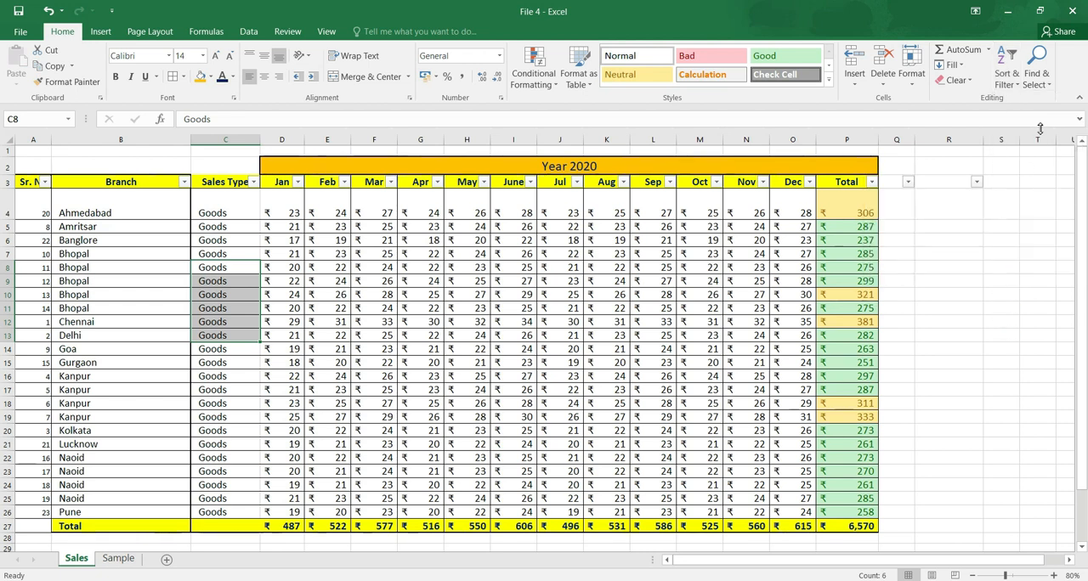
click(1051, 85)
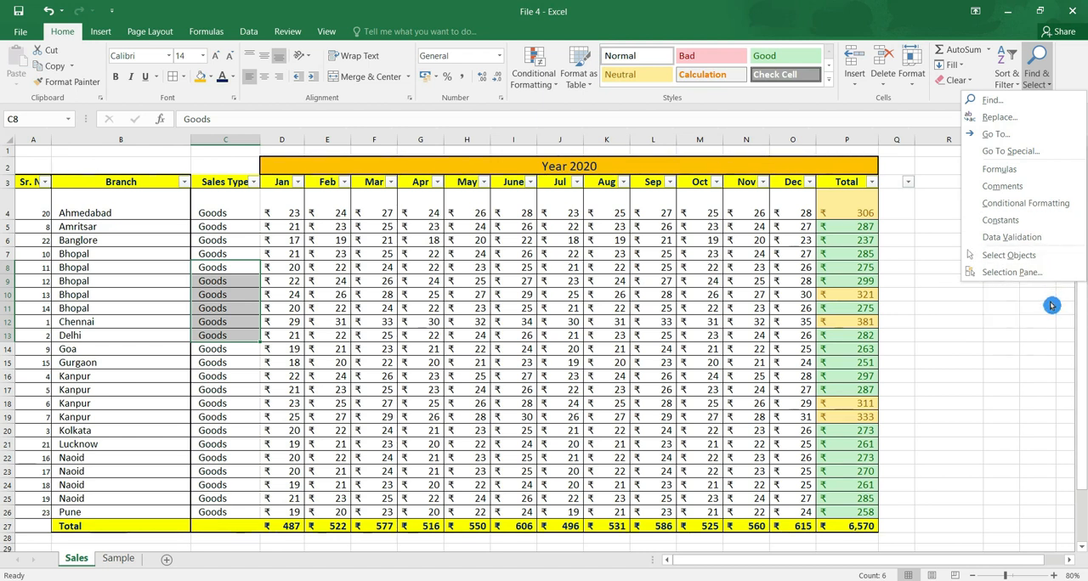
click(887, 282)
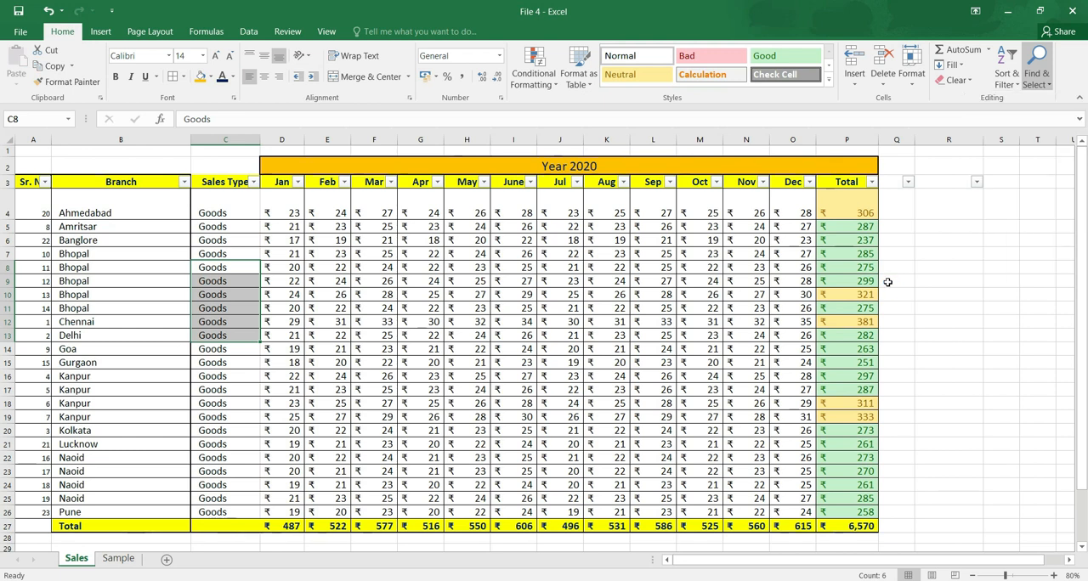
click(471, 309)
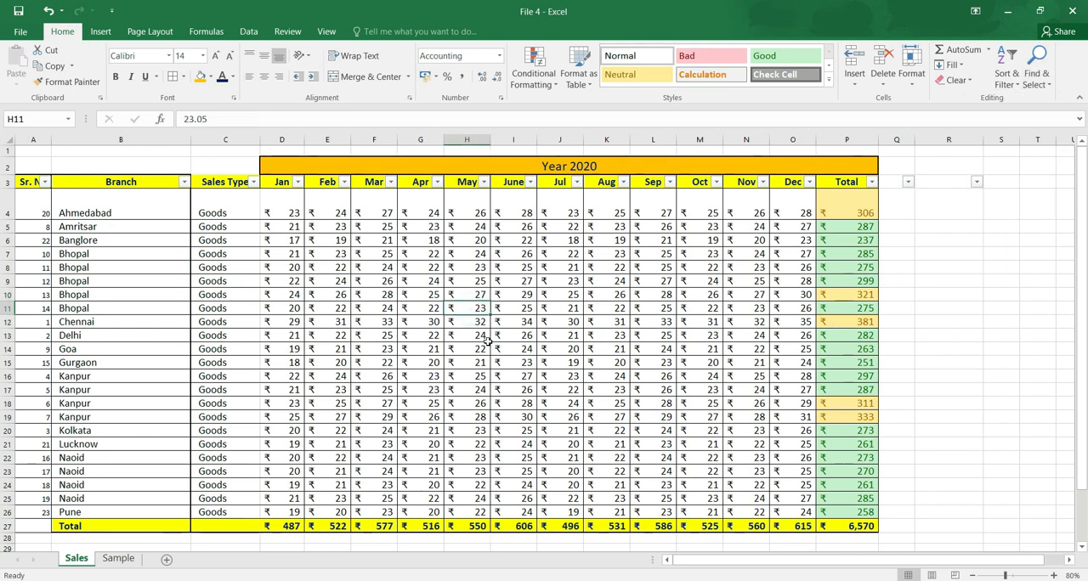
key(ctrl+f)
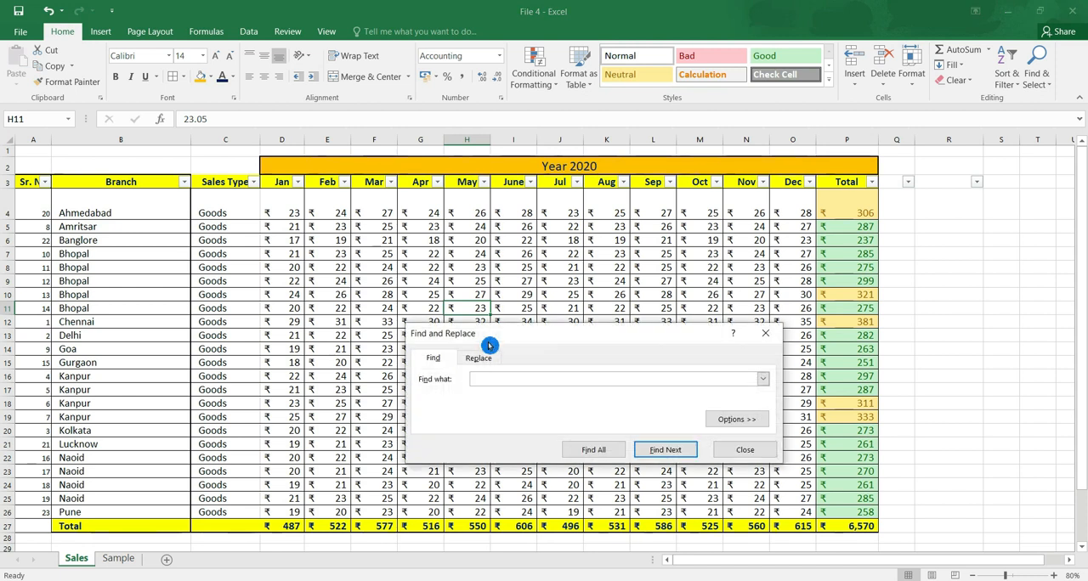
key(Escape)
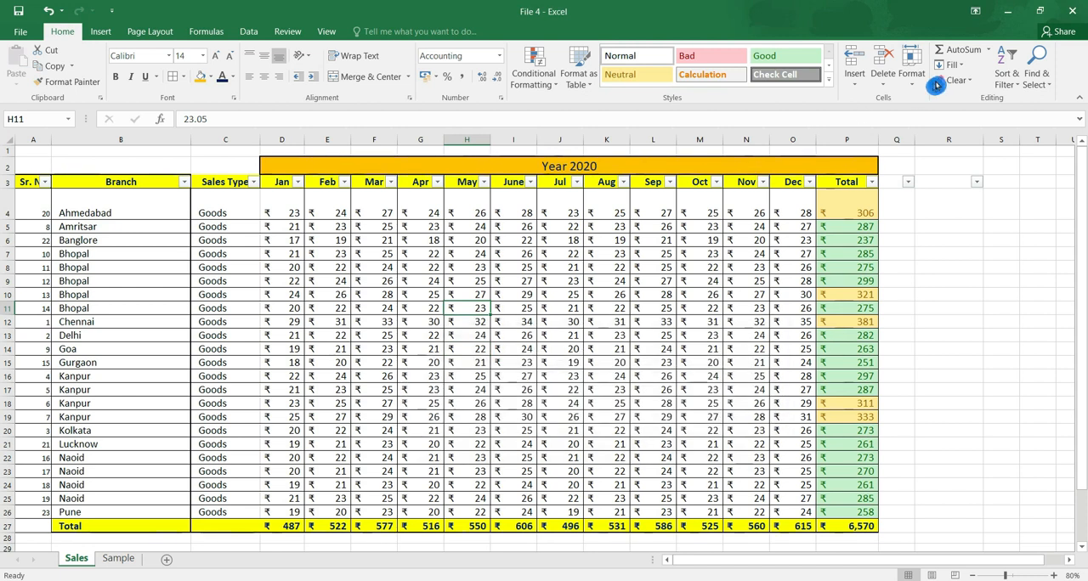
Search the Sales sheet for "delhi" with Find and go to the matching Branch cell.
click(1041, 90)
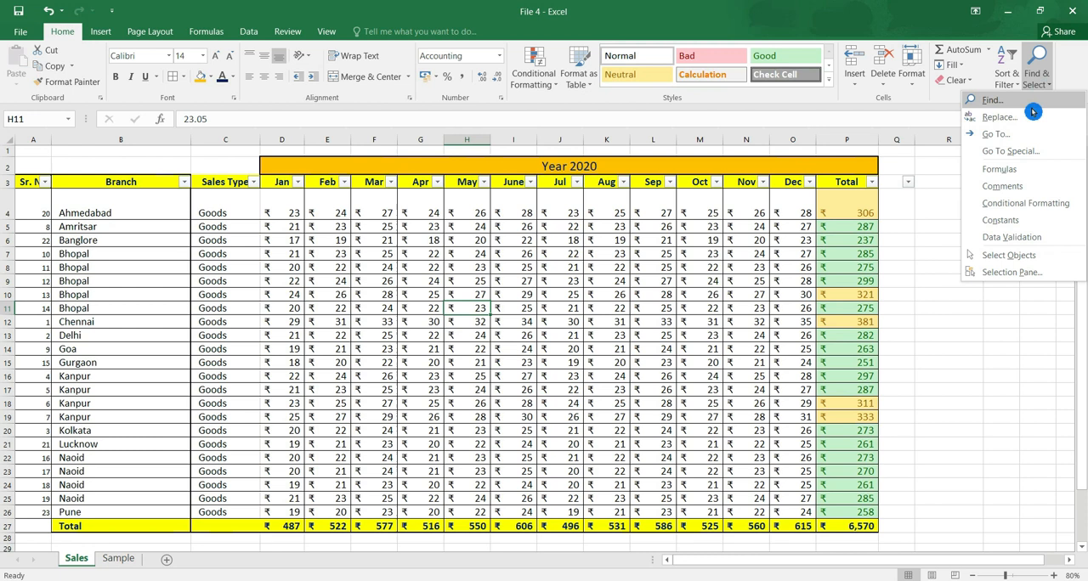
click(1036, 99)
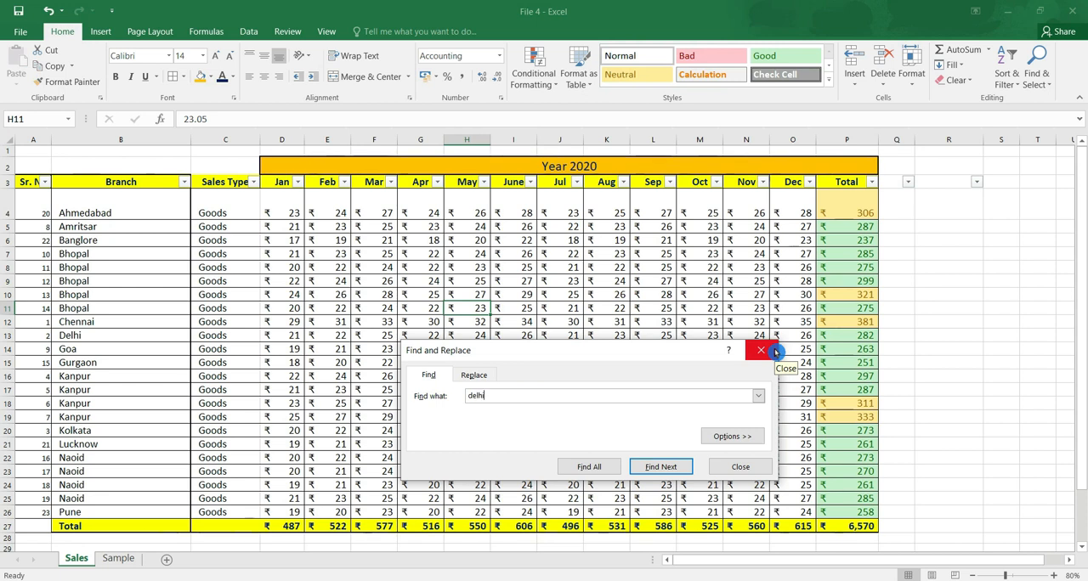
click(661, 467)
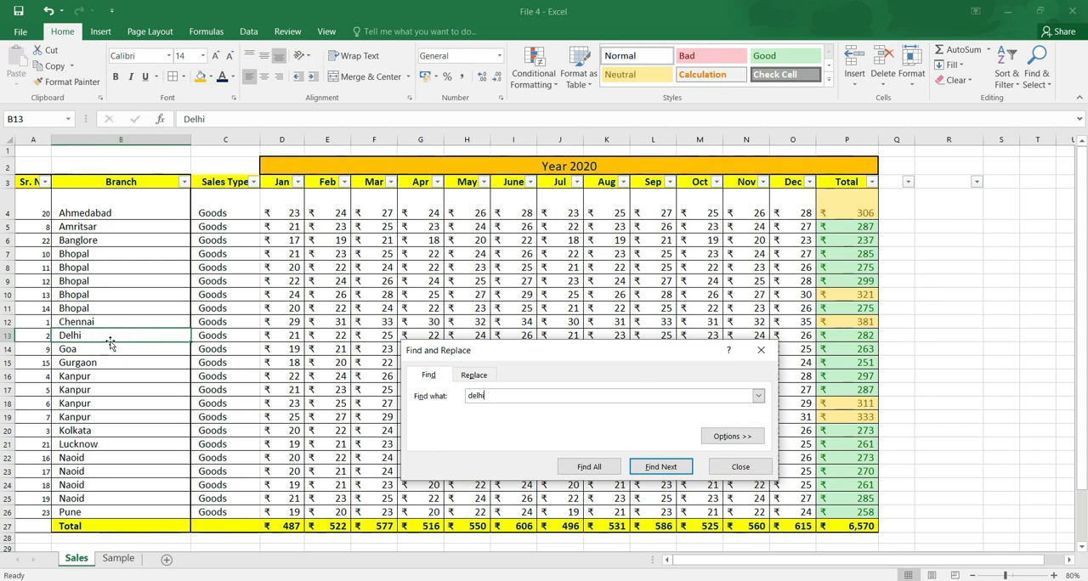
click(80, 337)
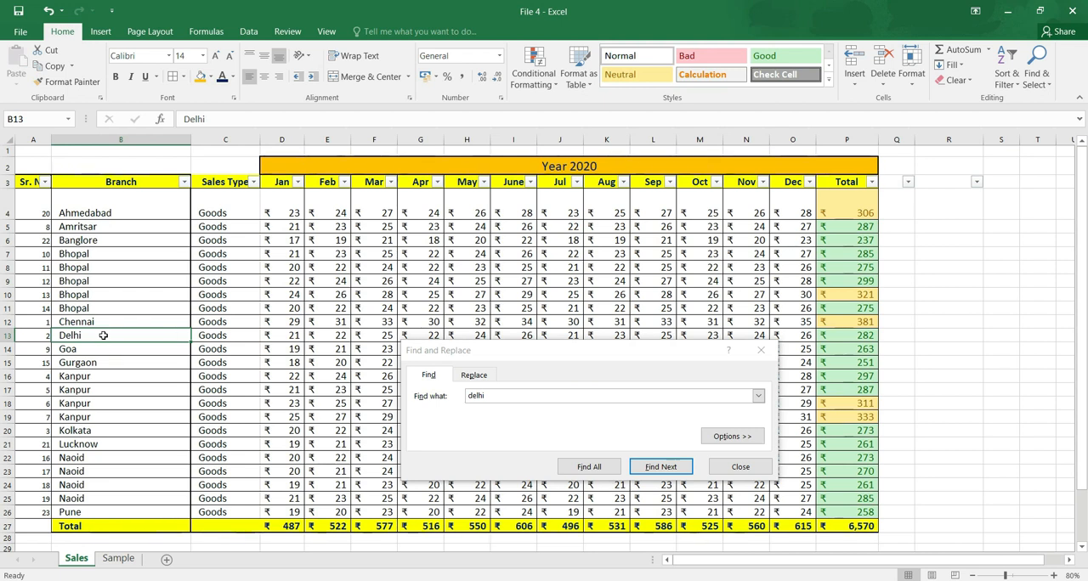
Replace all occurrences of "delhi" with "Chennai" on the Sales sheet and close Find and Replace.
click(474, 375)
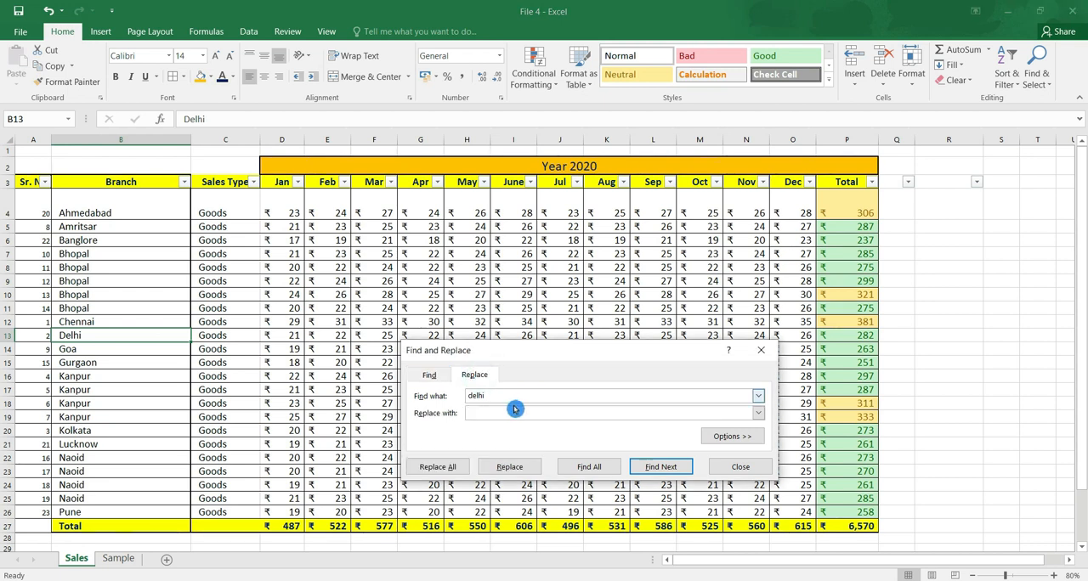
click(492, 395)
click(477, 413)
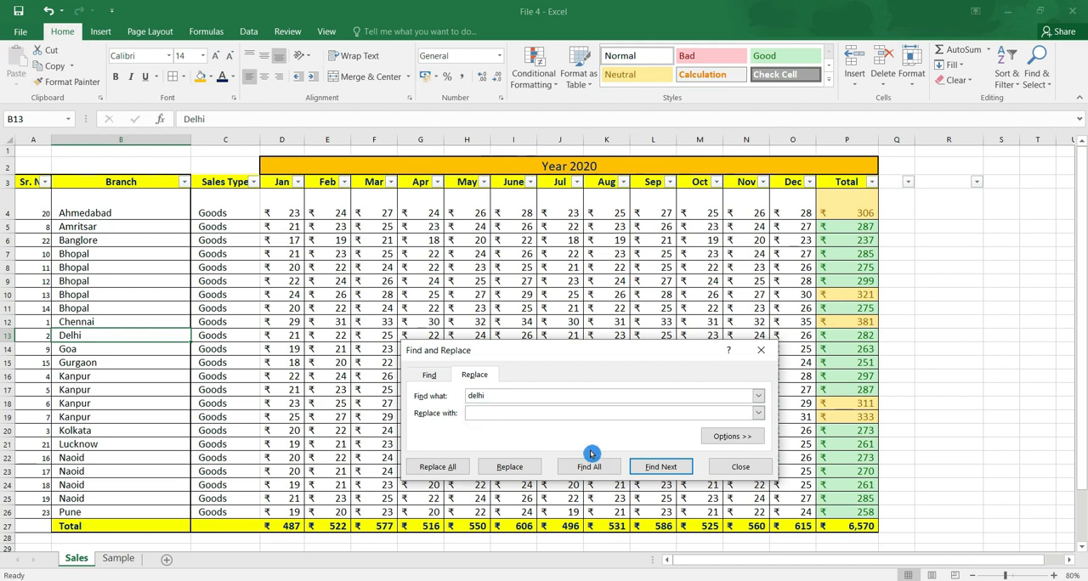
text(Chennai)
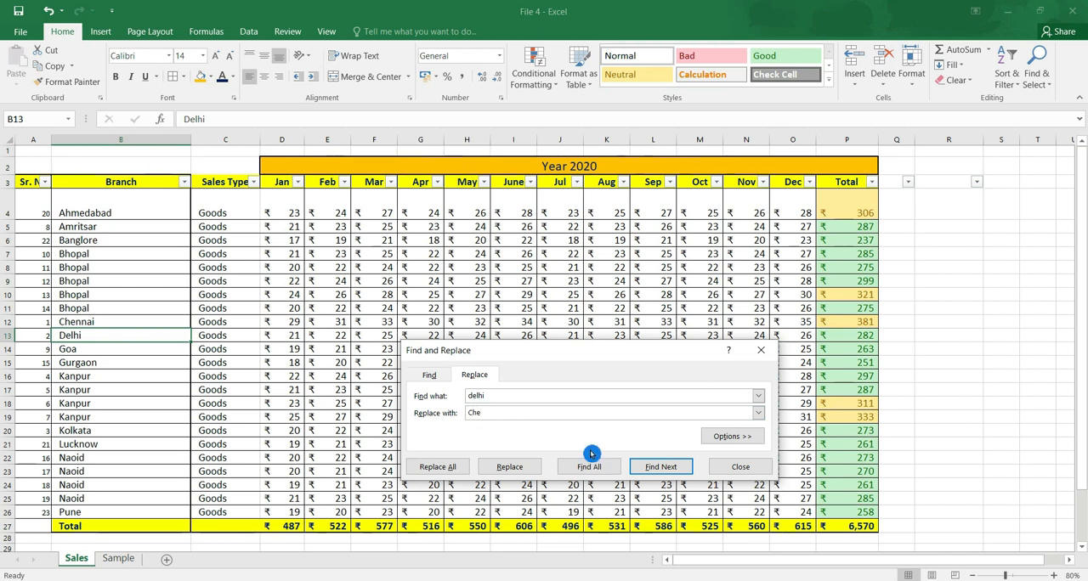
click(457, 472)
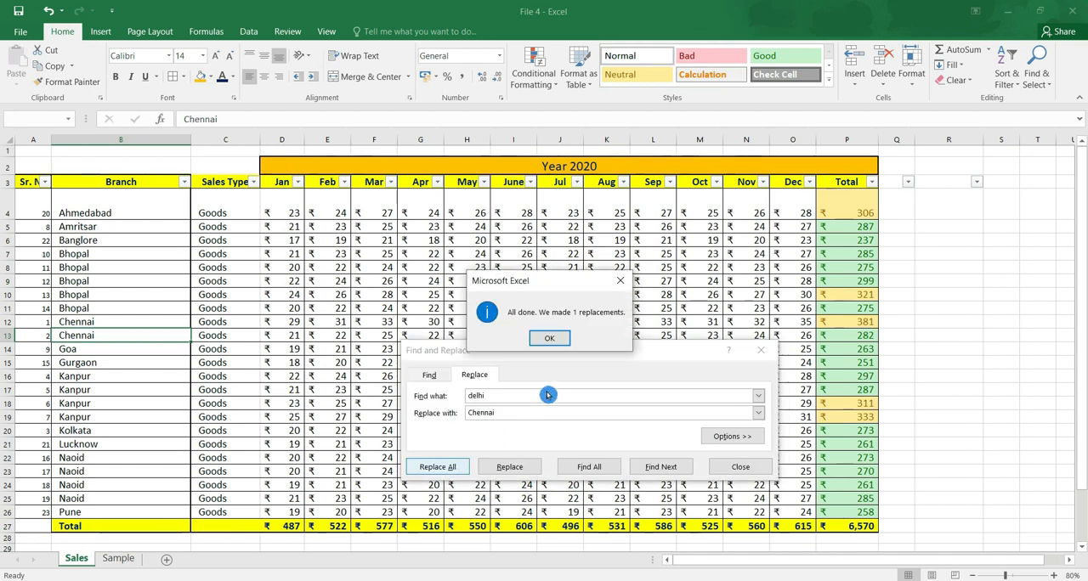
click(547, 338)
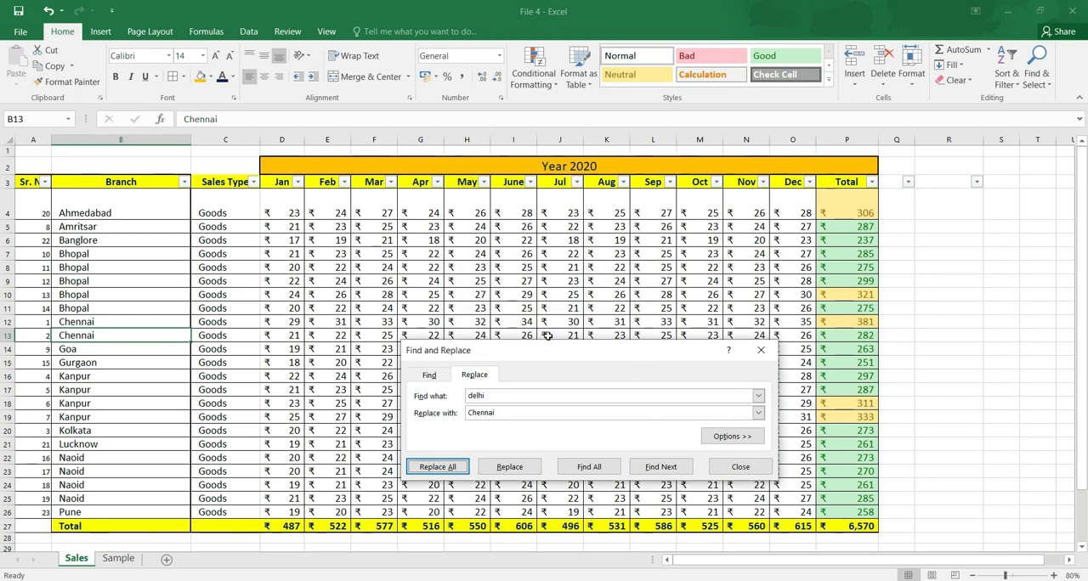
click(723, 475)
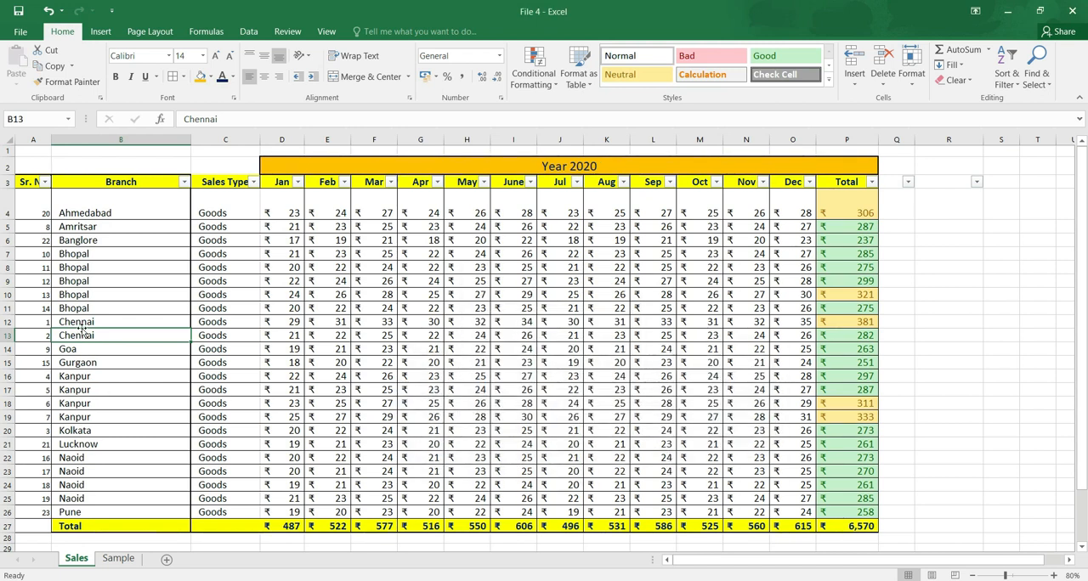